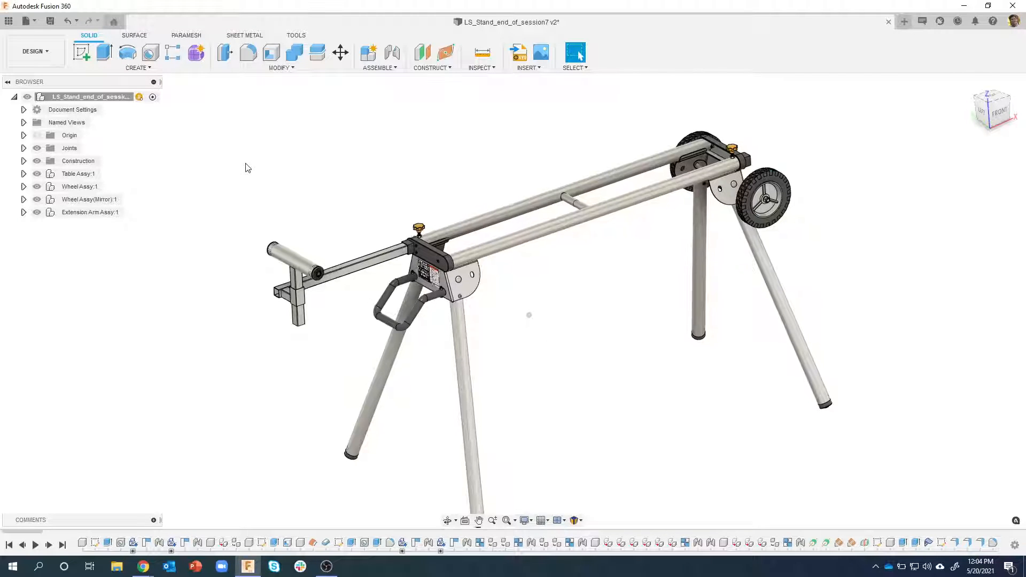
Activate the Extension Arm Assy component for editing
scroll(262, 213, up, 8)
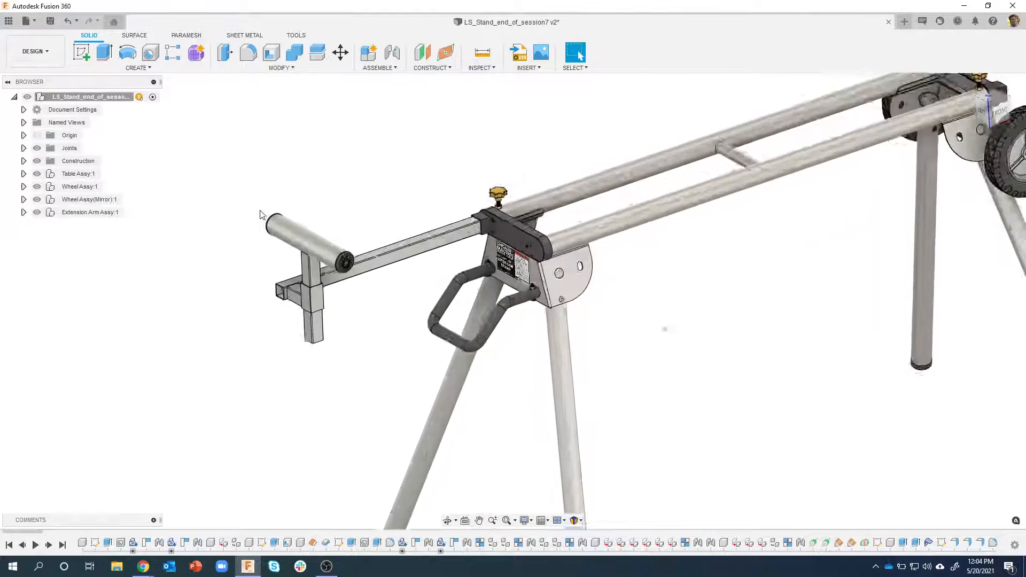
scroll(447, 283, up, 2)
scroll(495, 308, down, 4)
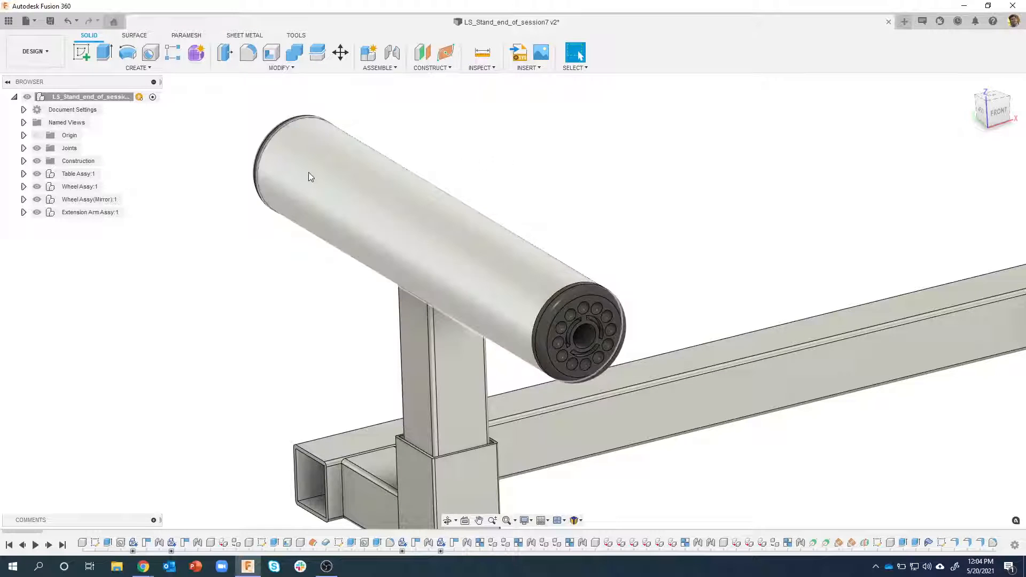
right_click(90, 215)
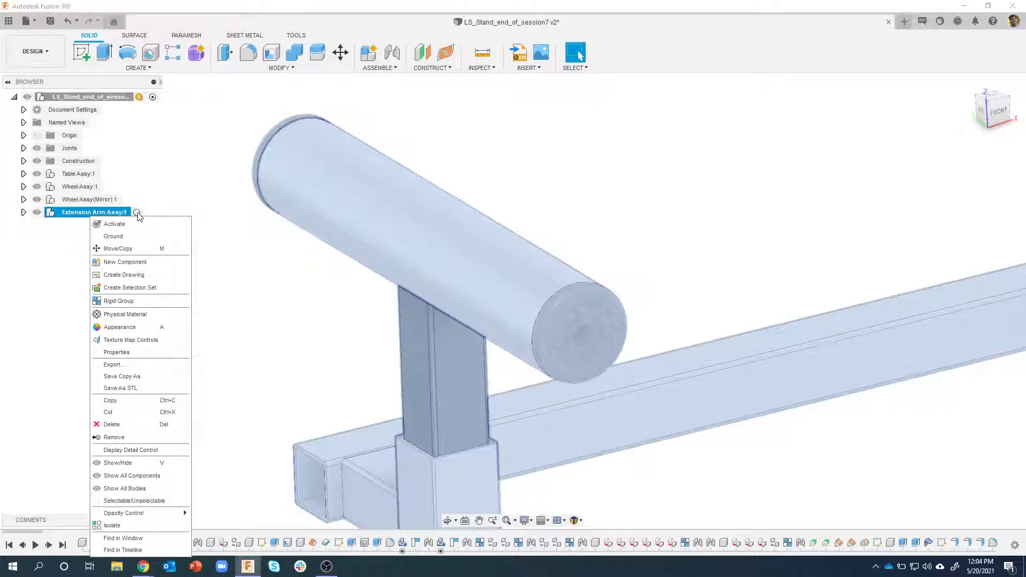
click(140, 212)
click(139, 212)
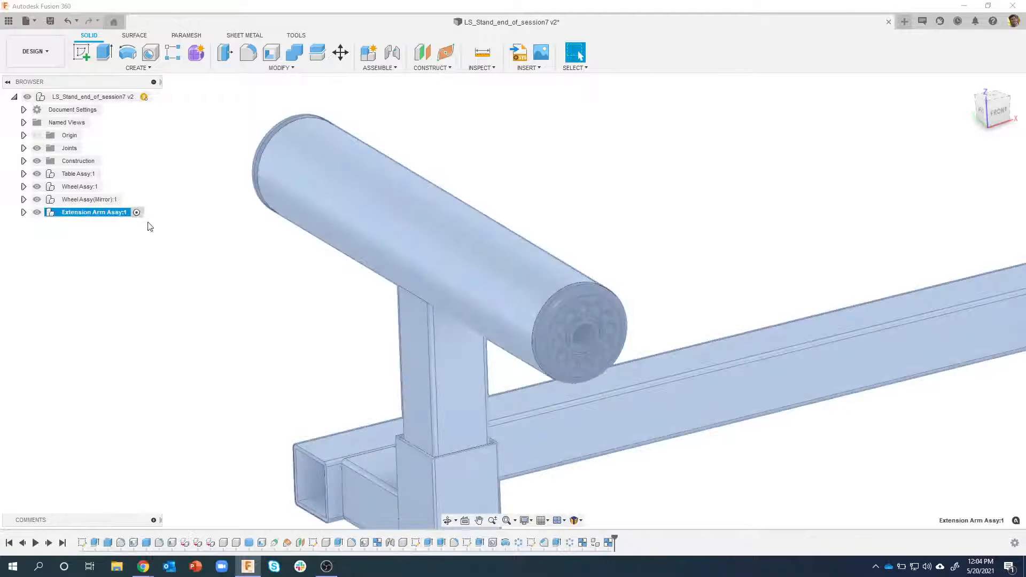
Create an internal standard component named Roller Pin inside the Extension Arm Assy and make it active
right_click(97, 216)
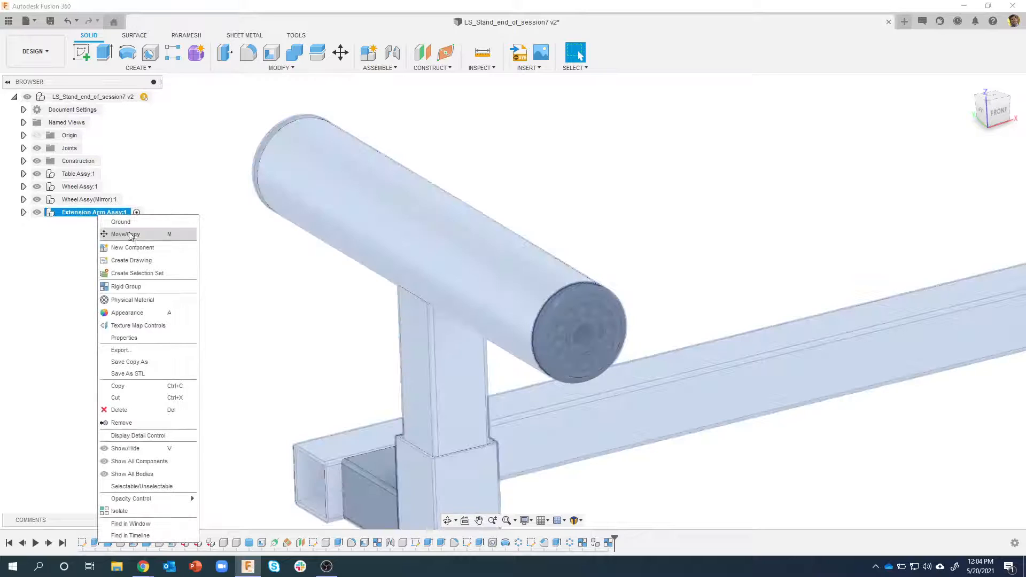
click(140, 245)
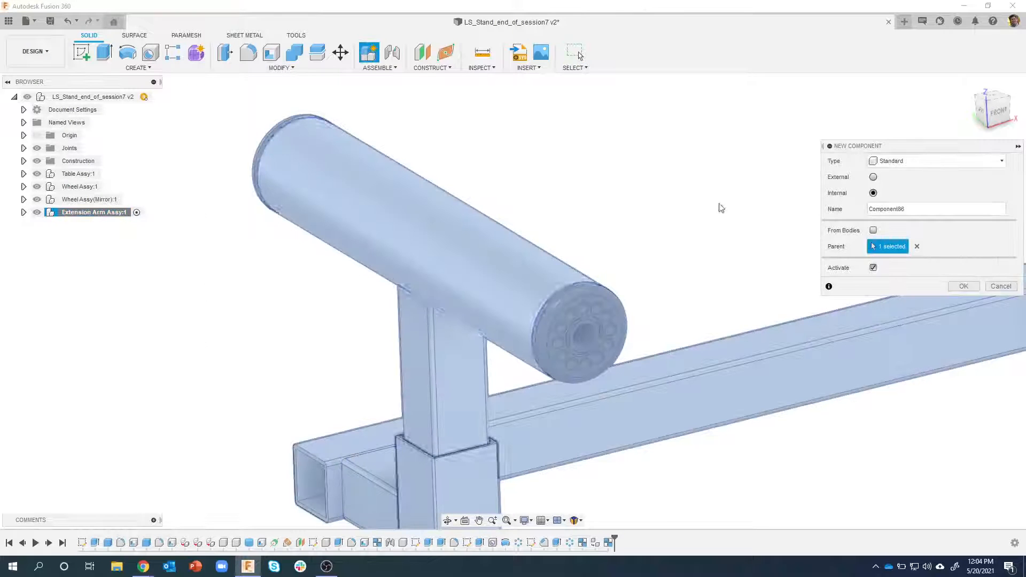
drag(901, 149, 743, 157)
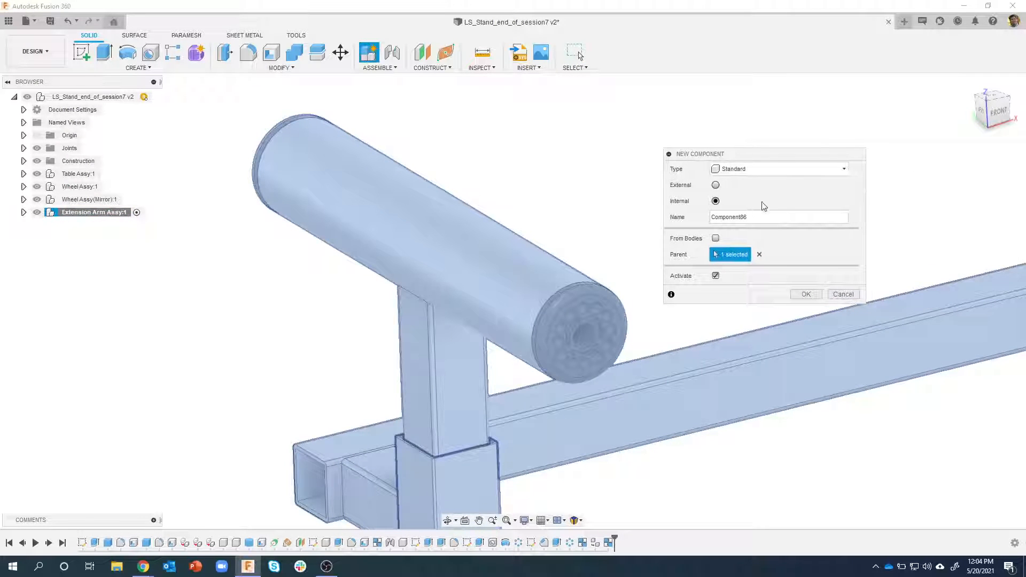
drag(730, 220, 702, 223)
text(Roller Pin)
click(804, 297)
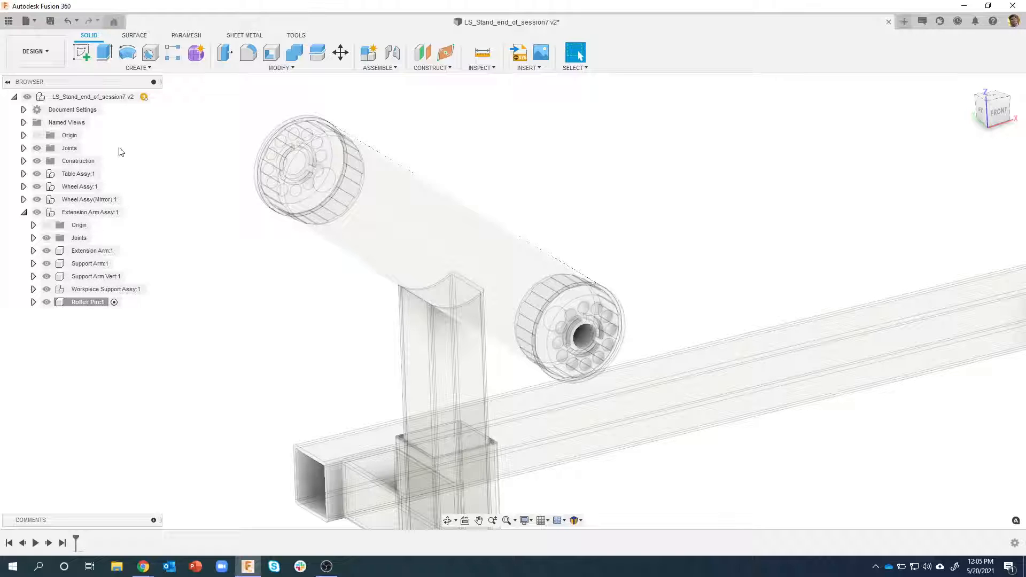
Start a cylinder on the front plane beside the workpiece support roller and give it an 11.5 mm diameter base
click(129, 68)
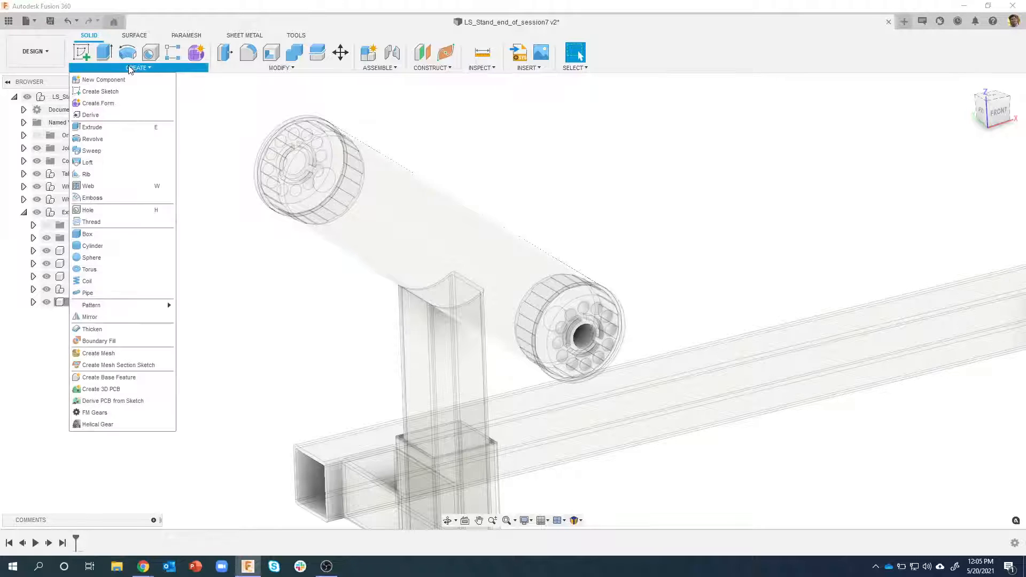
click(108, 245)
scroll(208, 271, down, 4)
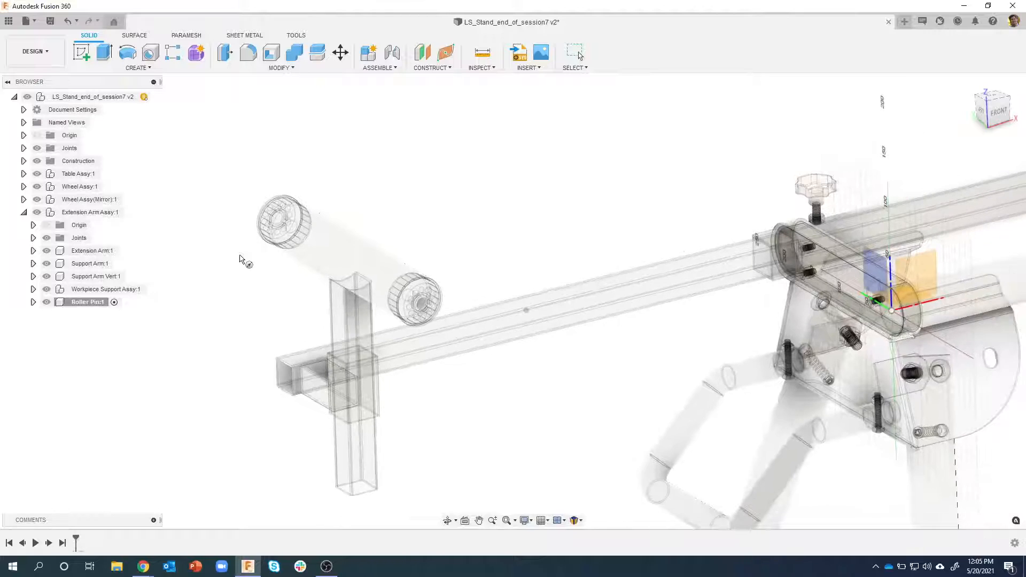
shift+middle_drag(637, 243, 385, 223)
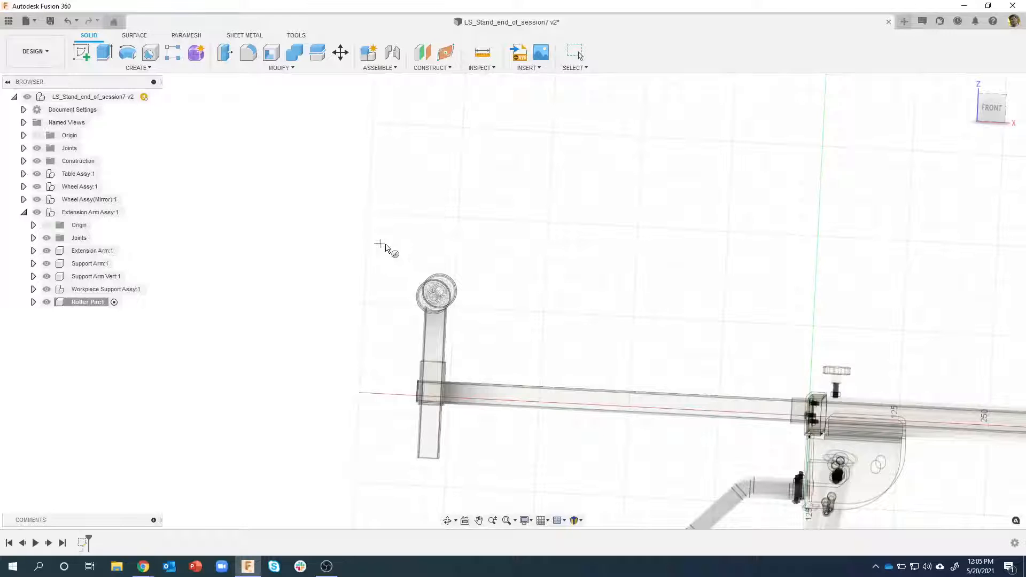
click(381, 243)
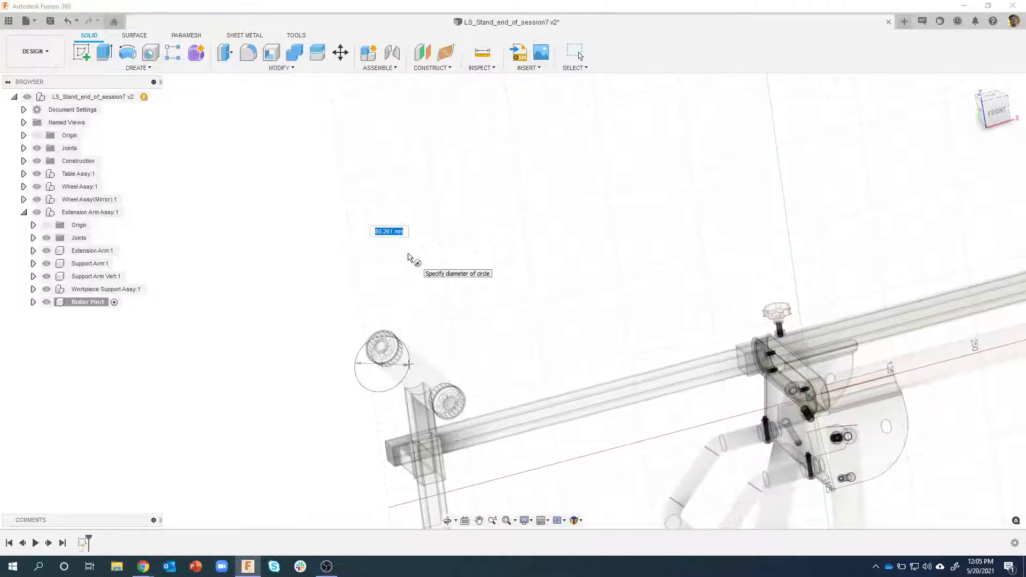
text(11.5)
key(Tab)
key(Return)
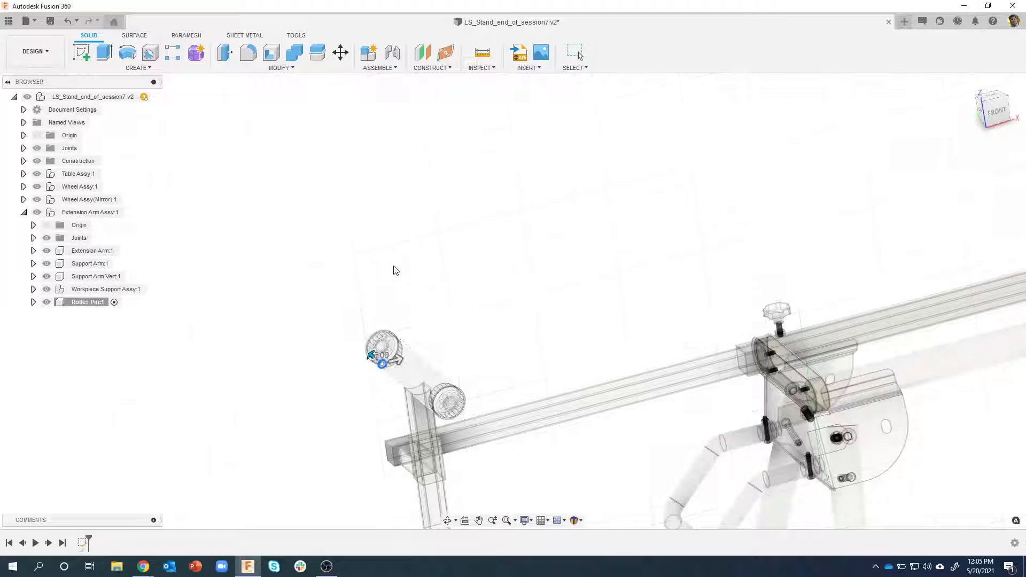
Set the cylinder's height to 11.25 in and create it as a new body
scroll(398, 385, up, 1)
shift+middle_drag(398, 385, 383, 307)
scroll(511, 308, up, 1)
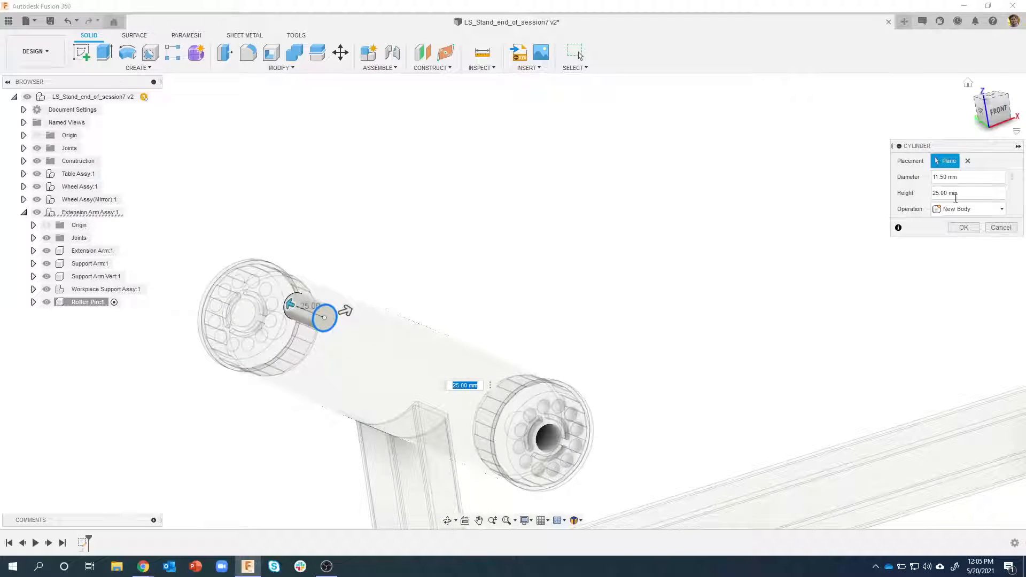
drag(968, 195, 910, 196)
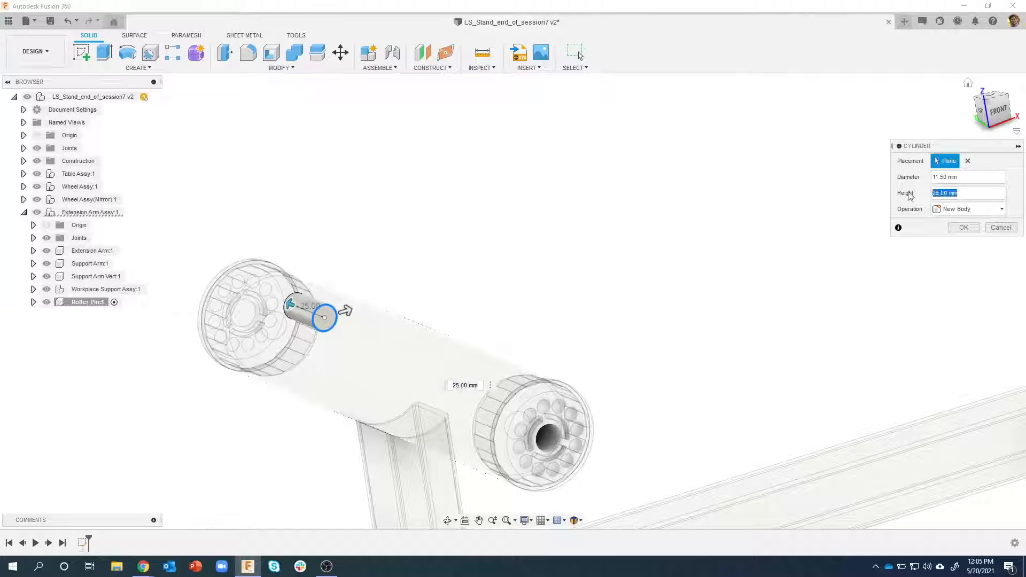
drag(949, 147, 698, 161)
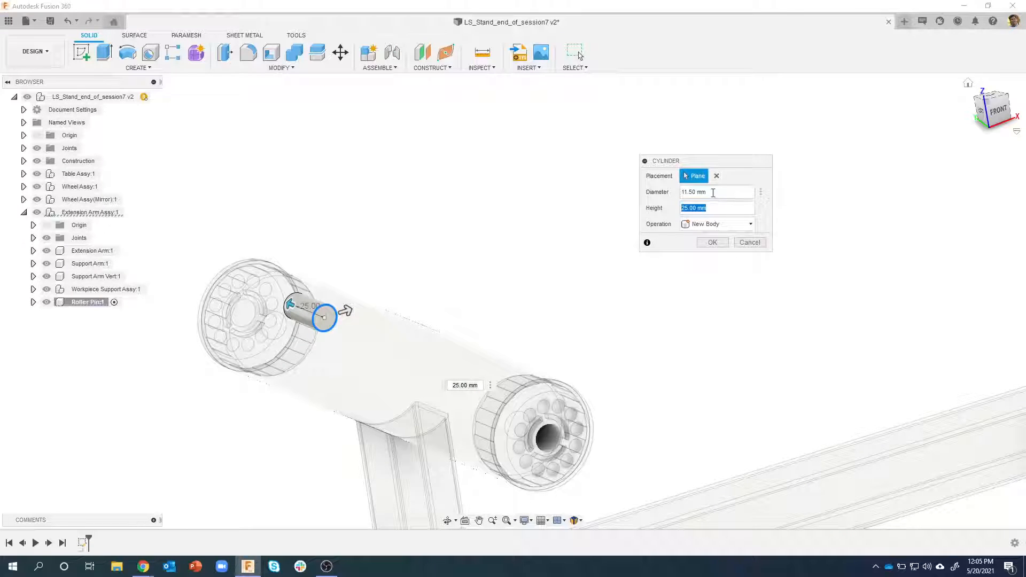
click(714, 210)
drag(726, 210, 677, 212)
text(11.25)
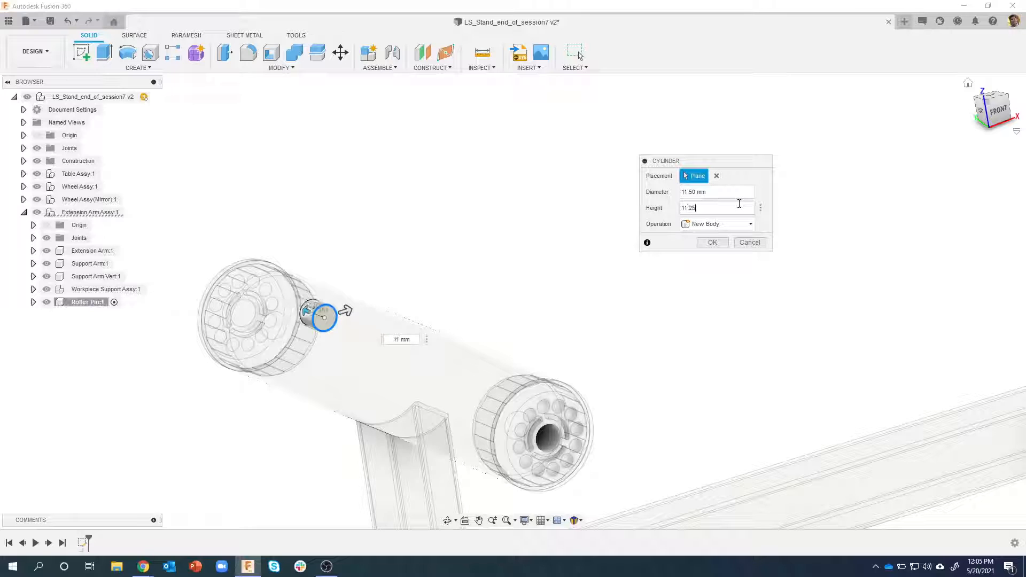
text(in)
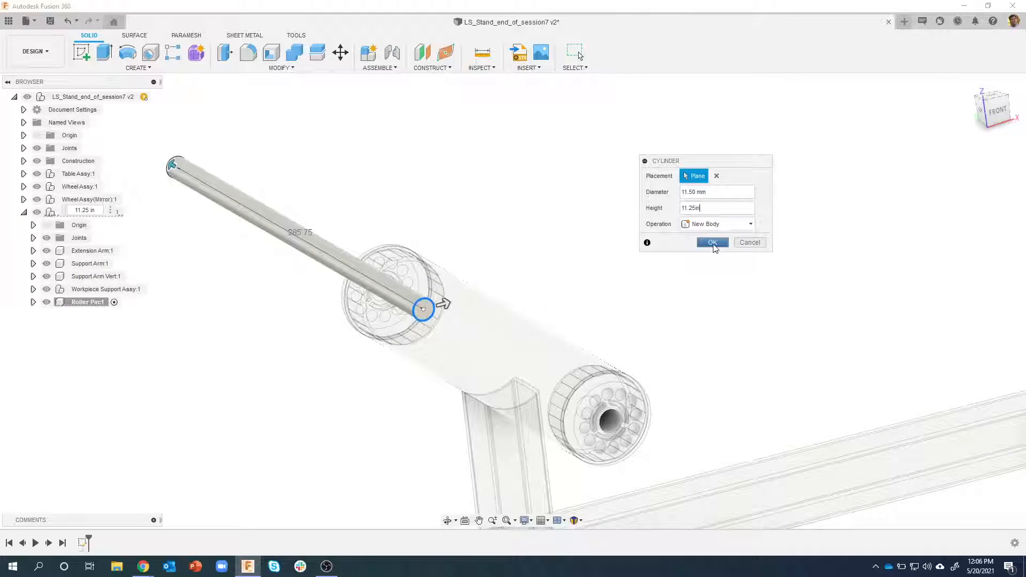
click(712, 243)
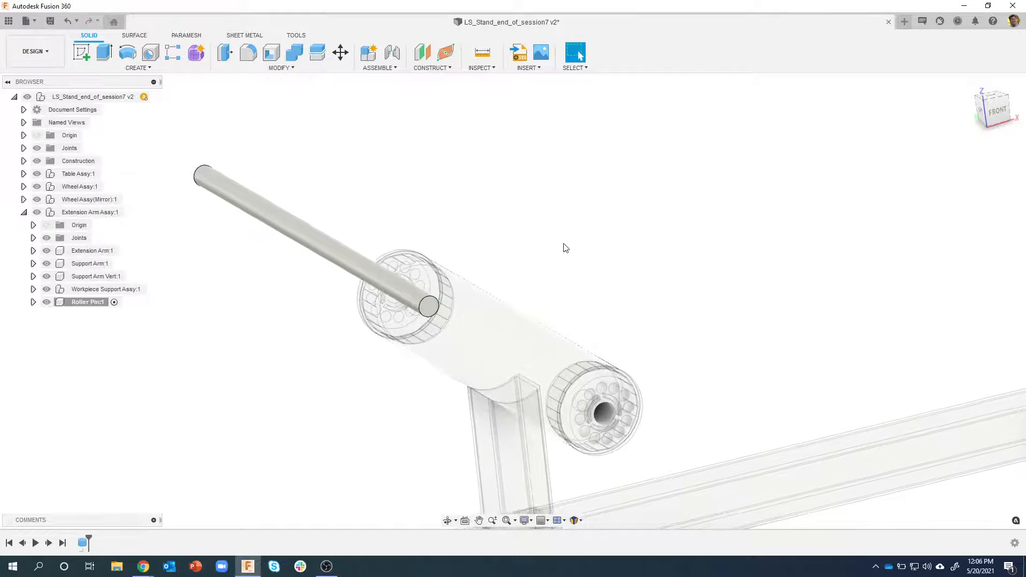
Chamfer both circular end edges of the pin with an equal distance of 0.5 mm
scroll(437, 319, up, 2)
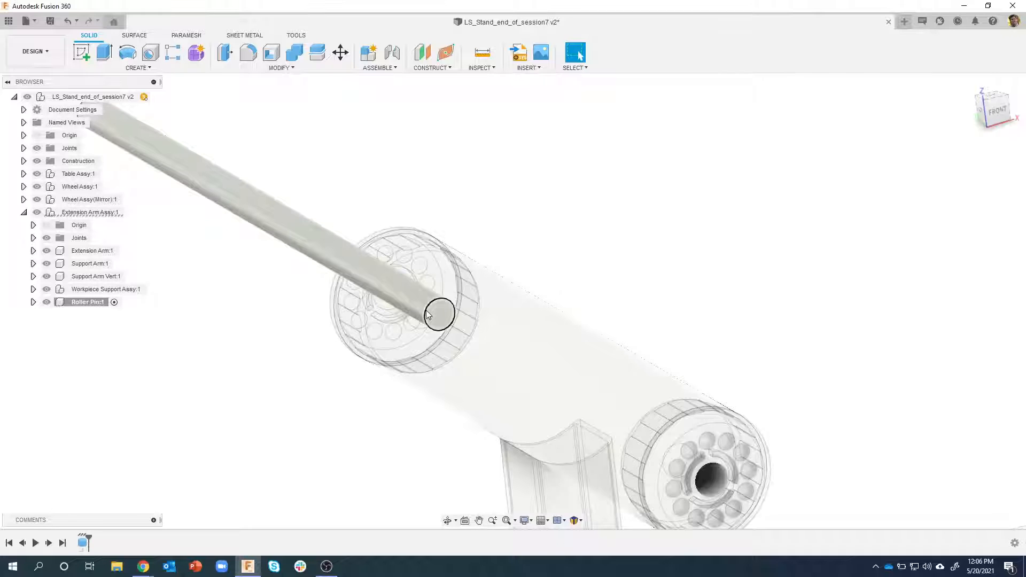
right_click(439, 312)
click(424, 373)
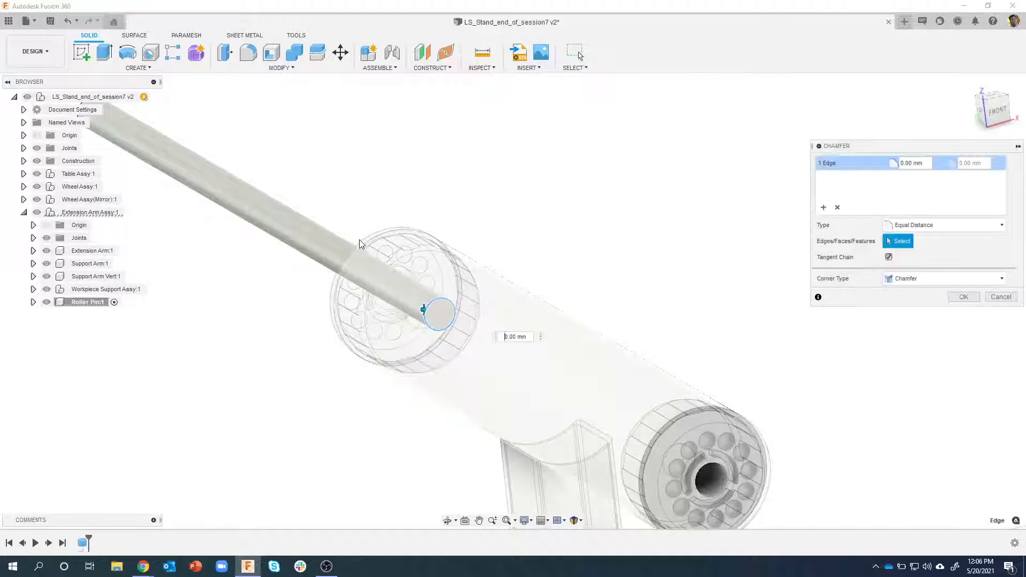
click(159, 126)
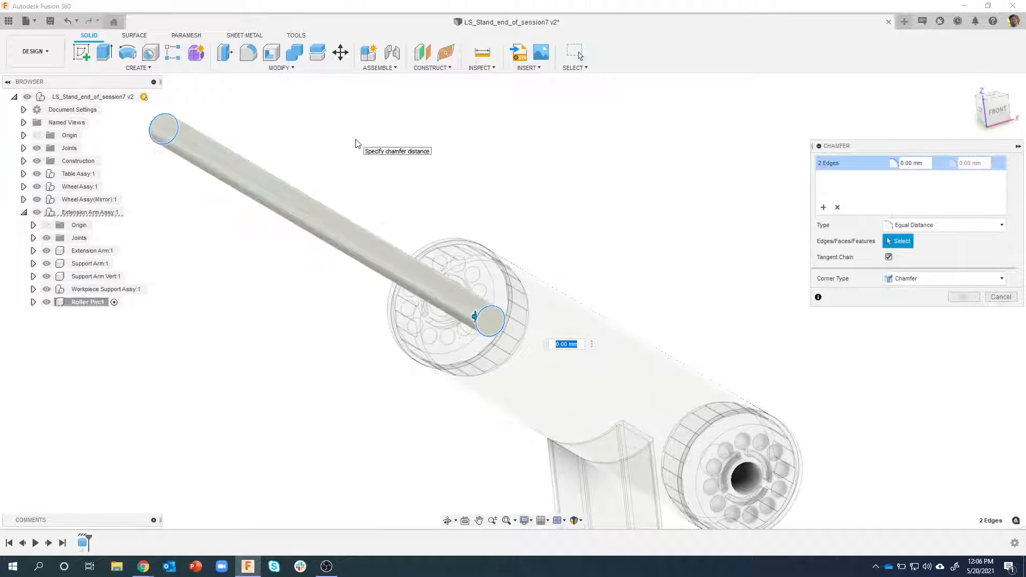
text(.5)
key(Return)
shift+middle_drag(358, 144, 613, 224)
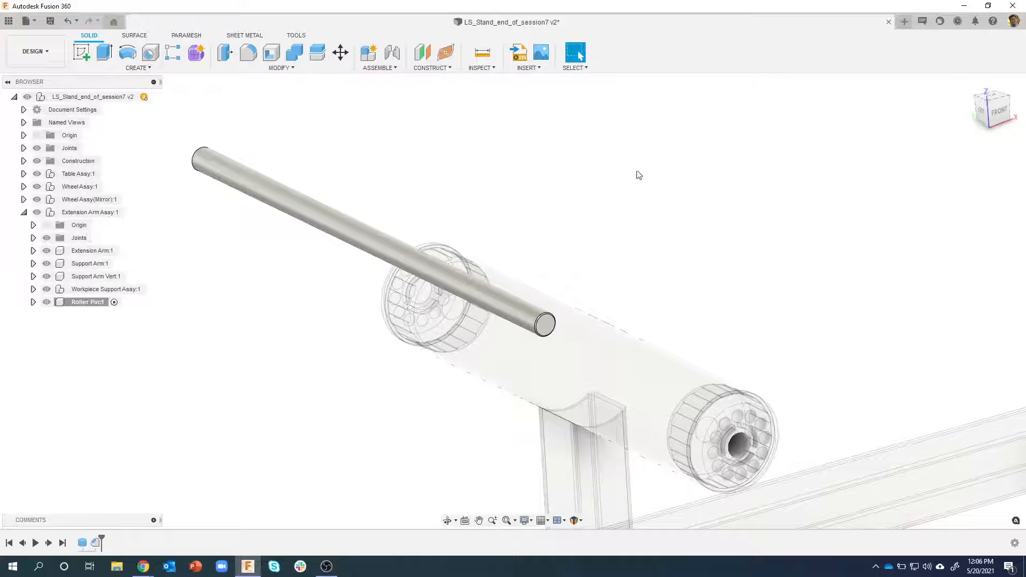
scroll(635, 176, down, 1)
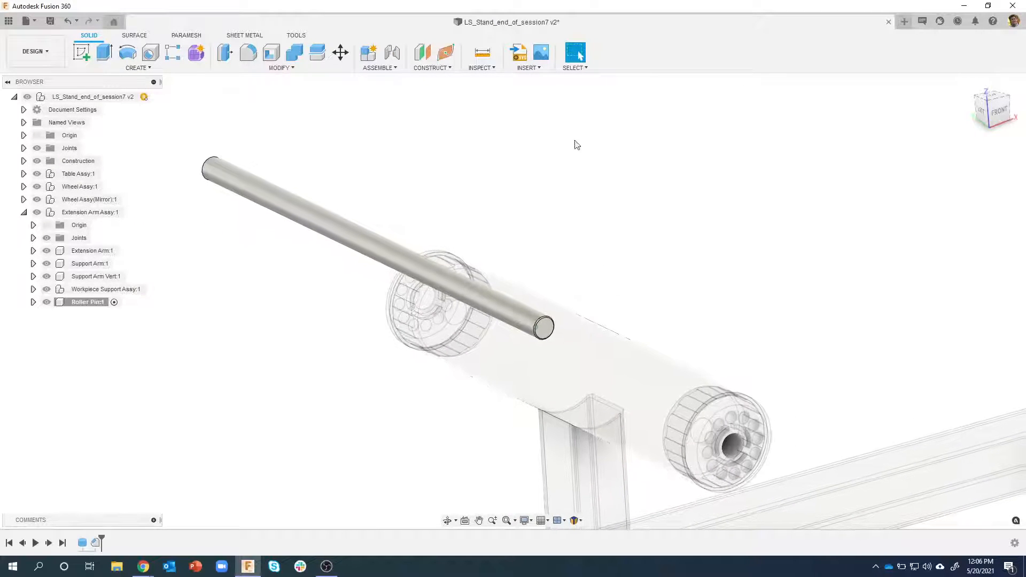
Start a new joint for the pin and set its motion type to Revolute
click(391, 53)
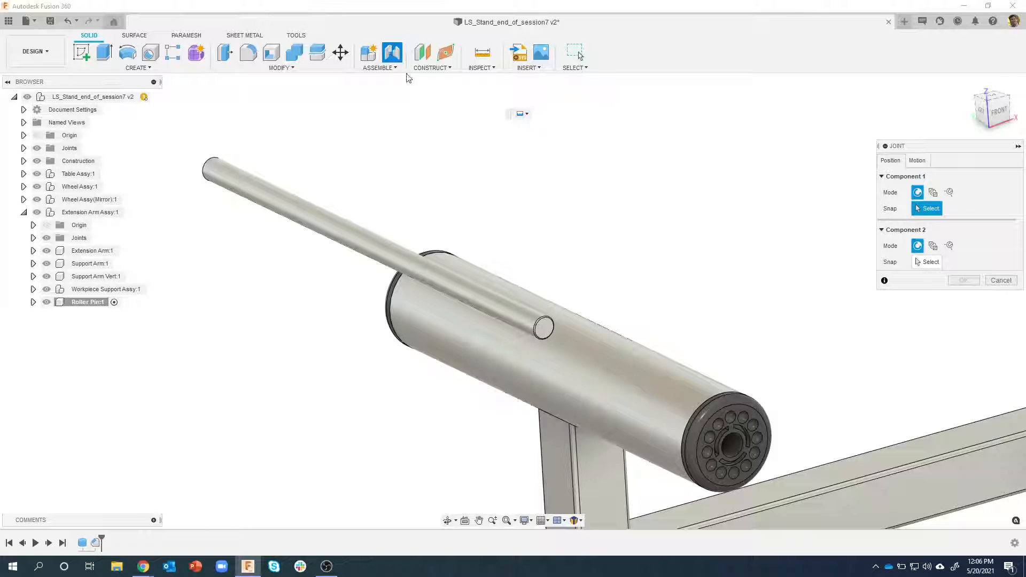
drag(967, 152, 796, 156)
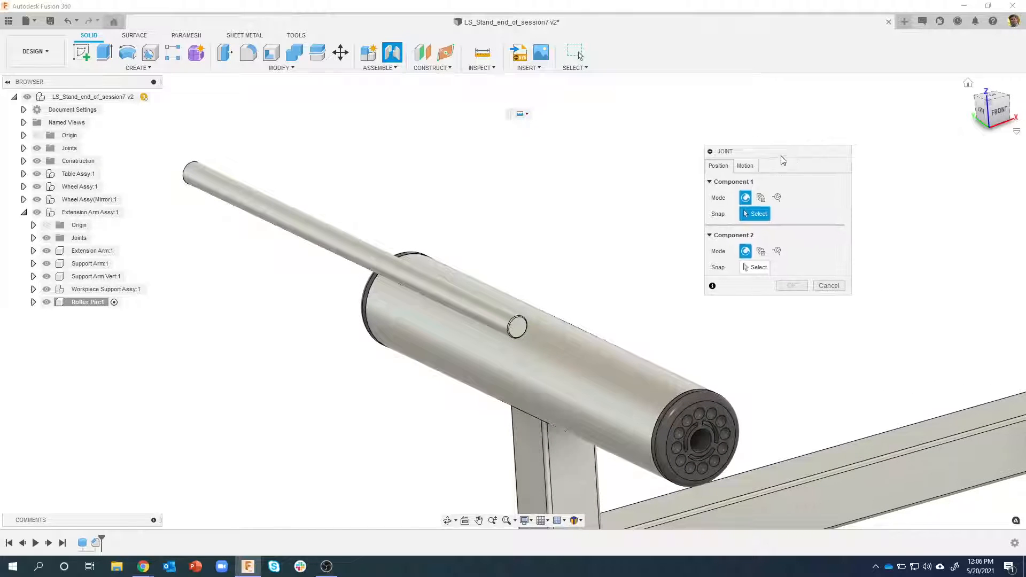
click(746, 166)
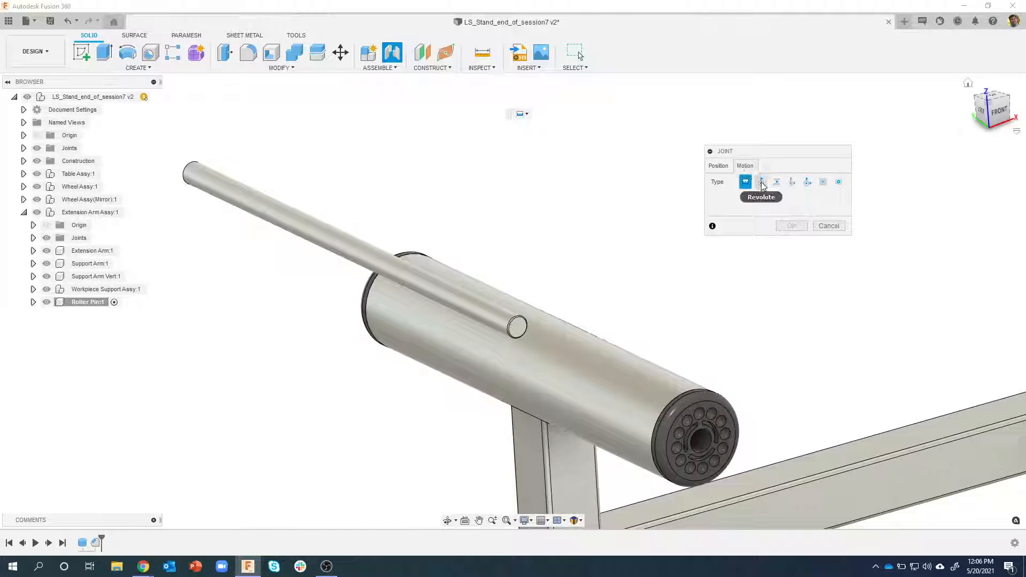
click(709, 167)
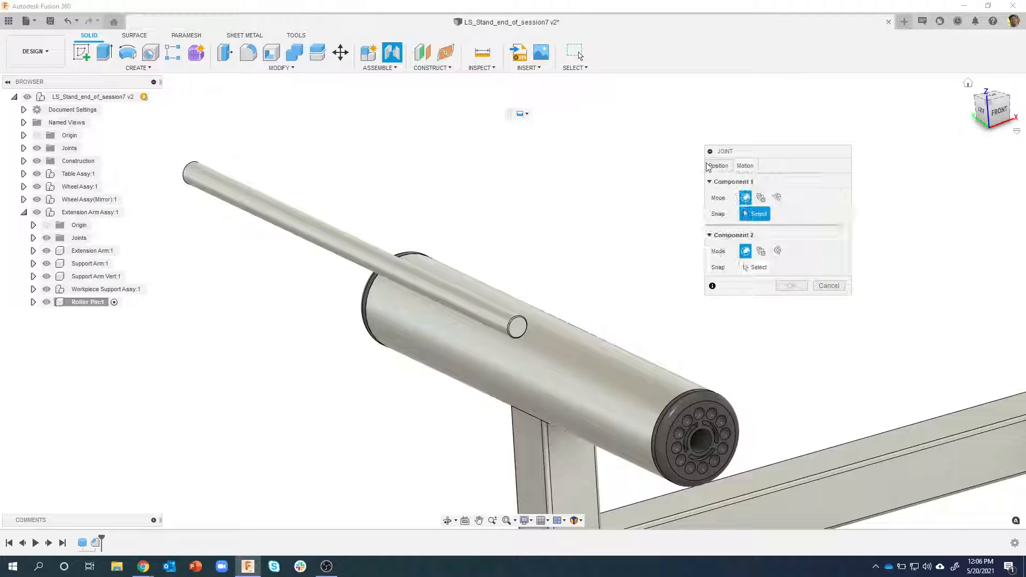
click(745, 167)
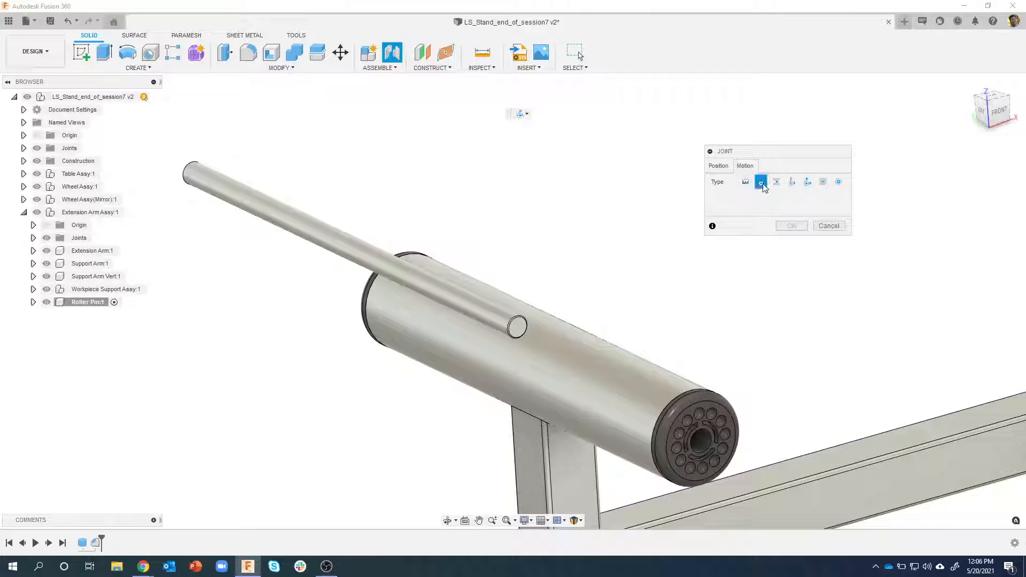
click(718, 166)
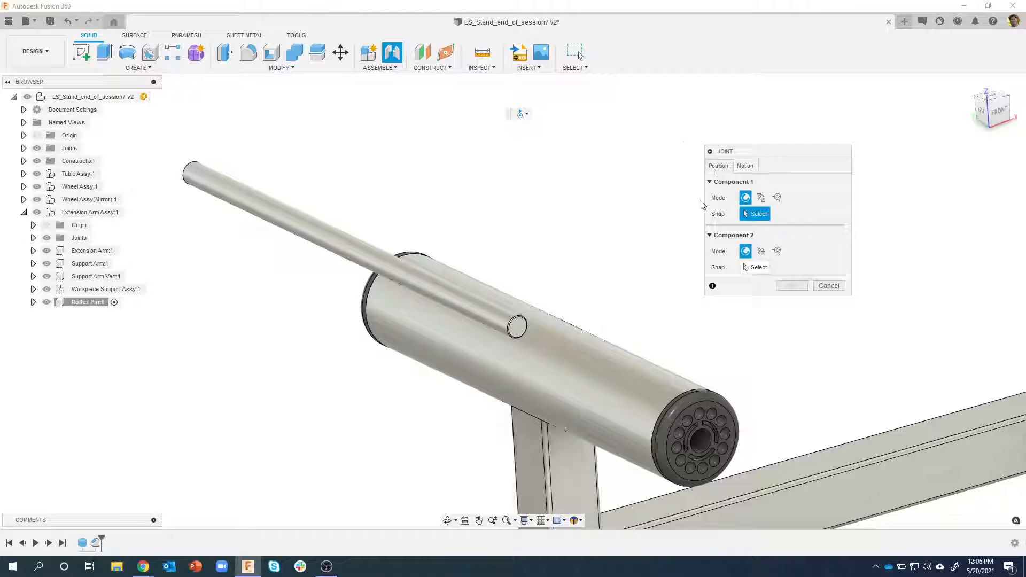
Align the roller pin's mid-length centre with the roller's centre, preview the rotation about the Z axis and create the revolute joint
shift+middle_drag(534, 179, 600, 179)
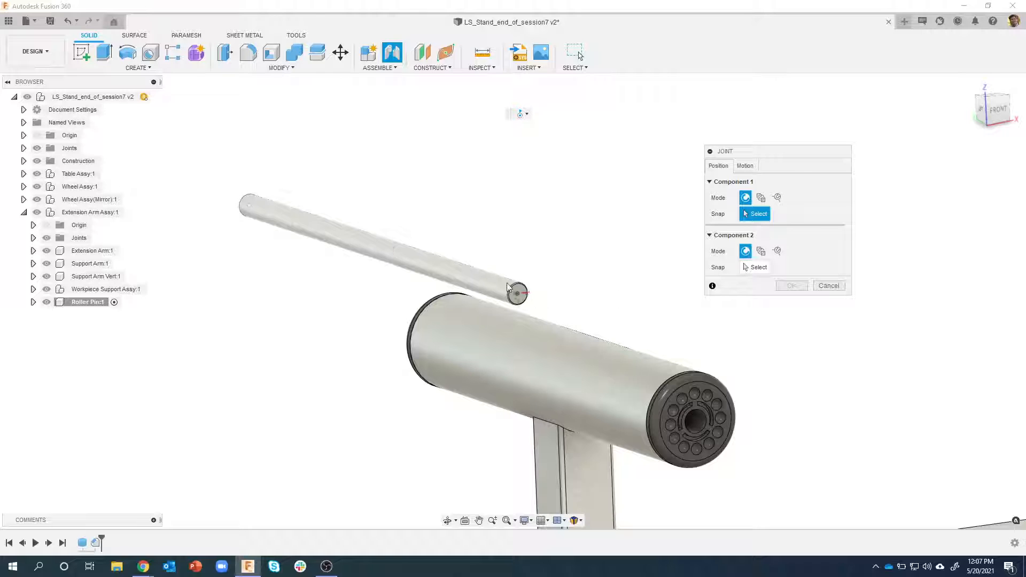
click(386, 250)
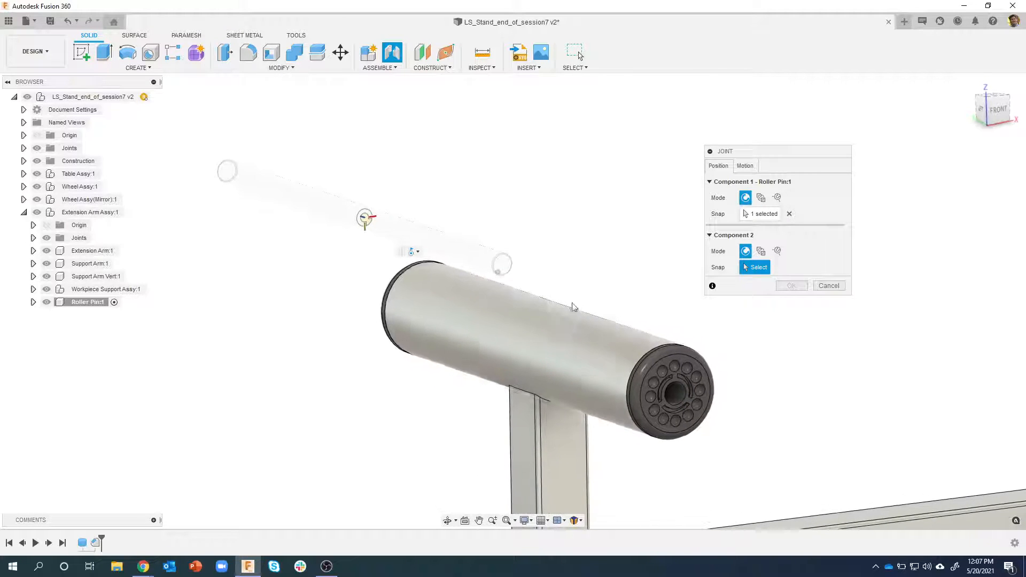
click(548, 354)
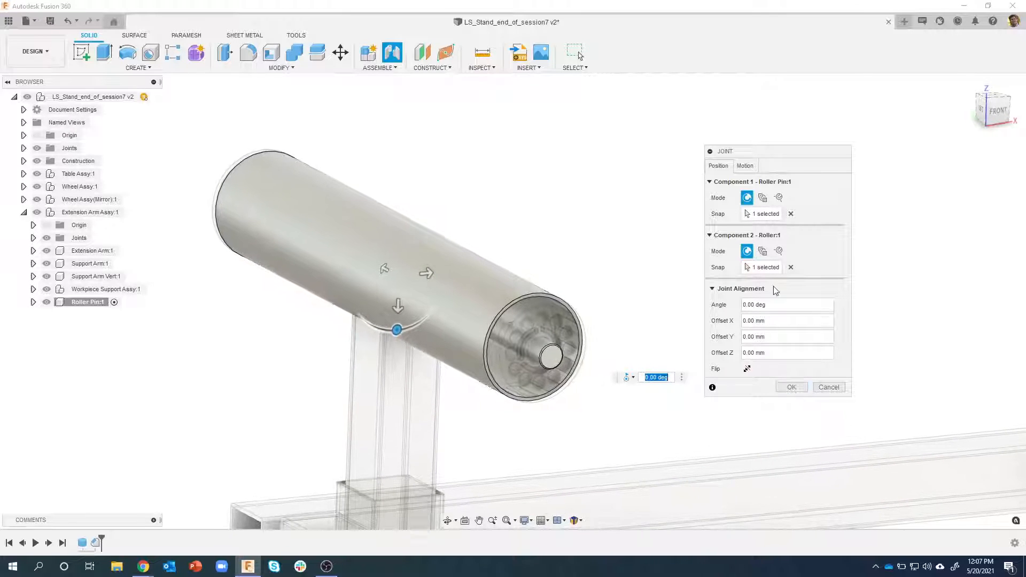
click(745, 166)
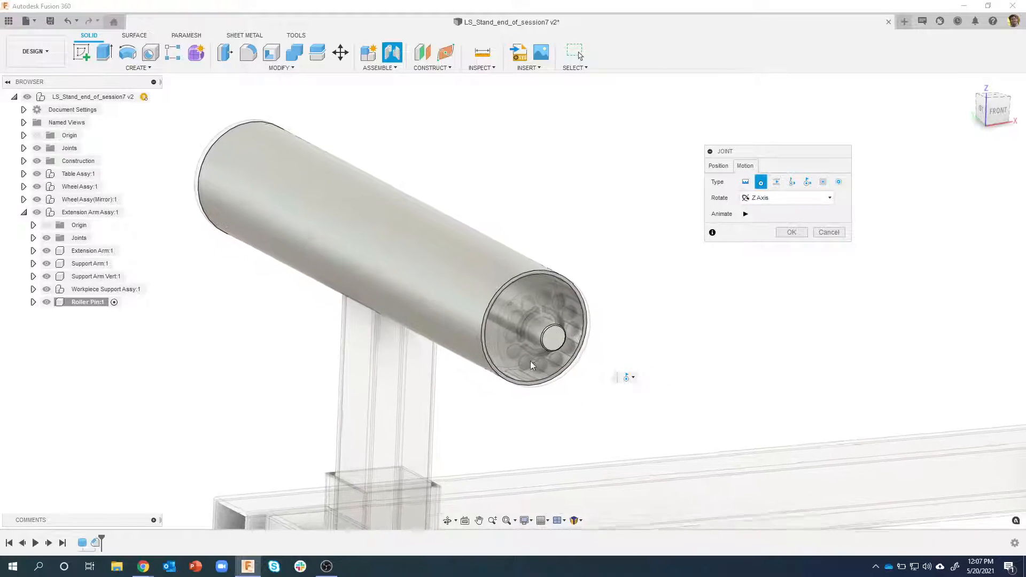
click(746, 214)
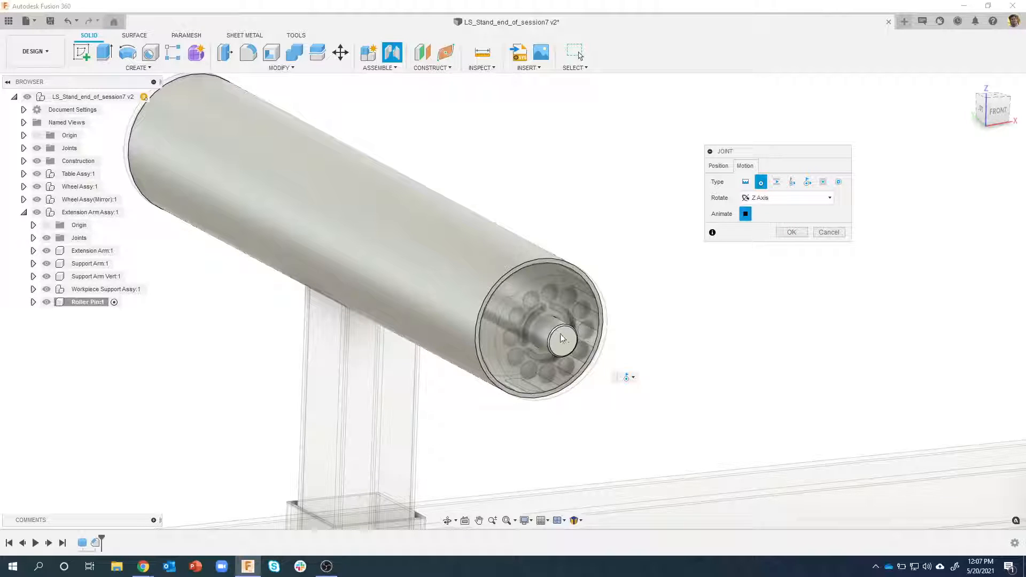
click(746, 214)
click(792, 232)
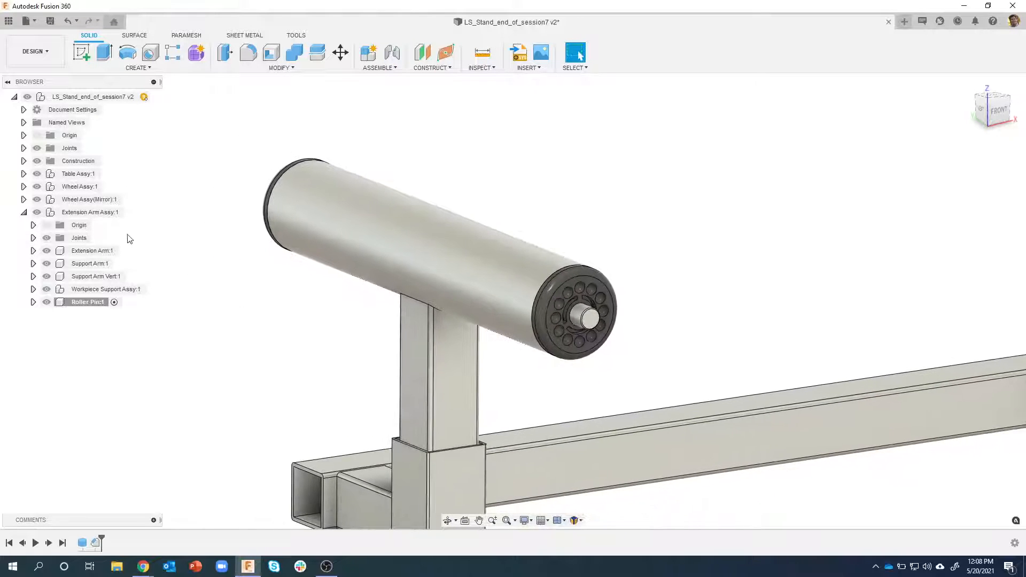
Make the Extension Arm Assy the active component and switch to the sheet metal tools
double_click(122, 214)
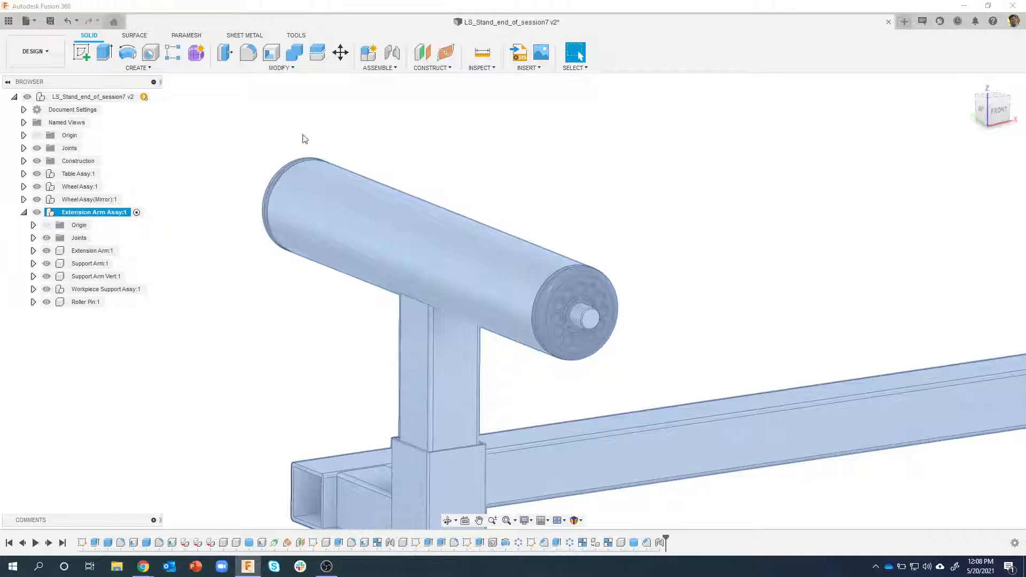
click(417, 136)
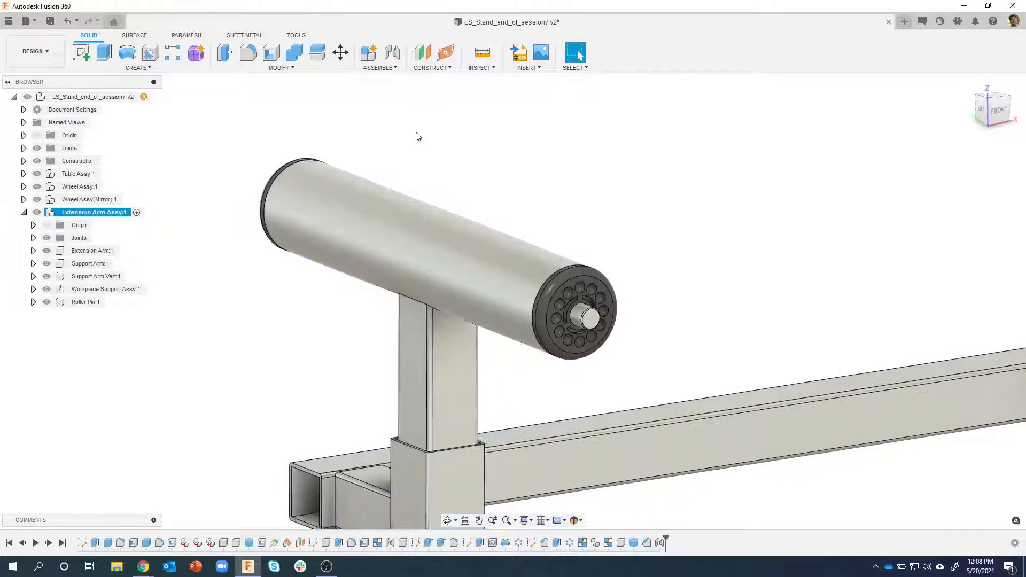
click(246, 35)
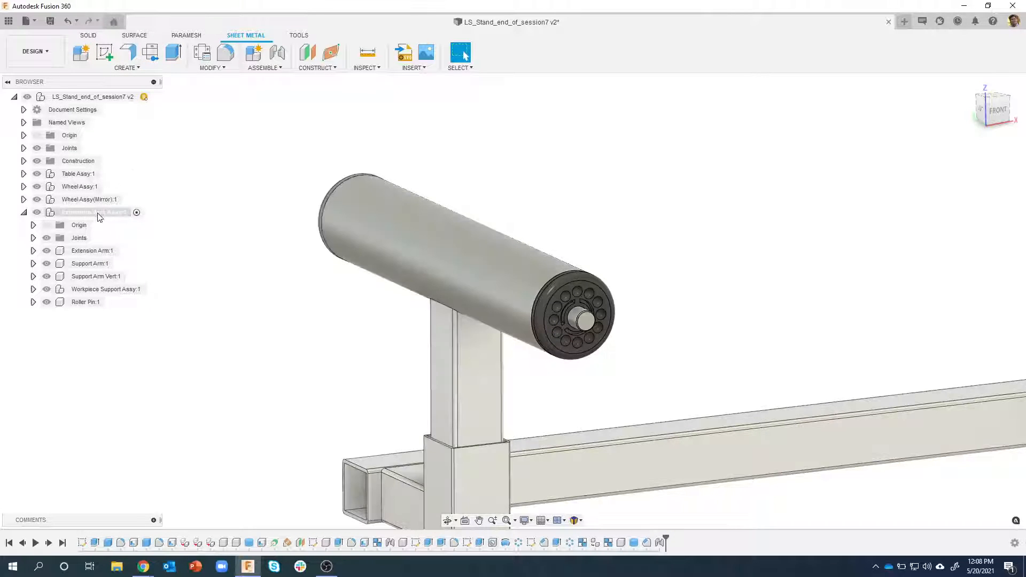
click(97, 213)
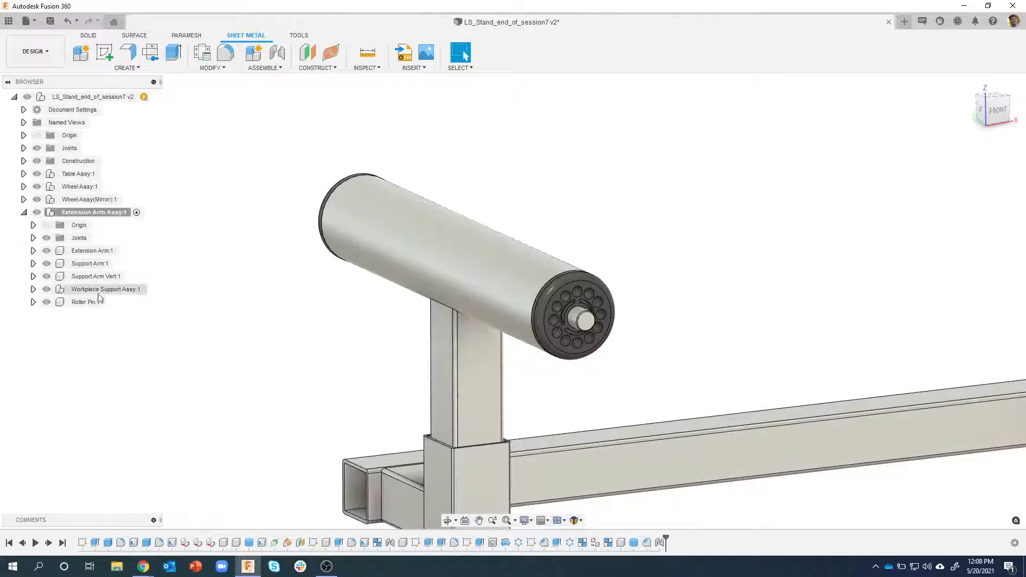
click(86, 303)
click(114, 302)
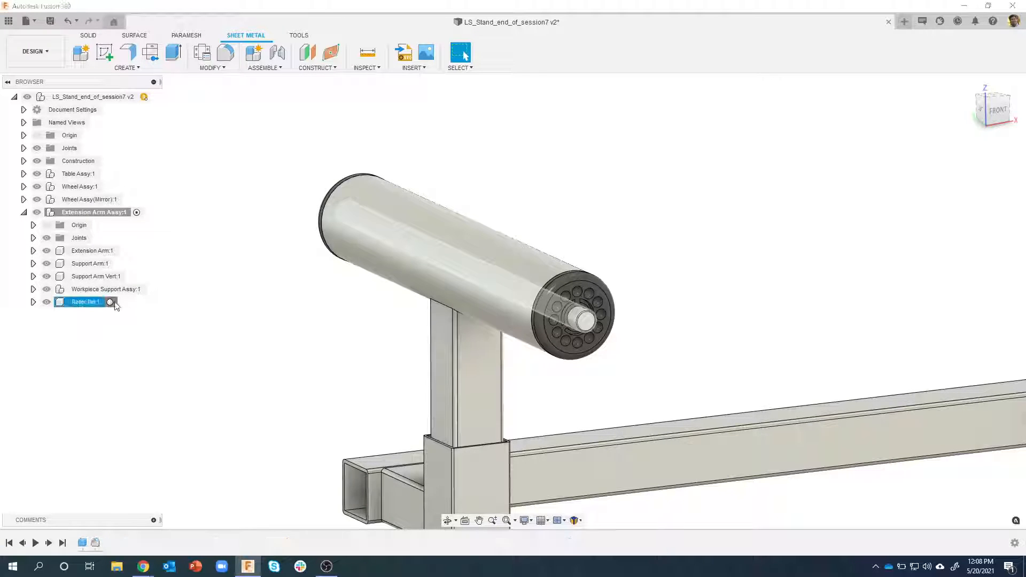
click(162, 365)
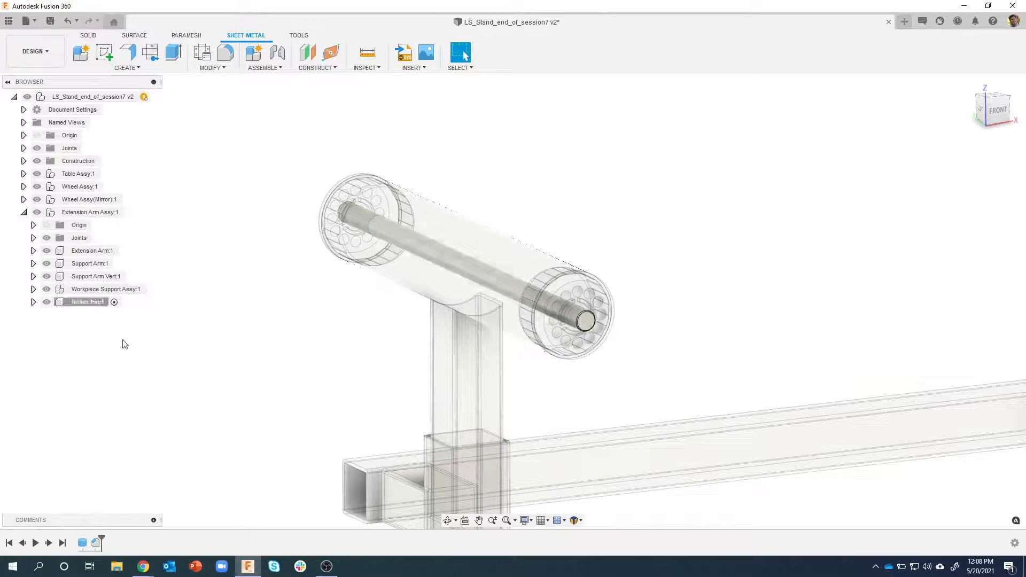
click(80, 302)
click(117, 214)
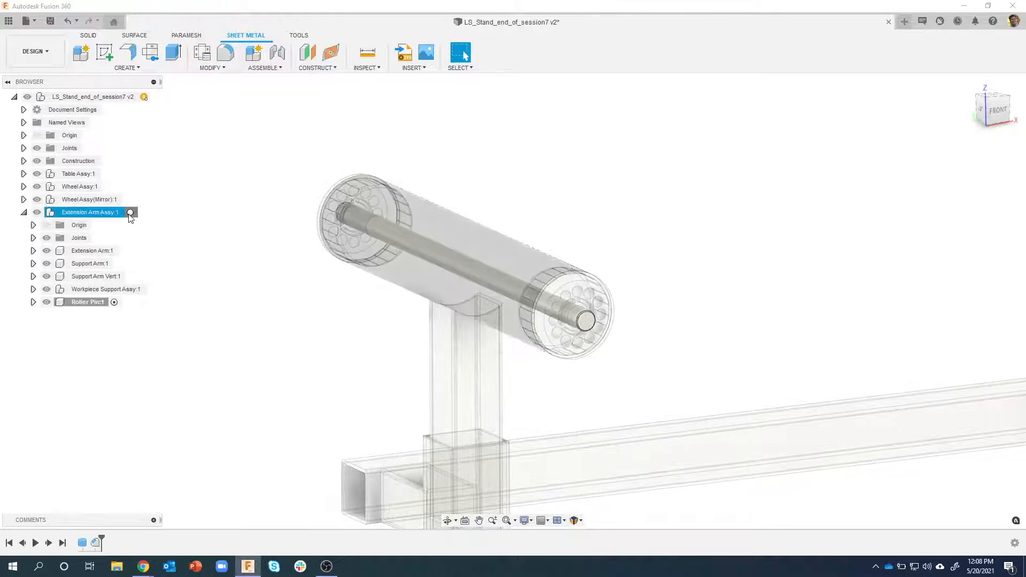
click(130, 213)
Start a new internal sheet metal component named Workpiece Stop under the Extension Arm Assy
click(83, 53)
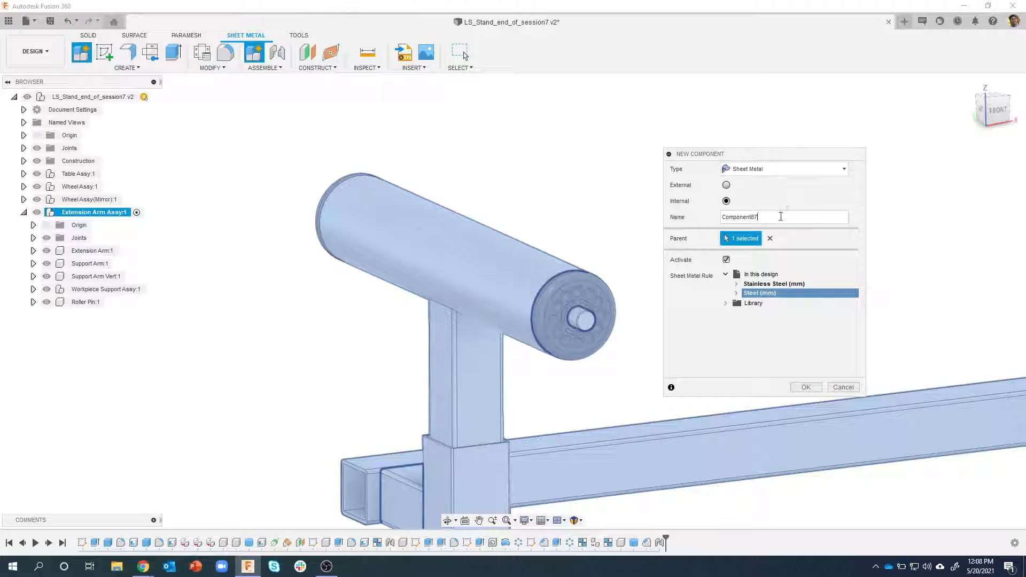
drag(781, 217, 702, 218)
text(Workpiece Stop)
Choose the Stainless Steel (mm) rule from the library for the new component
click(727, 303)
drag(759, 154, 715, 91)
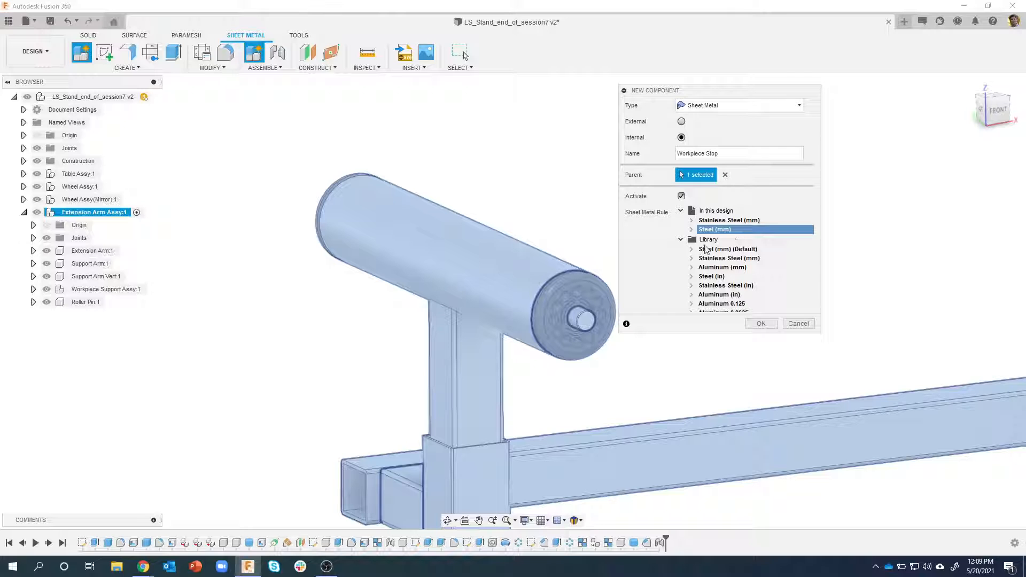
scroll(737, 267, down, 1)
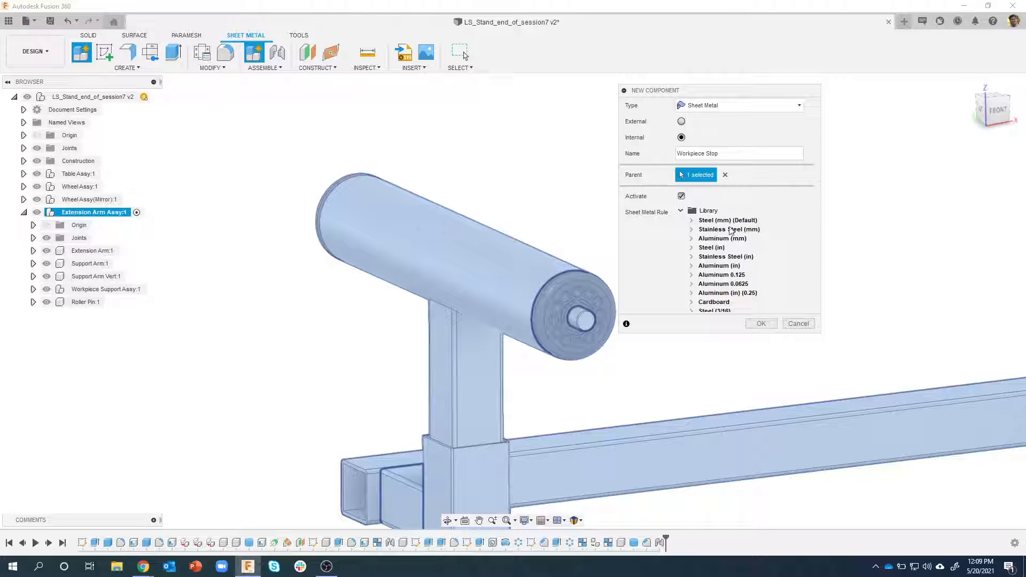
scroll(732, 284, up, 1)
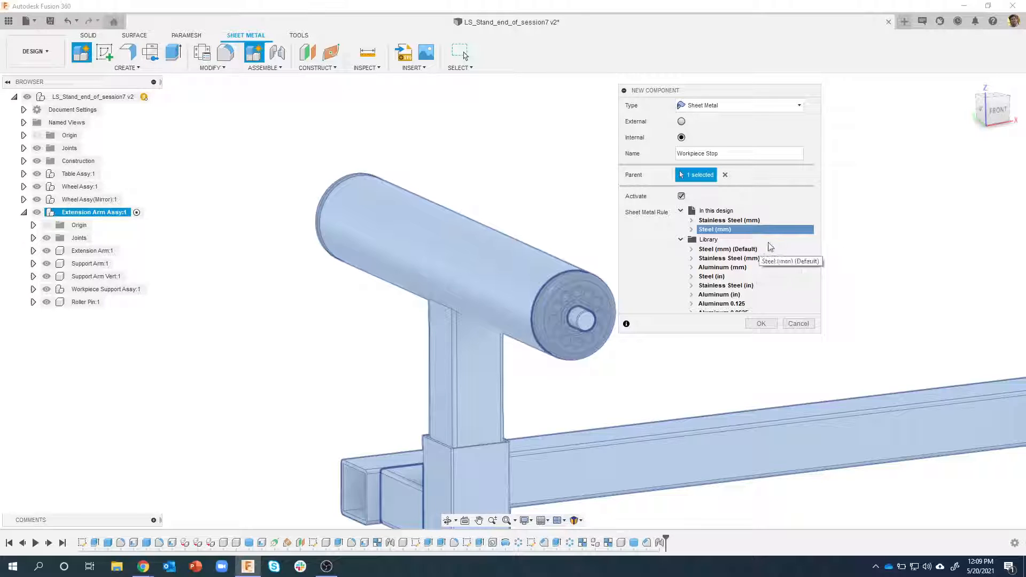
click(726, 249)
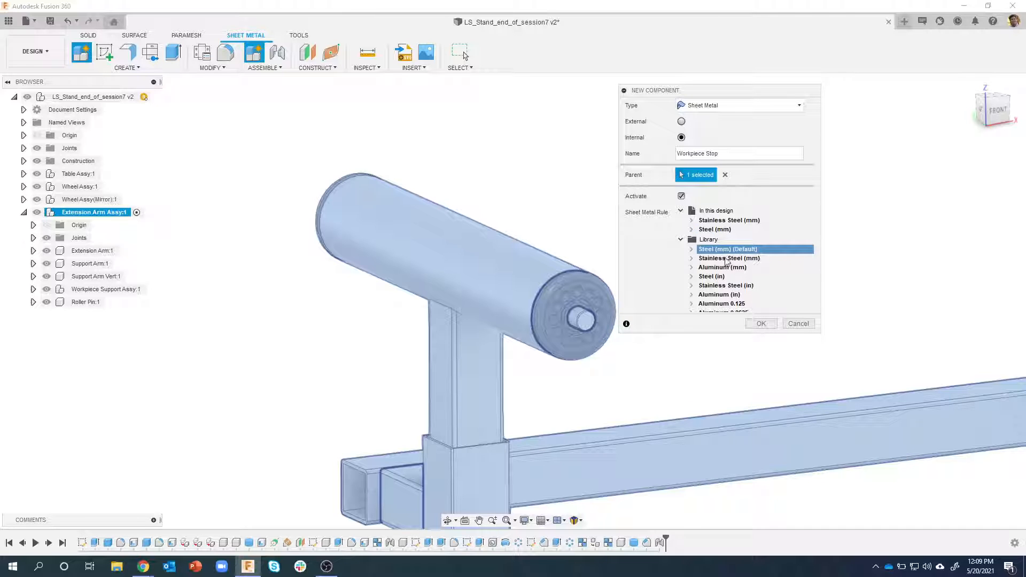
click(727, 260)
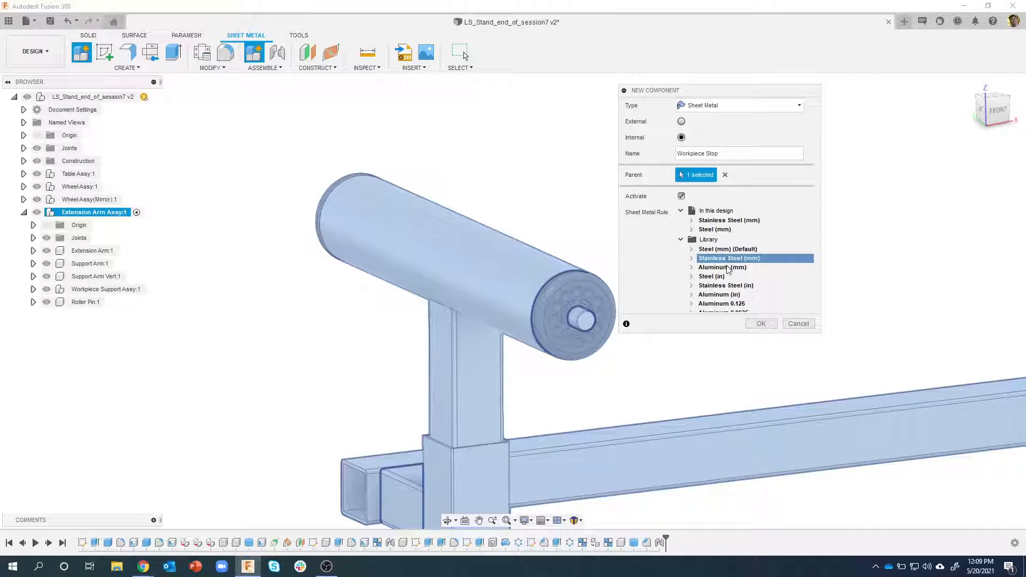
Check the thickness settings of the Stainless Steel (mm), Steel (mm) and Stainless Steel (in) library rules and create the component
click(692, 259)
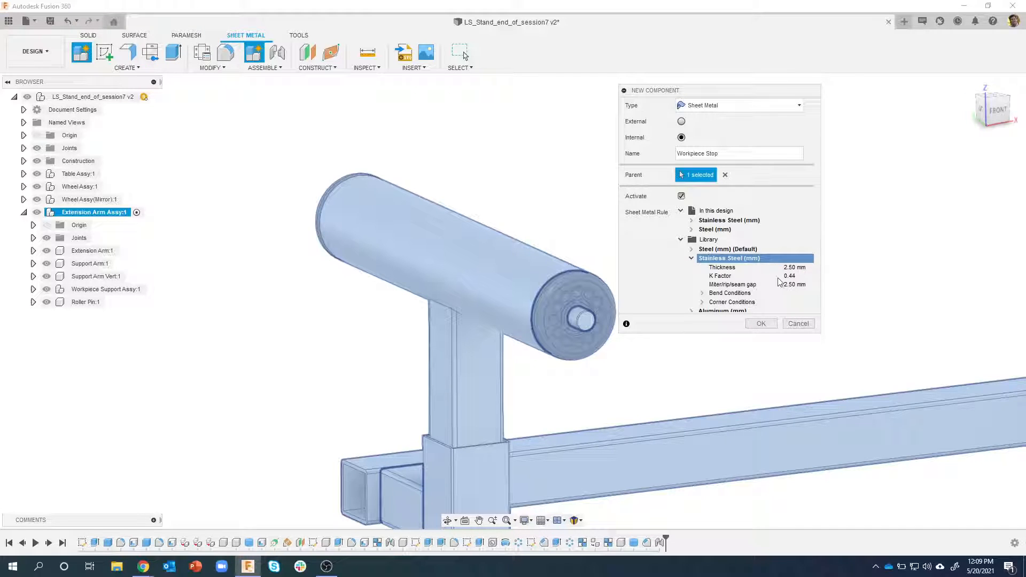
click(691, 259)
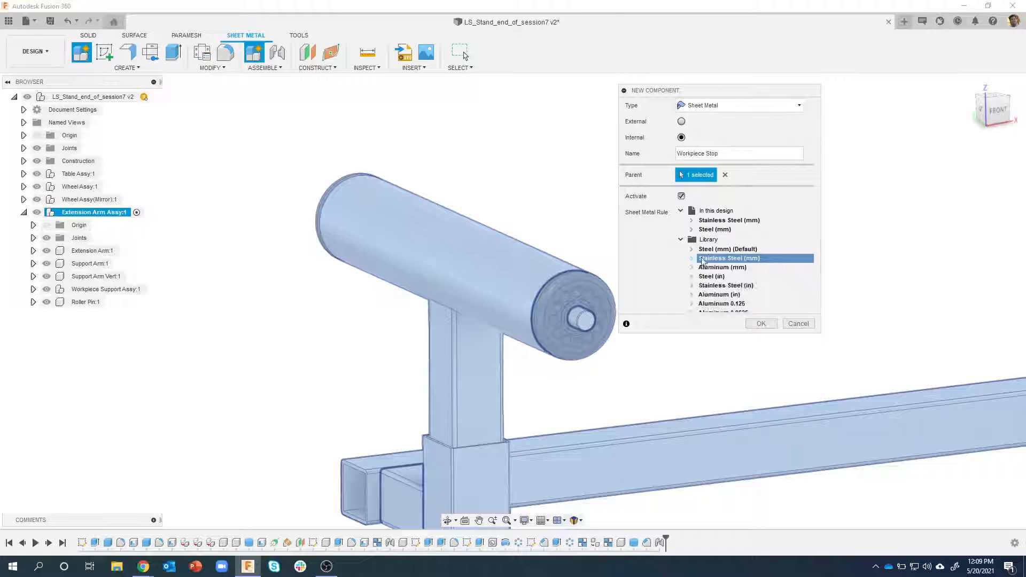
click(693, 260)
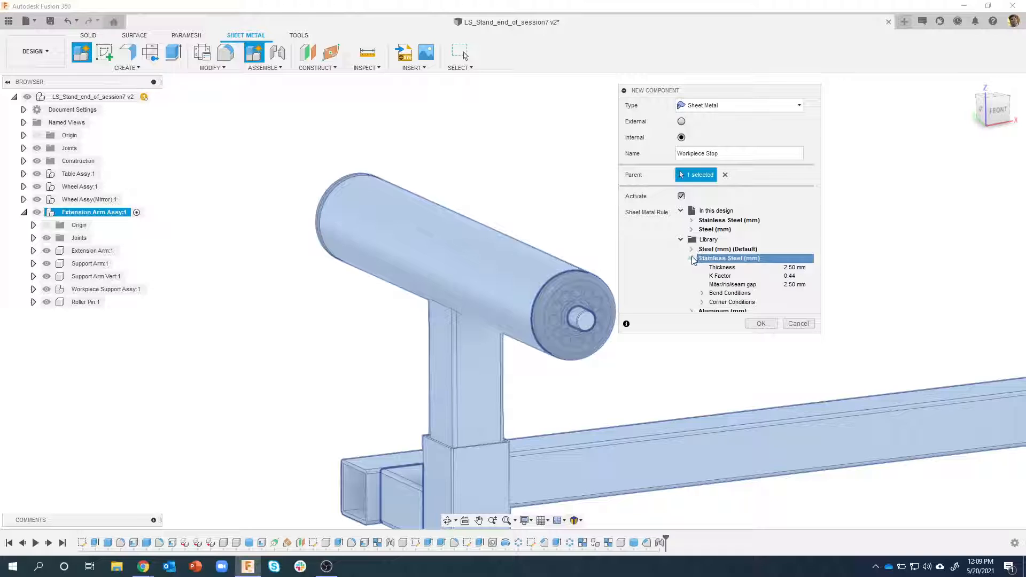
click(691, 258)
click(692, 250)
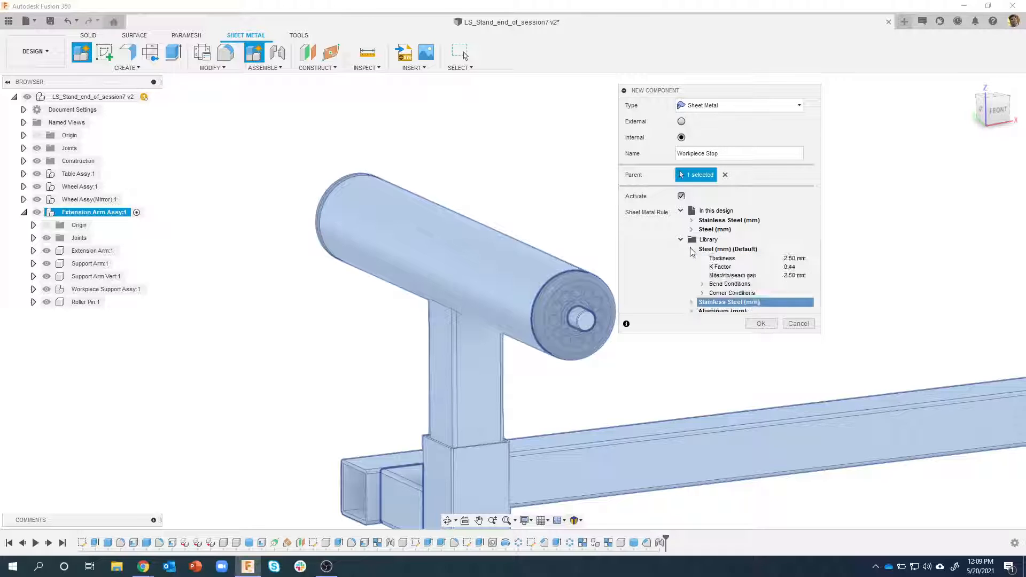
click(692, 250)
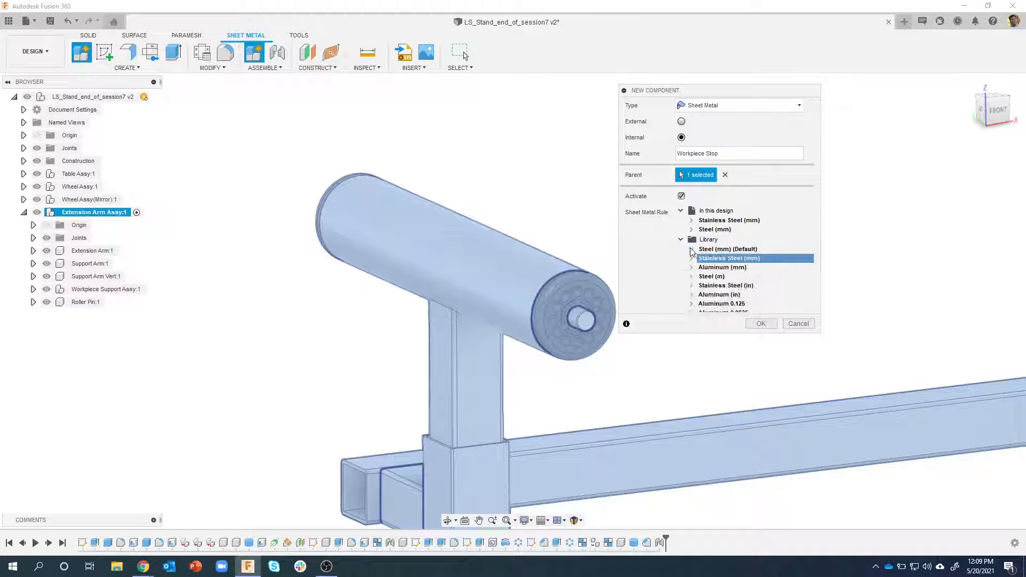
click(692, 286)
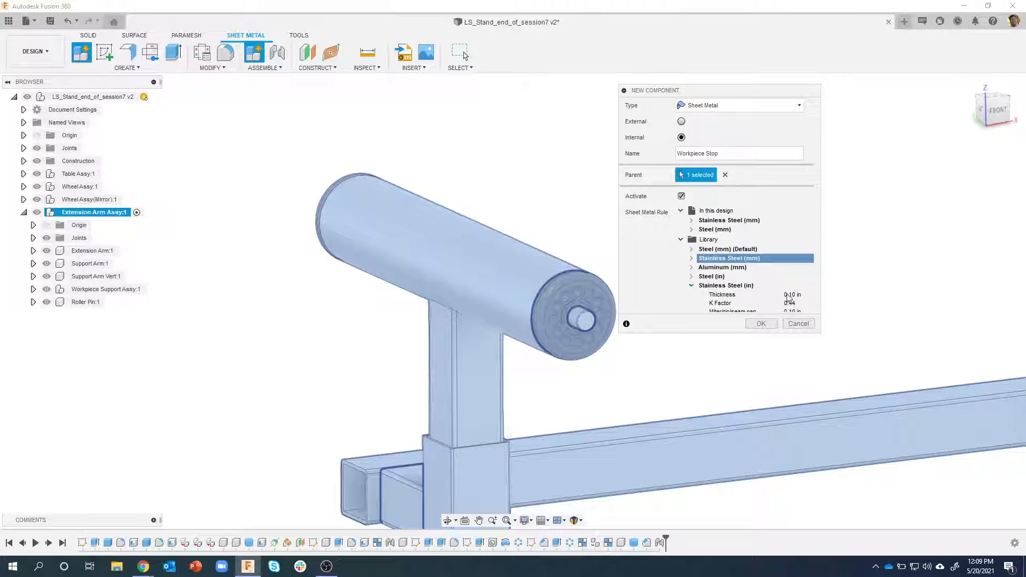
click(692, 286)
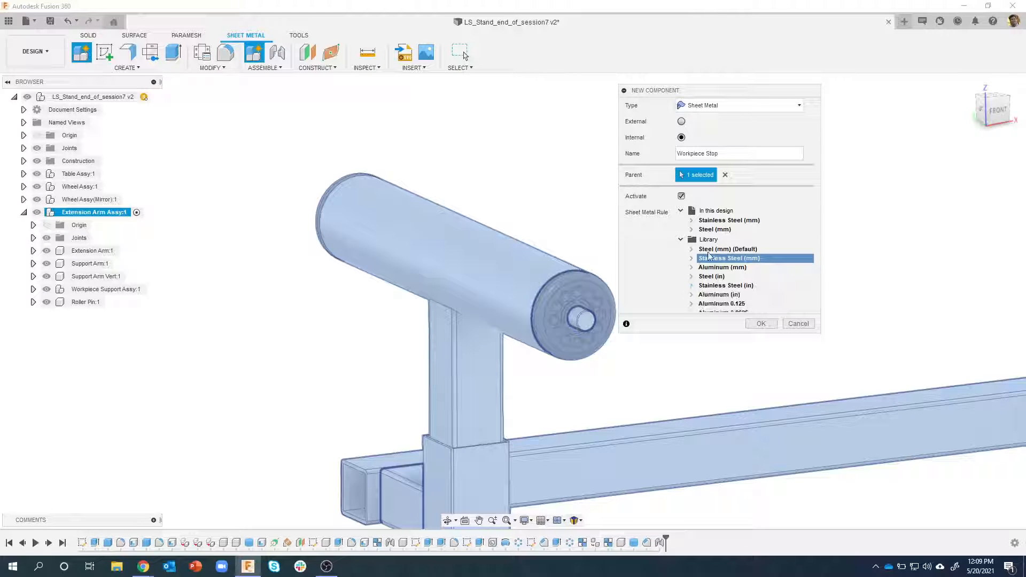
click(760, 323)
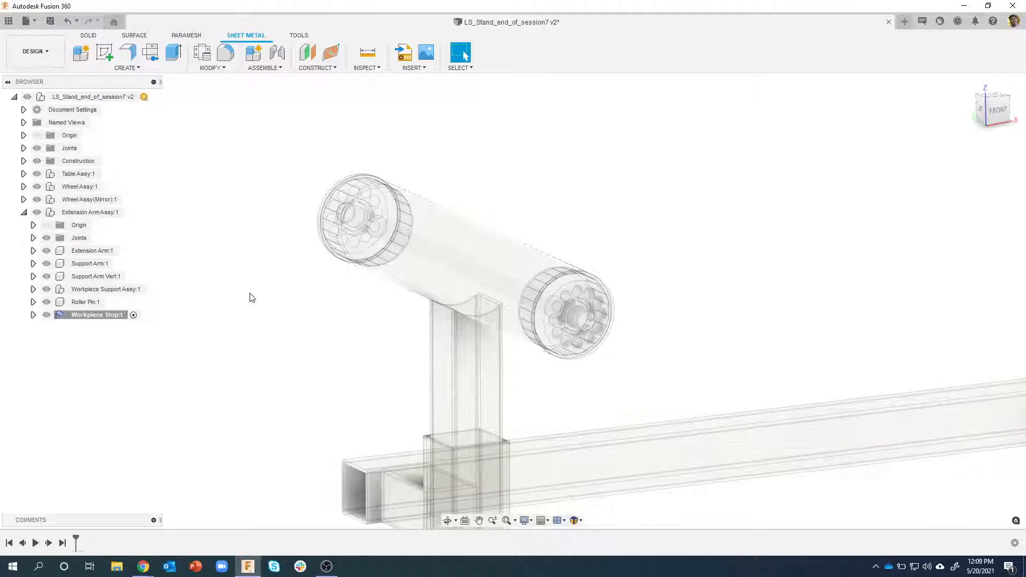
Start a sketch on the front plane of the Workpiece Stop component
scroll(242, 270, down, 3)
scroll(310, 175, down, 3)
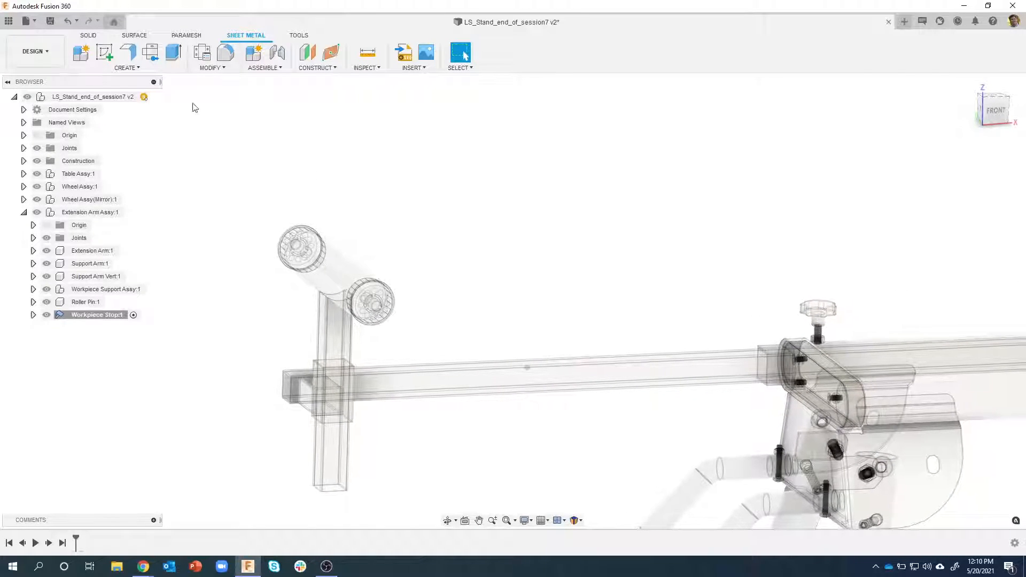
click(104, 52)
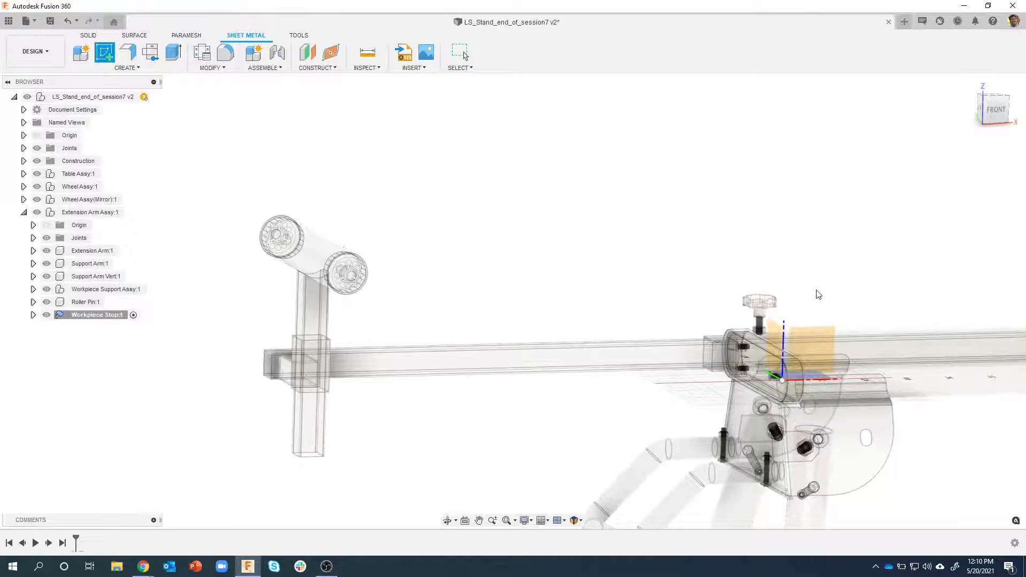
click(812, 334)
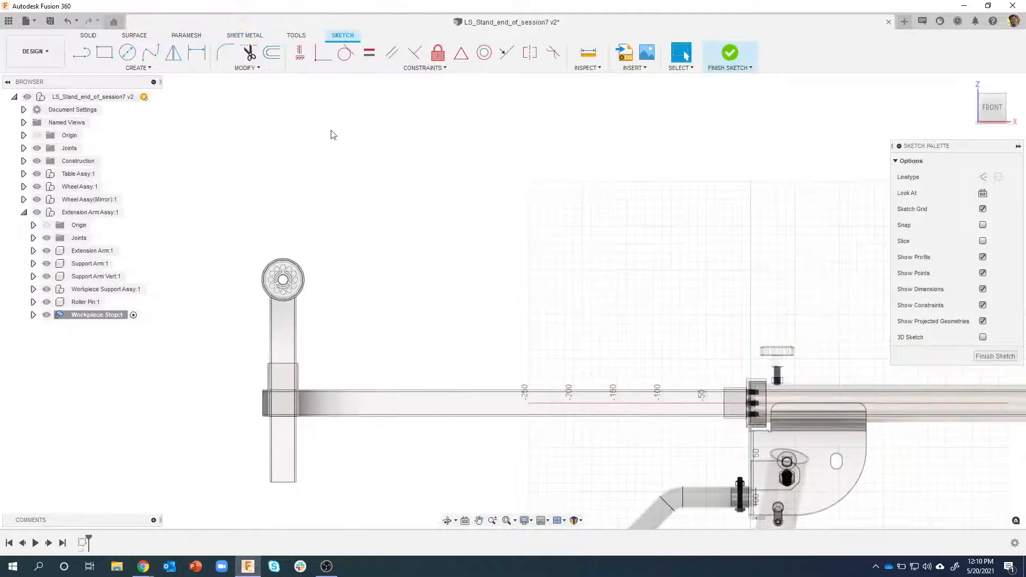
Sketch a two-point rectangle 260 mm wide and 50 mm high above the extension arm, beside the roller
click(106, 54)
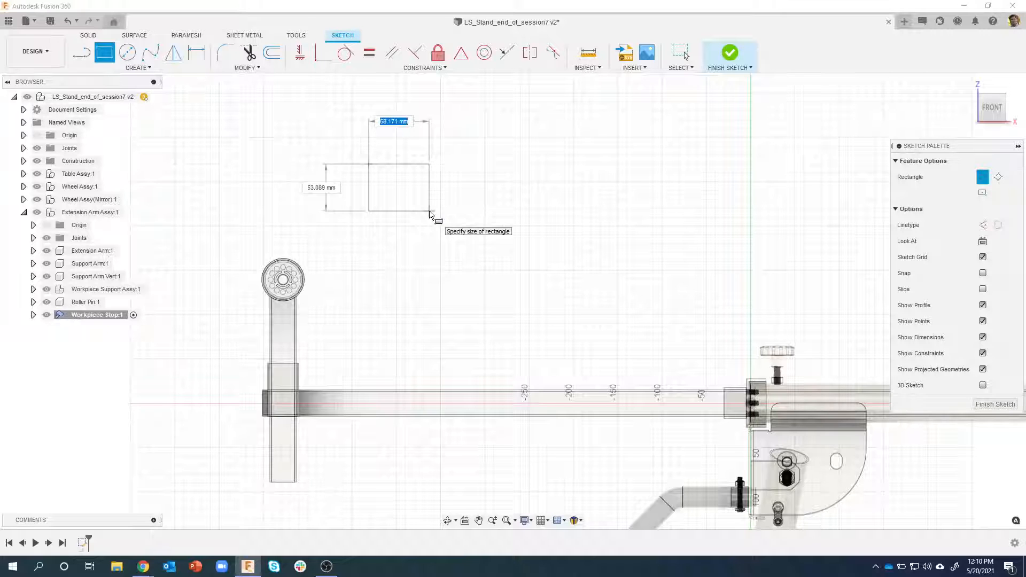
text(60)
key(Tab)
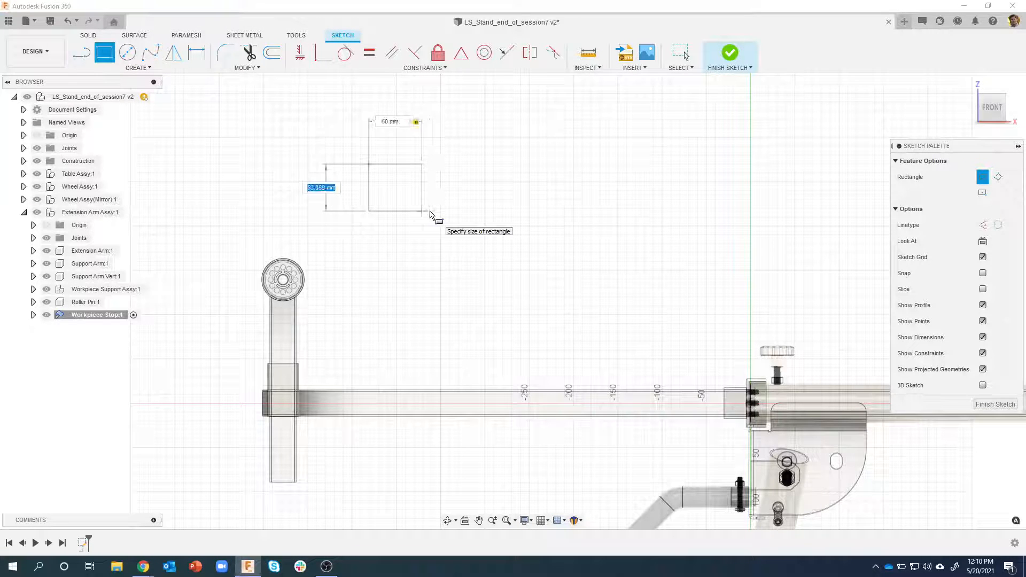
key(Tab)
text(260)
key(Tab)
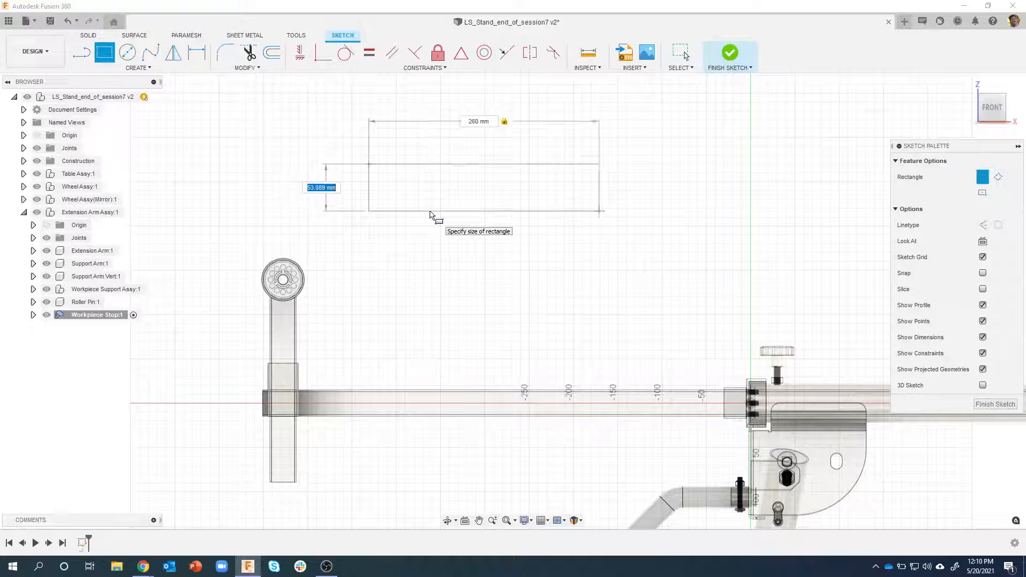
text(50)
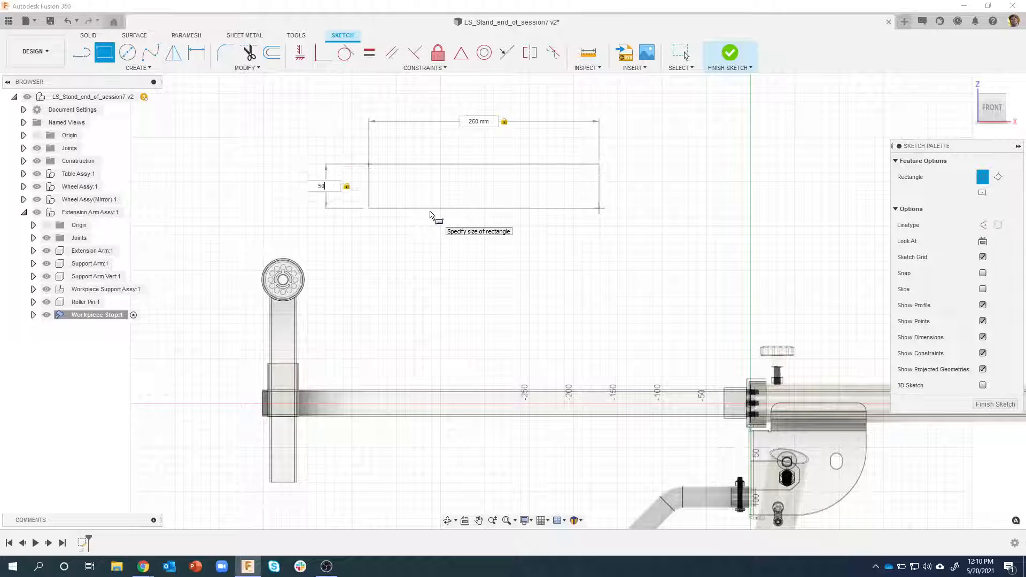
key(Return)
key(Escape)
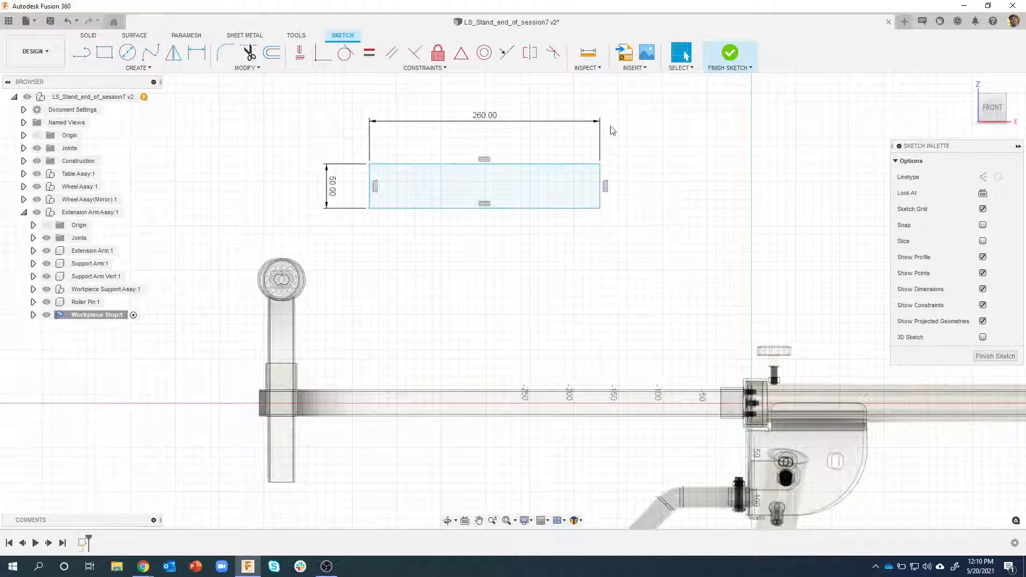
Finish the sketch and create a base flange from the rectangle profile as a new body, with thickness on Side 1
click(730, 59)
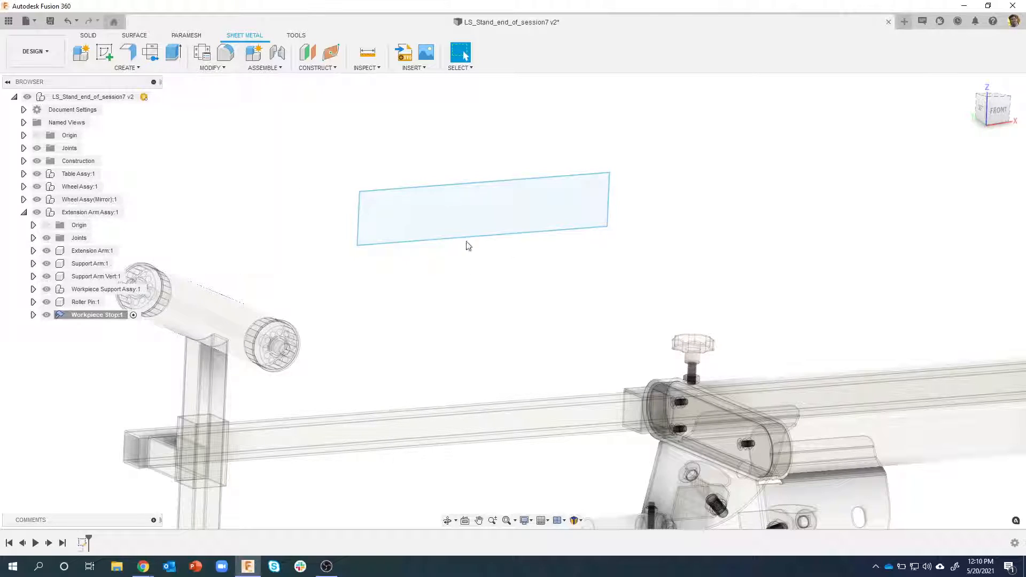
click(129, 56)
click(437, 215)
shift+middle_drag(436, 215, 333, 194)
scroll(376, 174, up, 3)
scroll(333, 193, up, 3)
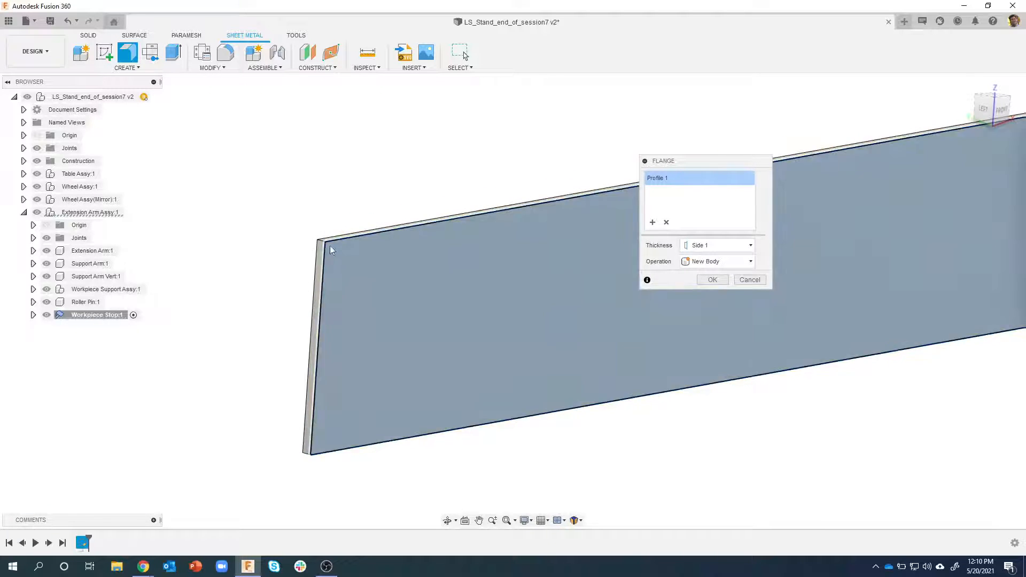
scroll(323, 216, down, 5)
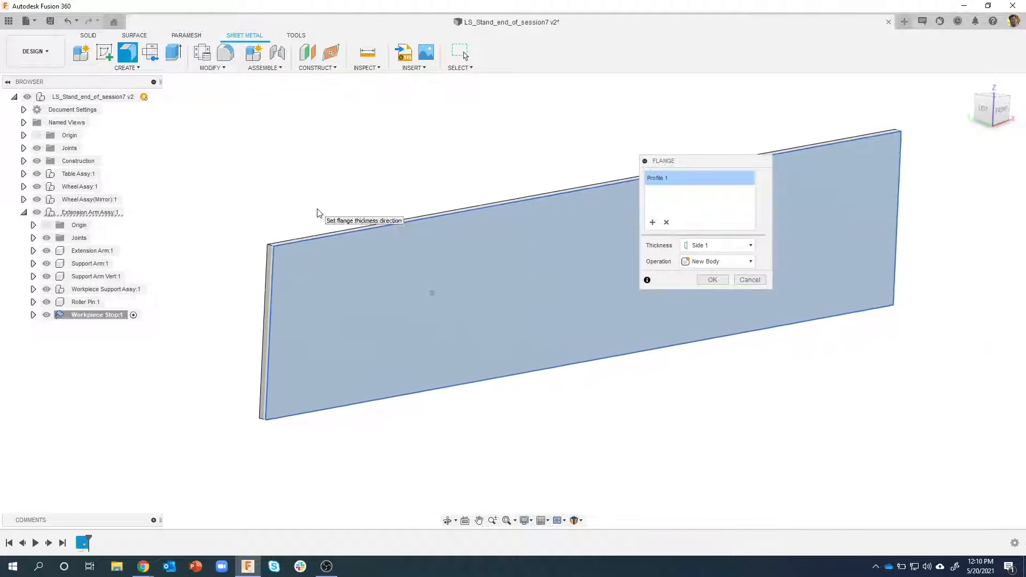
shift+middle_drag(271, 208, 270, 218)
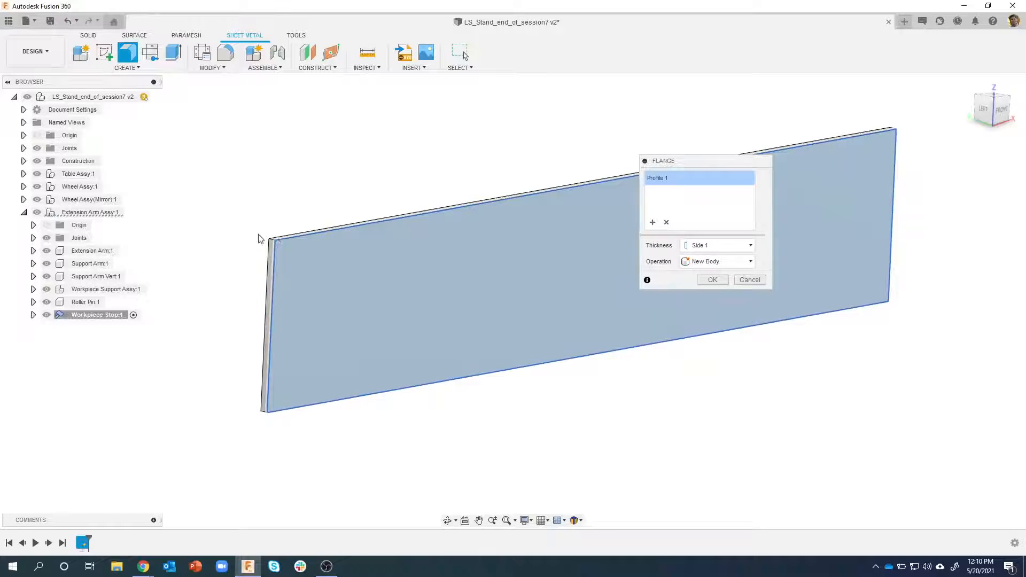
scroll(520, 268, down, 3)
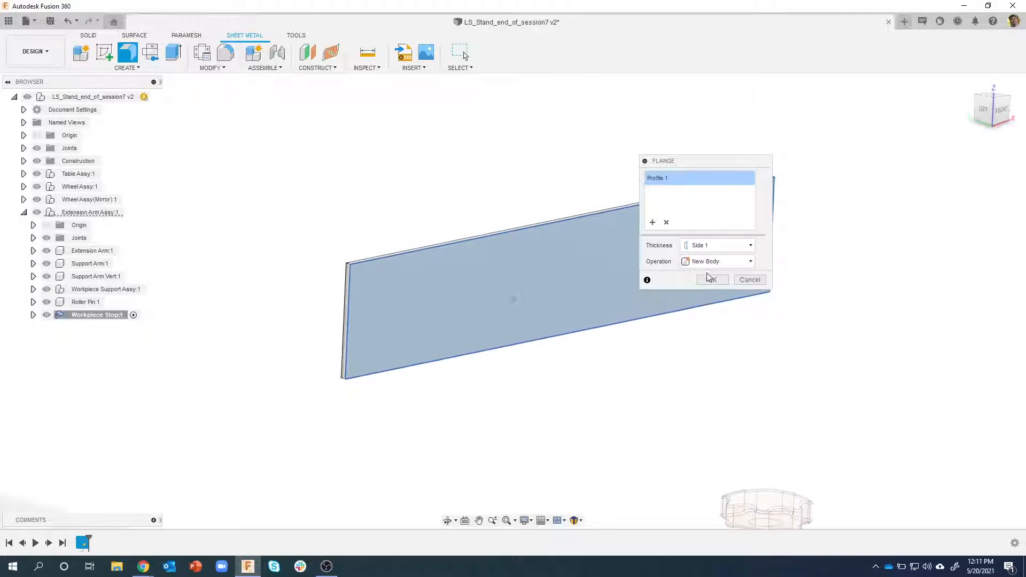
click(710, 280)
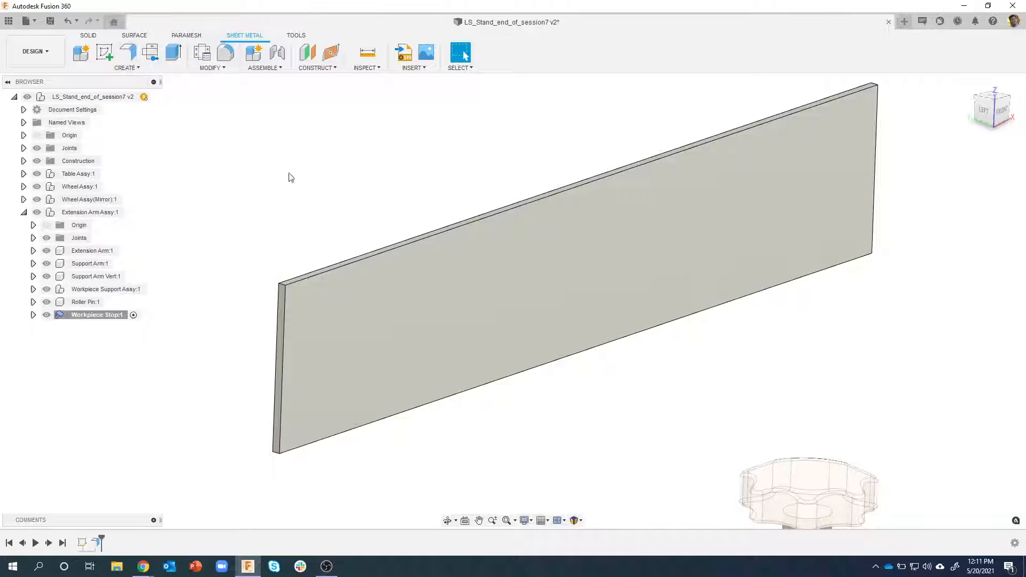
Add a flange along the full top rear edge of the plate with a height of 13 mm
right_click(351, 257)
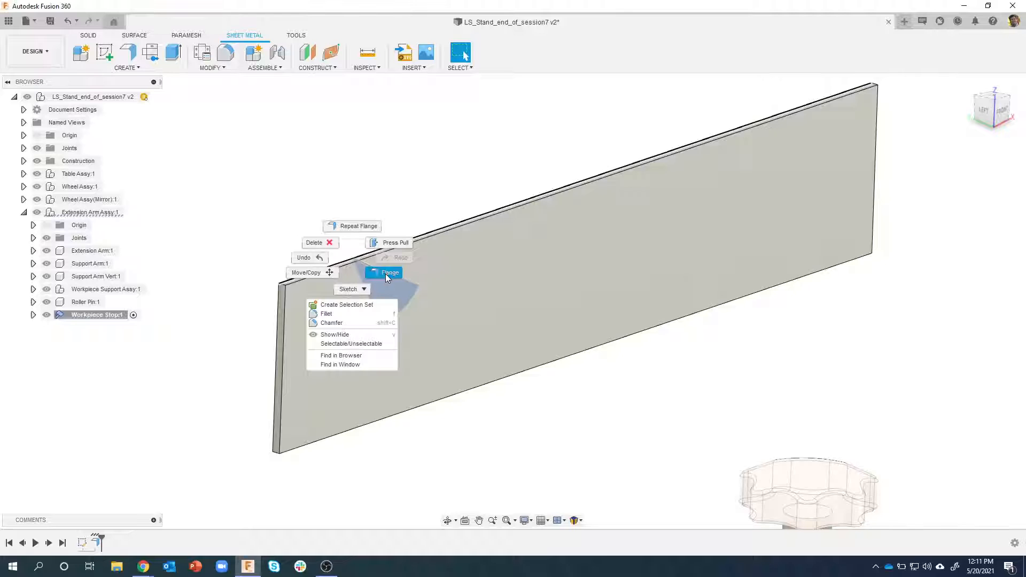
click(386, 274)
scroll(436, 243, down, 3)
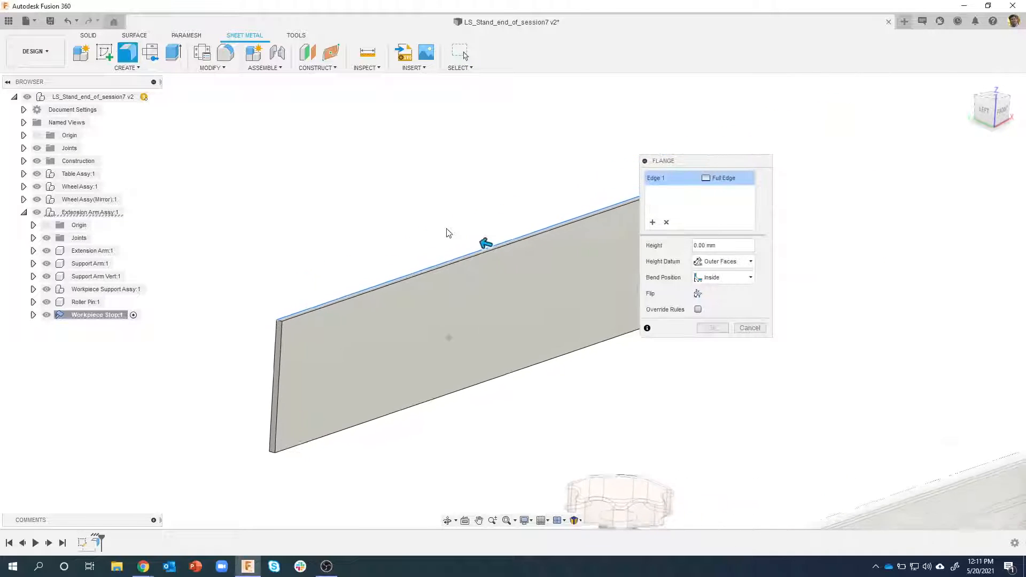
drag(407, 233, 326, 213)
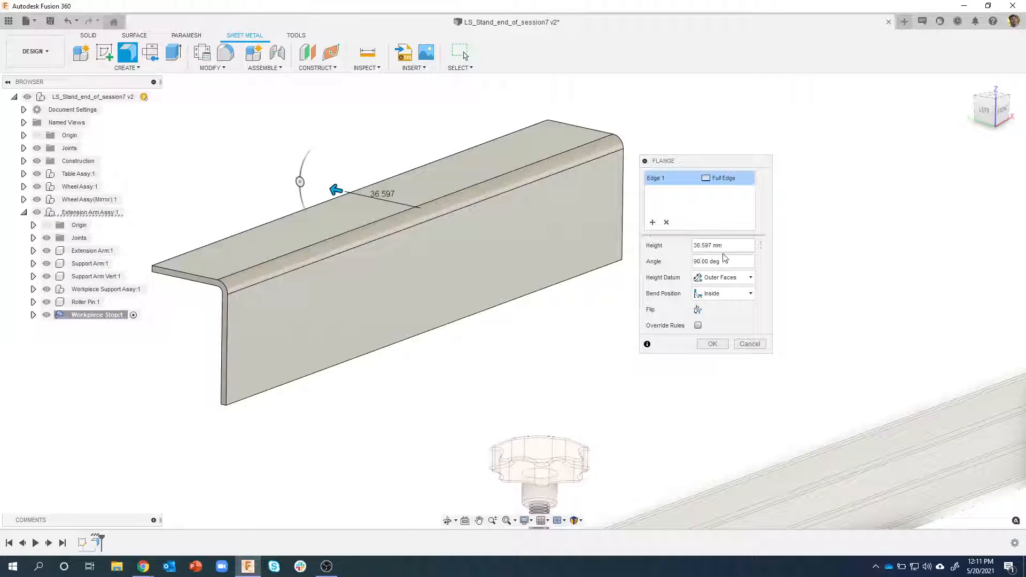
drag(693, 246, 720, 246)
text(13)
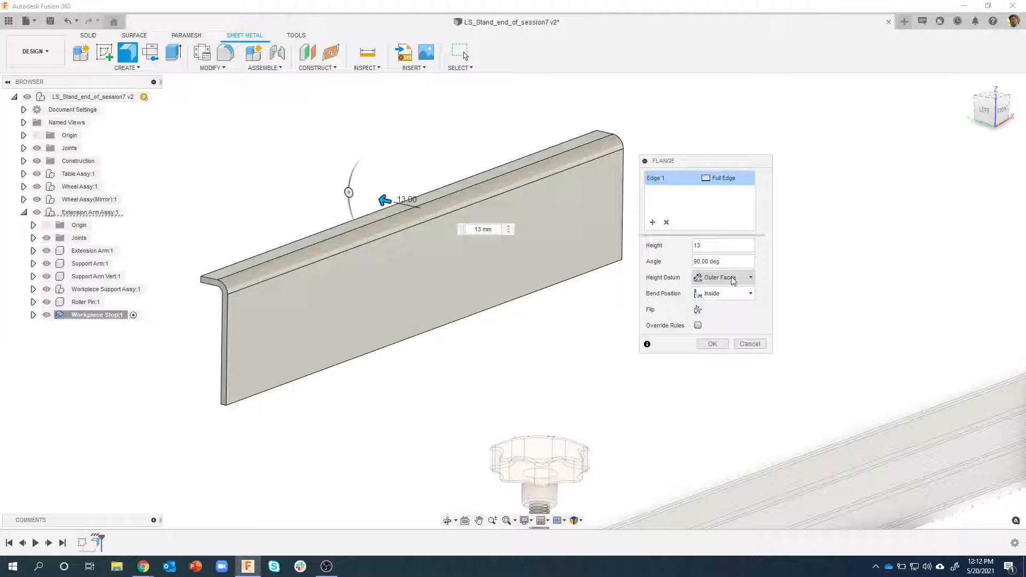
Compare the Adjacent, Outside and Inside bend positions for the top flange and create it with Adjacent
click(738, 299)
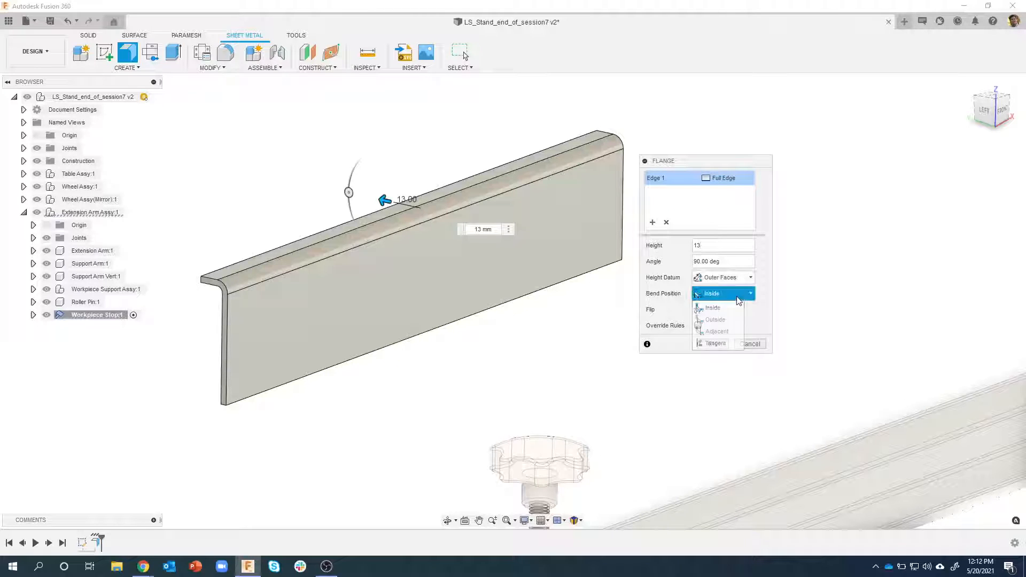
click(725, 333)
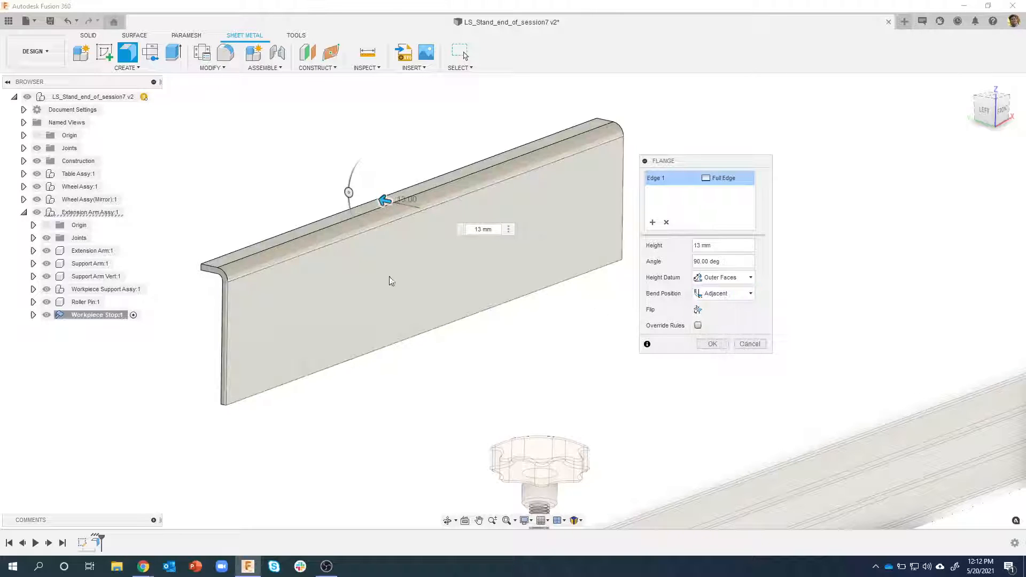
click(733, 295)
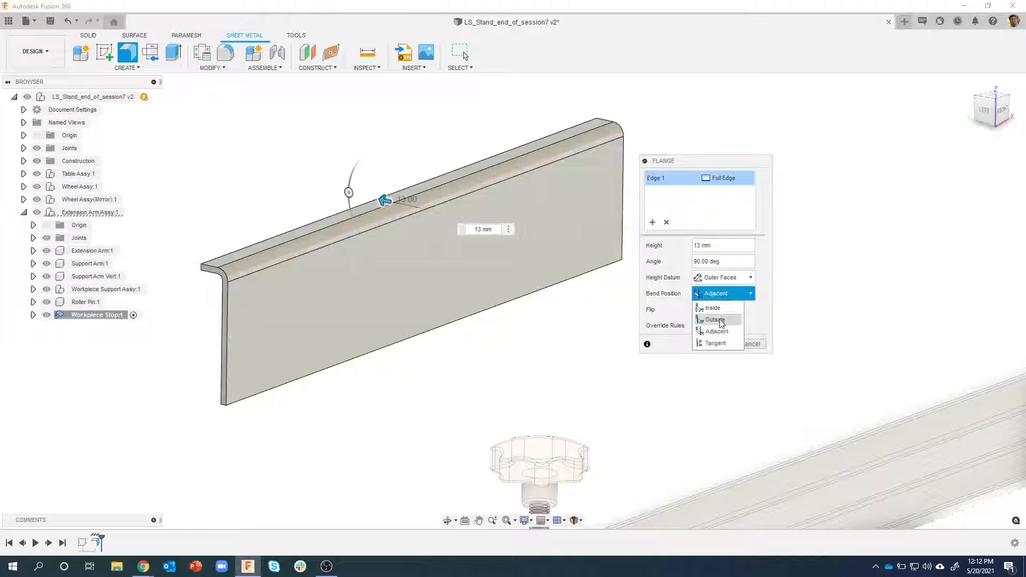
click(721, 322)
click(722, 294)
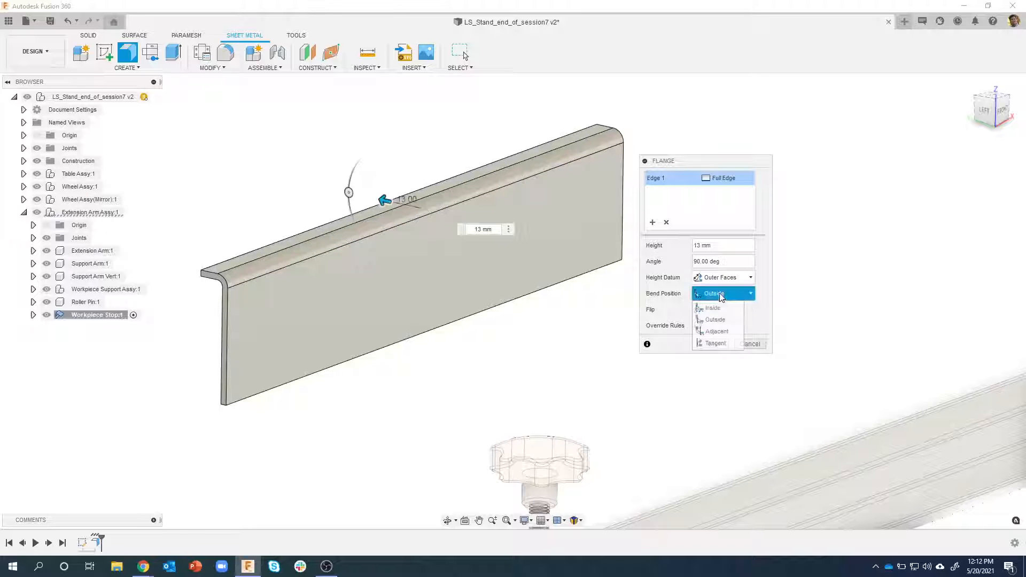
click(719, 309)
click(720, 294)
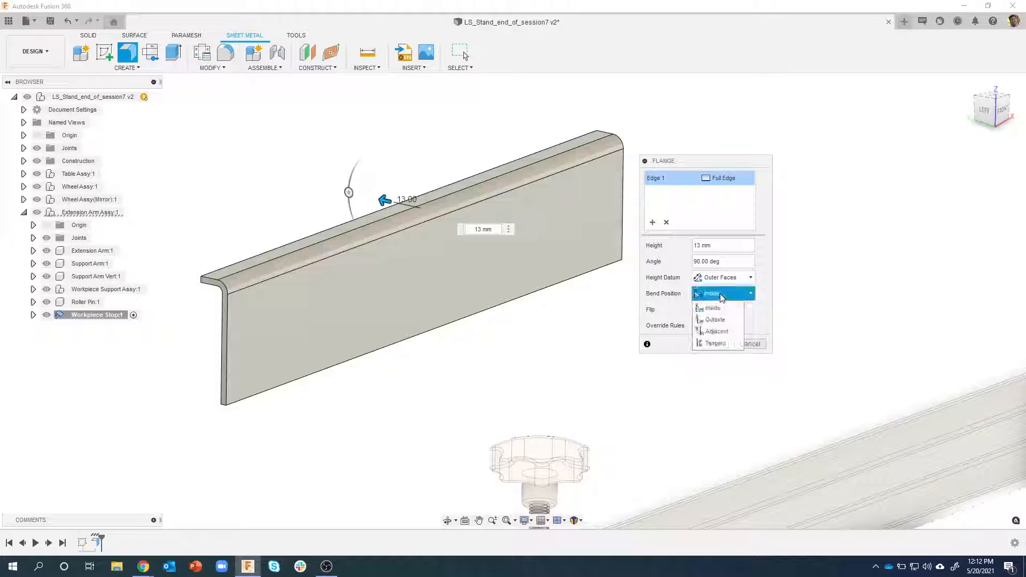
click(718, 332)
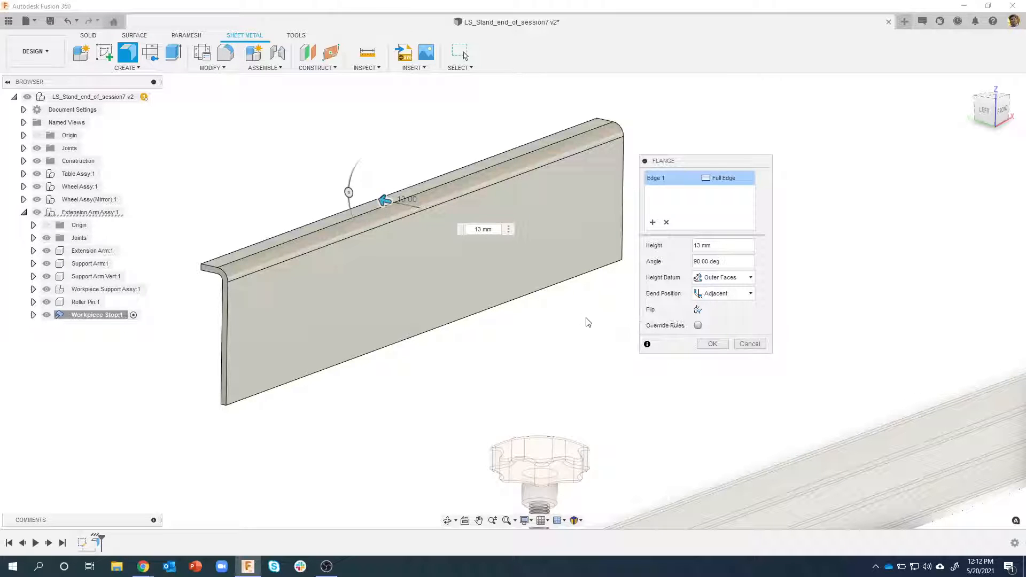
click(711, 344)
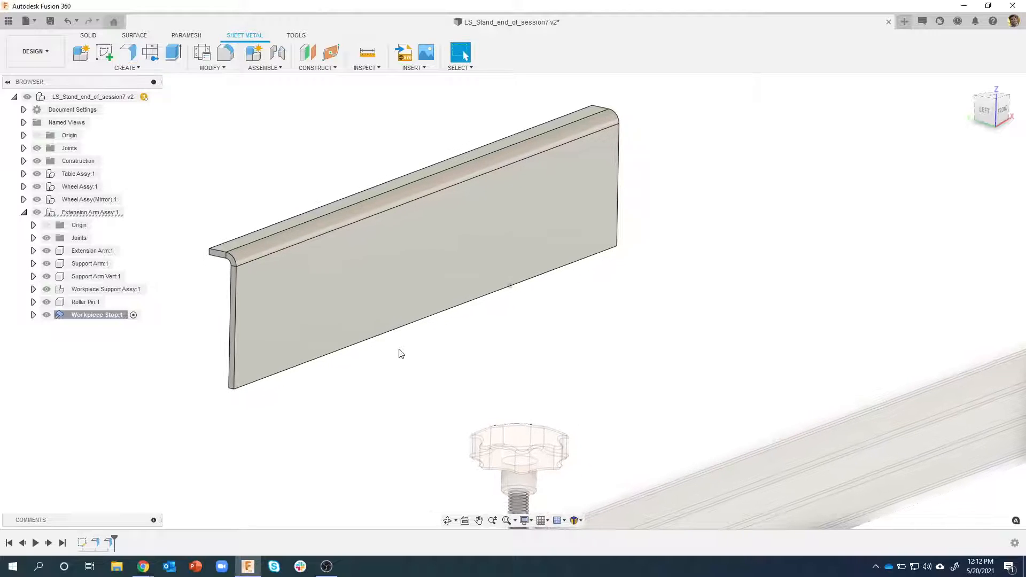
Start a flange on the bottom front edge of the plate and pull it out about 28 mm toward the front
right_click(397, 328)
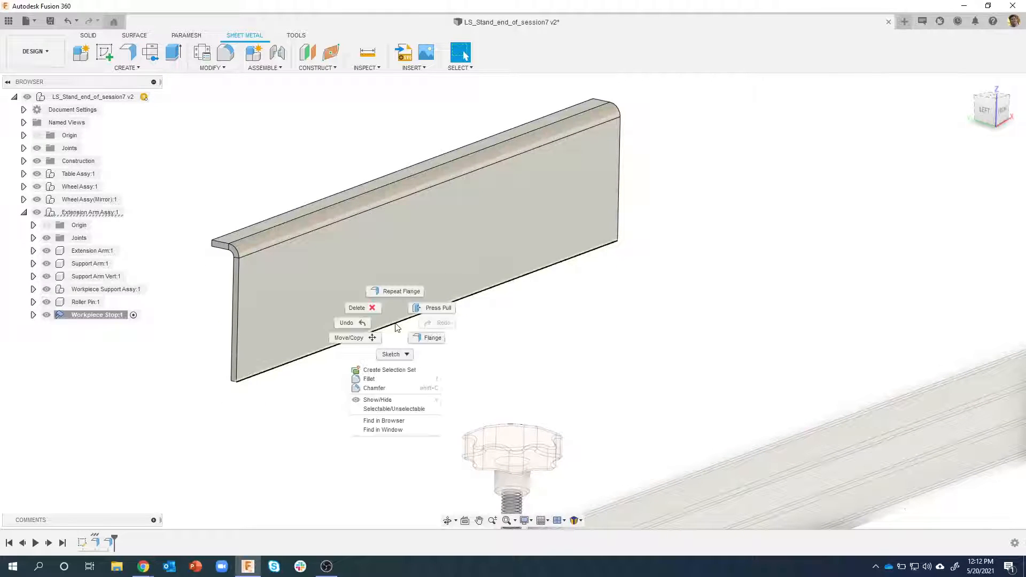
click(433, 338)
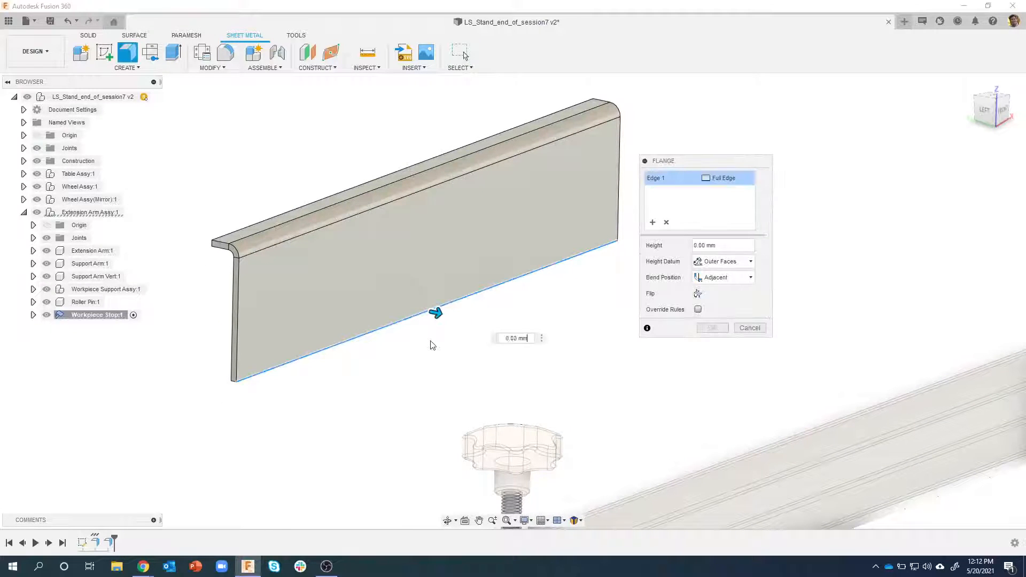
drag(439, 314, 484, 356)
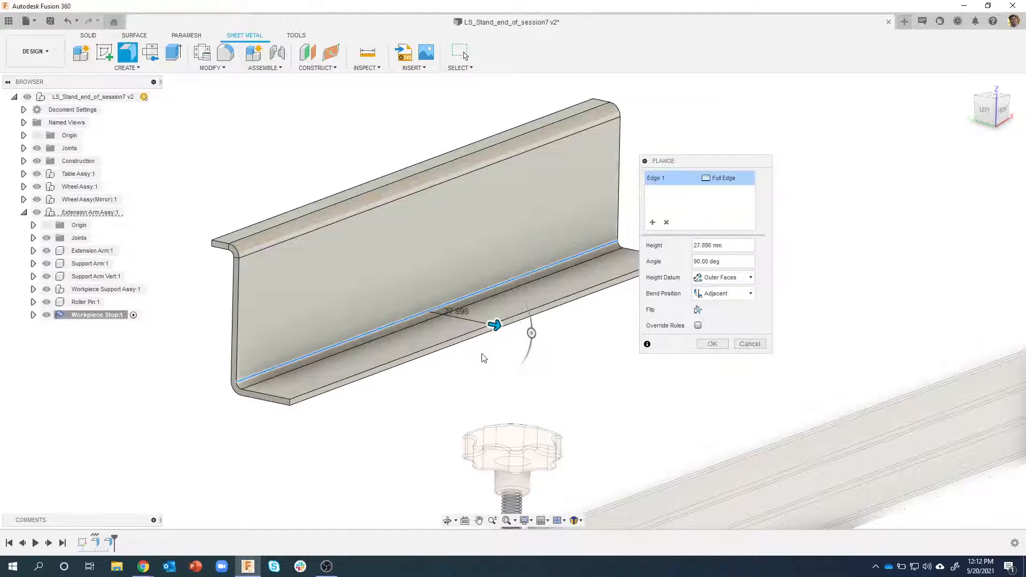
shift+middle_drag(481, 356, 463, 326)
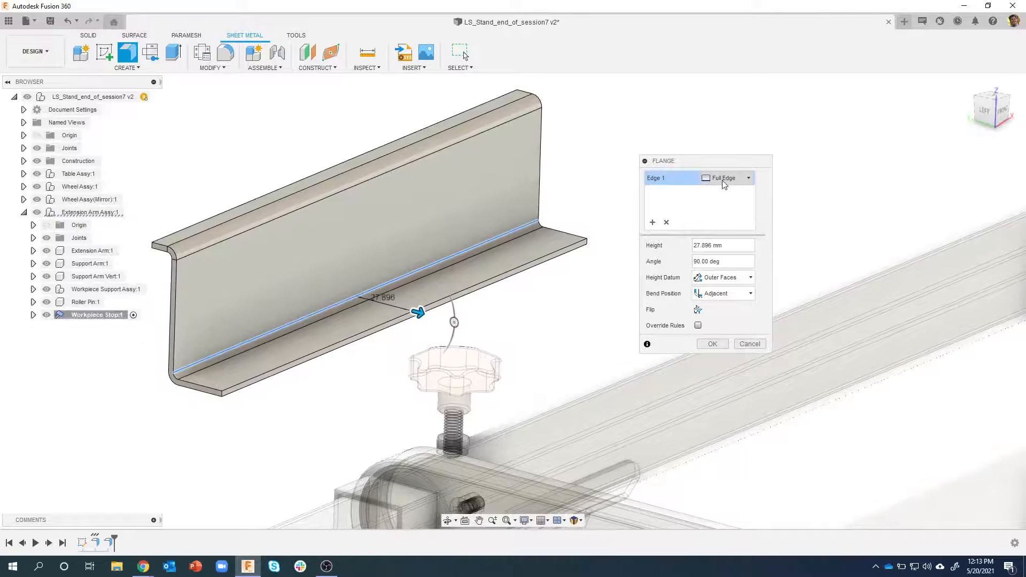
Change the bottom flange's extent from full edge to Symmetric and set its distance to 107 mm
click(747, 179)
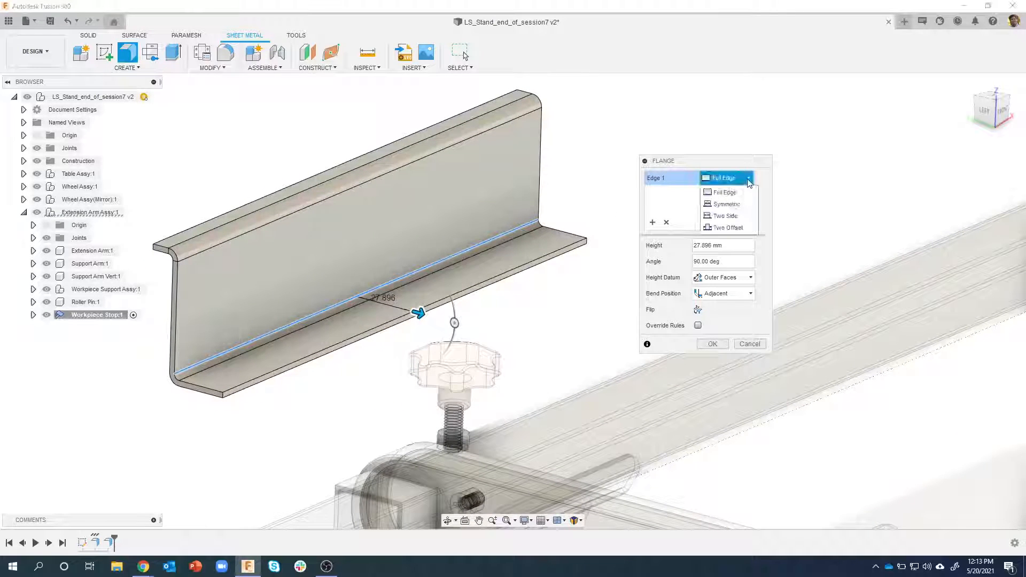
click(730, 206)
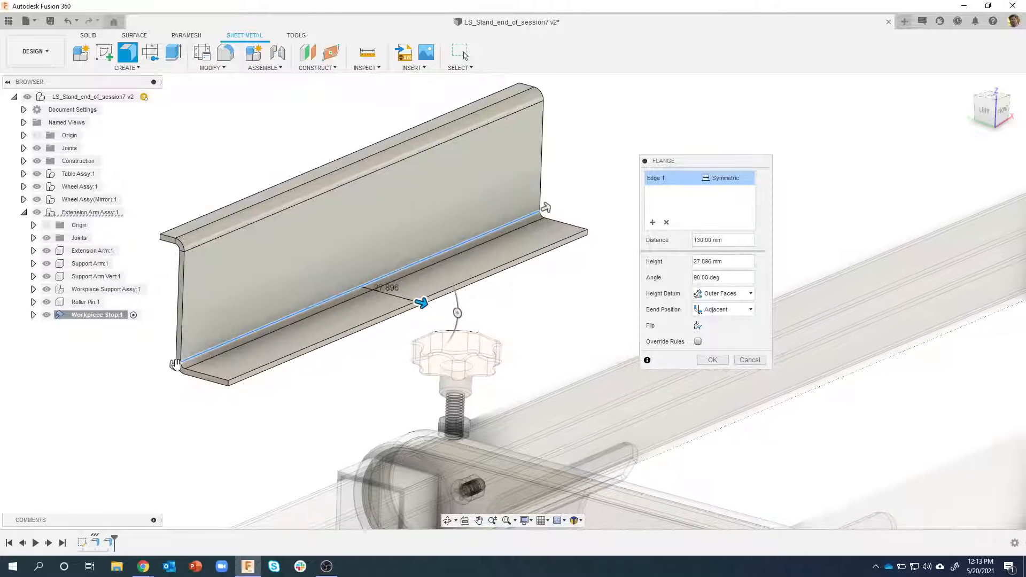
drag(176, 365, 219, 345)
scroll(224, 345, up, 5)
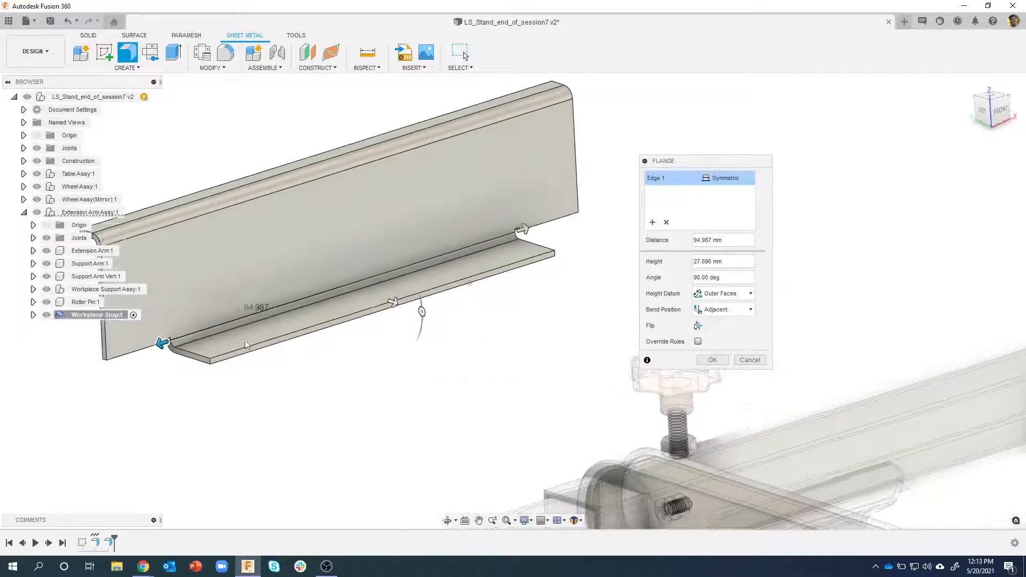
scroll(231, 344, down, 5)
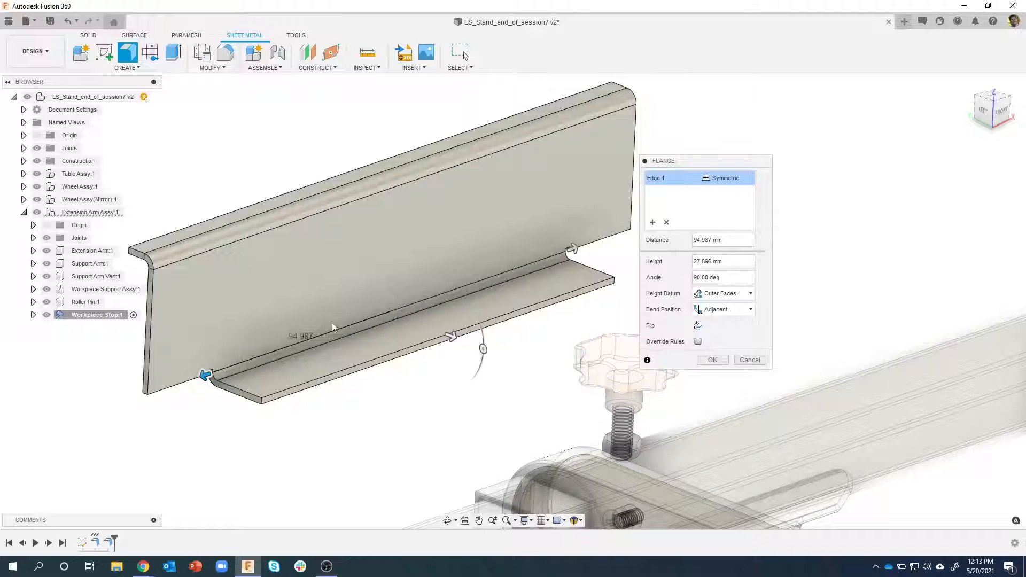
scroll(551, 256, up, 5)
shift+middle_drag(551, 255, 388, 312)
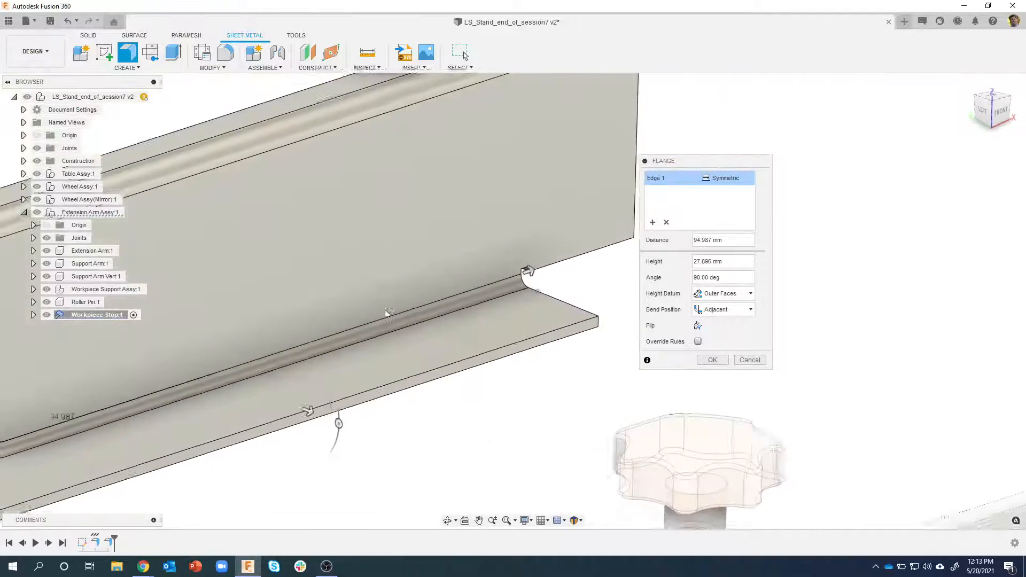
scroll(388, 312, down, 5)
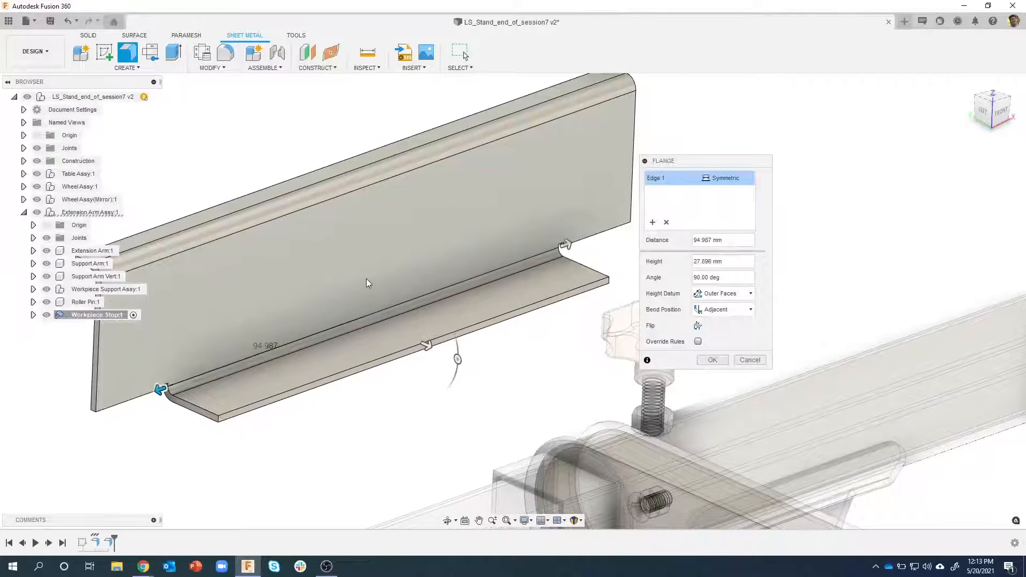
drag(745, 242, 693, 246)
text(107)
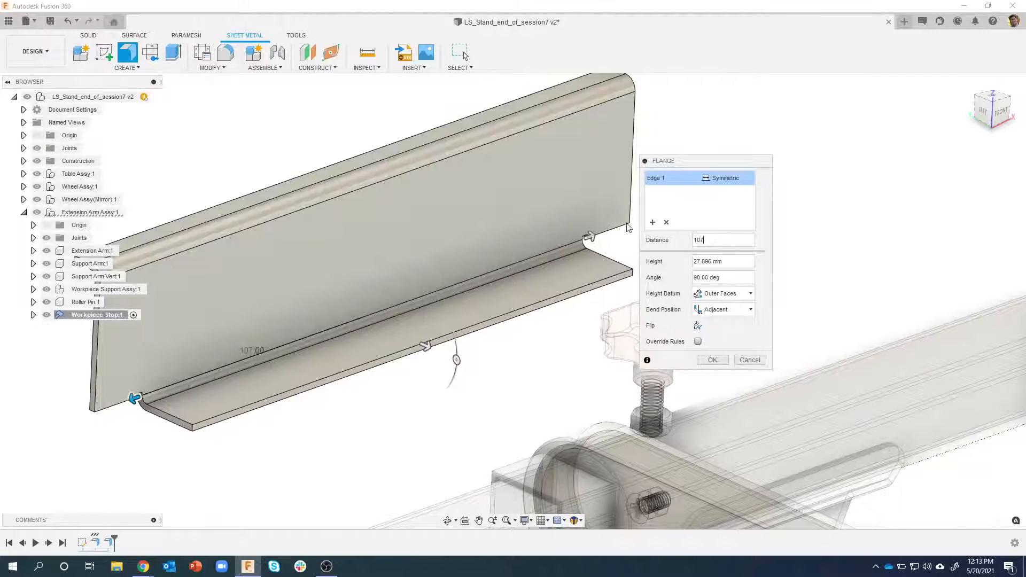
Set the bottom flange's height to 19 mm
shift+middle_drag(546, 270, 513, 286)
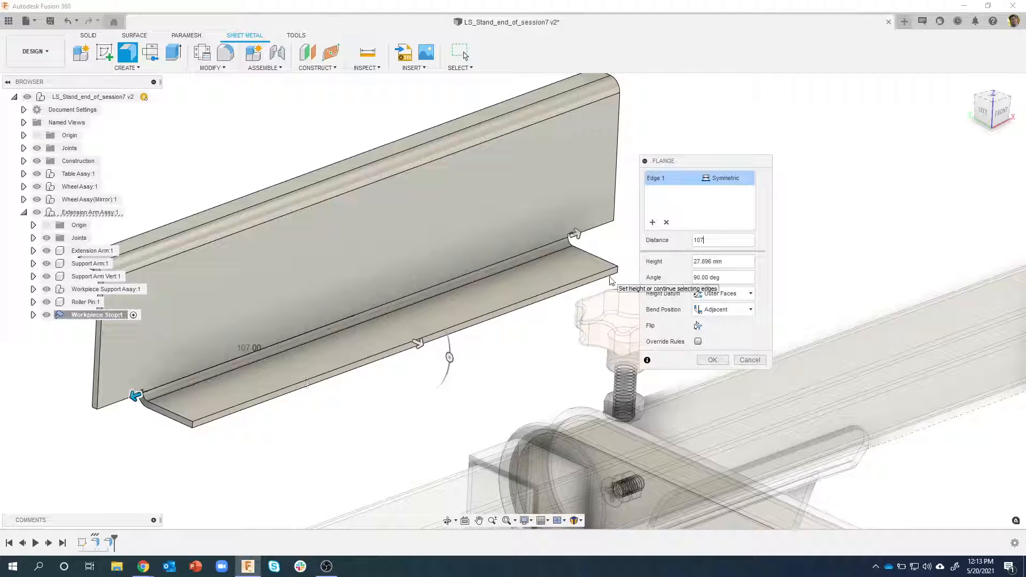
click(734, 262)
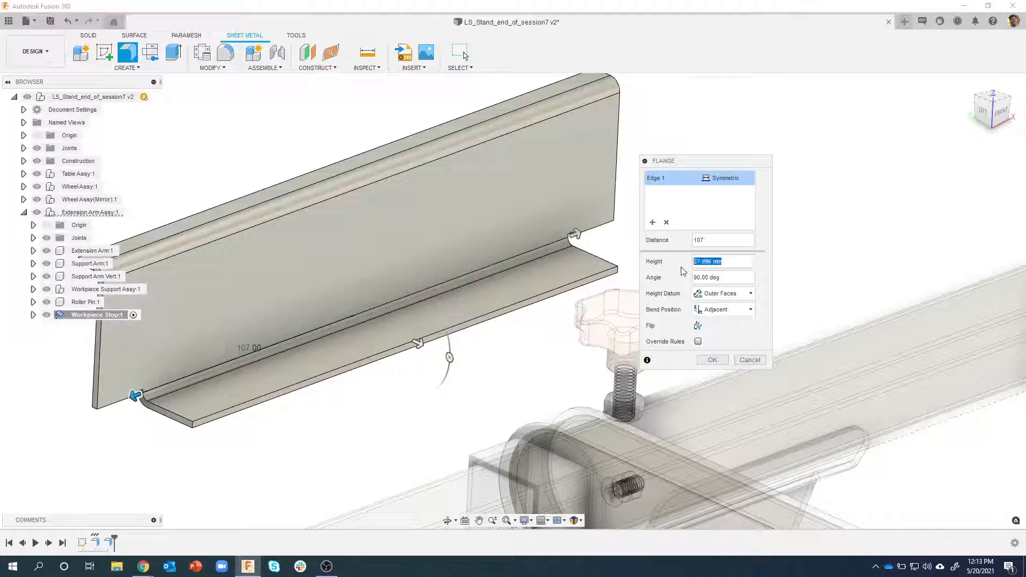
text(19)
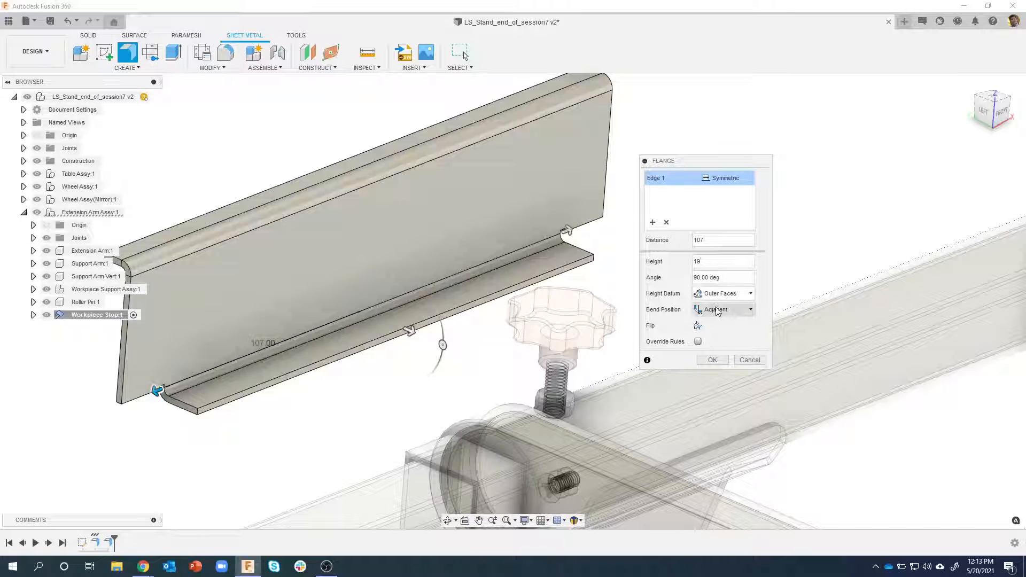
Override the rules for the bottom flange's bend relief and try the Round relief shape
scroll(560, 254, up, 5)
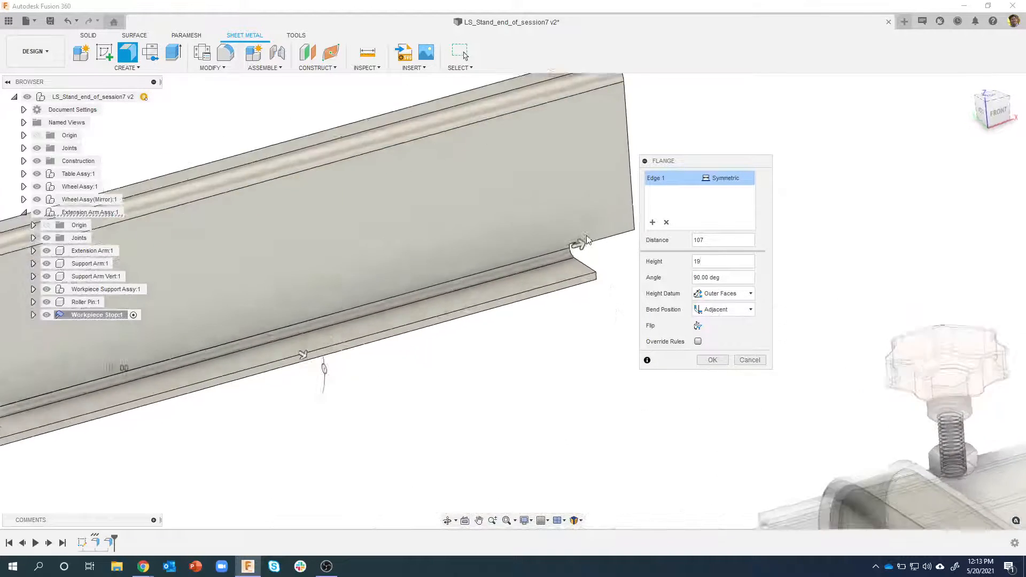
scroll(534, 252, up, 3)
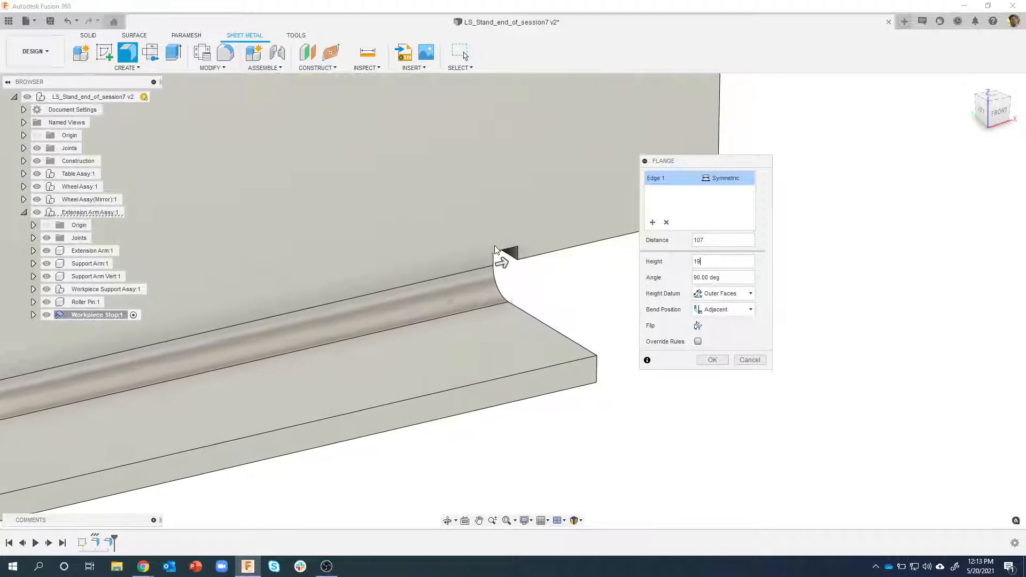
shift+middle_drag(505, 247, 596, 271)
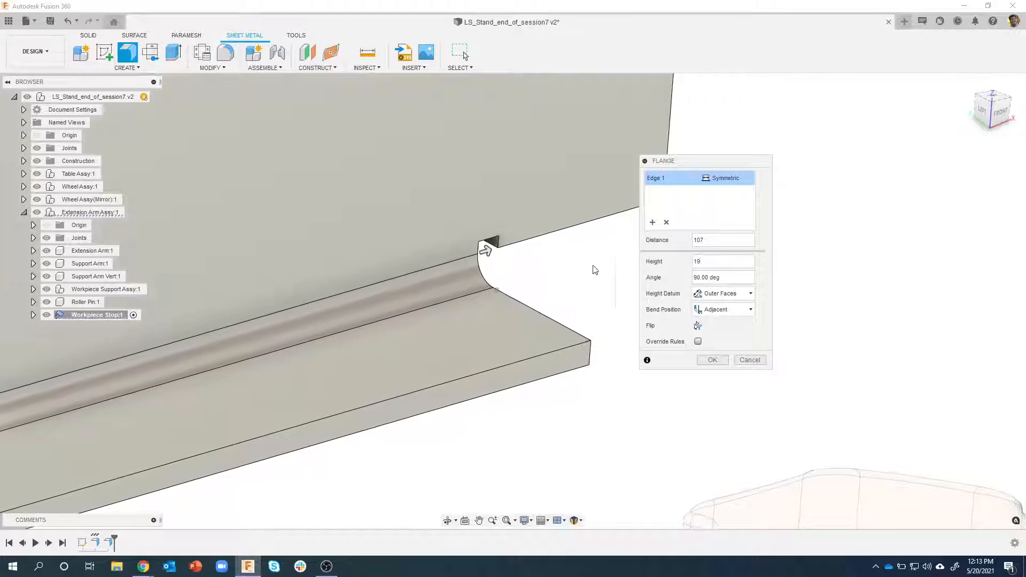
click(698, 342)
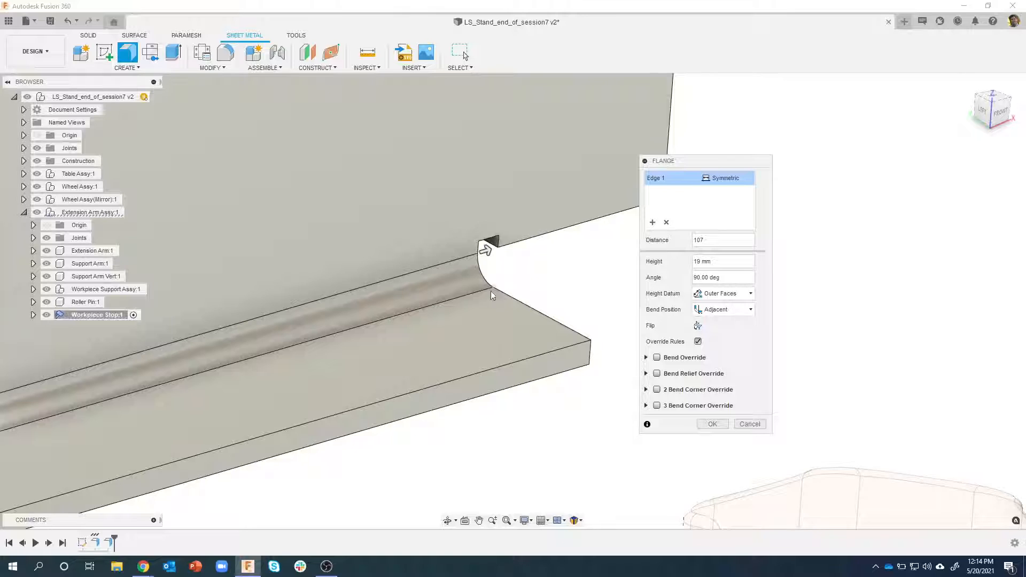
click(657, 374)
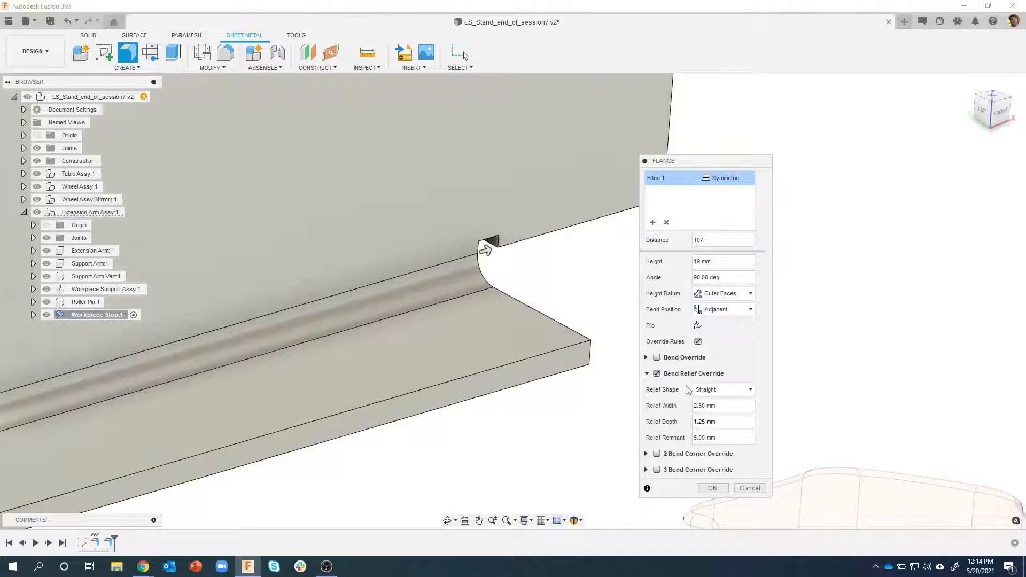
click(717, 390)
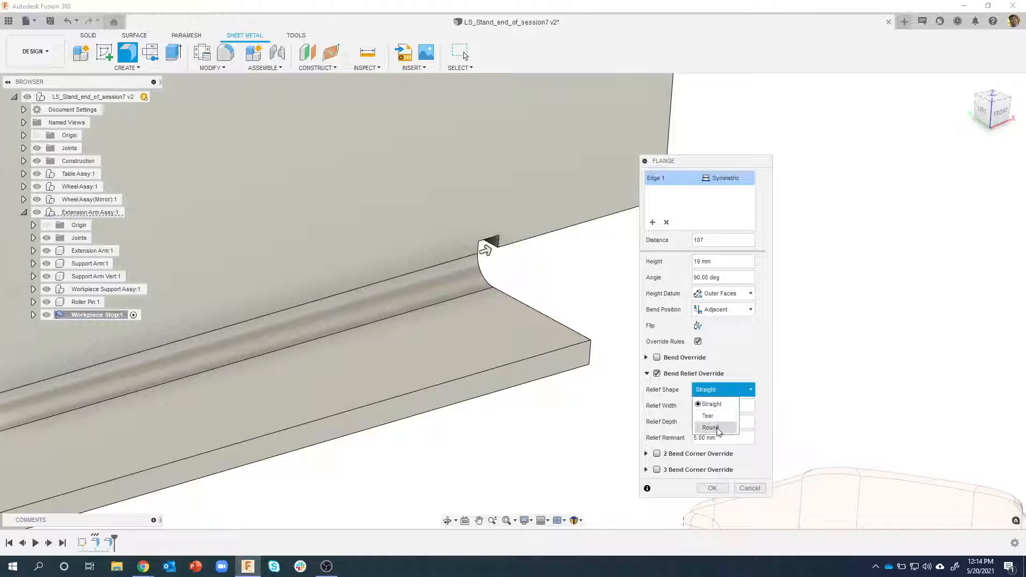
click(710, 428)
shift+middle_drag(561, 337, 540, 257)
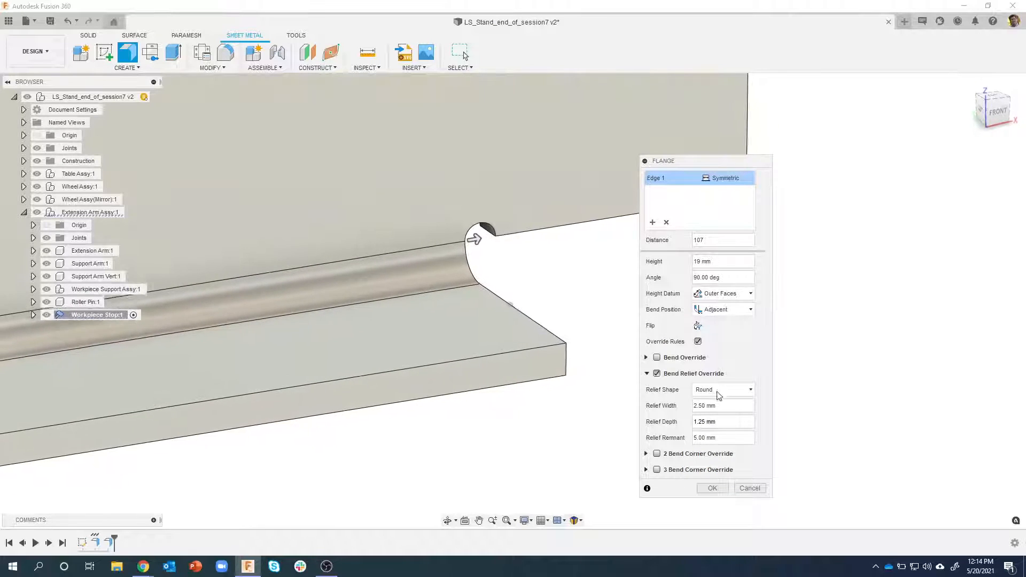
Change the bottom flange's relief shape to Tear and create the flange
click(737, 390)
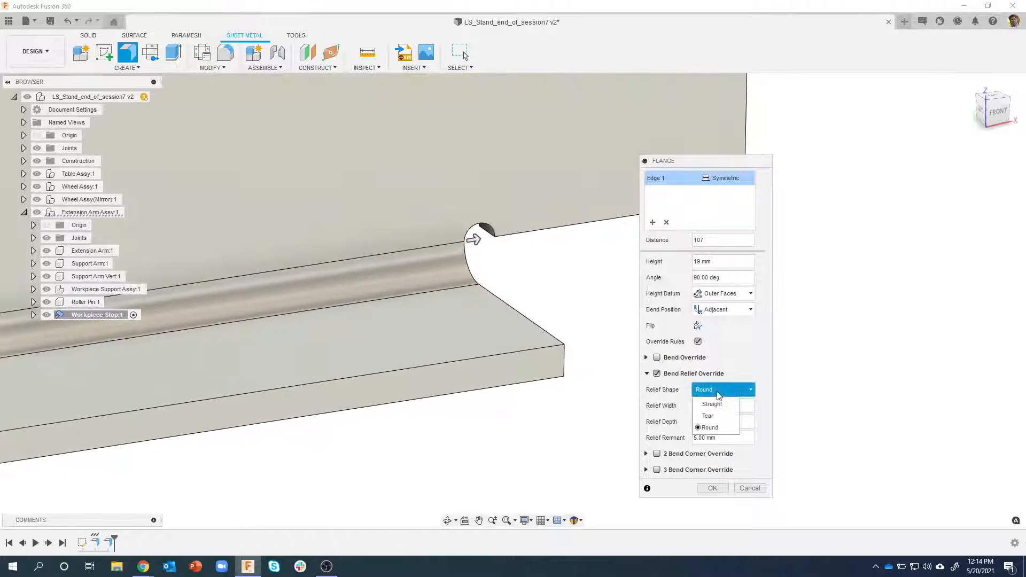
click(720, 420)
shift+middle_drag(618, 336, 456, 306)
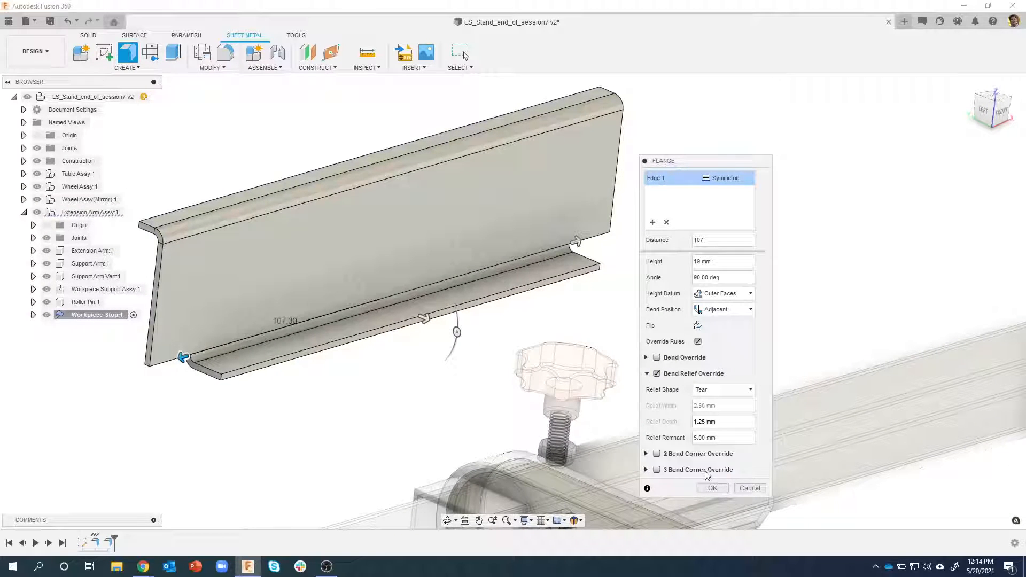
click(708, 487)
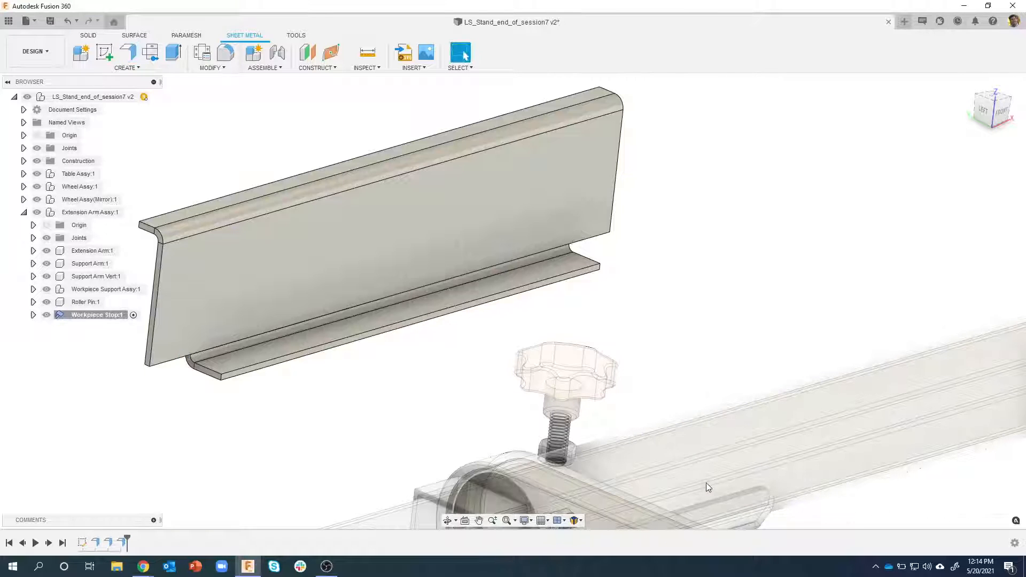
shift+middle_drag(707, 483, 323, 241)
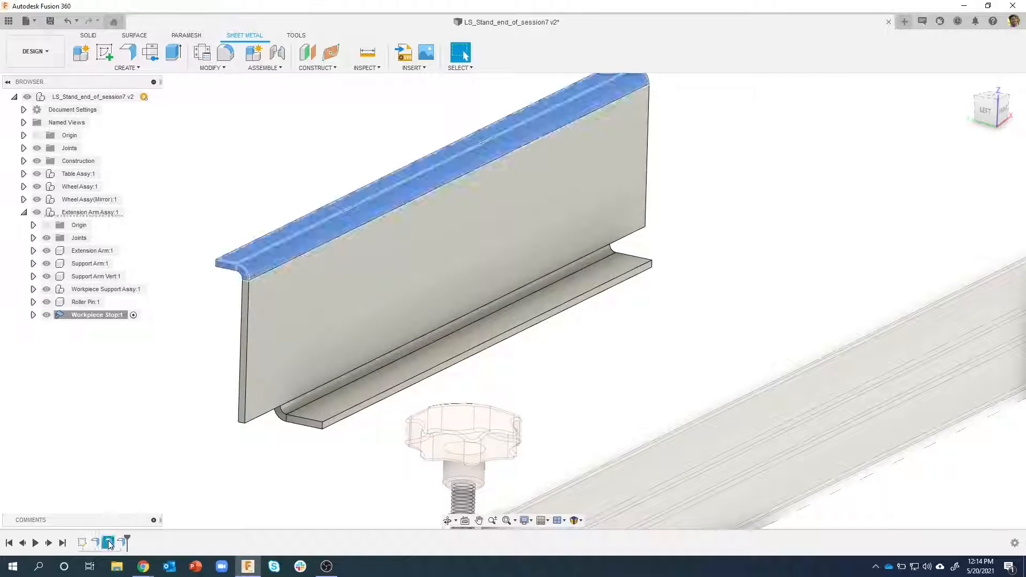
click(120, 542)
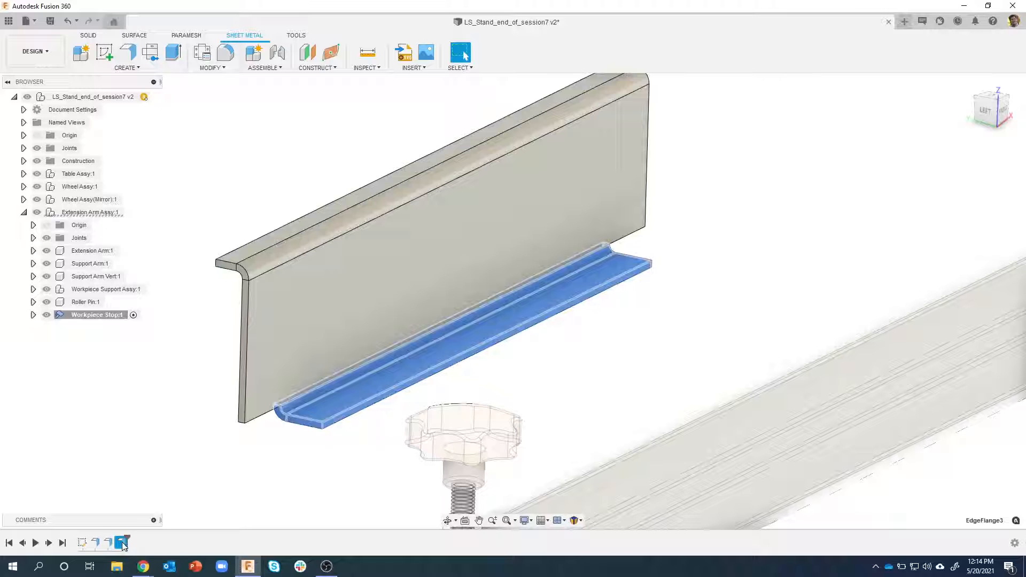
click(158, 471)
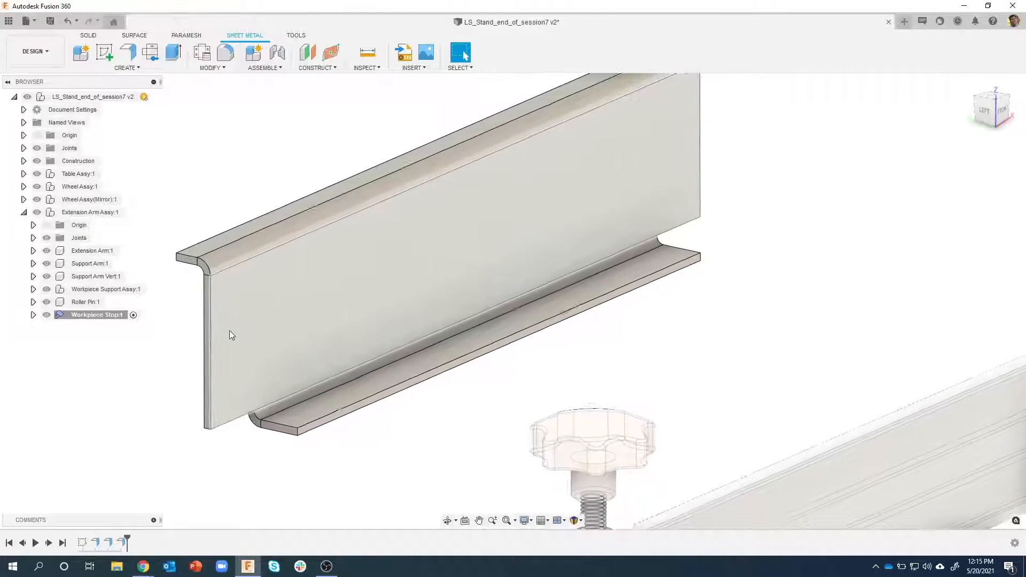
Start a full-edge flange on the front vertical edge at the plate's left end and pull it out about 19.4 mm
scroll(228, 331, up, 1)
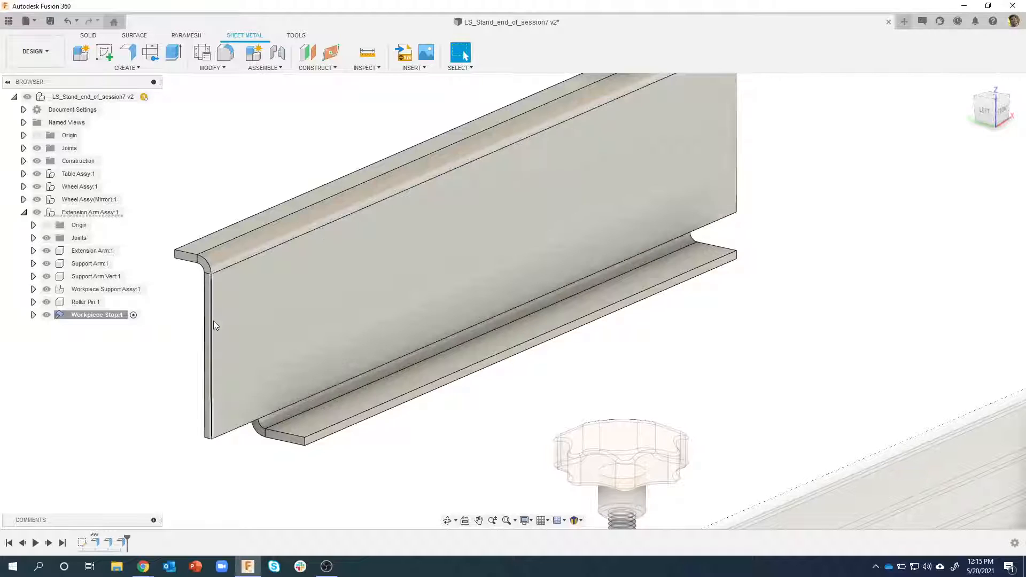
right_click(213, 324)
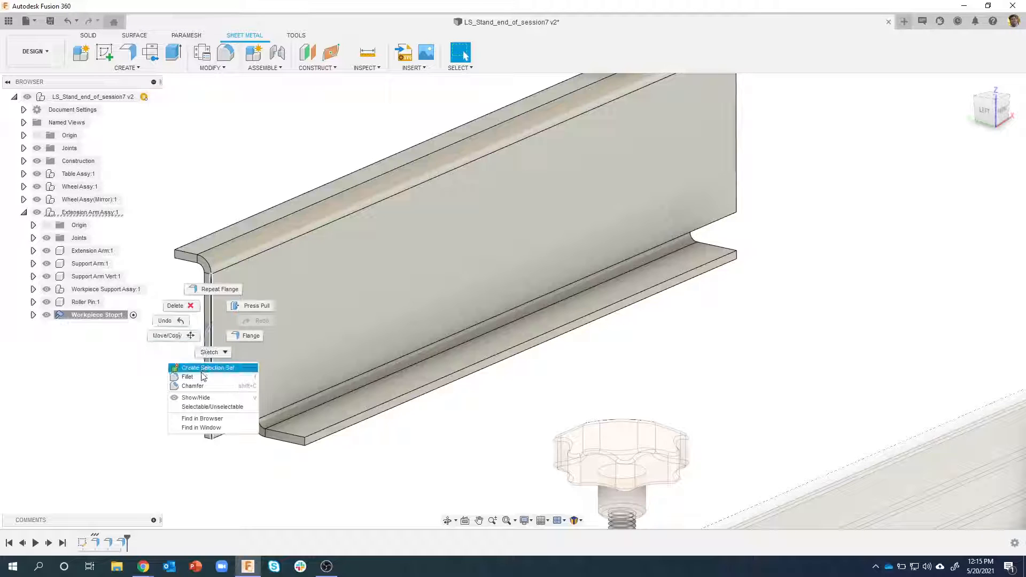
click(251, 337)
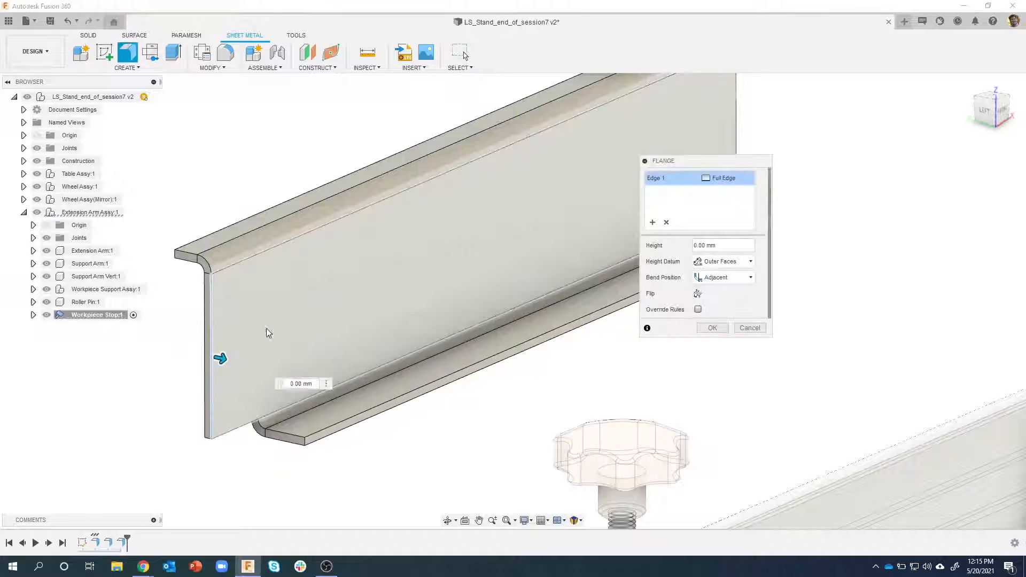
shift+middle_drag(268, 338, 247, 381)
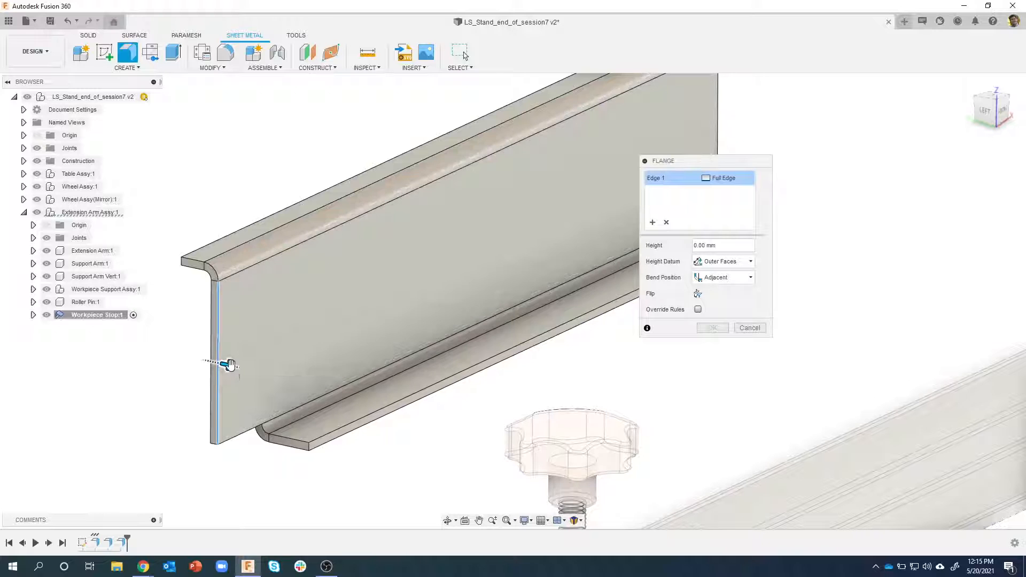
drag(230, 364, 291, 359)
shift+middle_drag(291, 359, 232, 357)
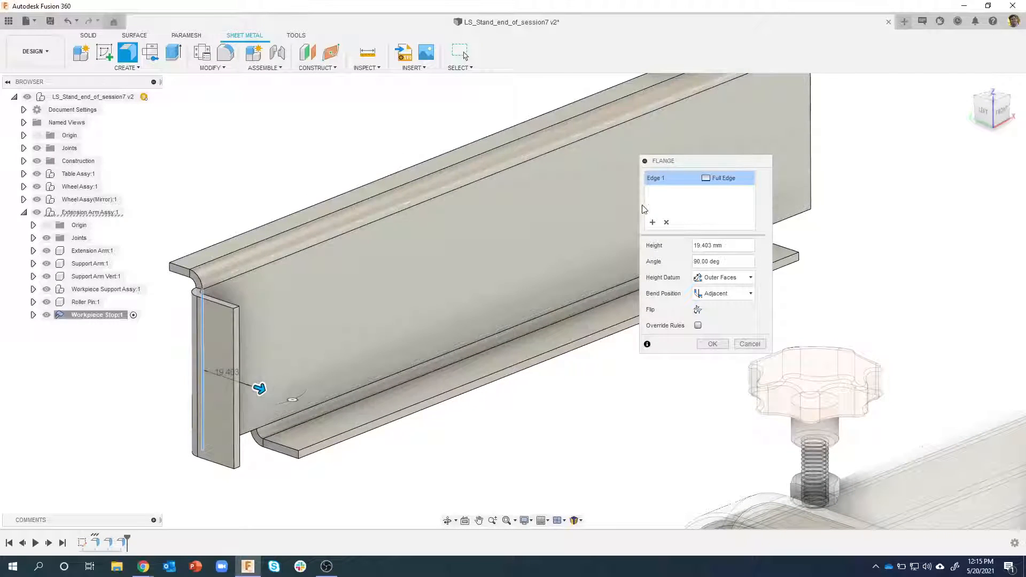
Change the side flange's extent to Two Offset, with Offset 1 at -5.5 mm and Offset 2 at -22 mm
click(734, 179)
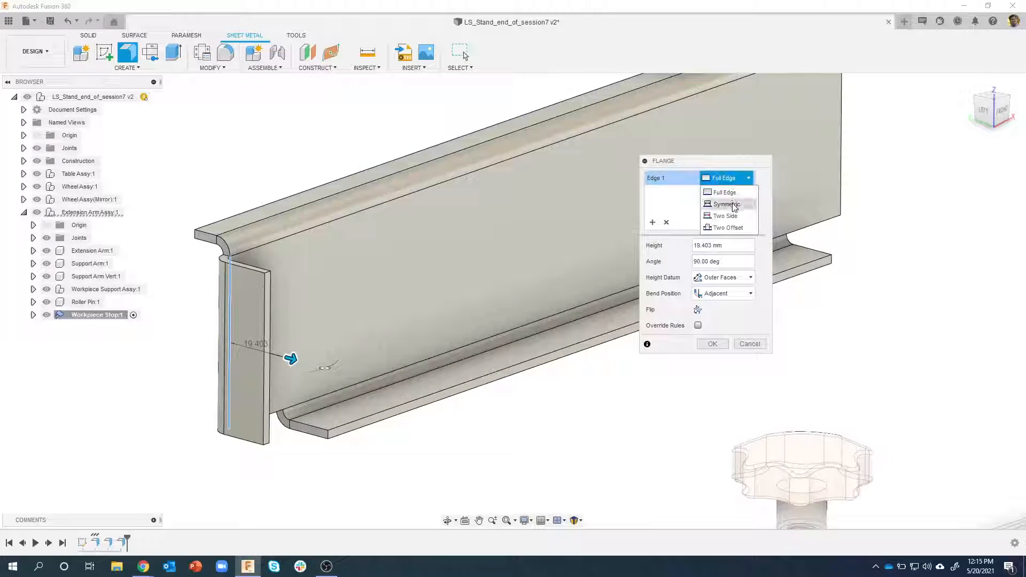
click(743, 230)
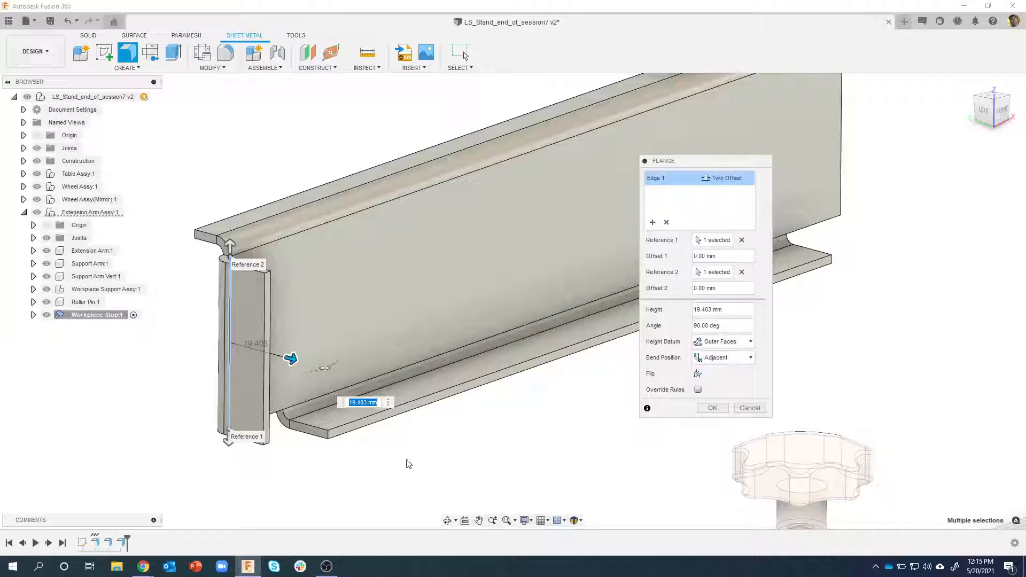
shift+middle_drag(316, 449, 224, 350)
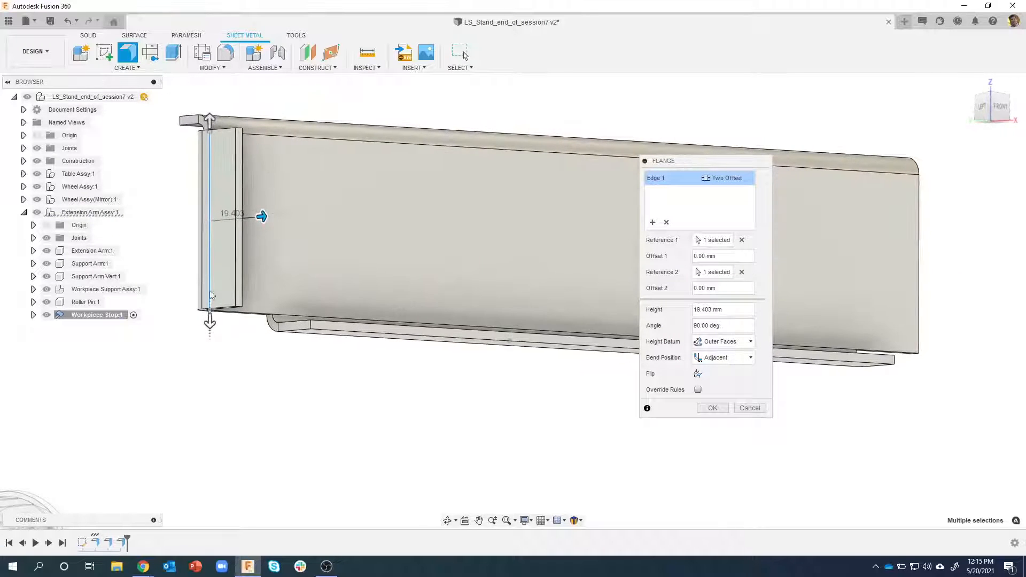
shift+middle_drag(503, 312, 510, 324)
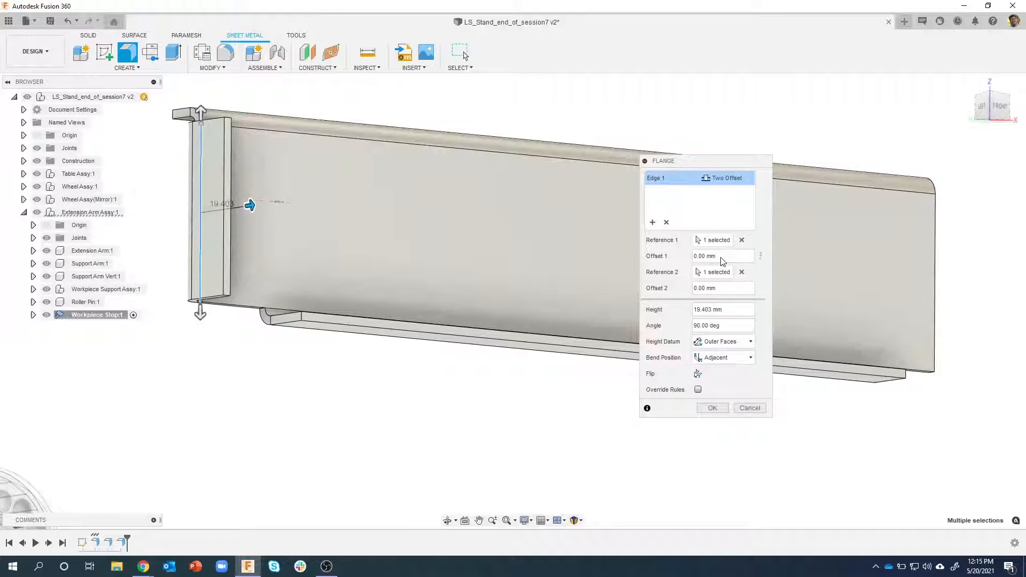
click(723, 257)
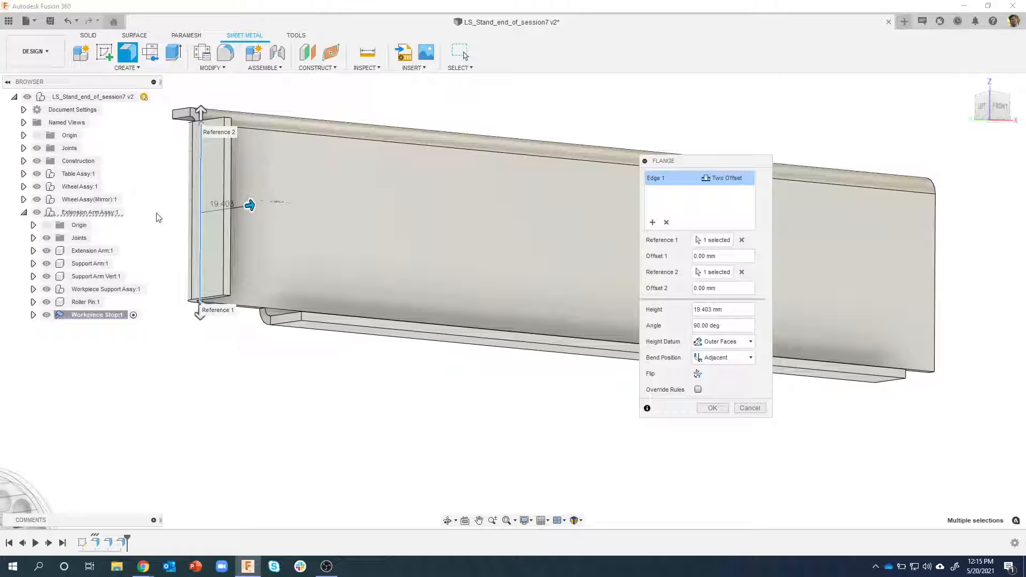
drag(717, 256, 683, 262)
text(-5.5)
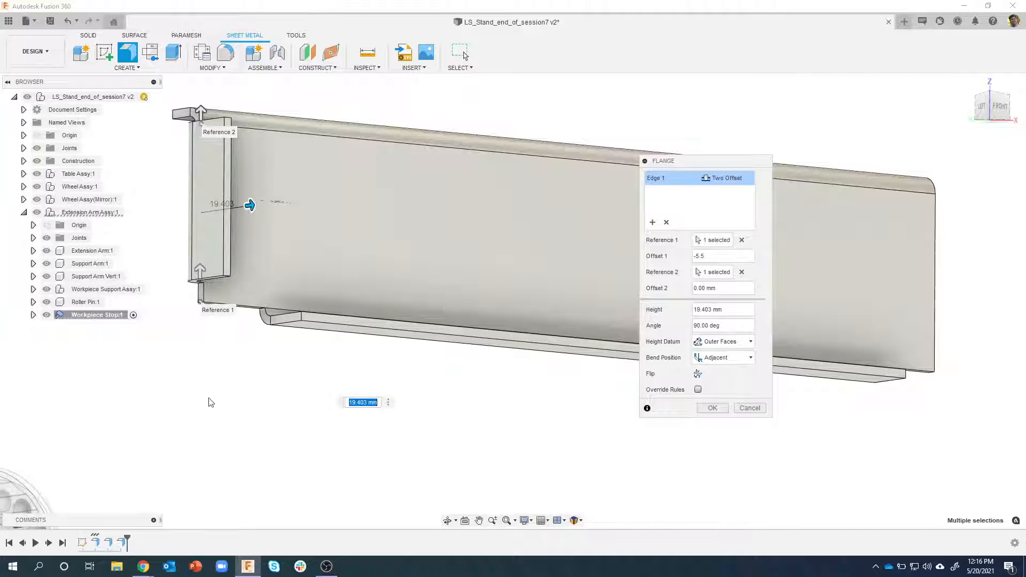
click(736, 288)
text(-22)
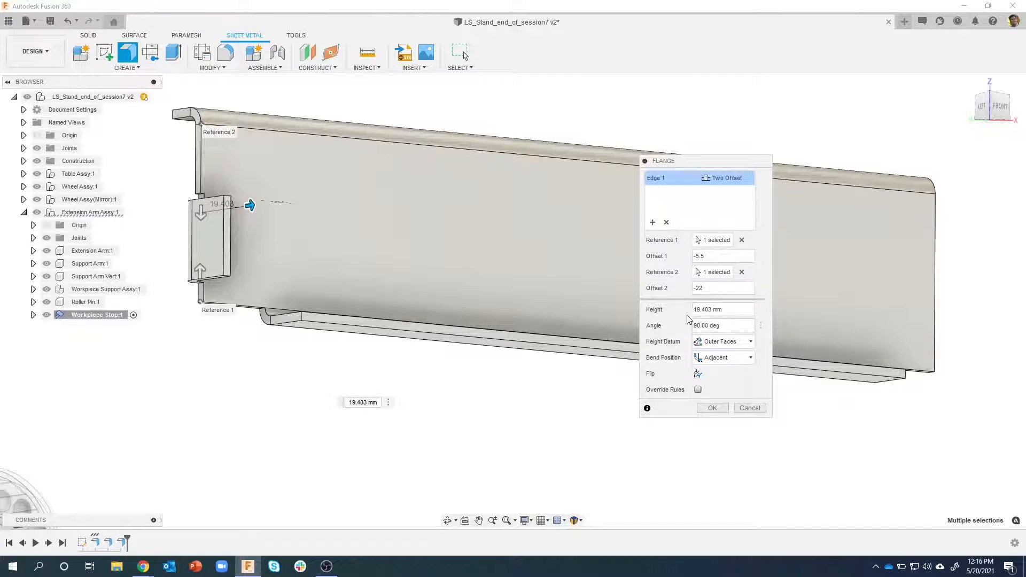
Override the side flange's bend relief rule and set its relief shape to Tear
shift+middle_drag(264, 149, 192, 239)
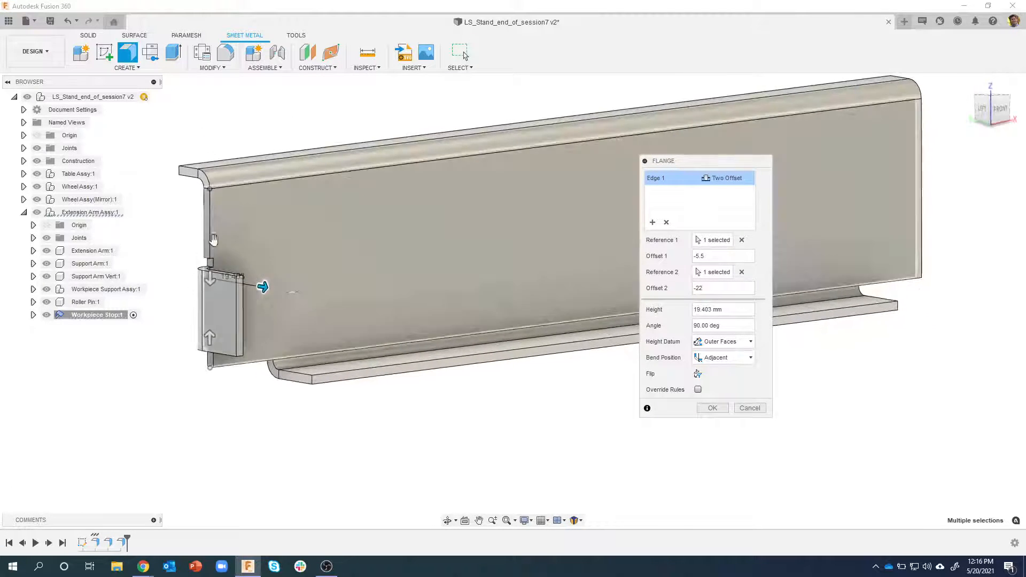
shift+middle_drag(213, 278, 278, 287)
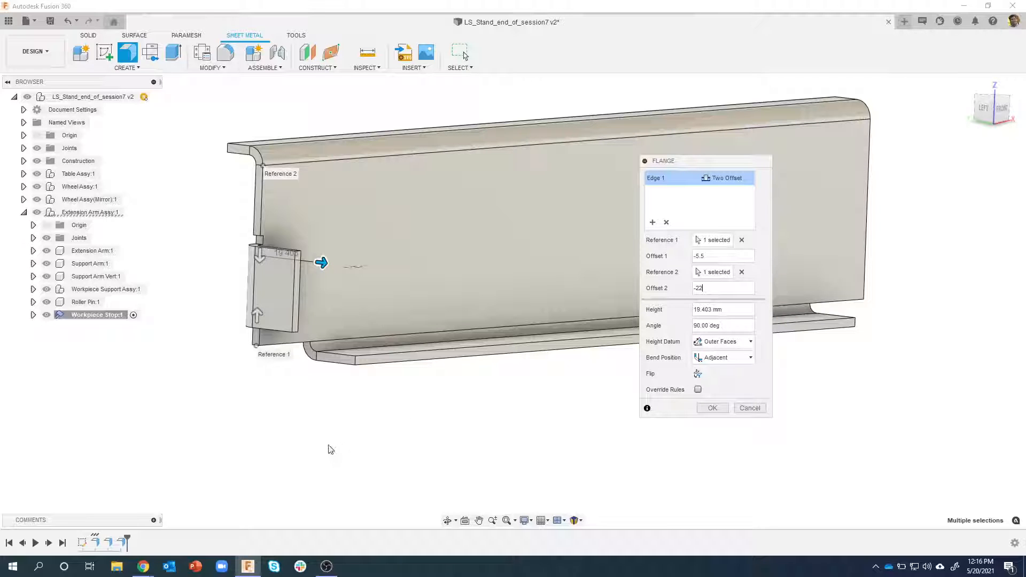
scroll(384, 254, up, 2)
middle_drag(380, 259, 384, 254)
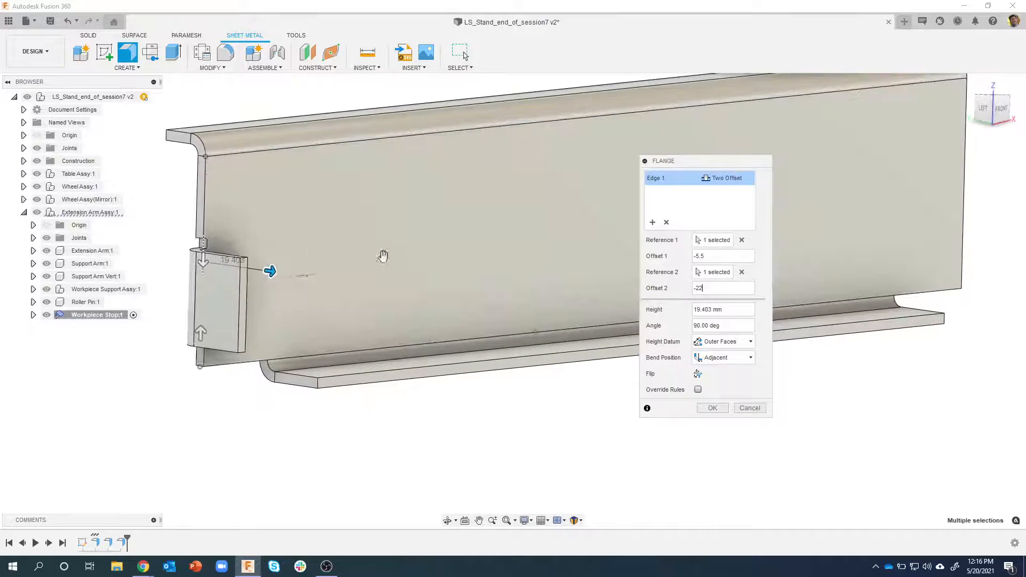
click(698, 390)
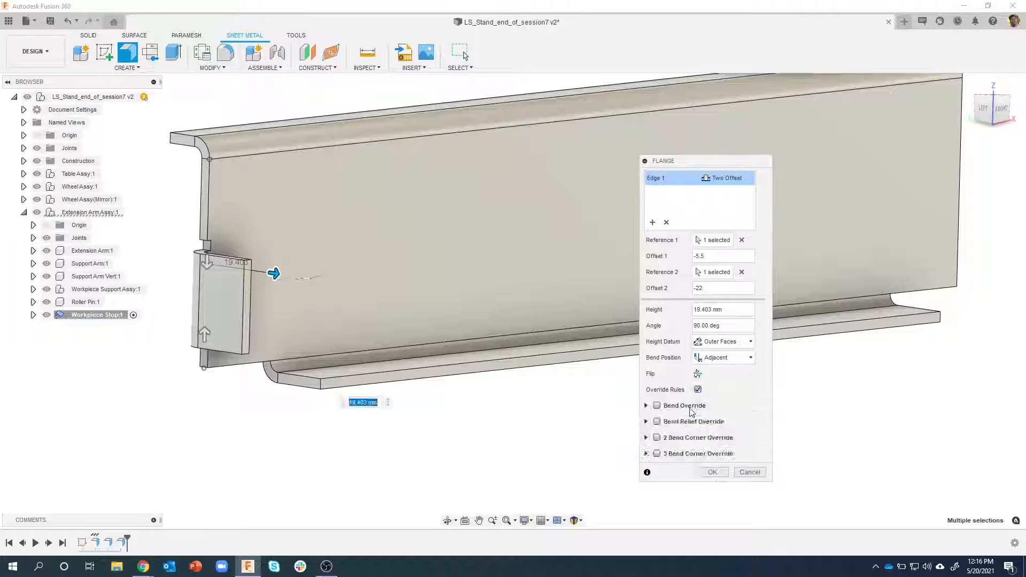
click(657, 422)
click(711, 439)
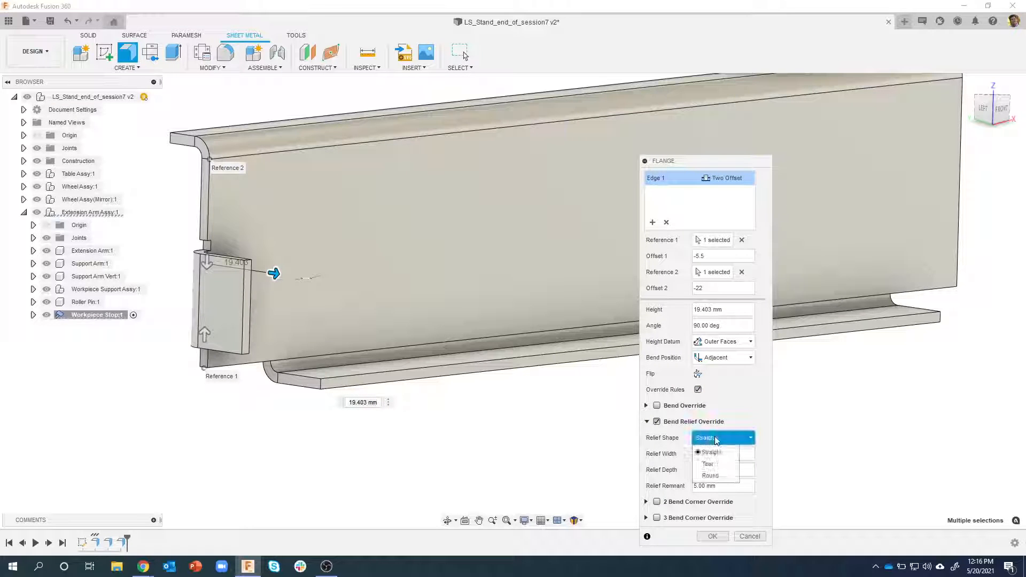
click(714, 463)
shift+middle_drag(634, 450, 663, 446)
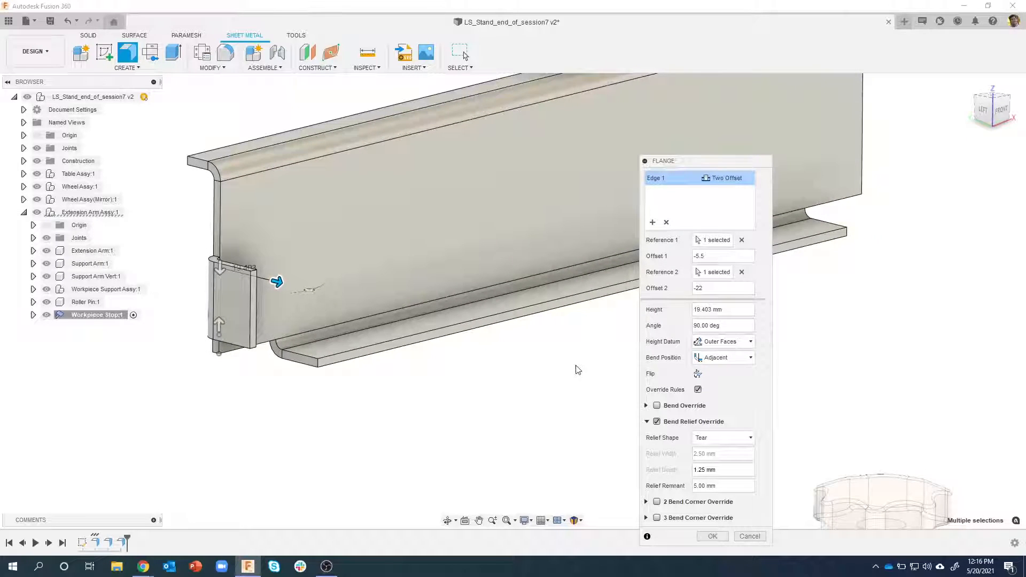
Set the side flange's height to 40 mm
drag(279, 283, 304, 289)
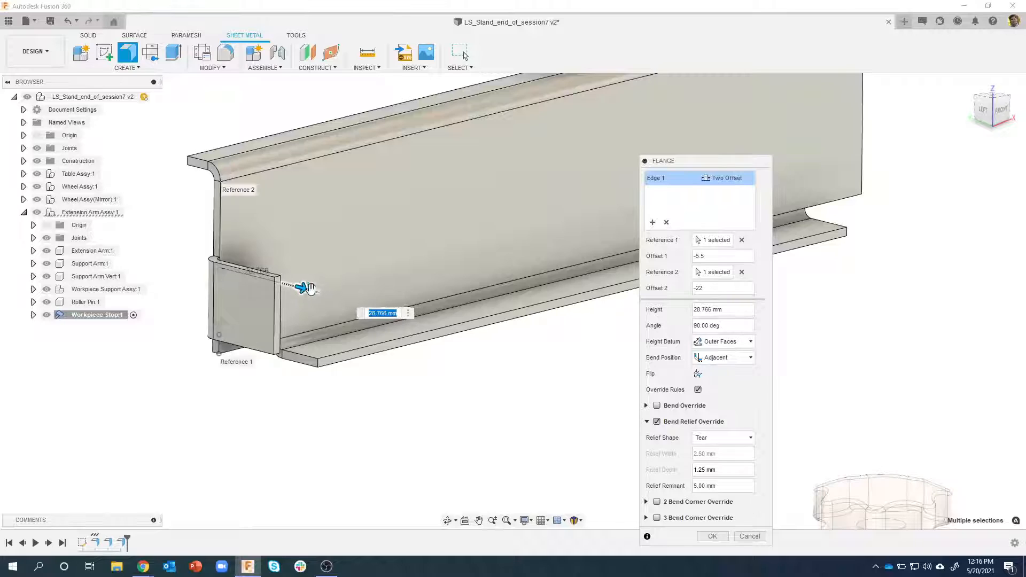
click(738, 314)
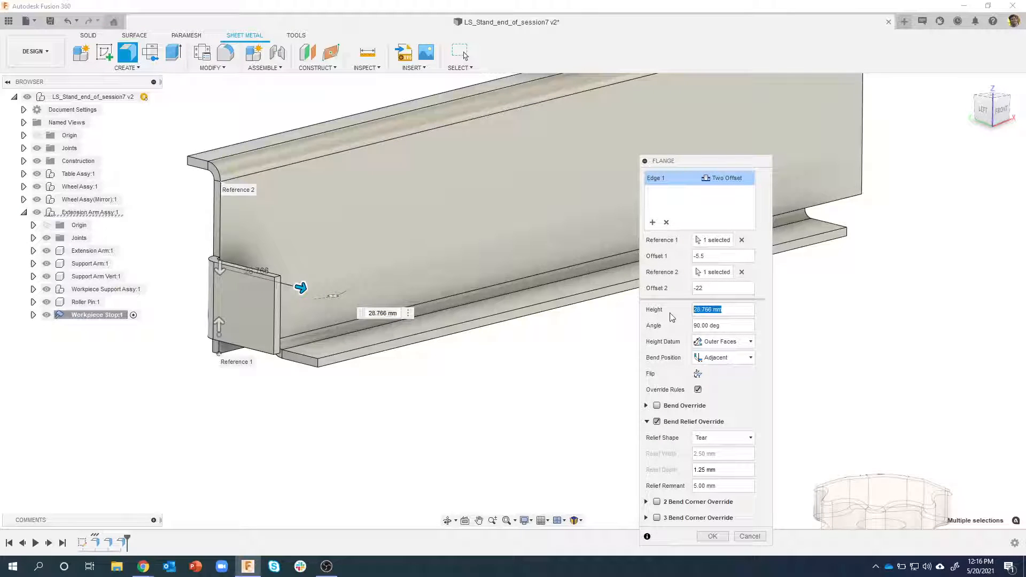
text(40)
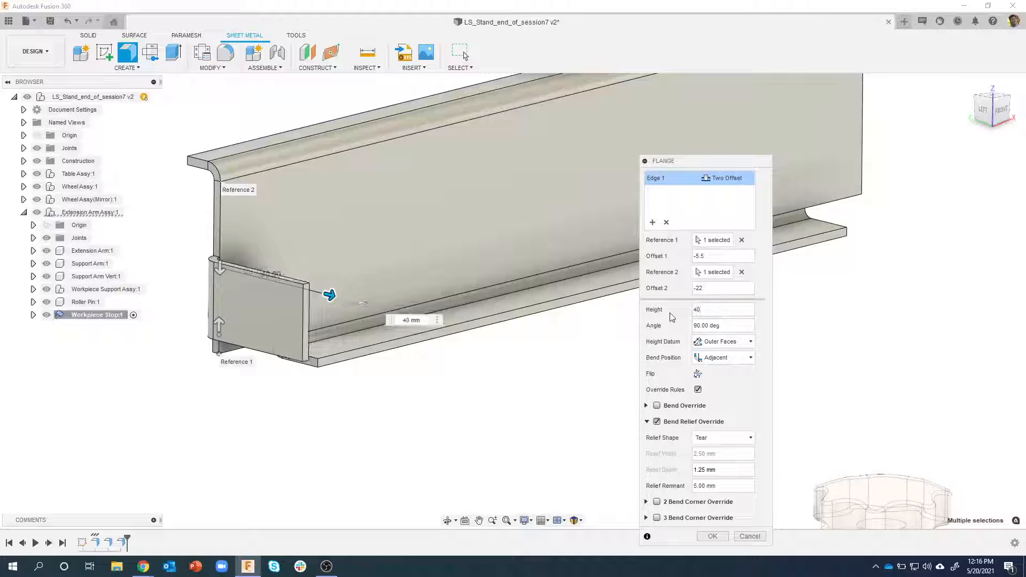
shift+middle_drag(598, 243, 564, 350)
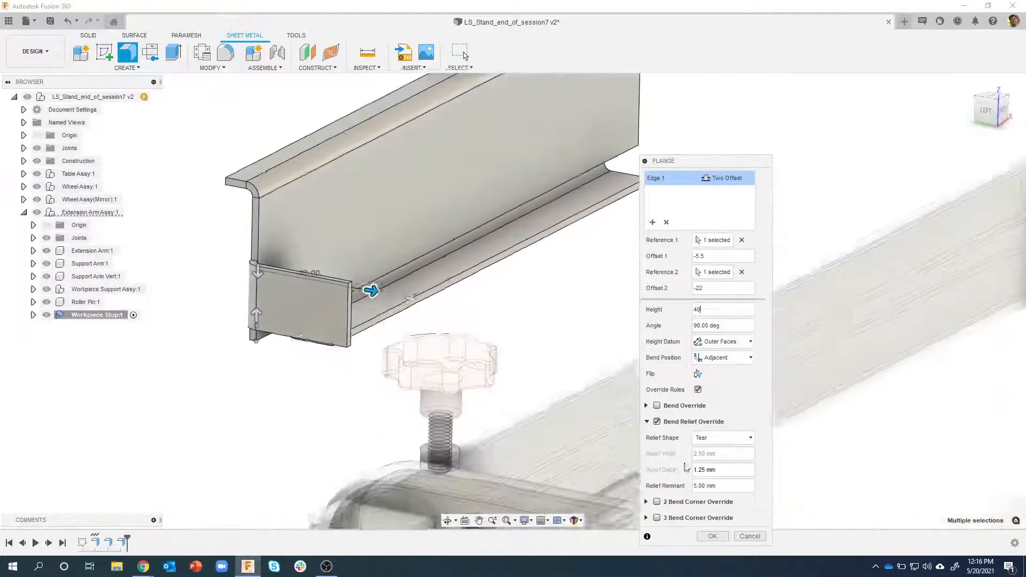
Finish creating the side flange with the settings already entered
click(713, 536)
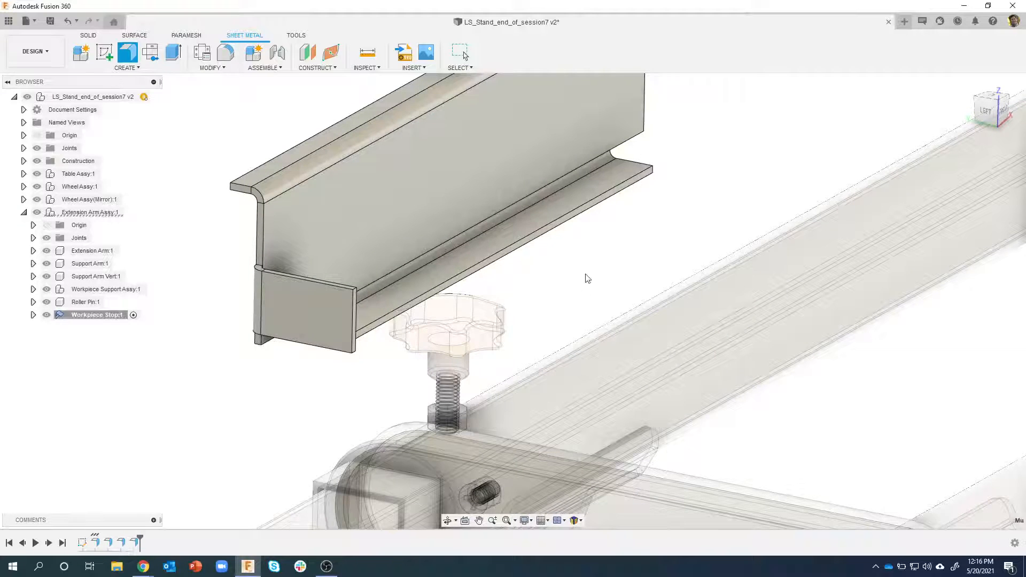
scroll(587, 274, up, 5)
scroll(587, 274, down, 5)
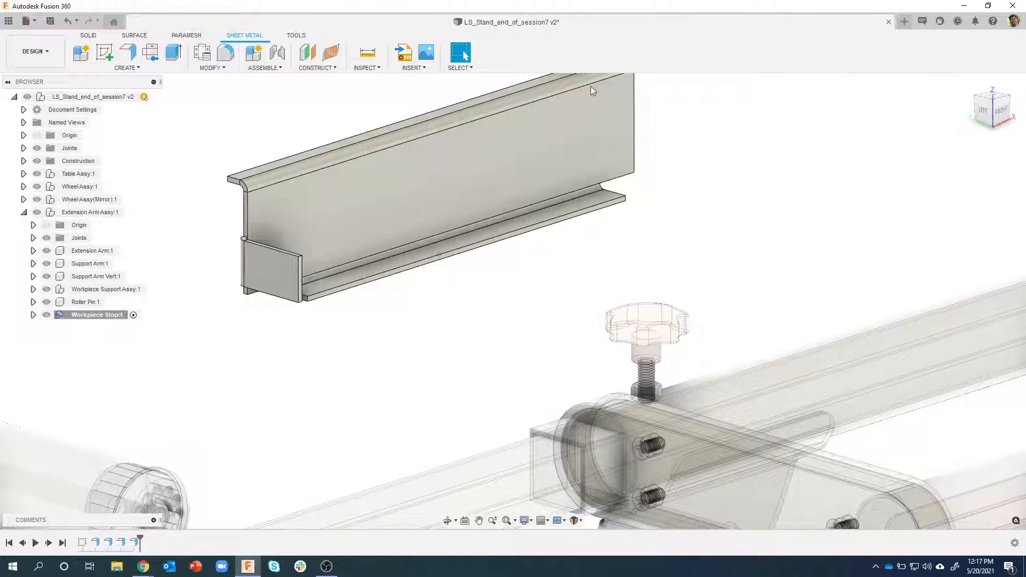
scroll(690, 208, down, 1)
middle_drag(701, 177, 750, 213)
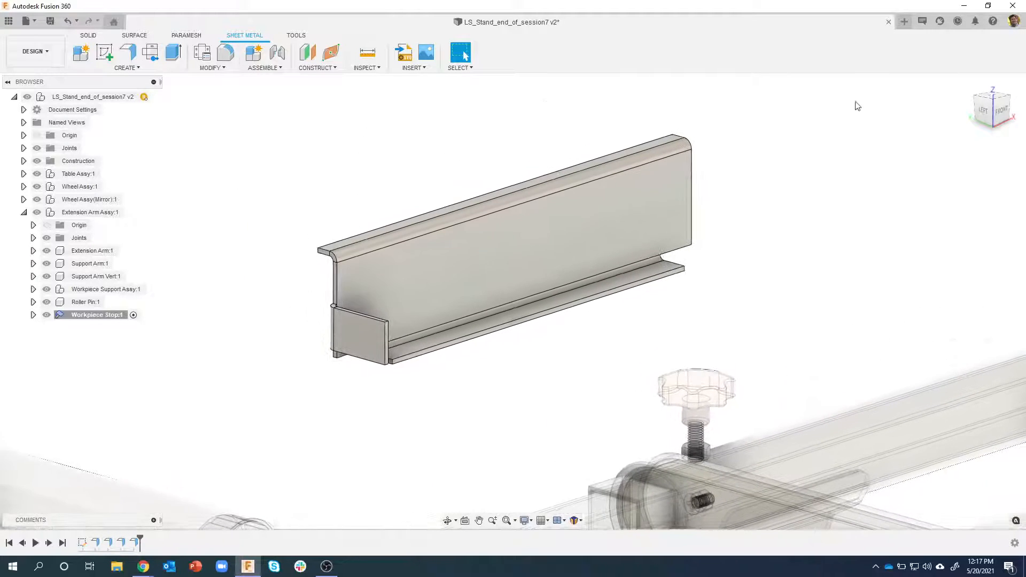
Enable "Show ghosted result body" in the Design preferences and apply the change
click(1013, 22)
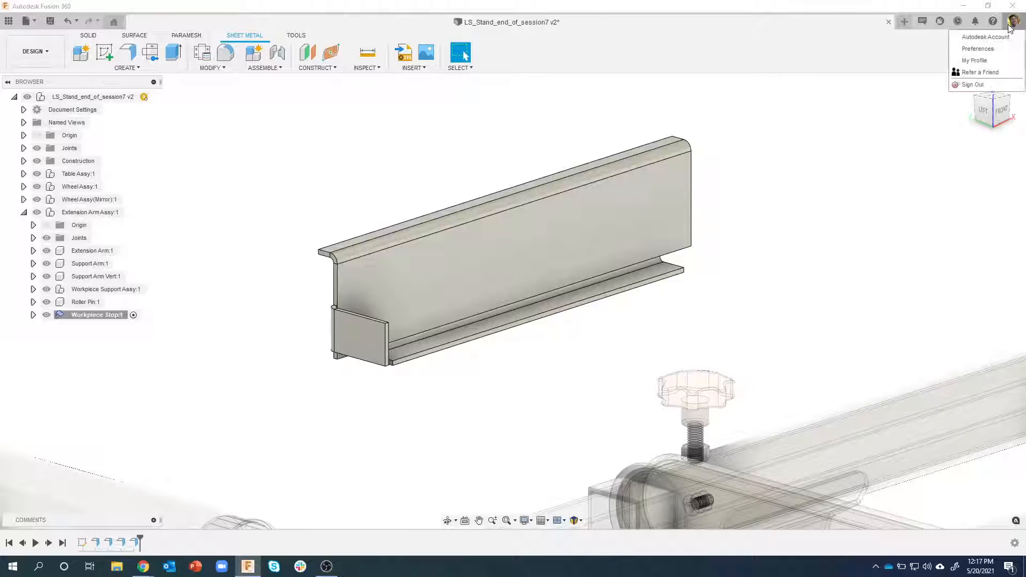
click(984, 52)
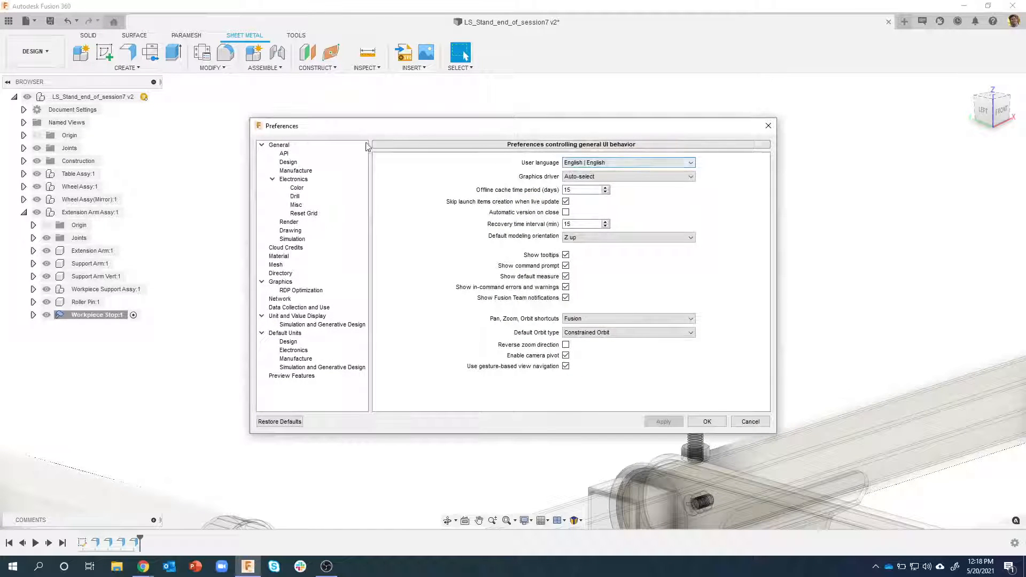
click(296, 162)
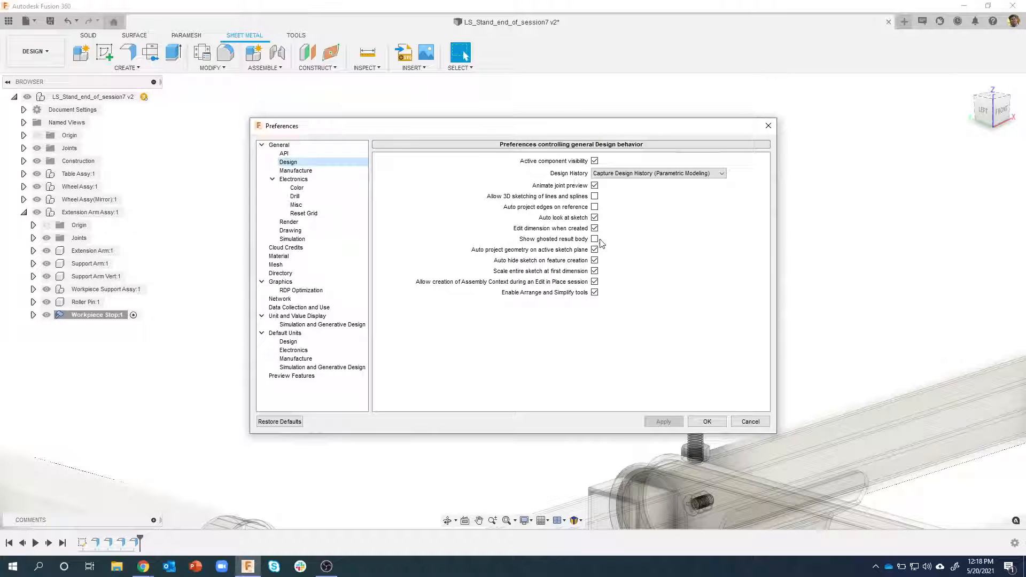
mouse_move(601, 241)
click(595, 239)
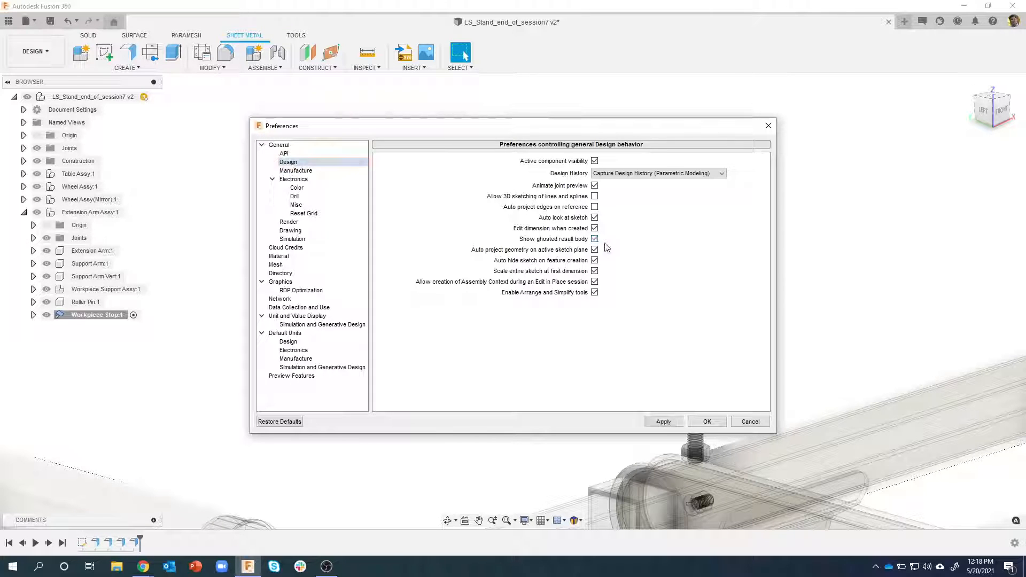
click(663, 422)
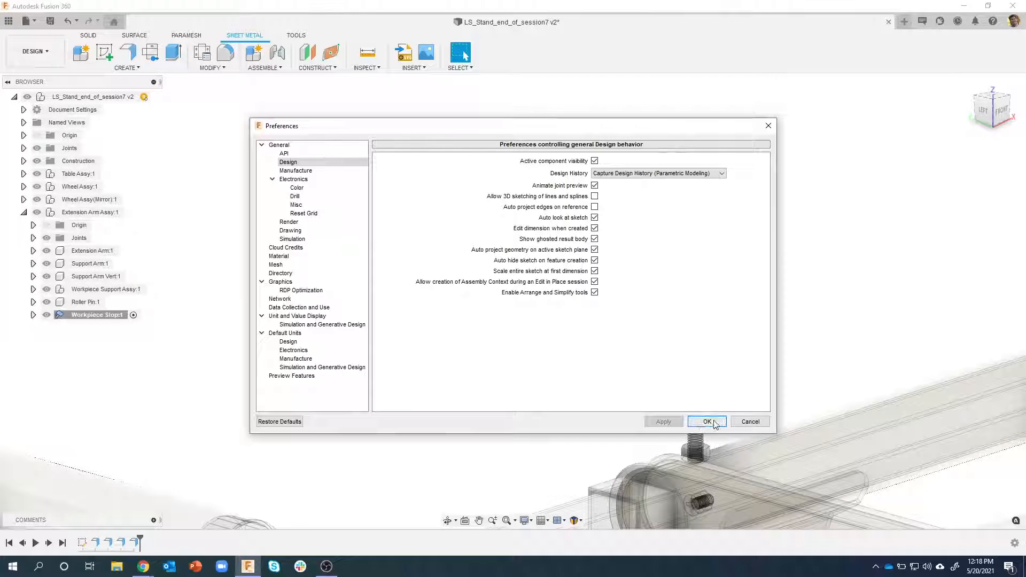
click(713, 422)
Try a Press Pull offset of about 10.3 mm outward on the side flange's end face
scroll(766, 249, up, 3)
scroll(378, 302, up, 2)
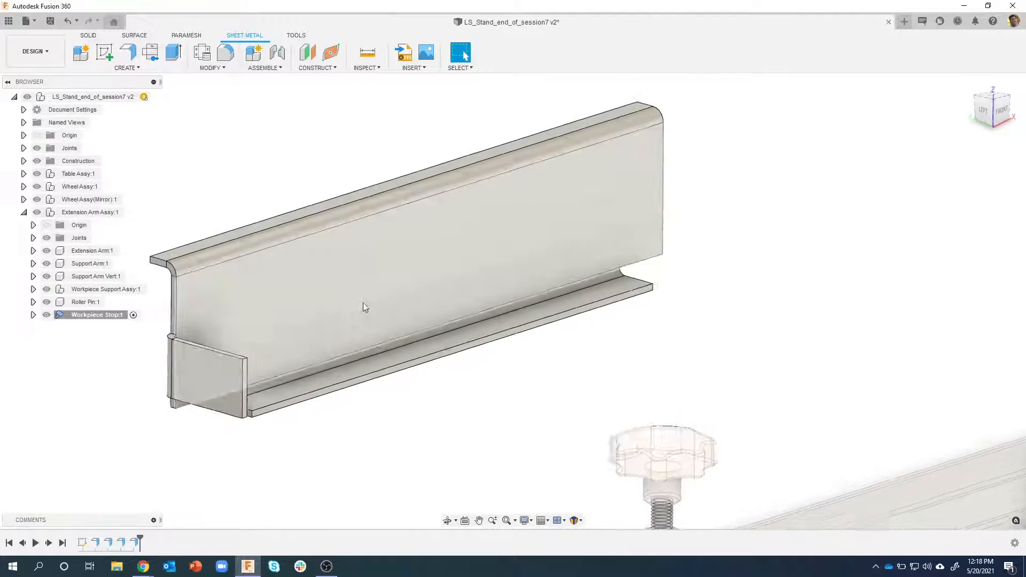
scroll(276, 307, up, 6)
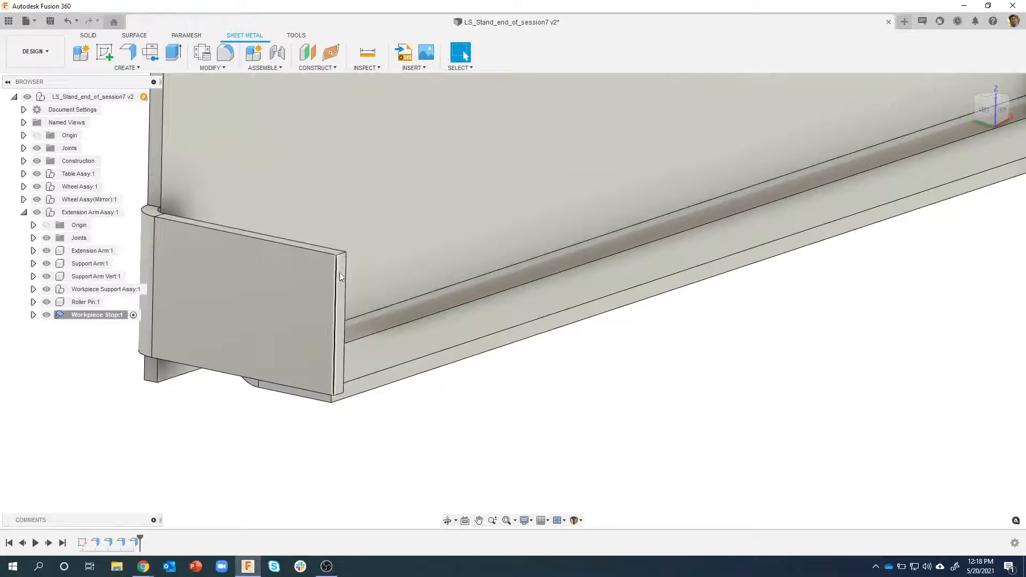
right_click(341, 270)
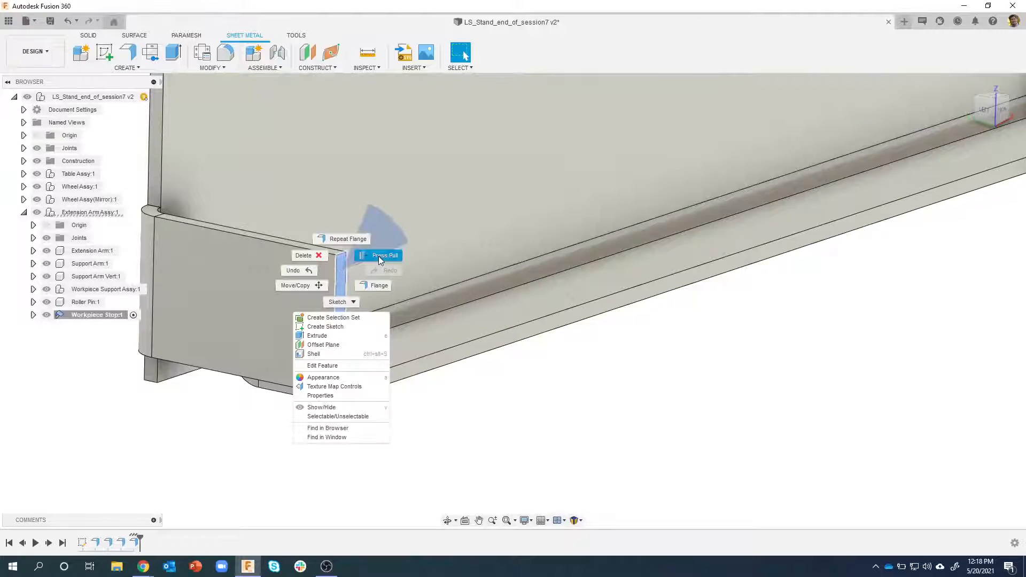
click(379, 255)
drag(351, 272, 448, 285)
middle_drag(304, 279, 455, 269)
shift+middle_drag(327, 273, 486, 279)
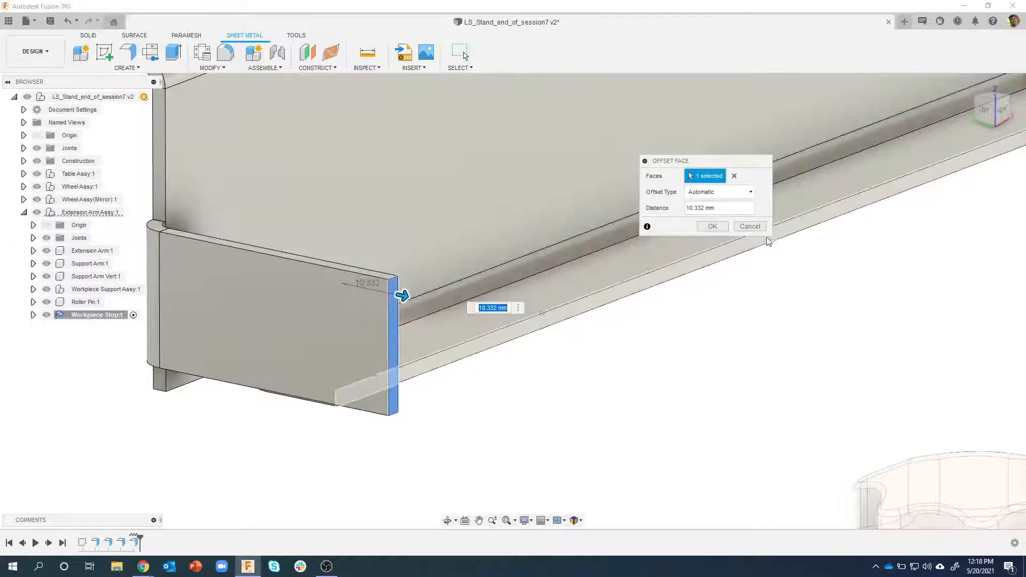
click(750, 226)
Try offsetting the side flange's end face outward by about 14.6 mm with Press Pull
shift+middle_drag(596, 286, 354, 298)
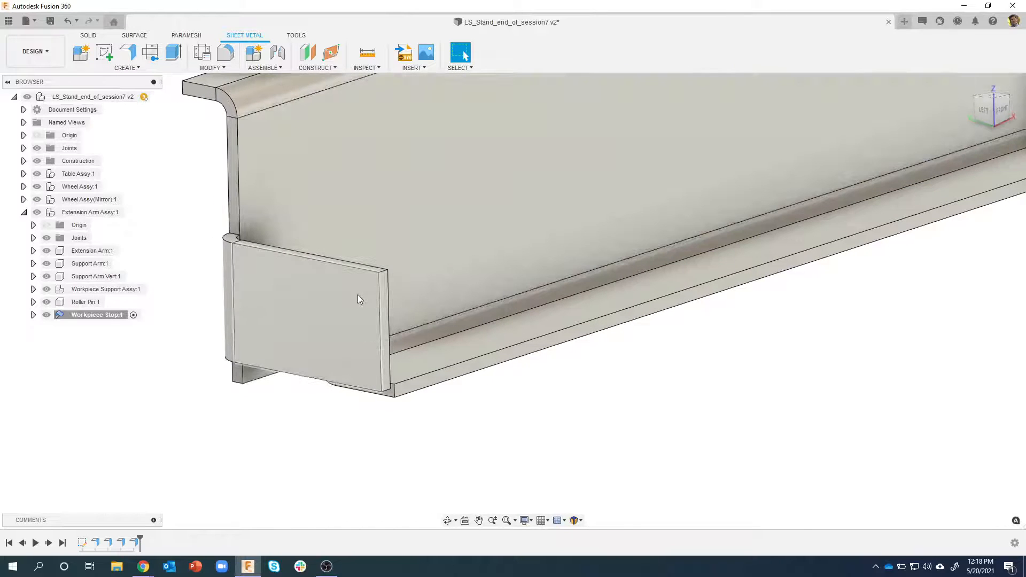
shift+middle_drag(607, 381, 416, 274)
shift+middle_drag(499, 490, 510, 443)
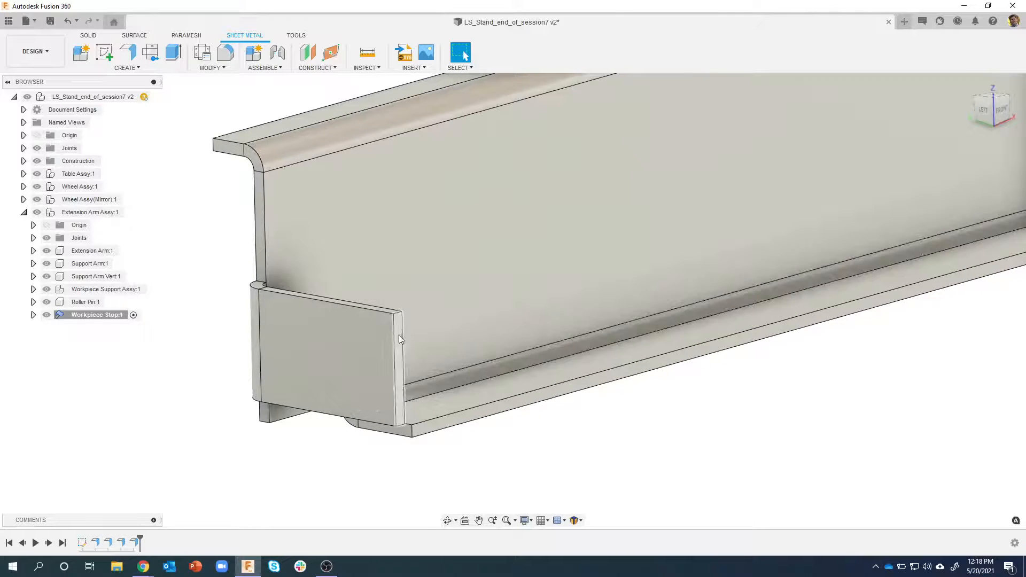
right_click(405, 334)
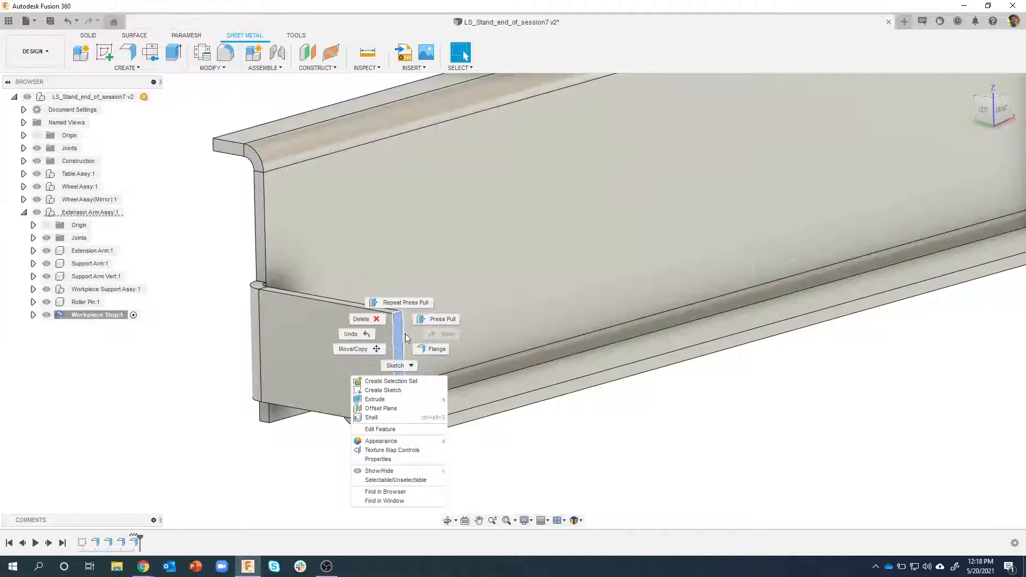
click(437, 319)
drag(408, 335, 464, 345)
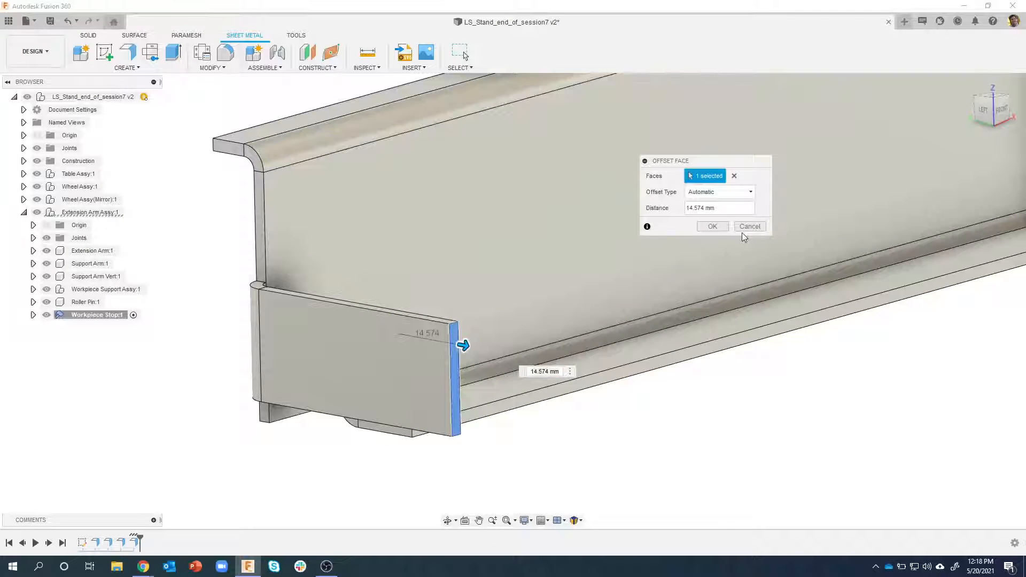
click(748, 226)
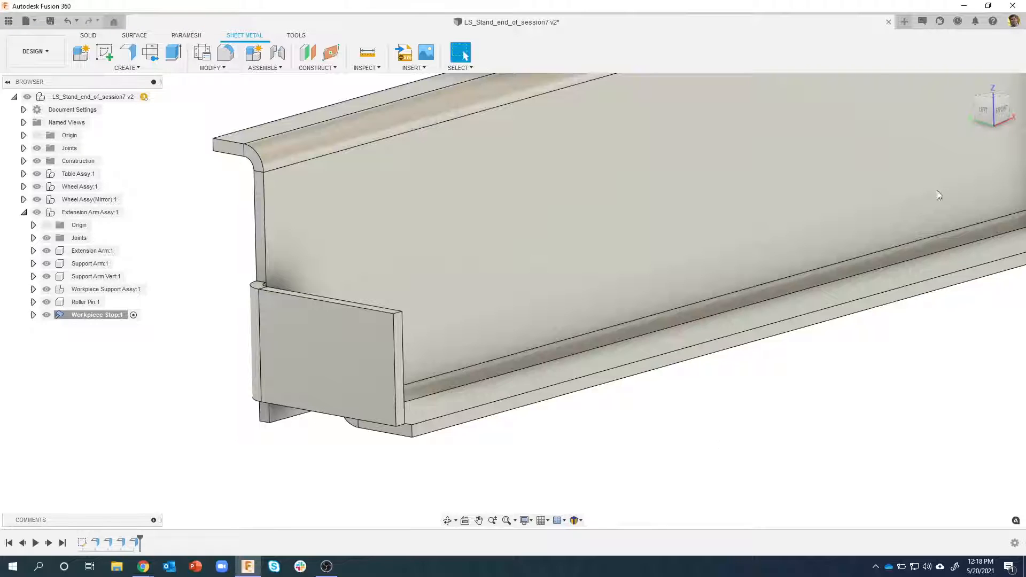
Disable "Show ghosted result body" in the Design preferences and apply the change
click(1013, 22)
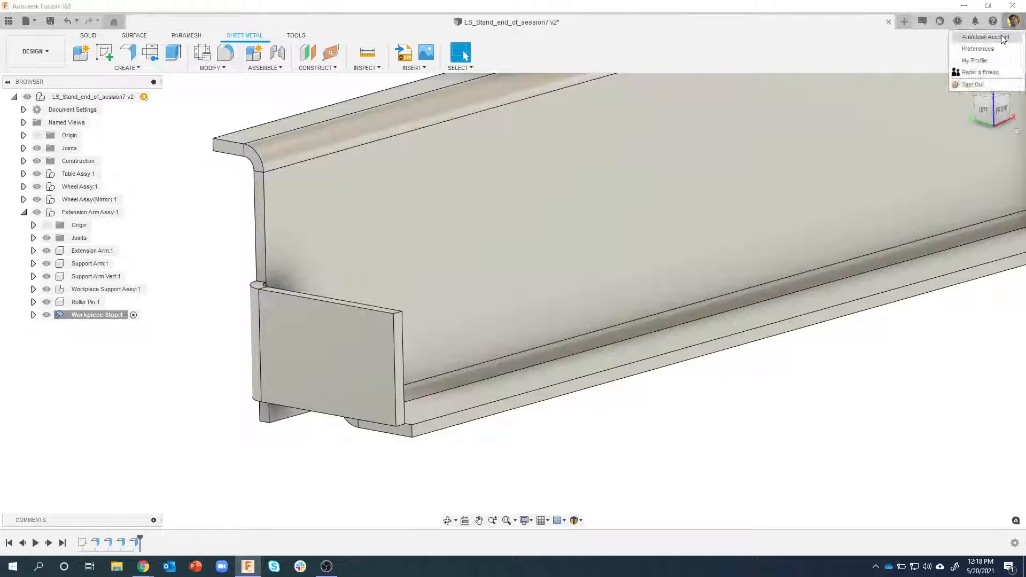
click(990, 46)
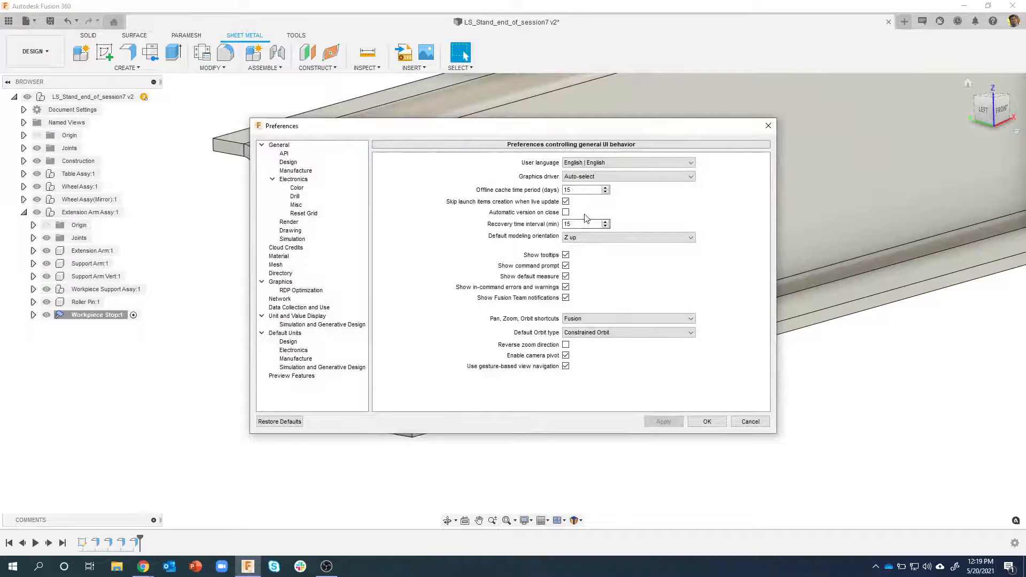
click(290, 162)
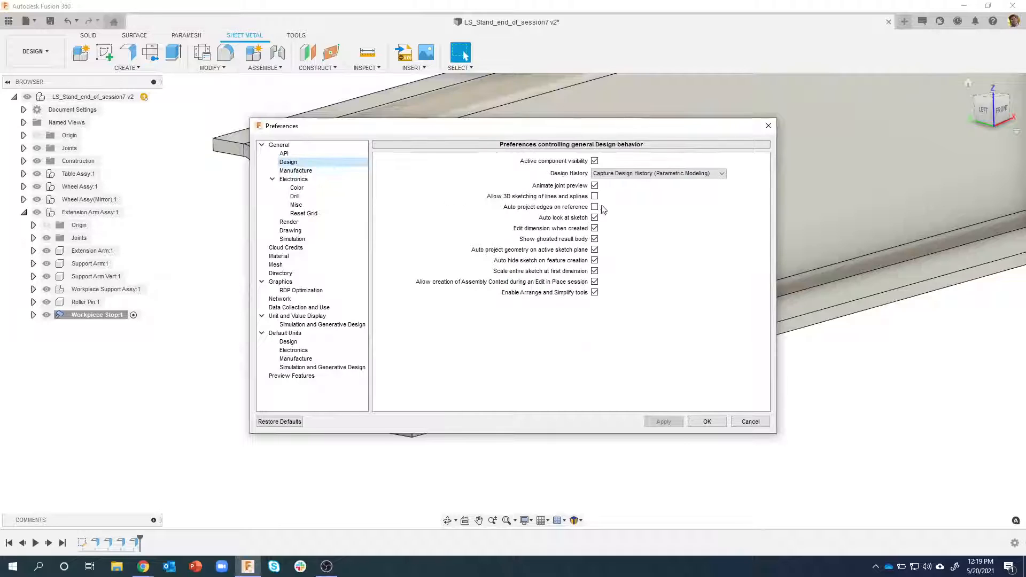
click(594, 239)
click(663, 422)
click(707, 422)
Start a fillet of type Fillet with constant radius on the side flange's upper outer corner edge
scroll(615, 279, down, 3)
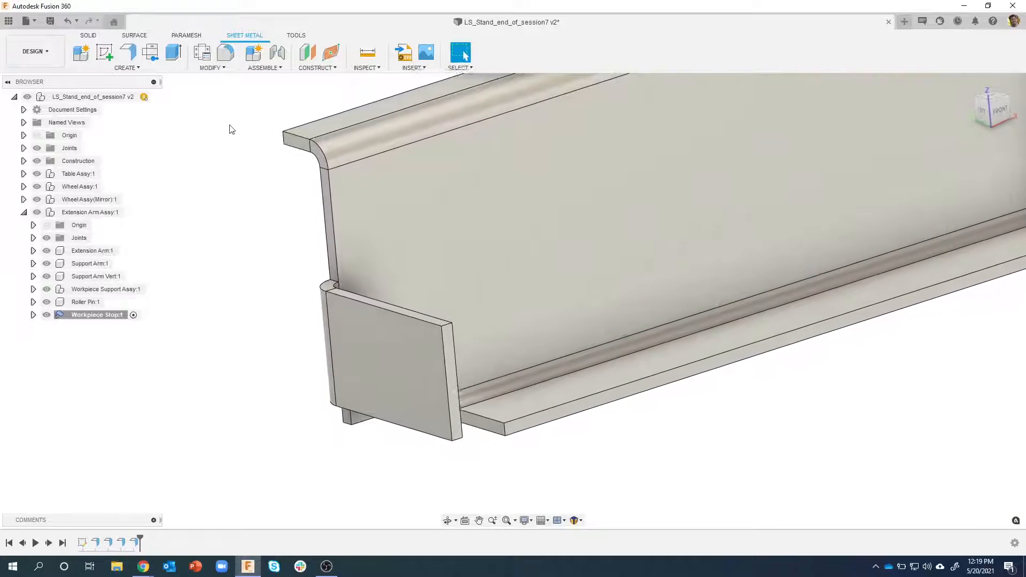
click(227, 55)
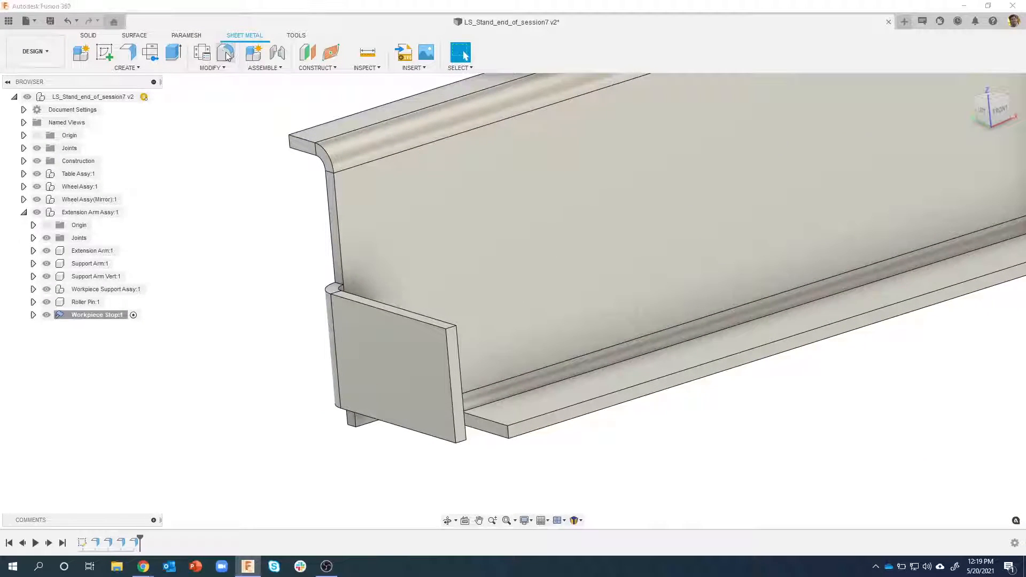
click(923, 169)
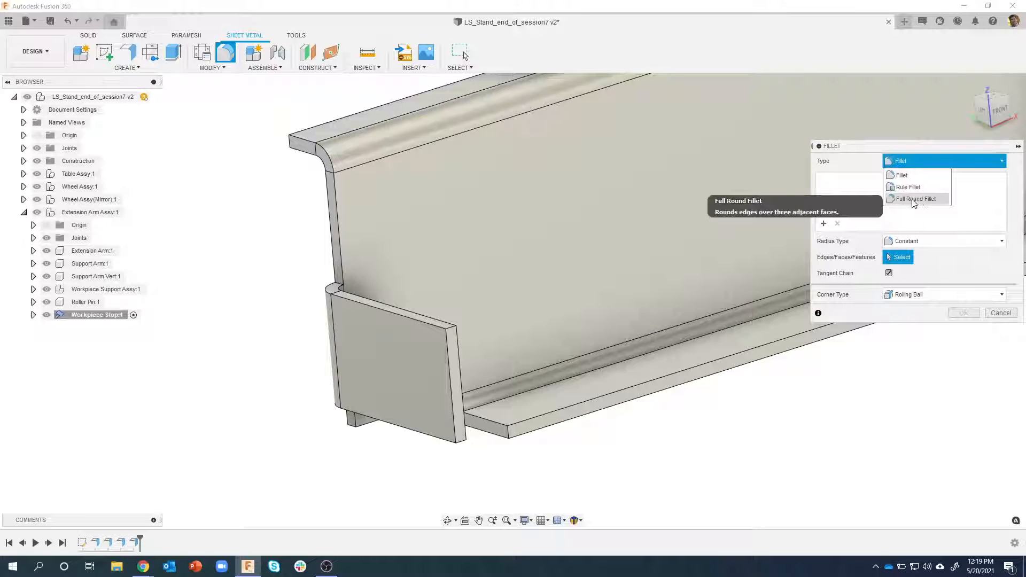
click(912, 199)
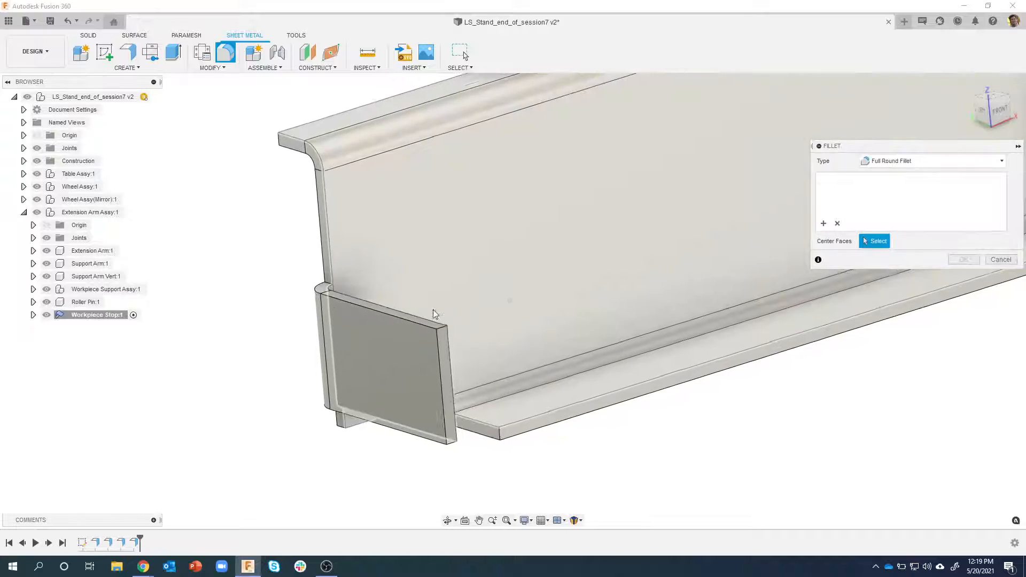
scroll(423, 324, up, 2)
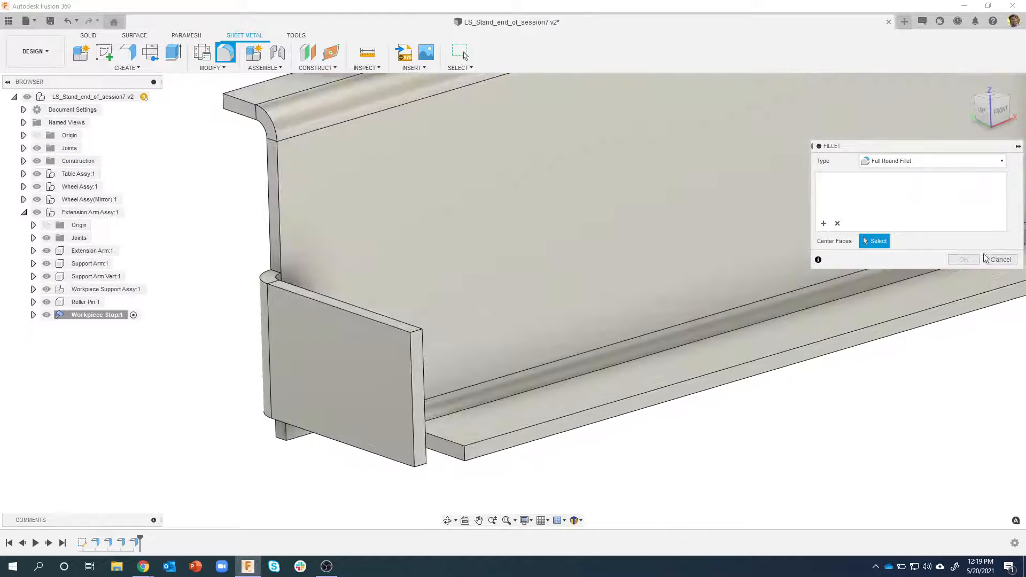
click(906, 163)
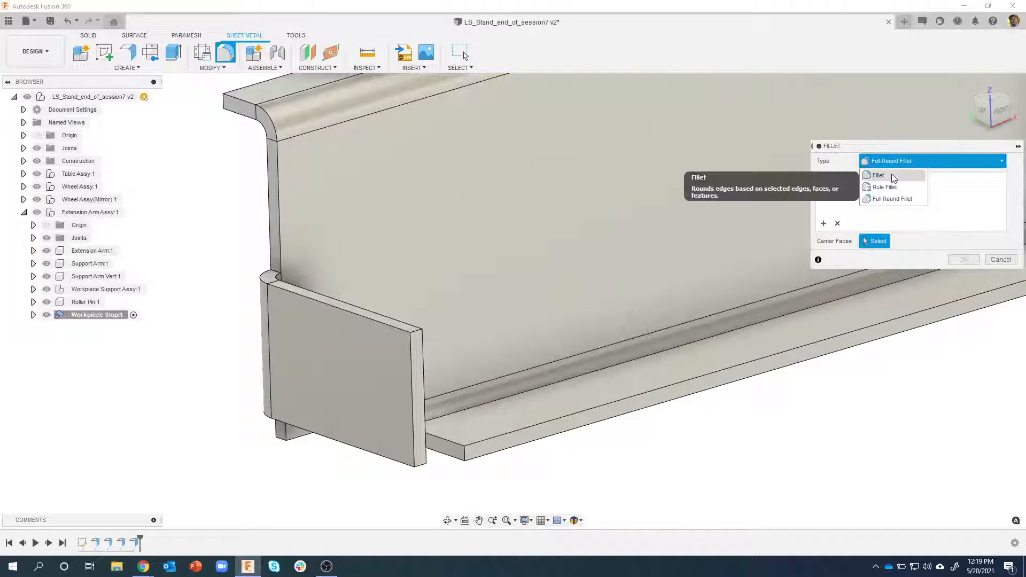
click(878, 175)
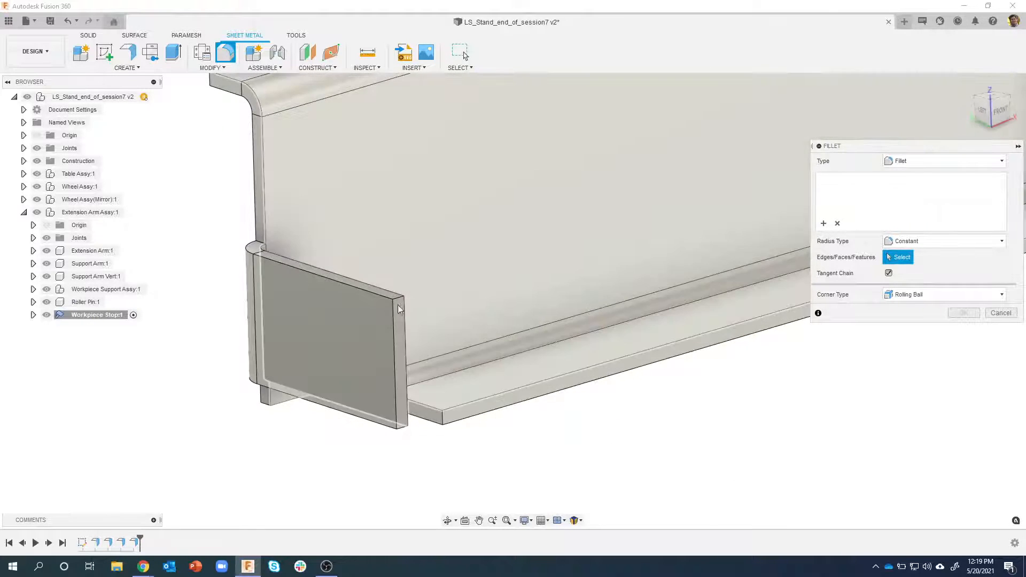
scroll(454, 308, up, 4)
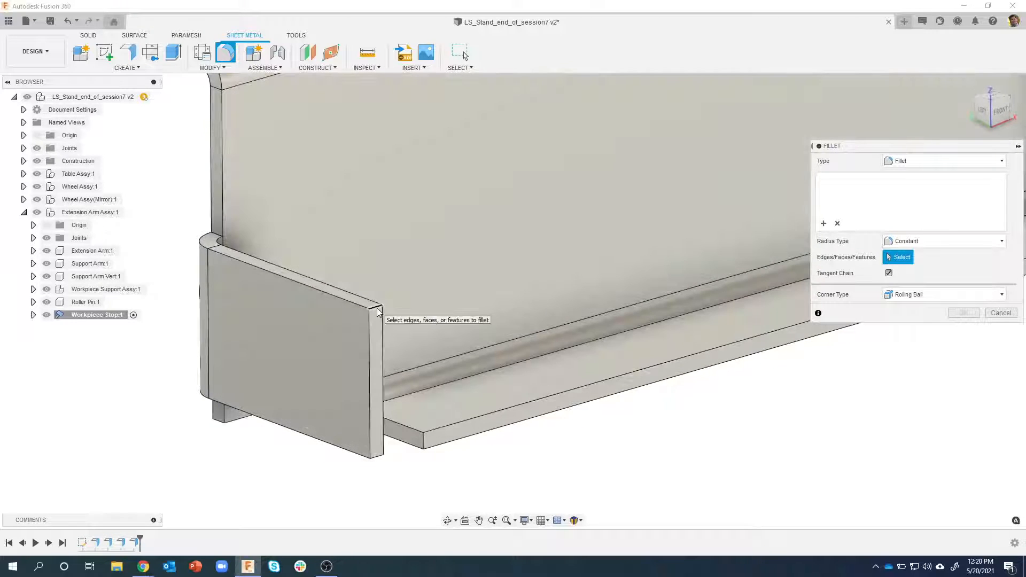
click(376, 308)
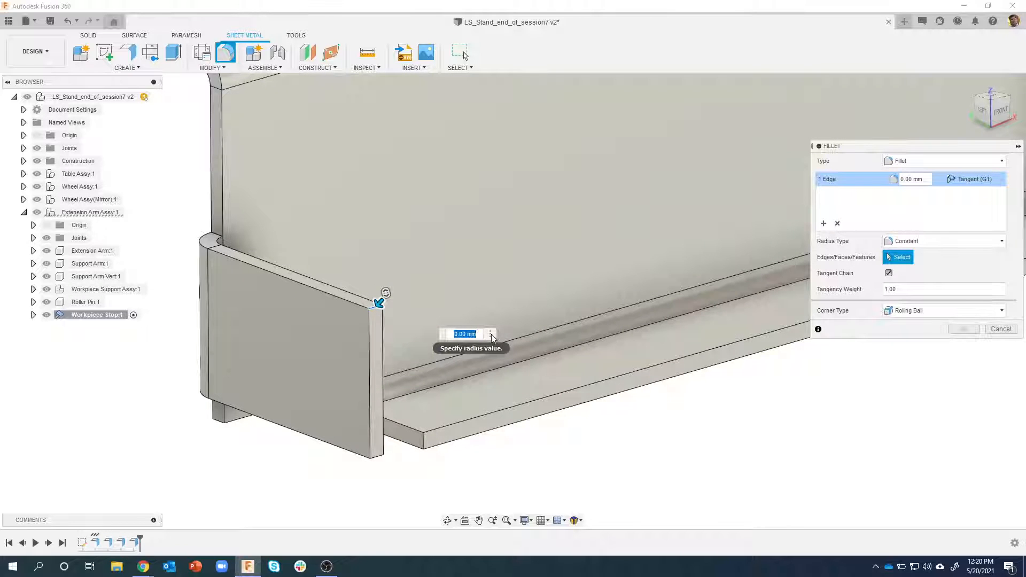
Measure the flange's outer vertical edge for the fillet radius and halve it, entering 22.50 mm/2
click(491, 335)
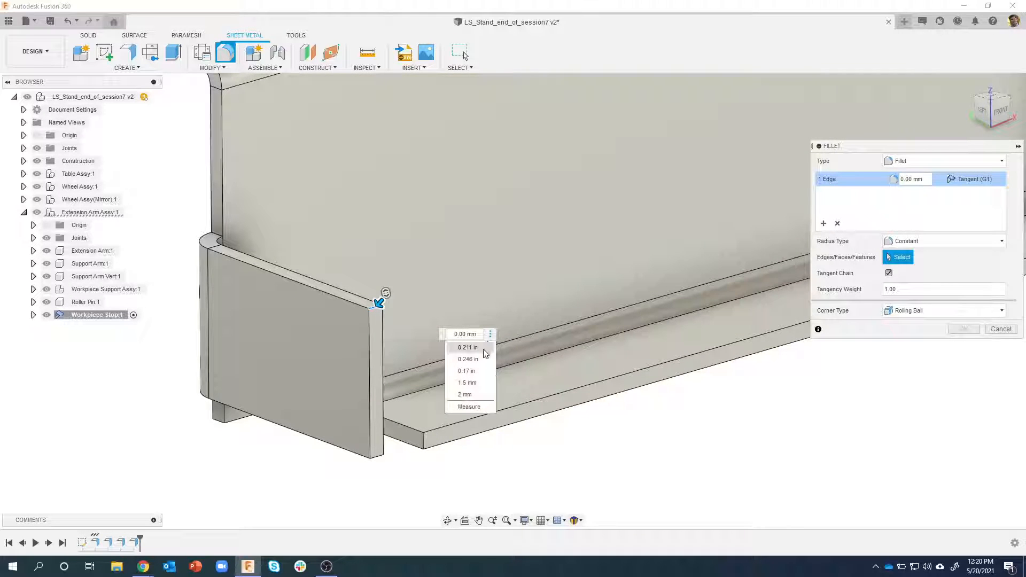
click(482, 409)
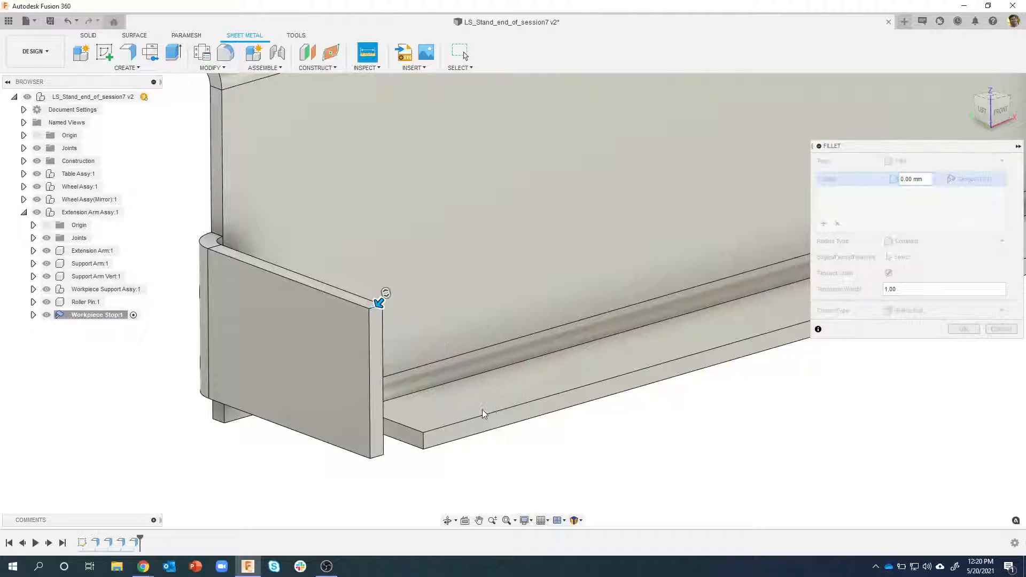
click(371, 355)
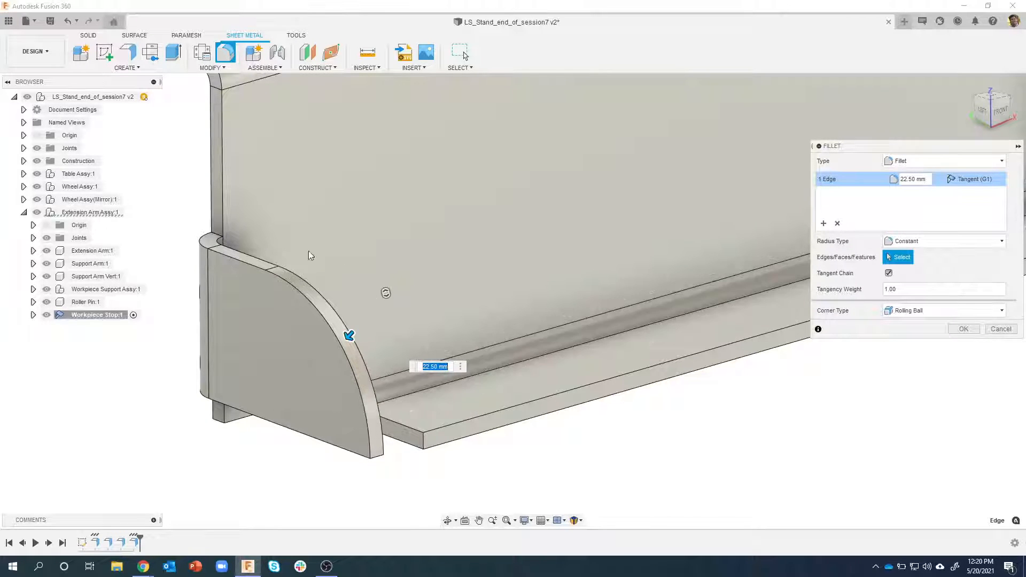
click(448, 367)
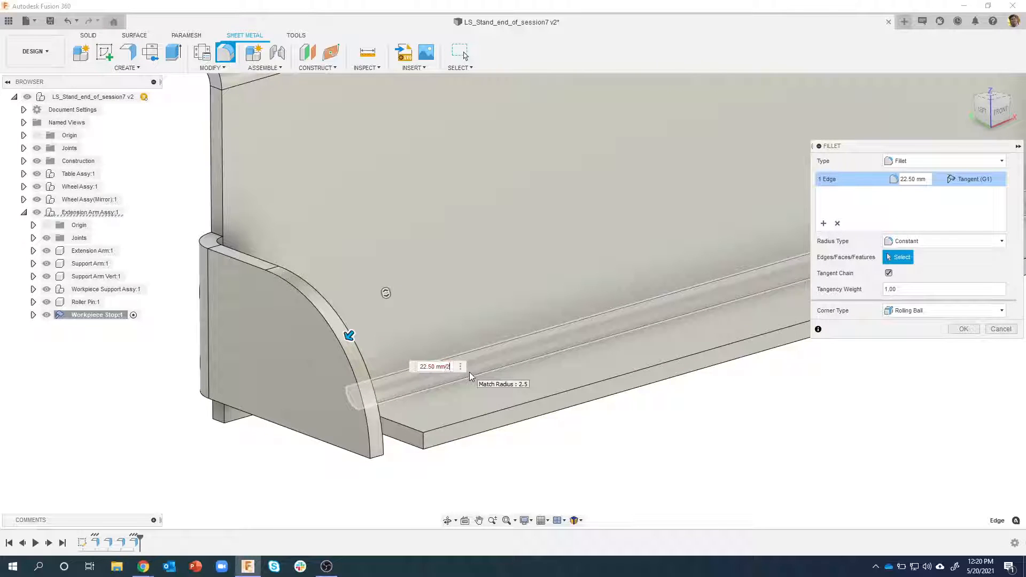
text(/2)
key(Return)
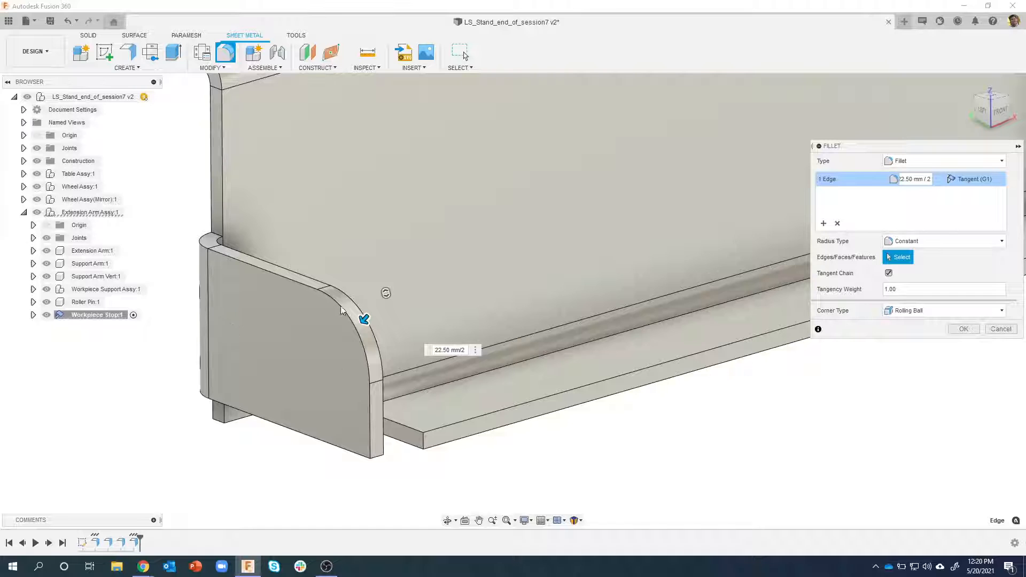
Add the side flange's lower outer corner edge to the same fillet
click(378, 458)
shift+middle_drag(312, 417, 335, 412)
shift+middle_drag(402, 253, 533, 415)
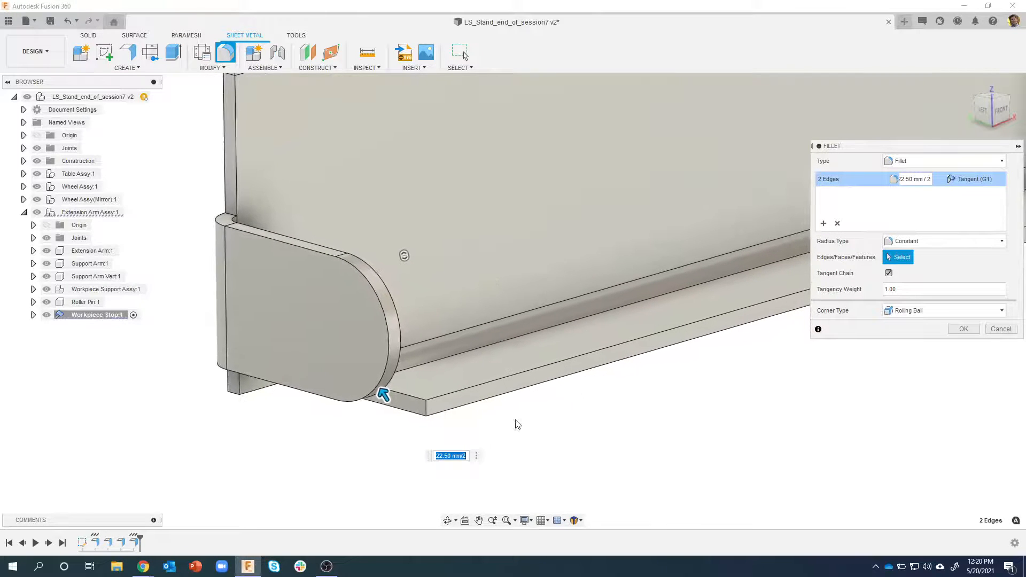
Complete the constant-radius fillet on the side flange's two outer corner edges with a 22.50 mm/2 radius
click(477, 456)
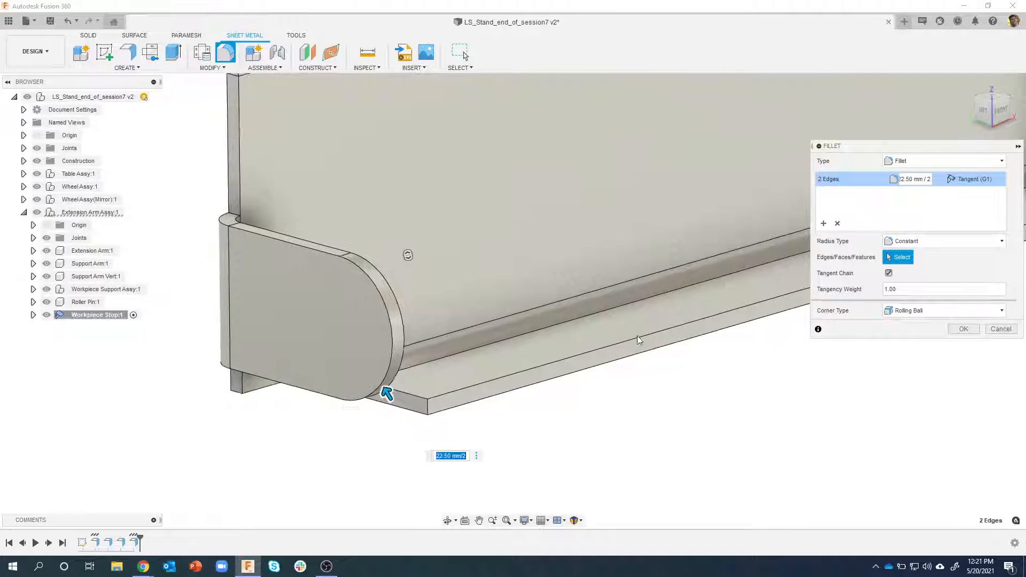
click(963, 329)
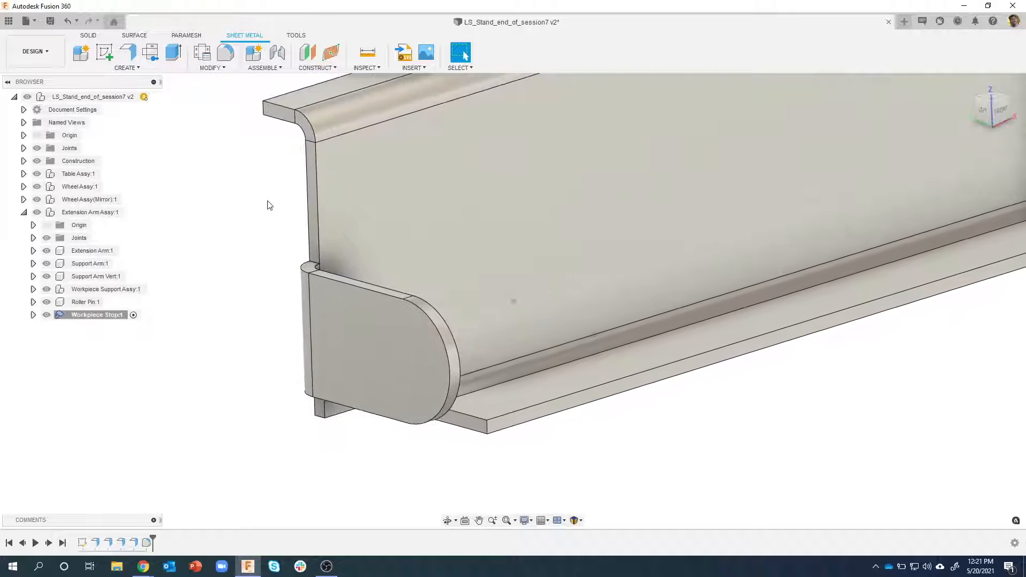
Start a simple hole on the side flange's outer face and position its centre near the middle of the rounded end
click(129, 68)
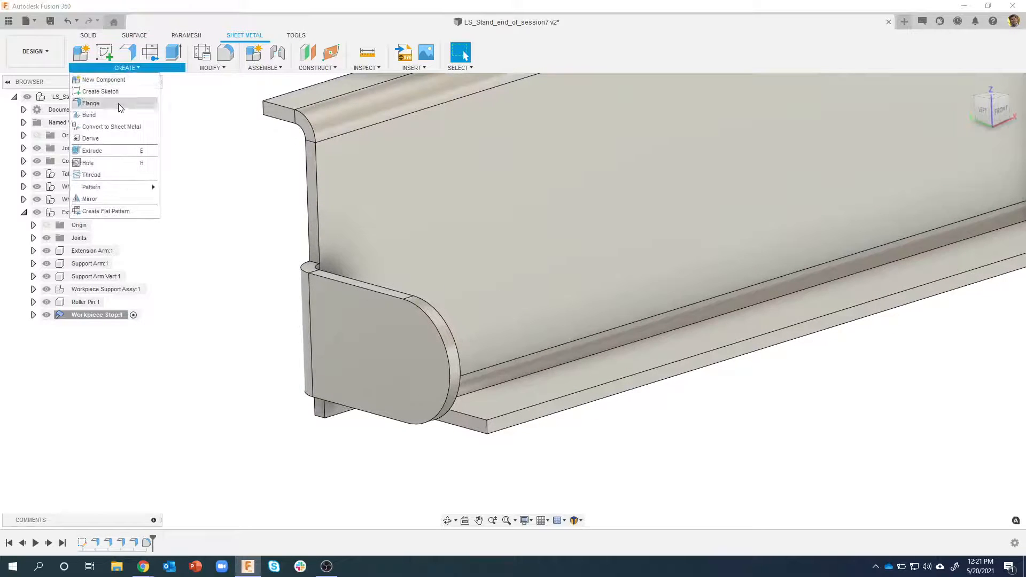
click(101, 163)
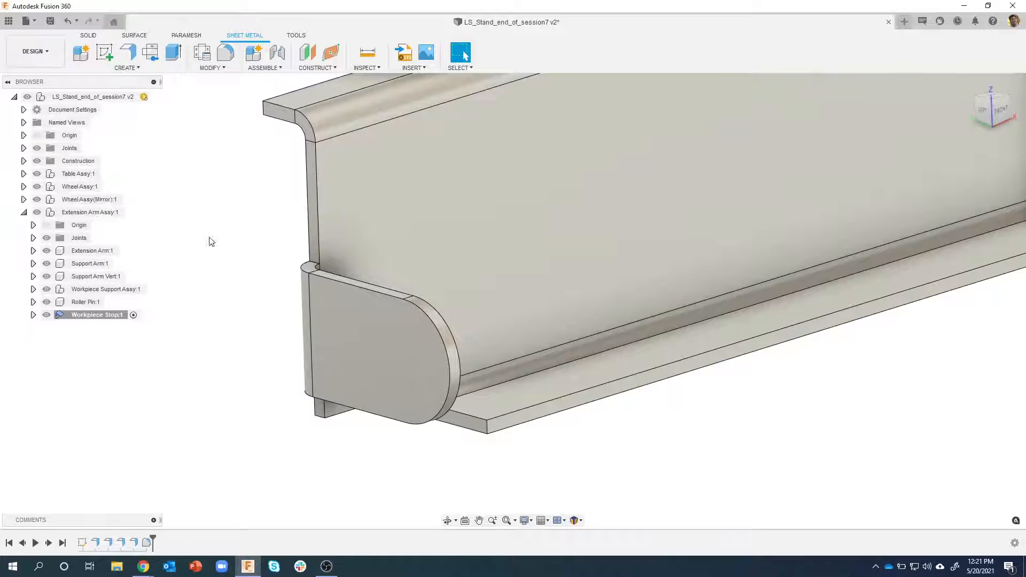
click(399, 330)
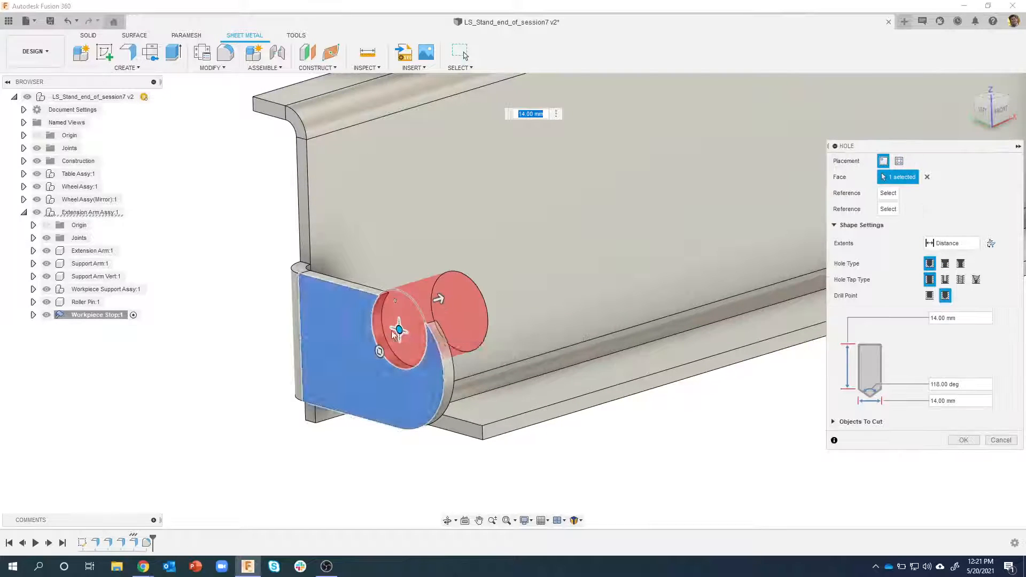
shift+middle_drag(514, 423, 515, 290)
drag(402, 281, 397, 324)
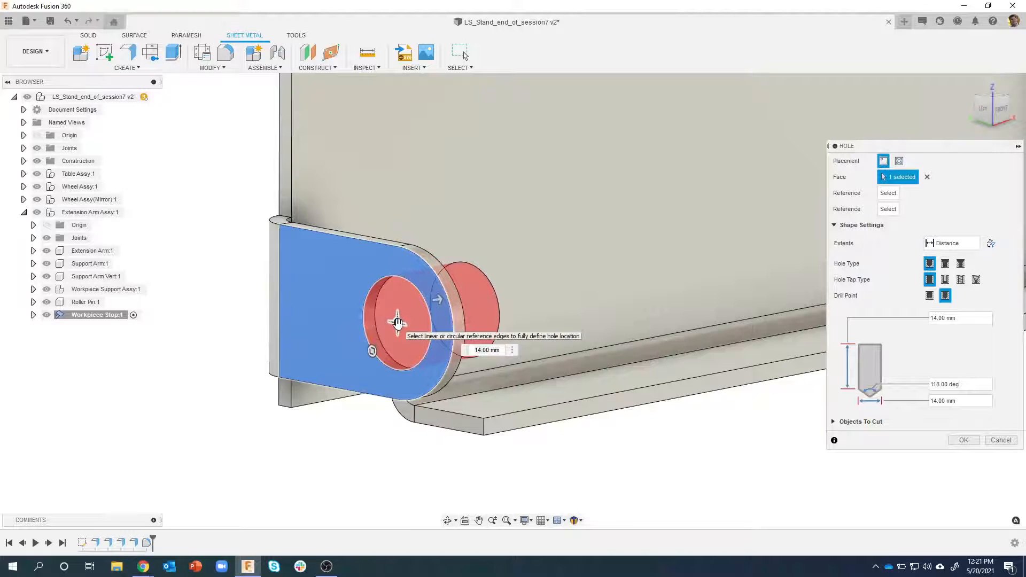
Set the diameter of the side flange's hole to 12 mm
shift+middle_drag(608, 392, 533, 265)
shift+middle_drag(526, 328, 503, 271)
shift+middle_drag(454, 341, 552, 405)
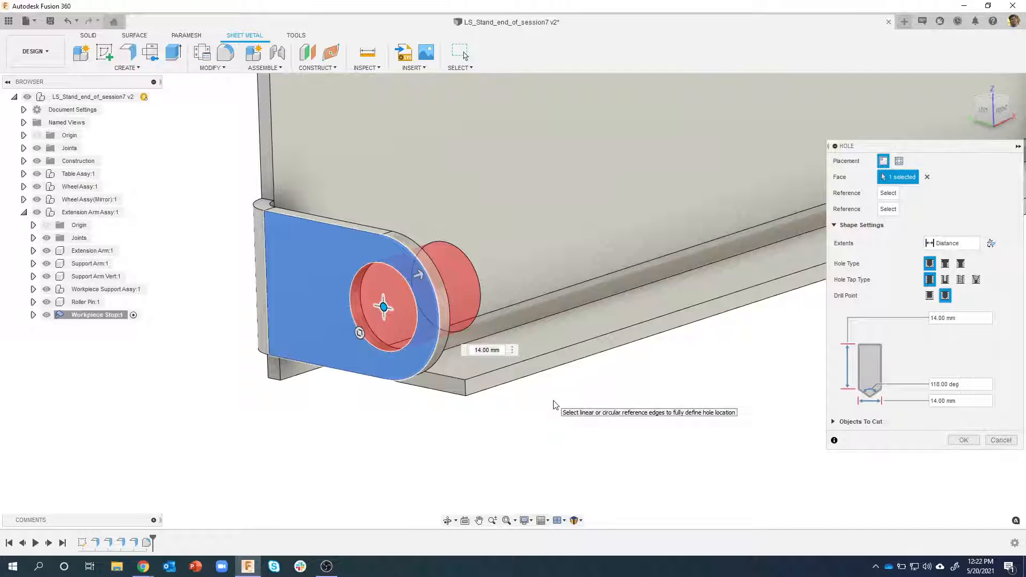
shift+middle_drag(568, 360, 718, 415)
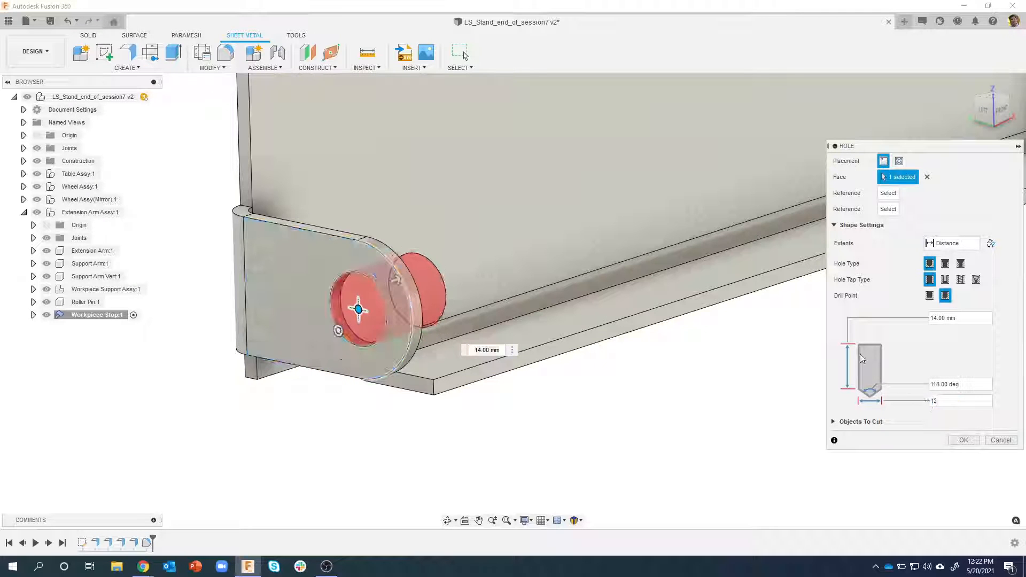
Set the hole's extents to To and choose the side flange's inner face as its end
shift+middle_drag(761, 313, 939, 259)
click(972, 244)
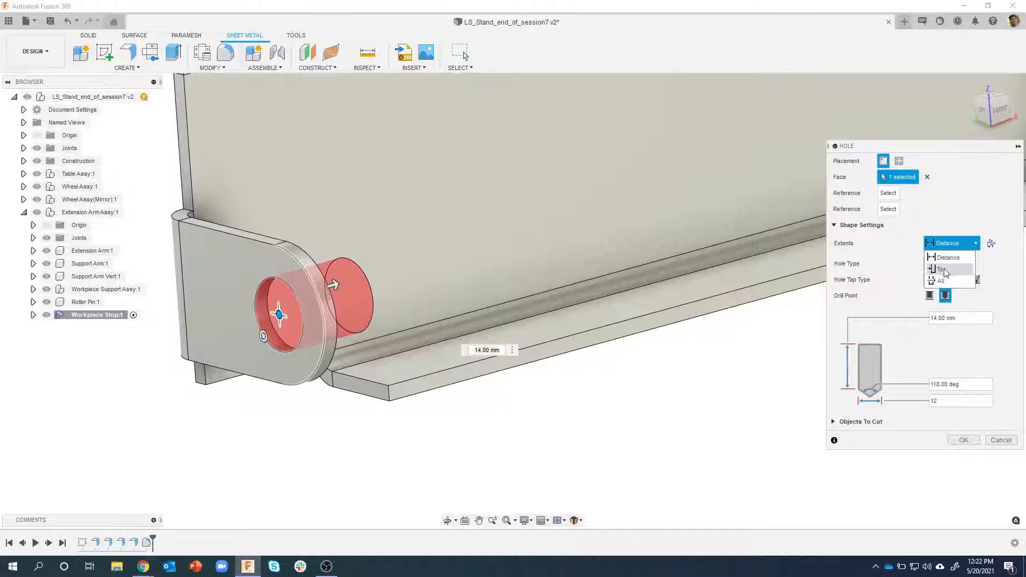
click(942, 270)
shift+middle_drag(508, 220, 286, 244)
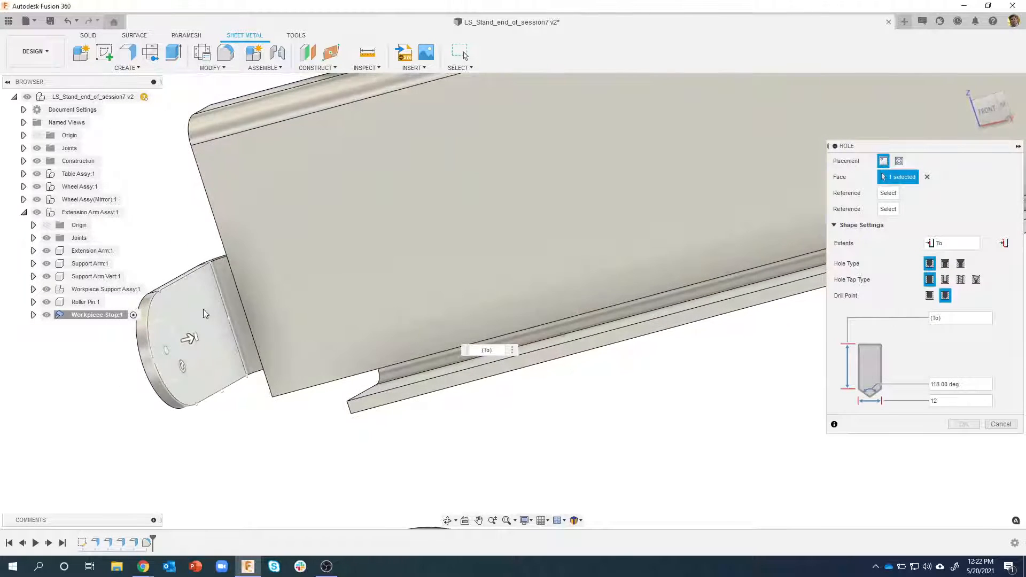
shift+middle_drag(224, 400, 200, 289)
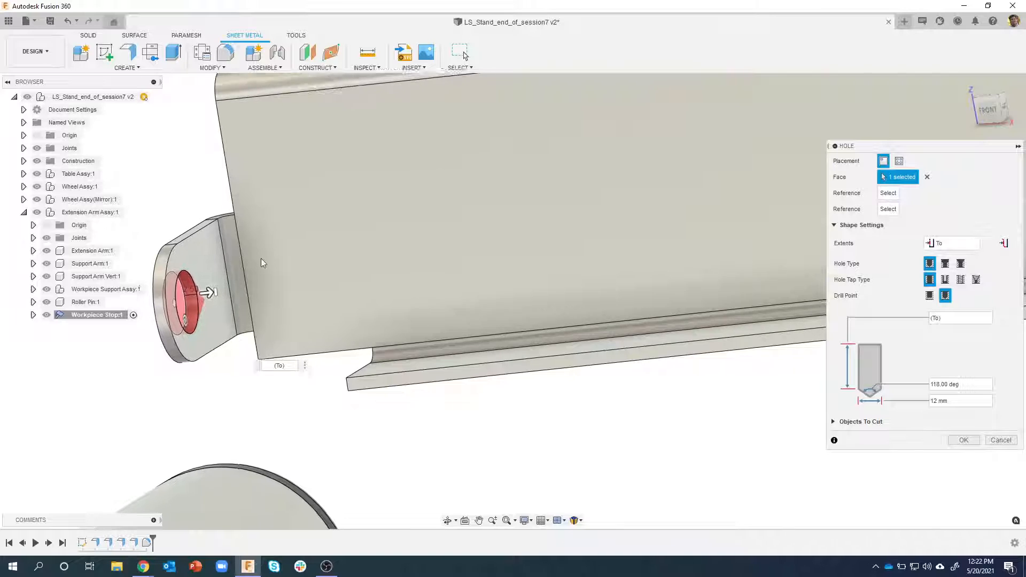
Give the hole a flat drill point, create it and check the cut on the flange's inner face
click(929, 296)
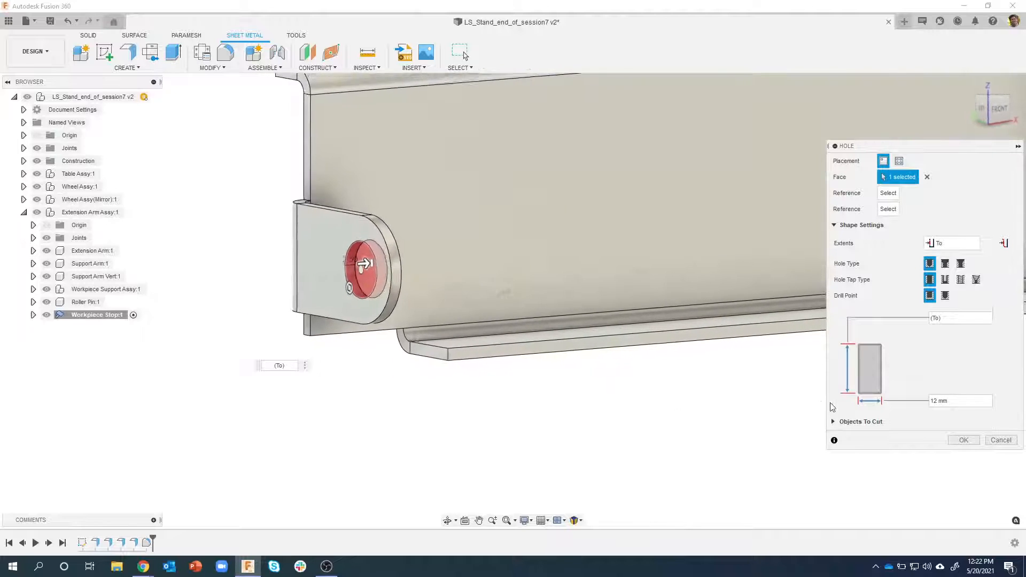
click(960, 443)
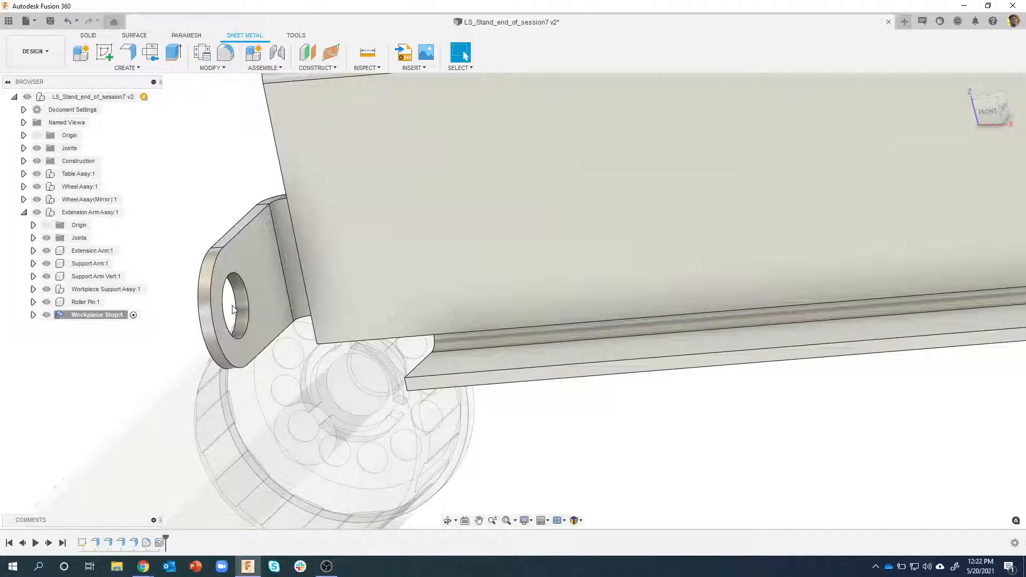
click(256, 248)
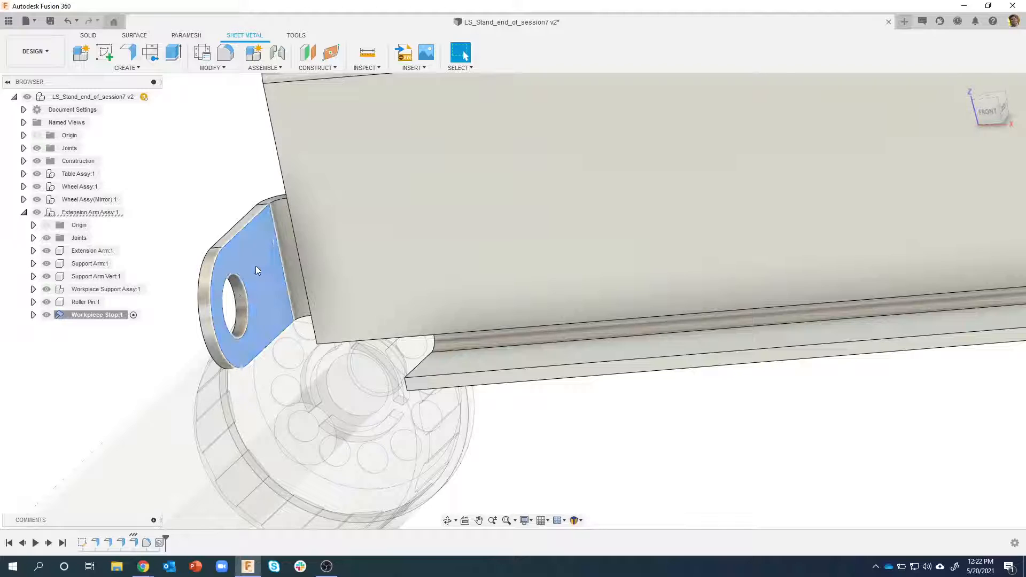
click(223, 201)
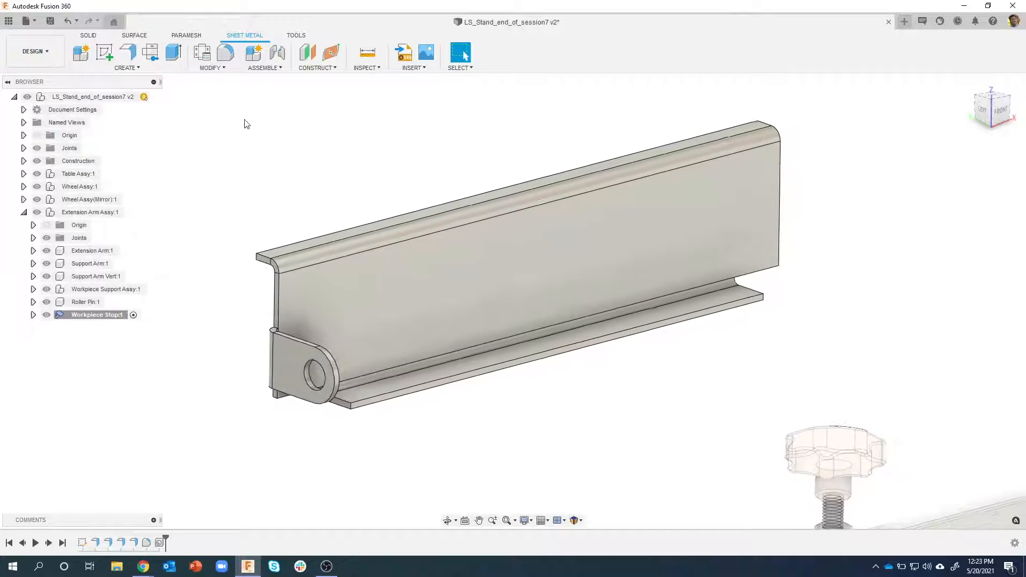
Preview unfolding all bends of the workpiece stop with the large front face as the stationary entity
click(202, 69)
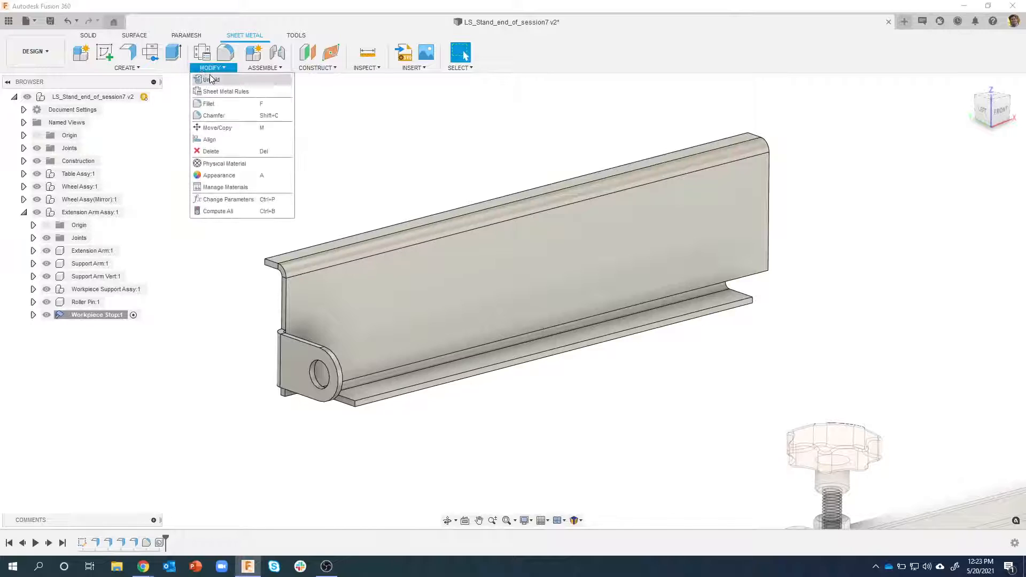
click(211, 80)
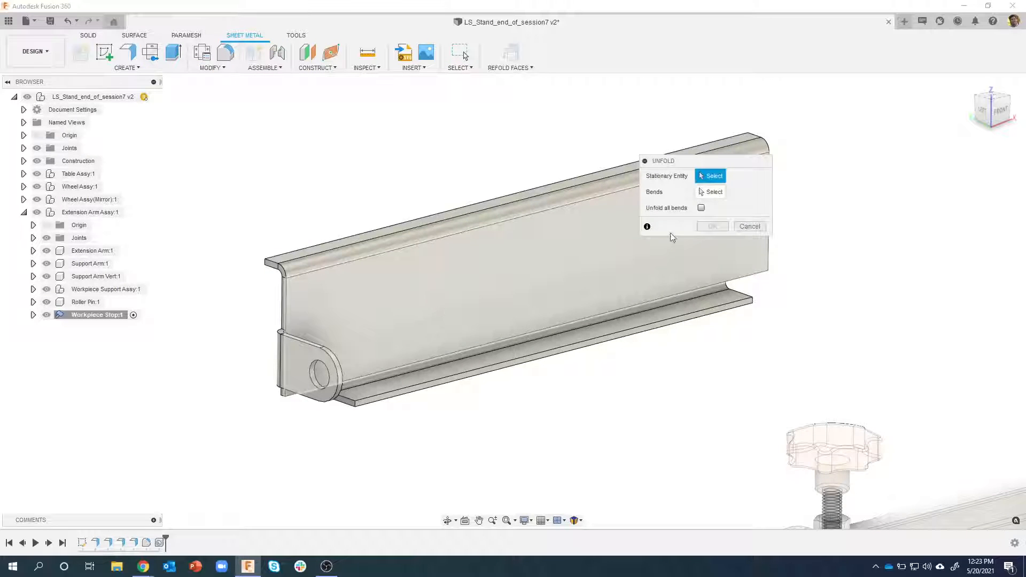
click(711, 175)
click(569, 259)
shift+middle_drag(536, 268, 332, 279)
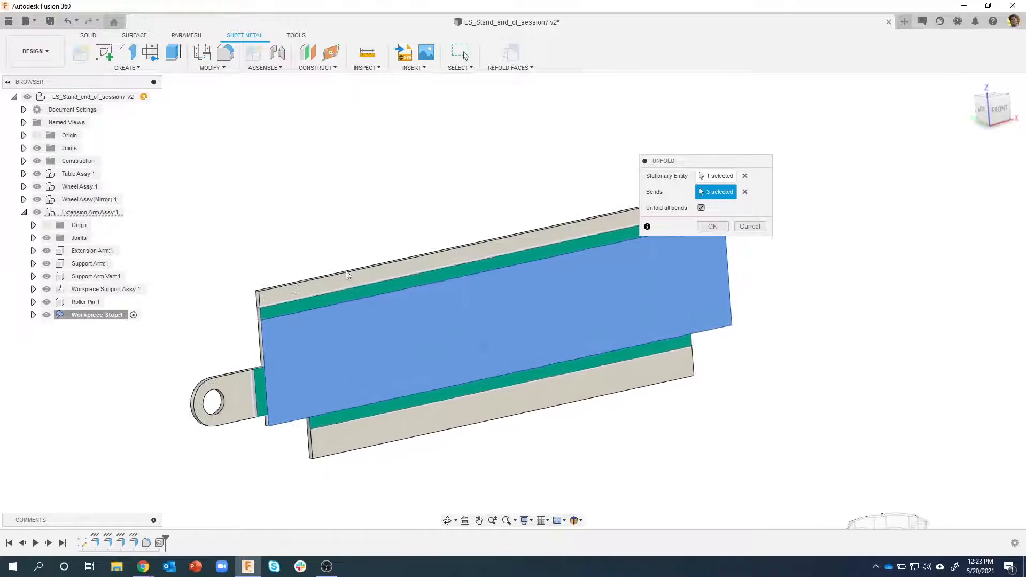
click(750, 227)
shift+middle_drag(270, 164, 276, 361)
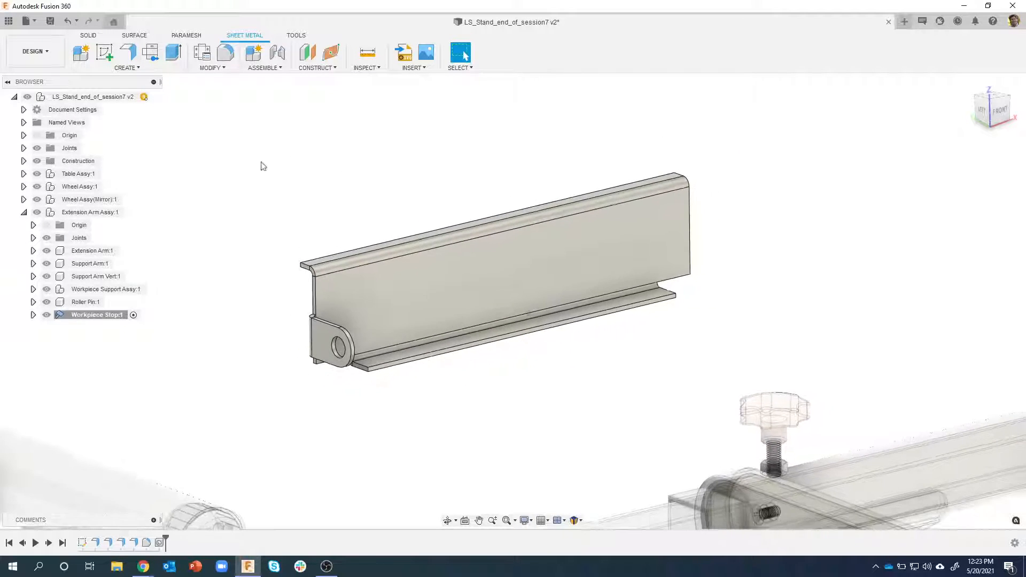
Show the top-level origin briefly to check its location relative to the workpiece stop, and hide it again
click(34, 136)
scroll(373, 154, down, 3)
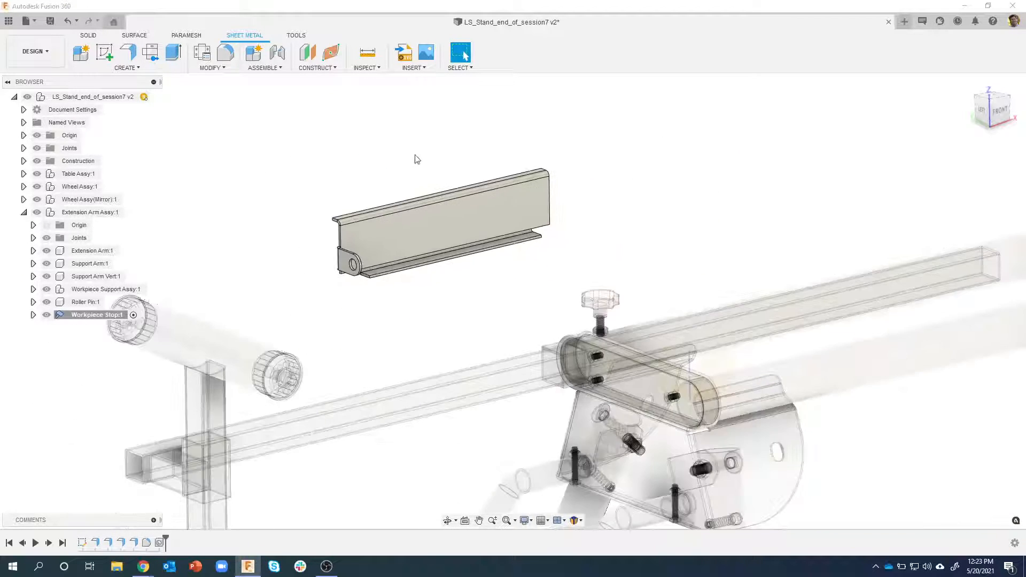
shift+middle_drag(768, 380, 81, 139)
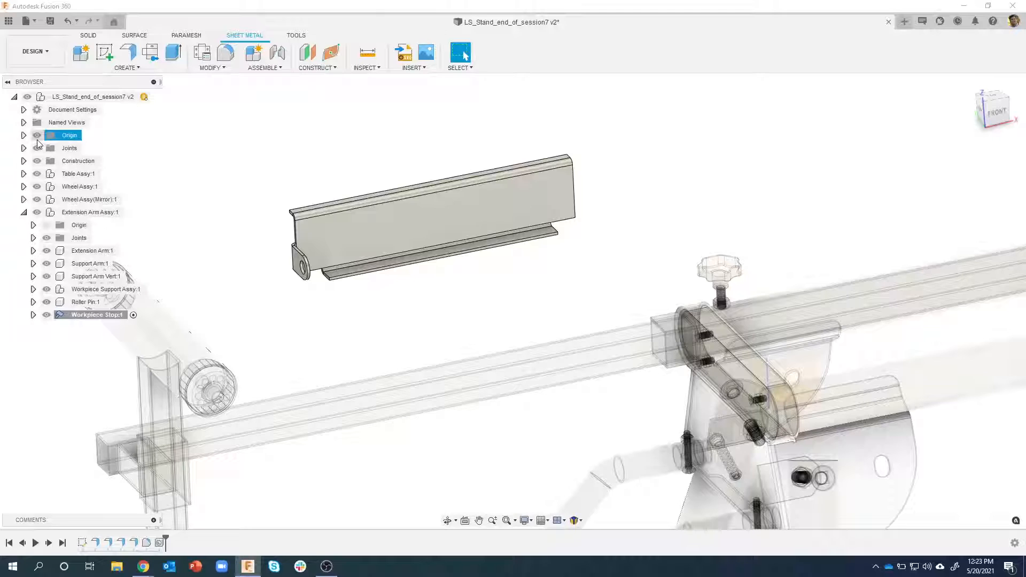
scroll(284, 155, up, 5)
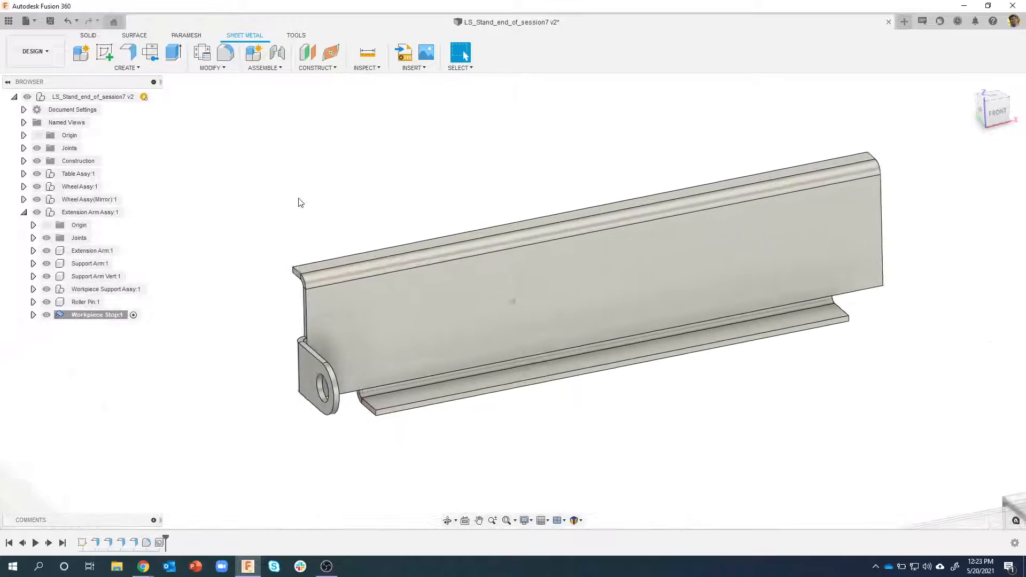
Create a midplane between the two opposite end faces of the workpiece stop's main wall
click(318, 68)
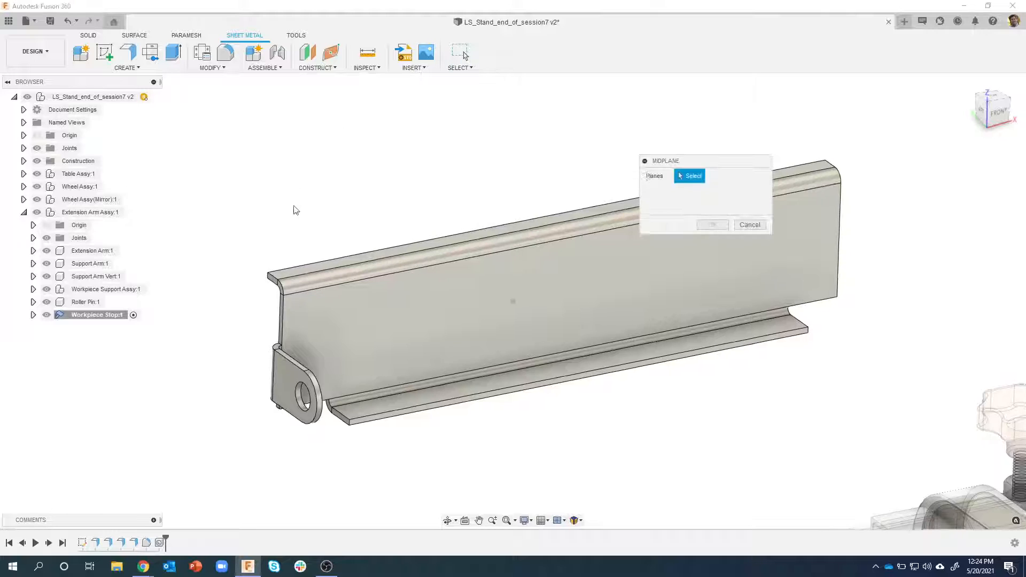
click(278, 319)
shift+middle_drag(449, 304, 710, 233)
click(652, 304)
click(713, 225)
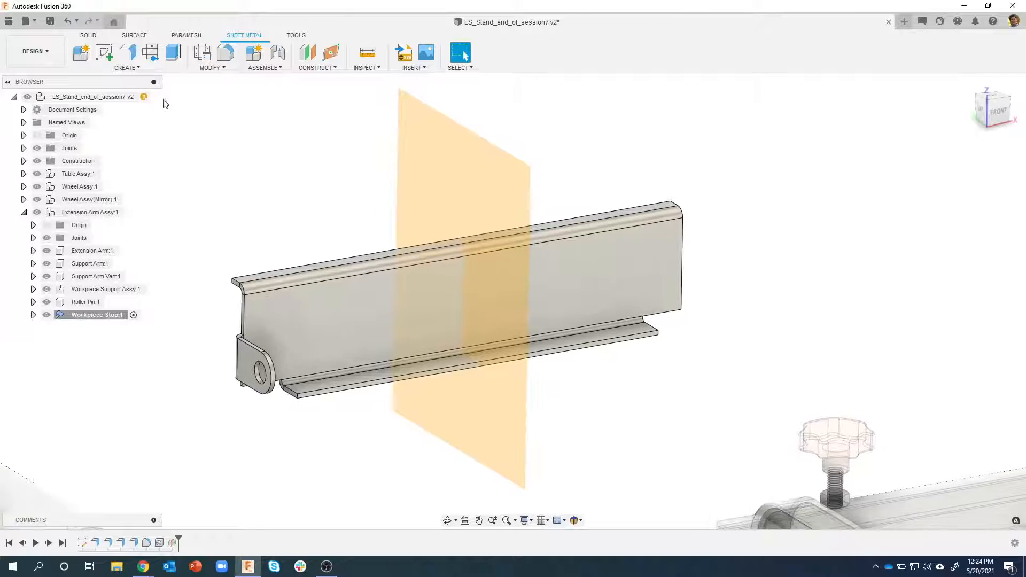
Start a Mirror of type Features with the side flange, its corner fillet and its hole as the objects
click(128, 68)
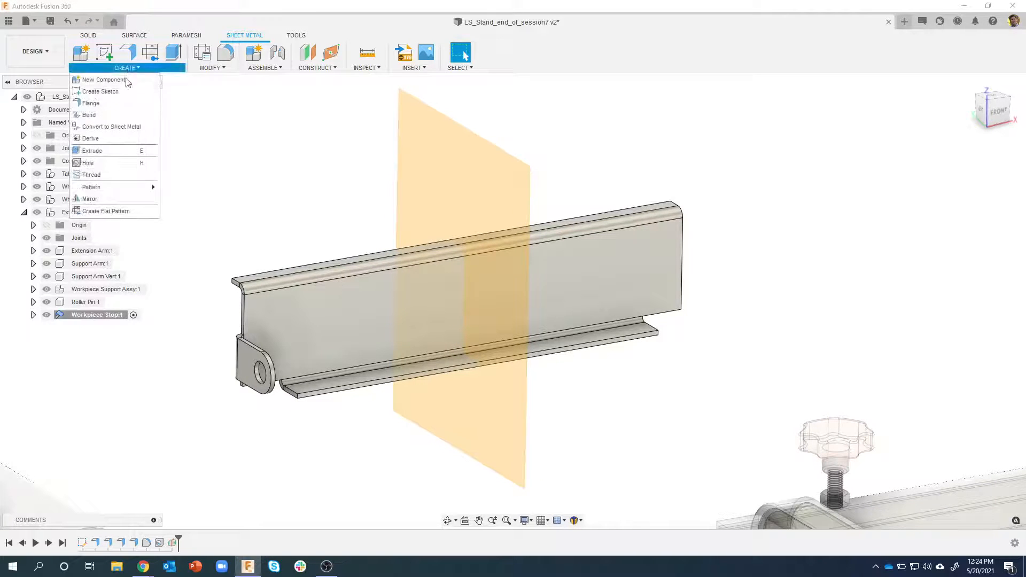
click(115, 201)
drag(736, 161, 776, 137)
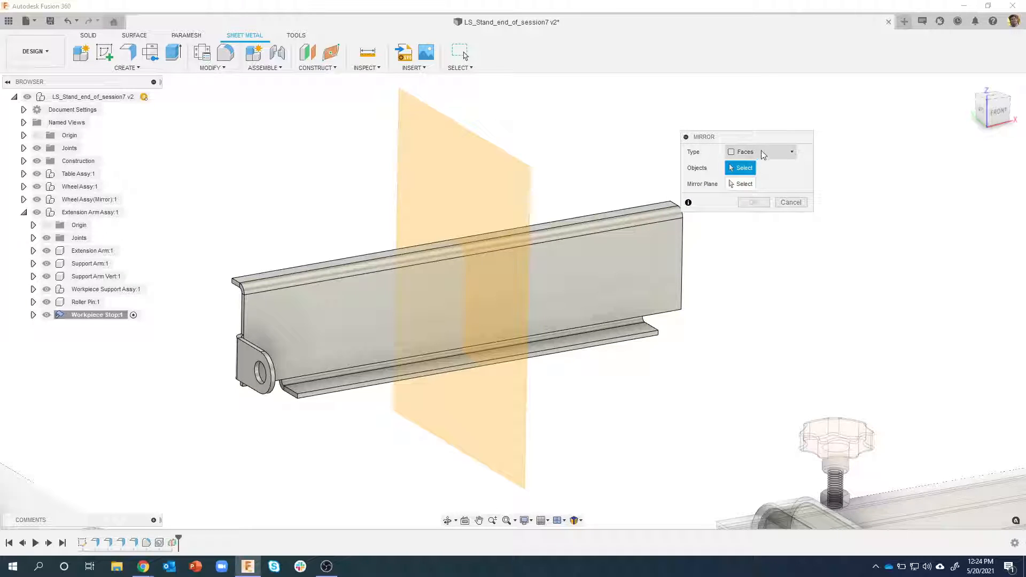
click(763, 154)
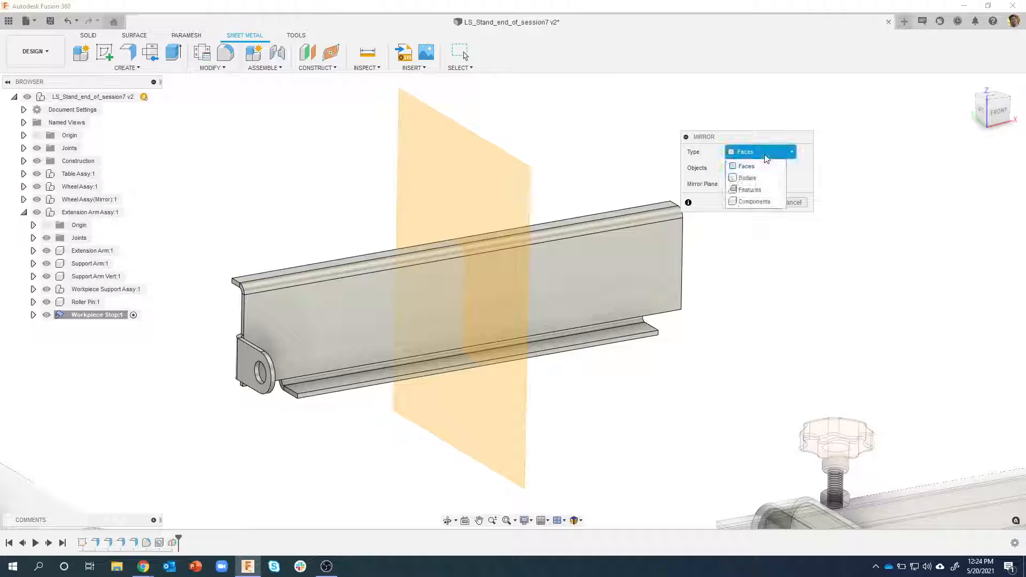
click(769, 195)
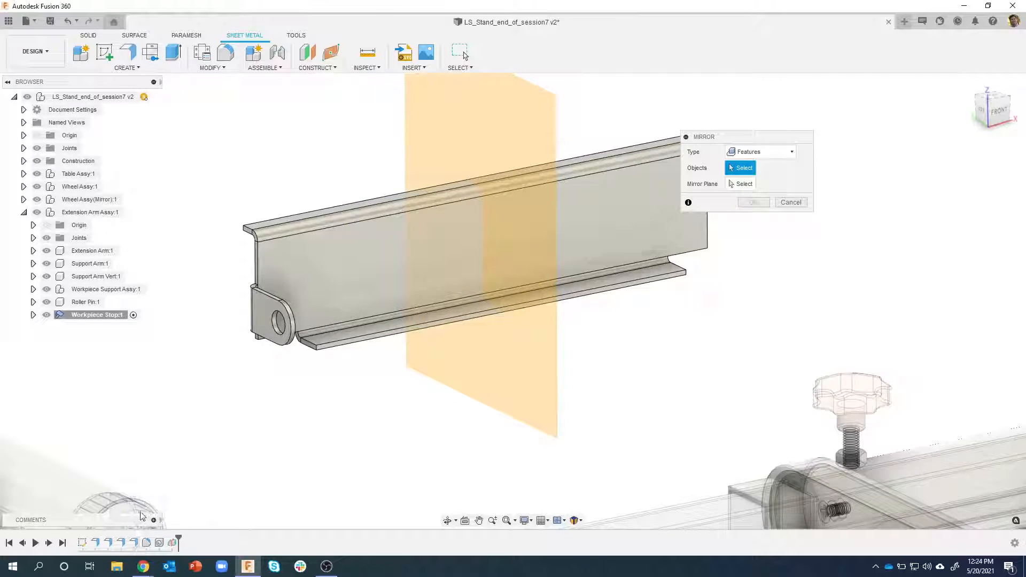
click(134, 543)
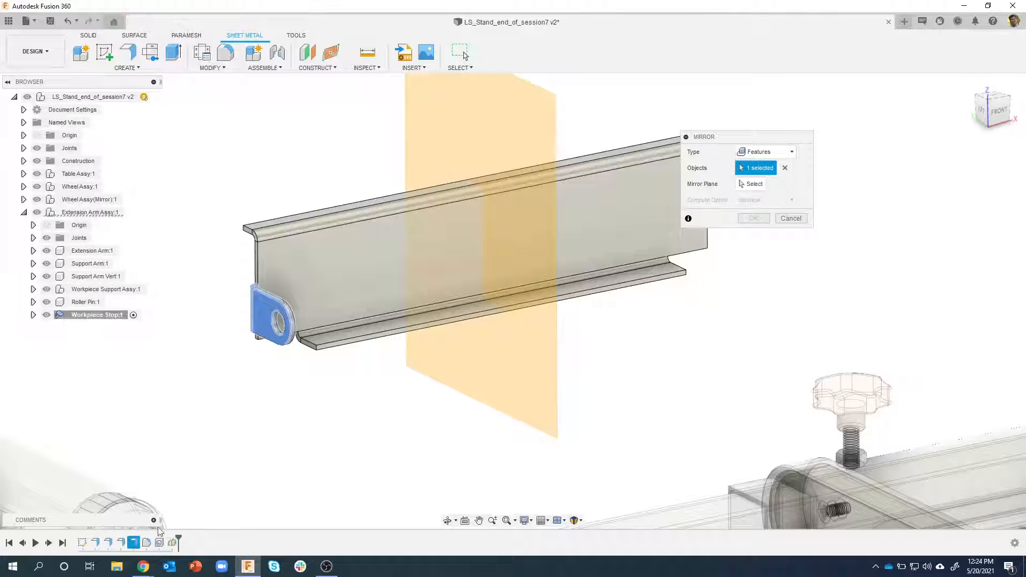
click(147, 543)
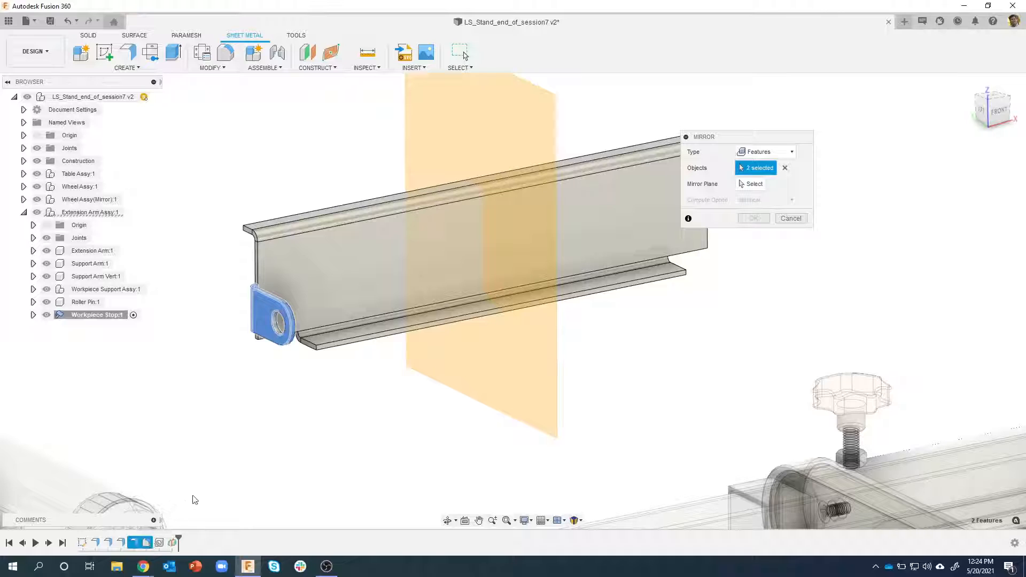
ctrl+click(159, 543)
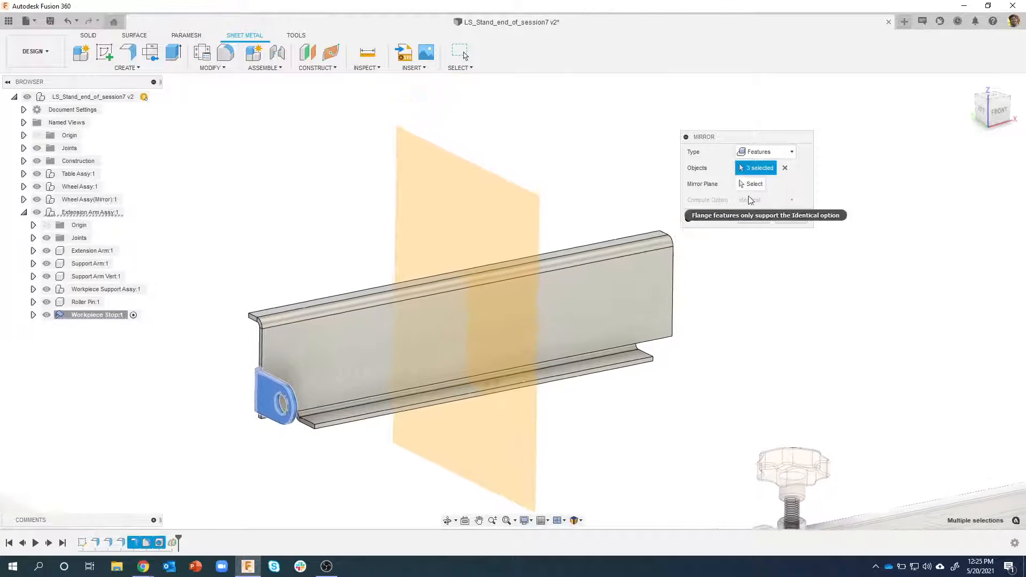
Use the midplane as the mirror plane and create the mirrored flange at the opposite end of the stop
click(750, 190)
click(484, 223)
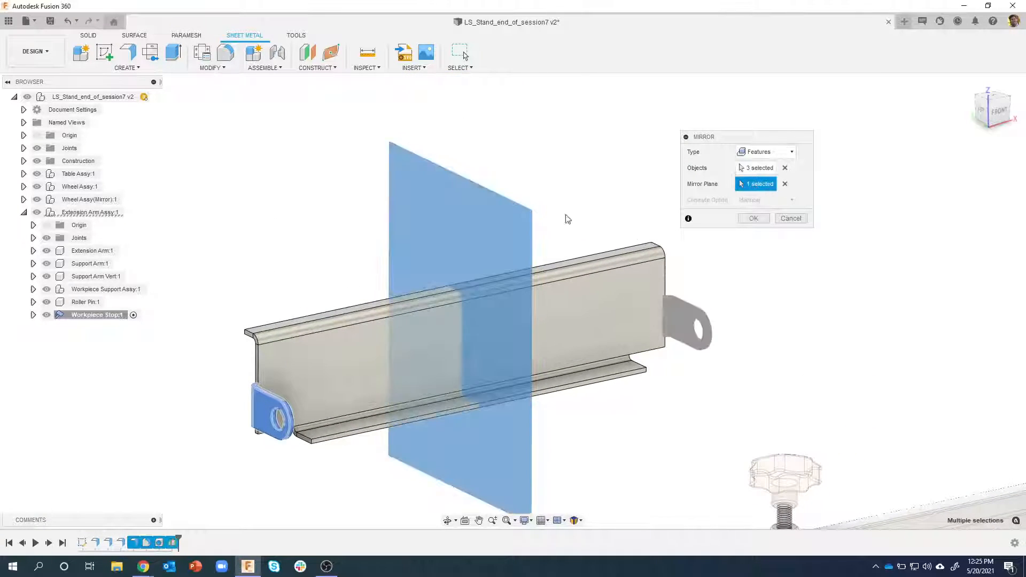
shift+middle_drag(704, 281, 448, 247)
click(751, 219)
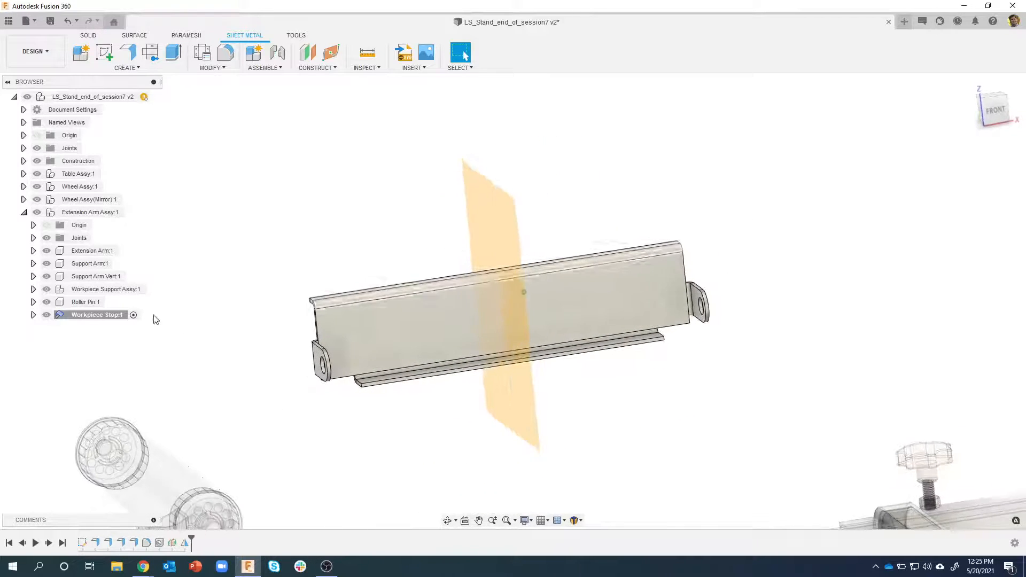
Expand the Workpiece Stop component and hide its Construction folder containing the midplane
click(34, 315)
click(56, 380)
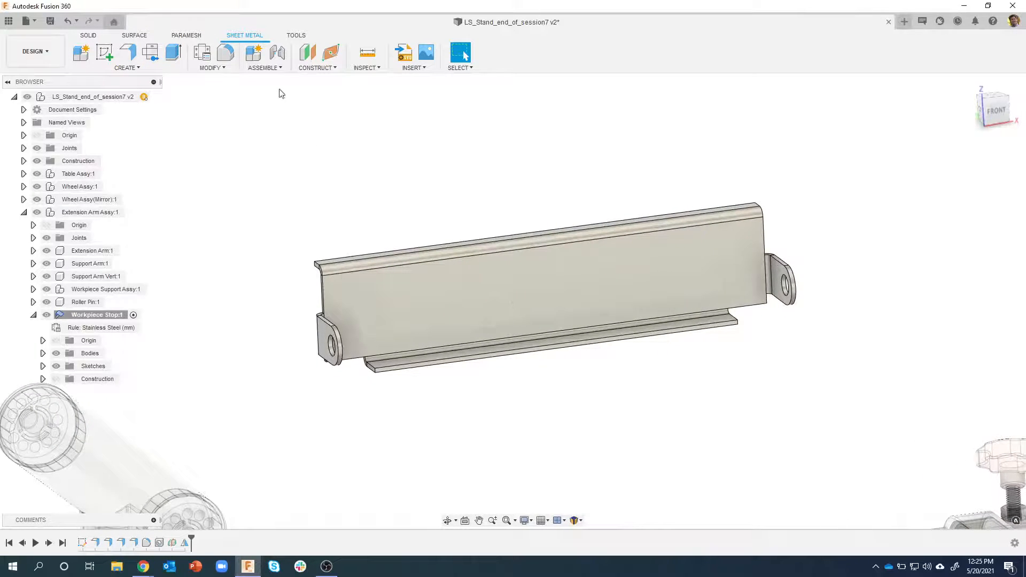
Preview unfolding all bends of the workpiece stop with its main wall face as the stationary entity, and discard the unfold
click(217, 72)
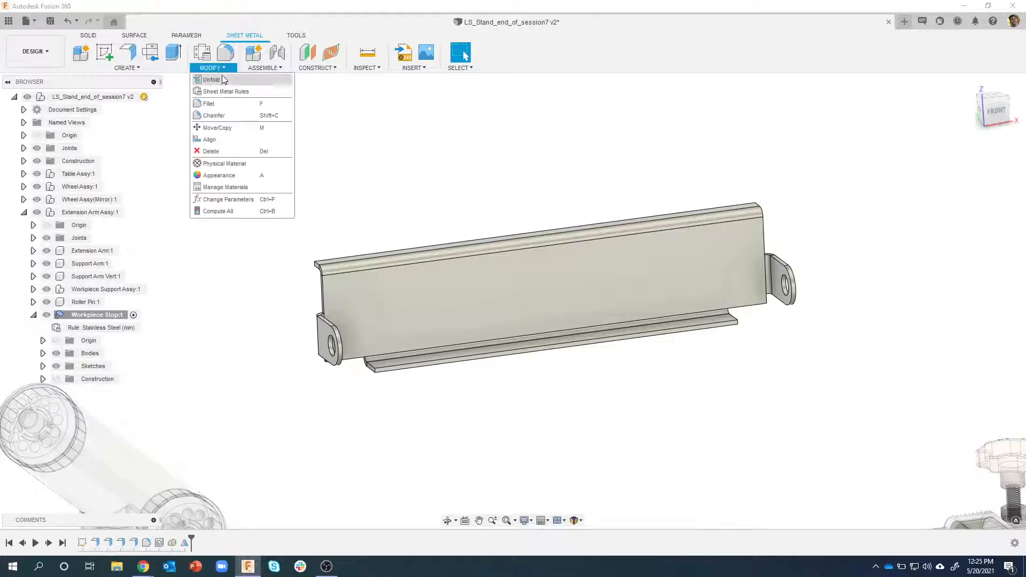
click(212, 80)
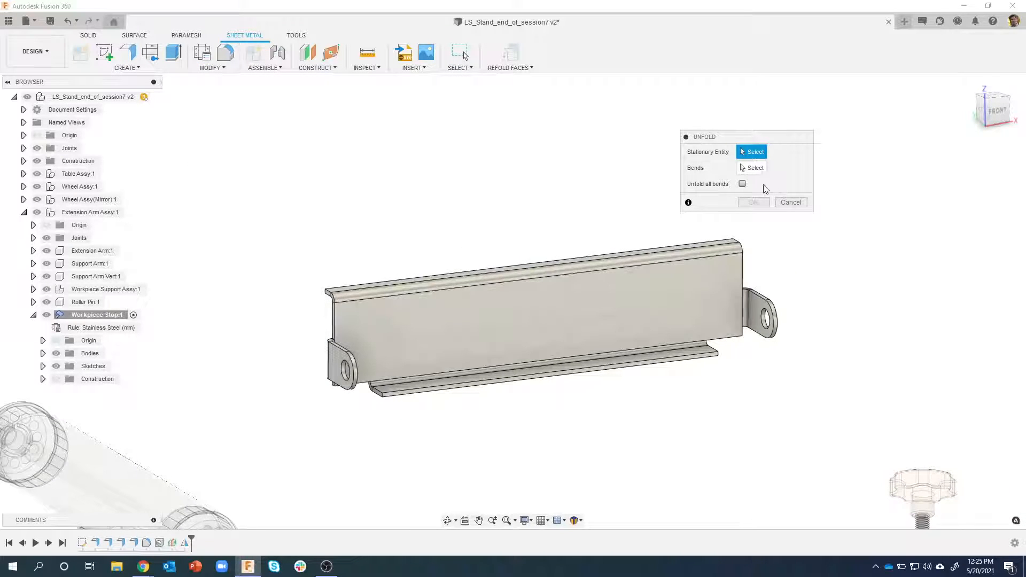
click(517, 323)
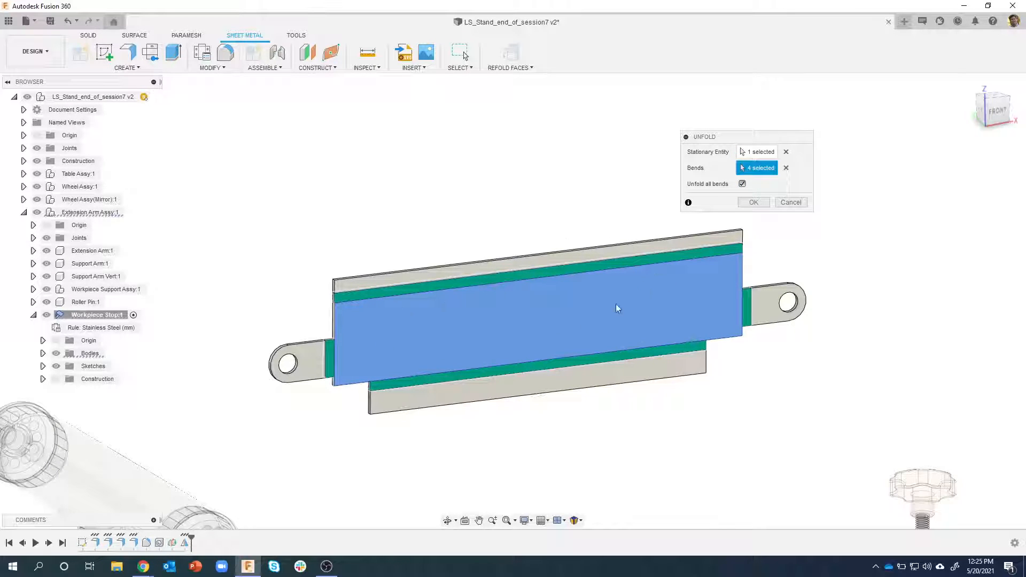
click(791, 203)
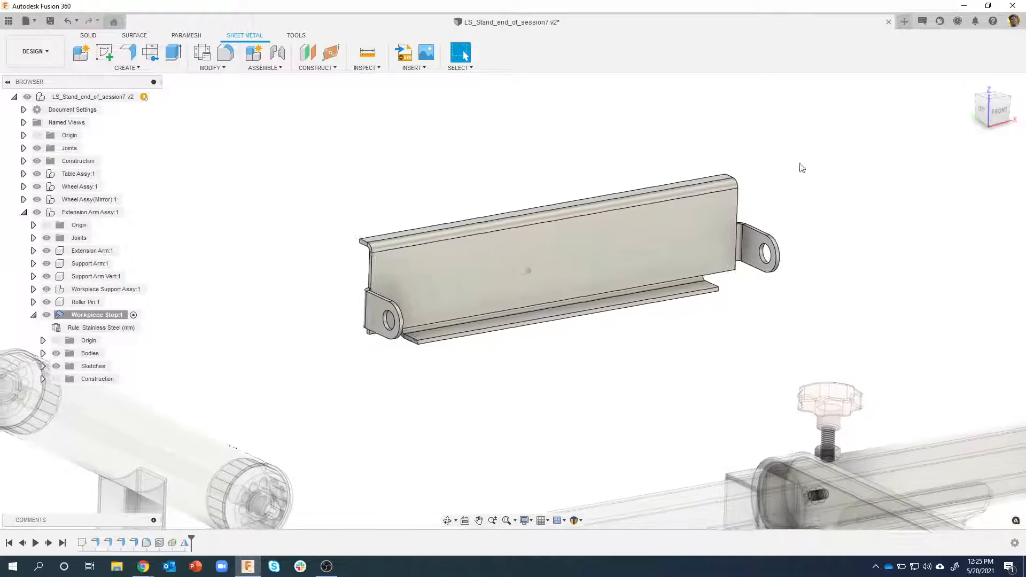
Start a 5 mm fillet on the upper flange, main wall and lower flange corner edges at one end of the workpiece stop
scroll(301, 229, up, 3)
scroll(412, 271, up, 5)
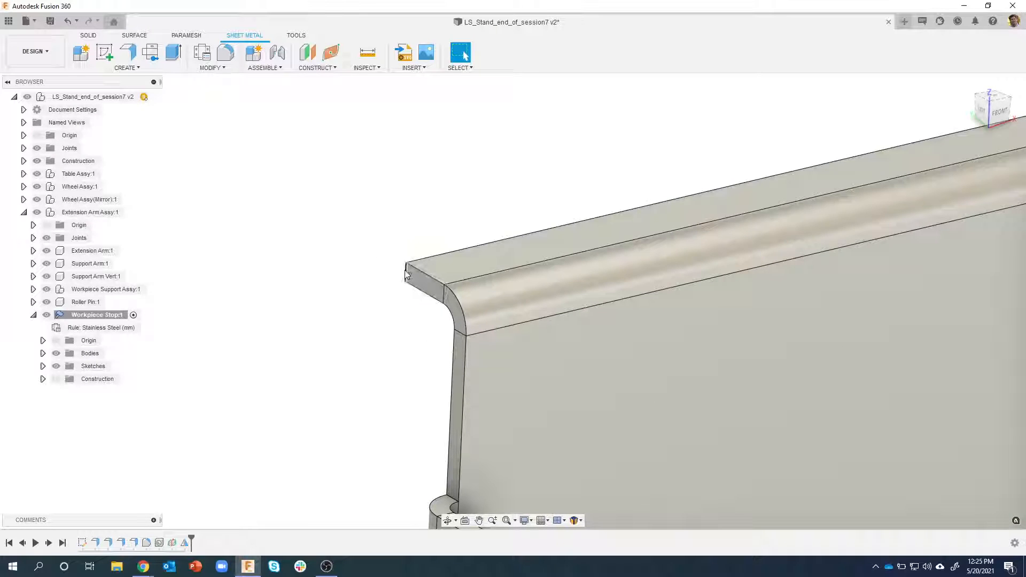
right_click(406, 274)
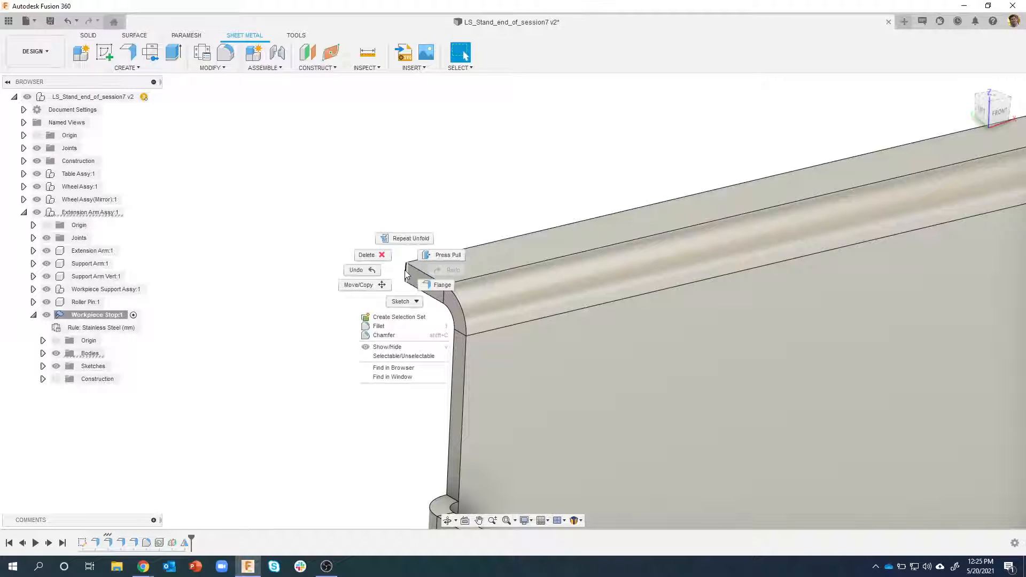
click(389, 332)
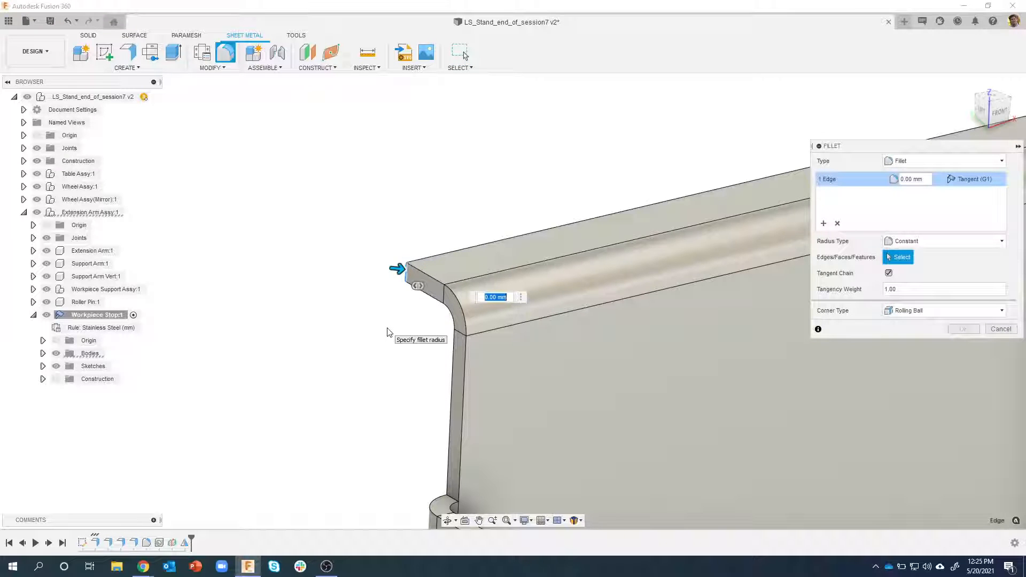
text(5)
scroll(406, 206, down, 5)
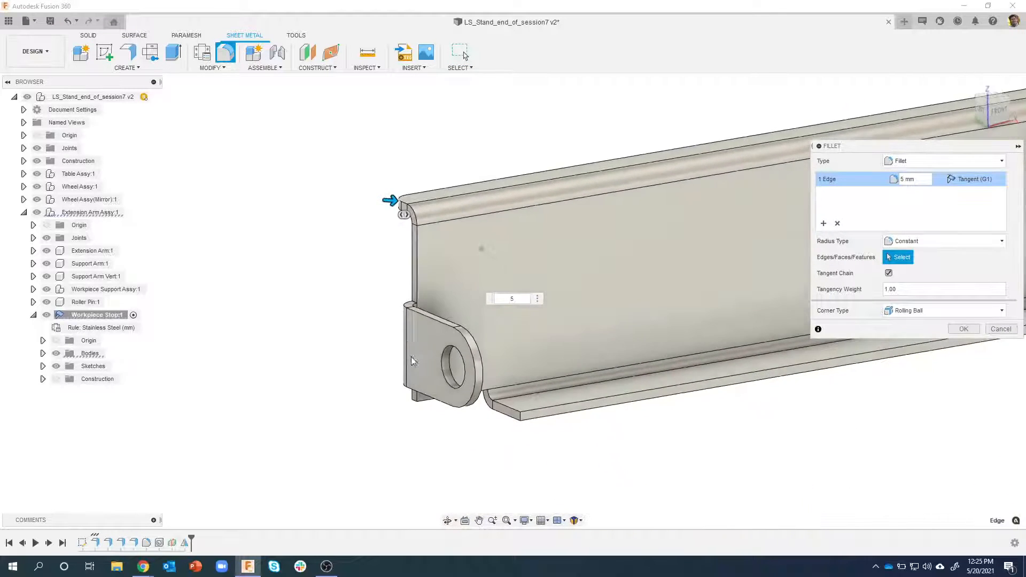
scroll(411, 350, up, 3)
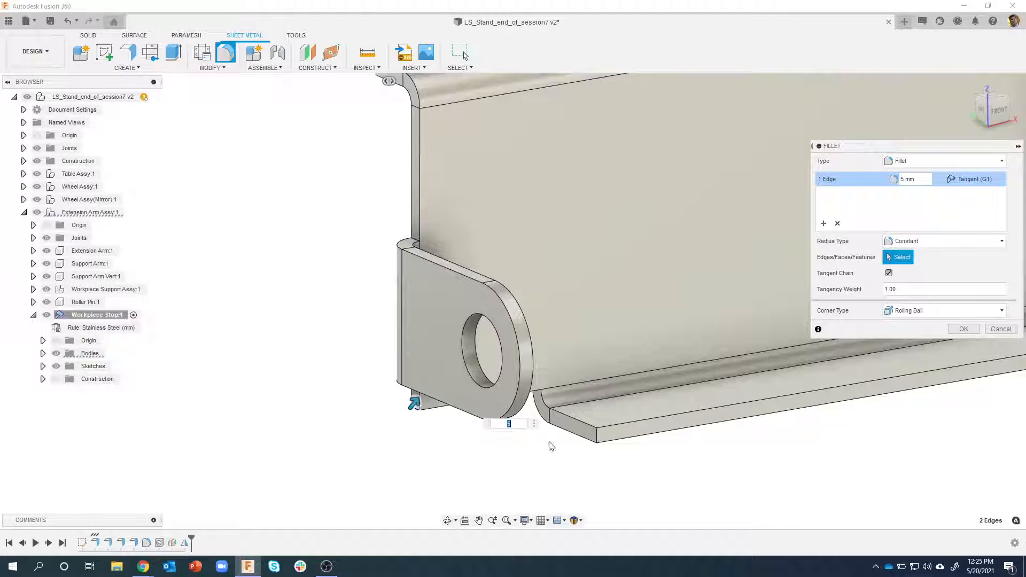
click(598, 437)
click(600, 435)
scroll(619, 408, down, 6)
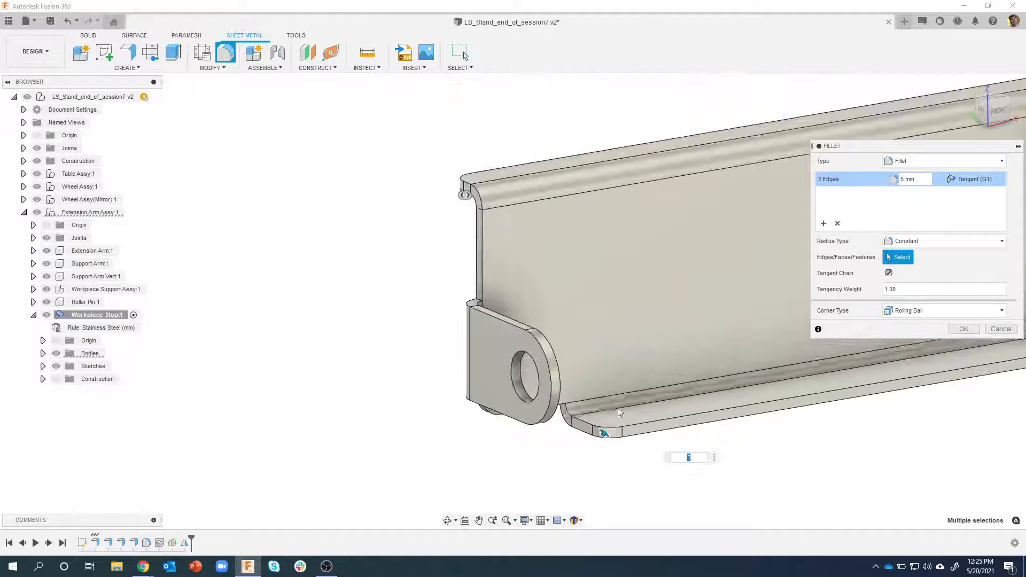
Add the three matching corner edges at the stop's opposite end to the 5 mm fillet and create it
scroll(616, 412, up, 6)
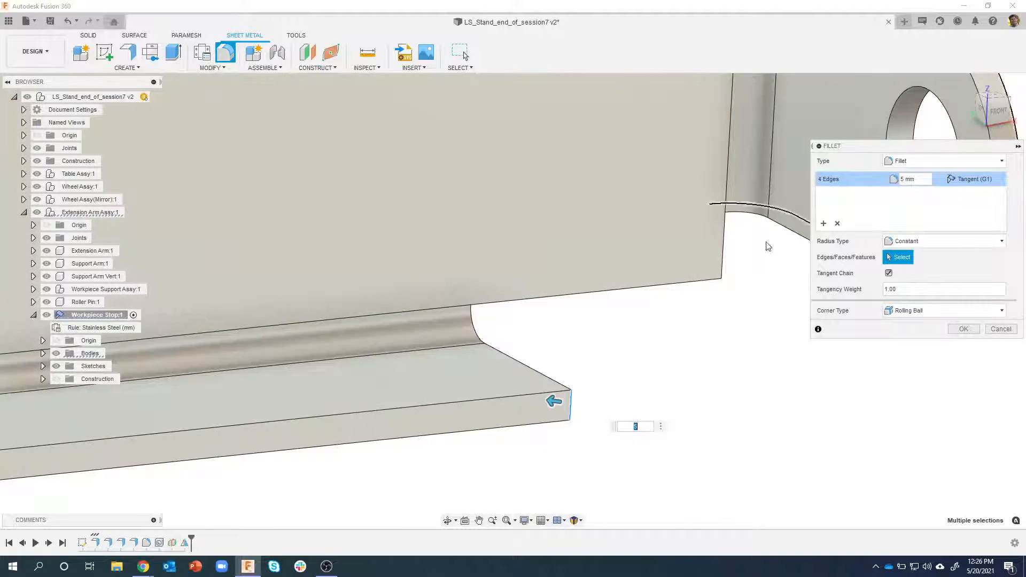
click(703, 265)
shift+middle_drag(725, 452, 692, 200)
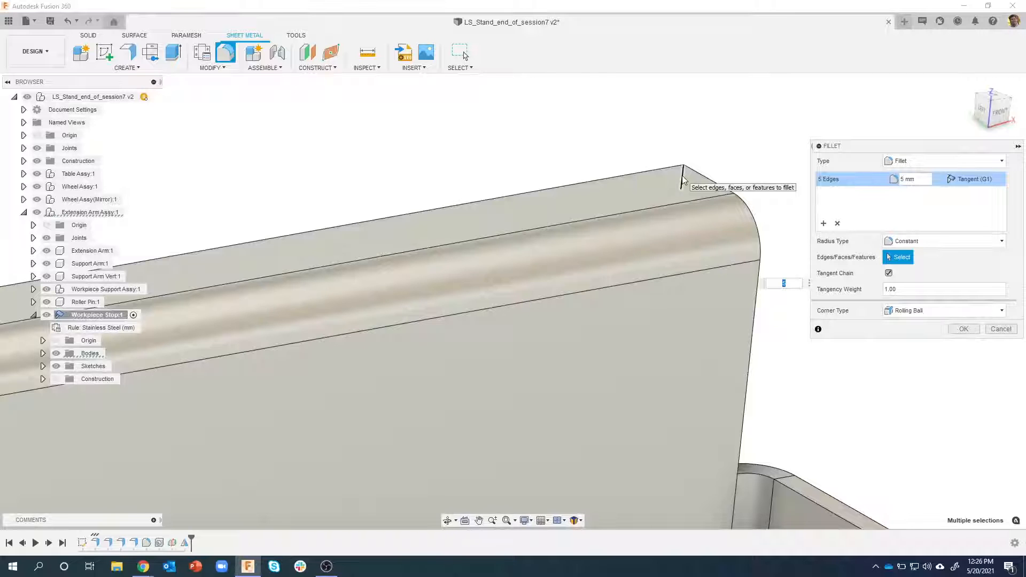
click(682, 181)
scroll(743, 315, down, 6)
middle_drag(740, 312, 579, 297)
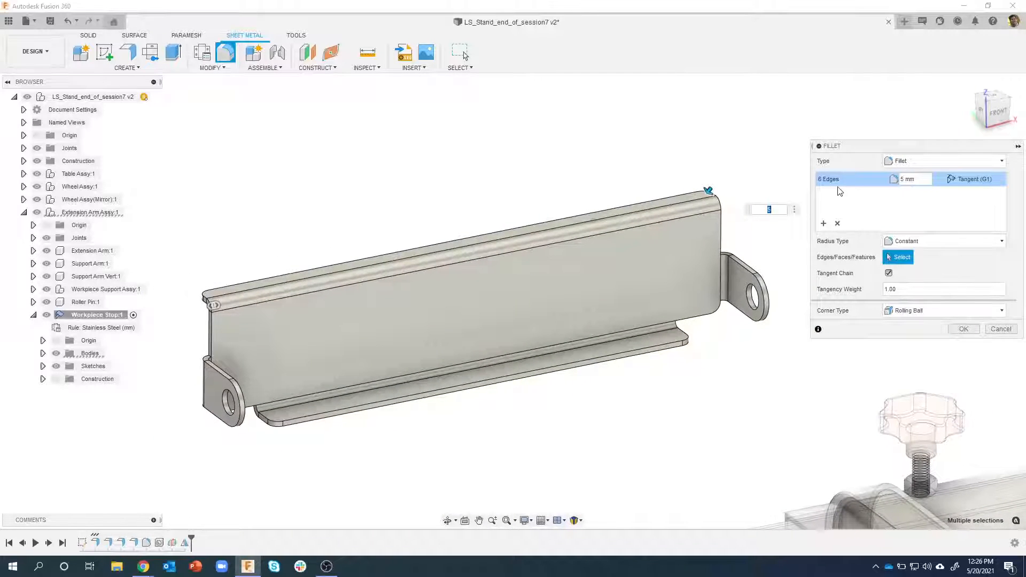
click(963, 330)
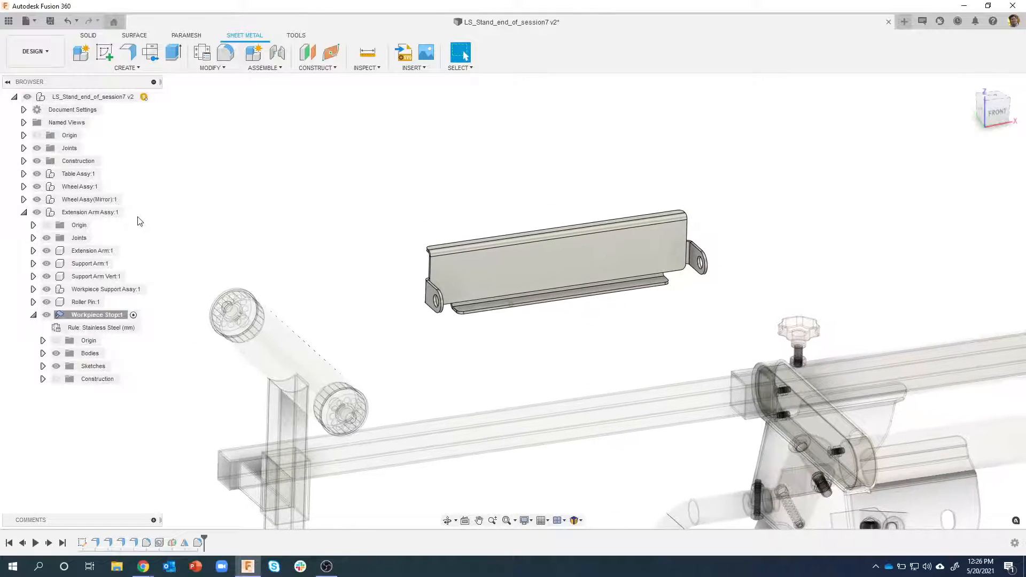
Activate the Extension Arm Assy component and start a joint with Revolute motion
click(110, 213)
click(130, 213)
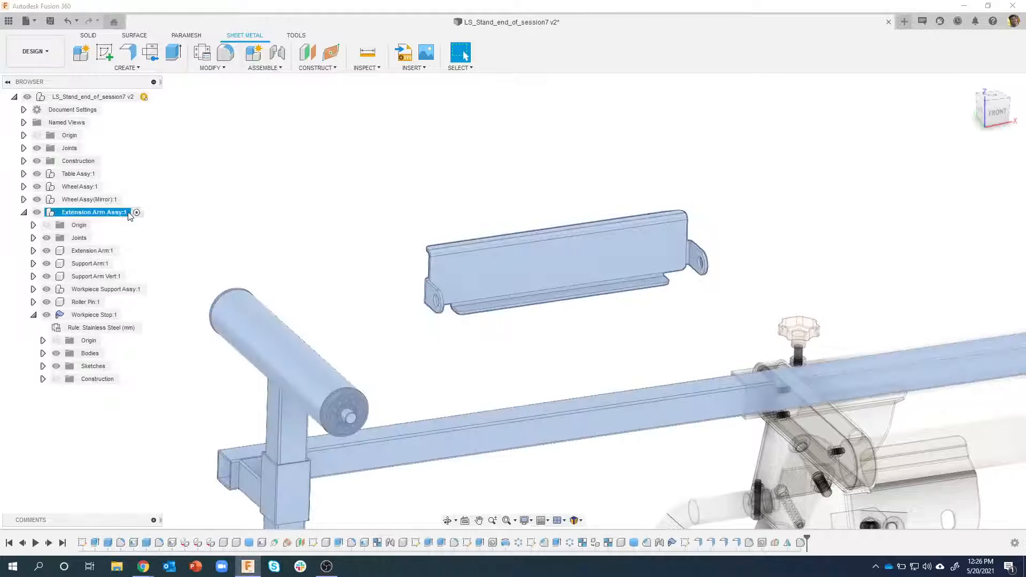
click(184, 188)
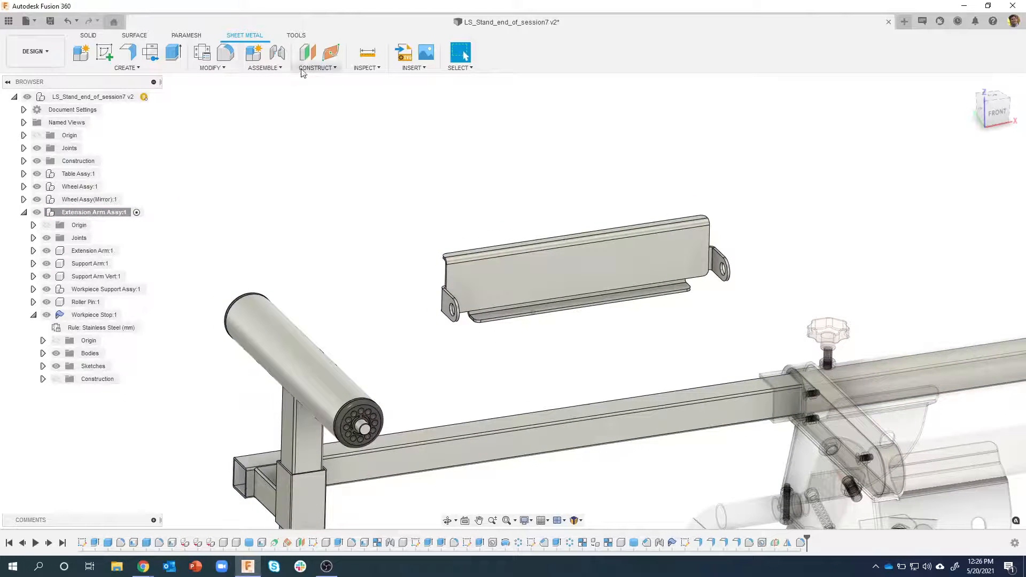
click(278, 54)
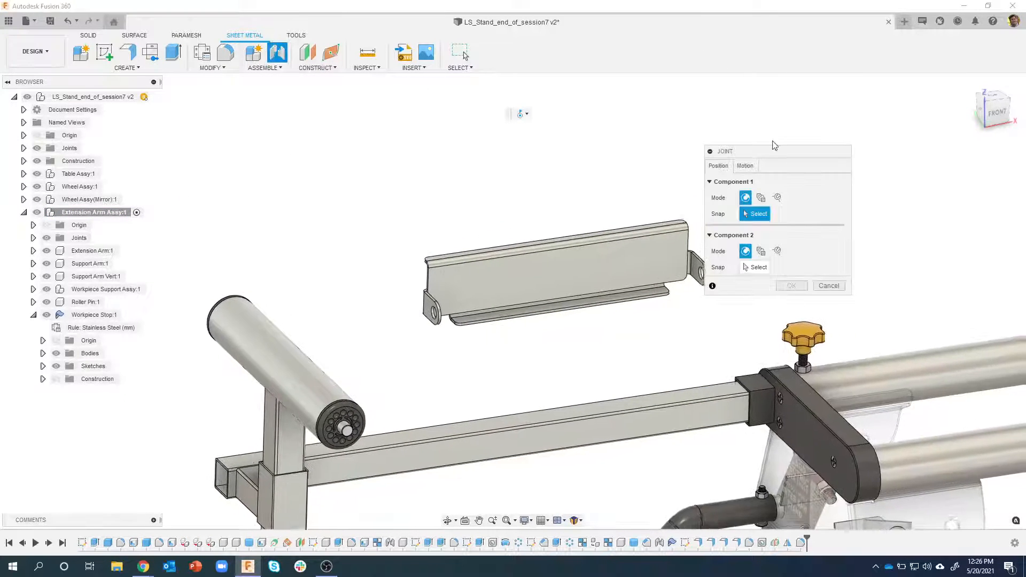
drag(789, 150, 844, 130)
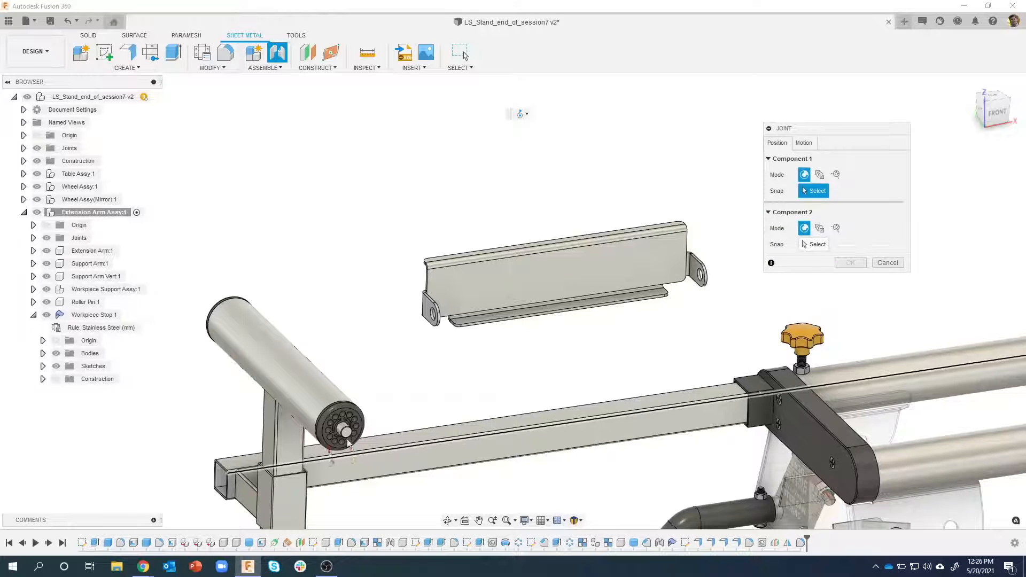
click(803, 143)
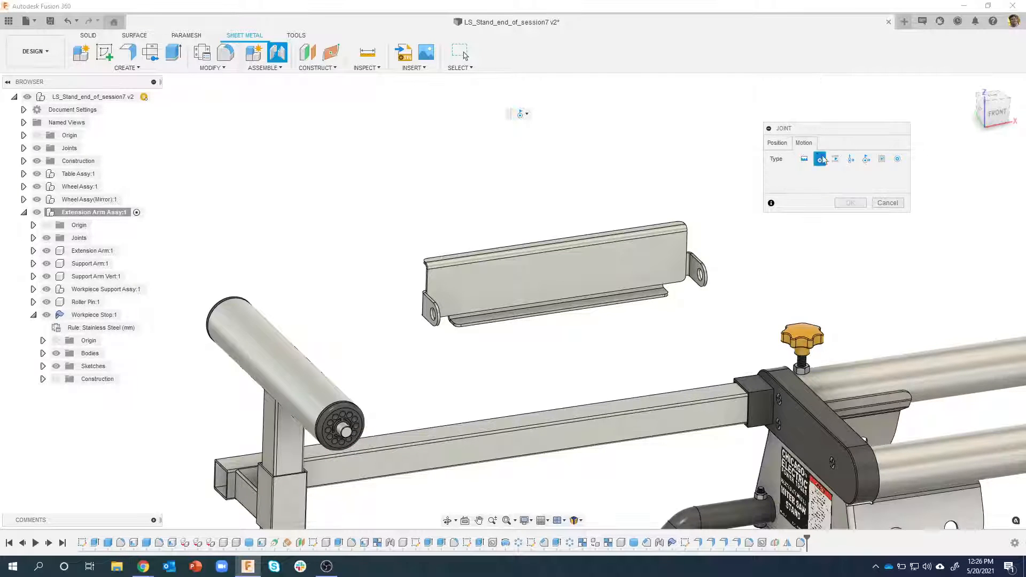
click(777, 143)
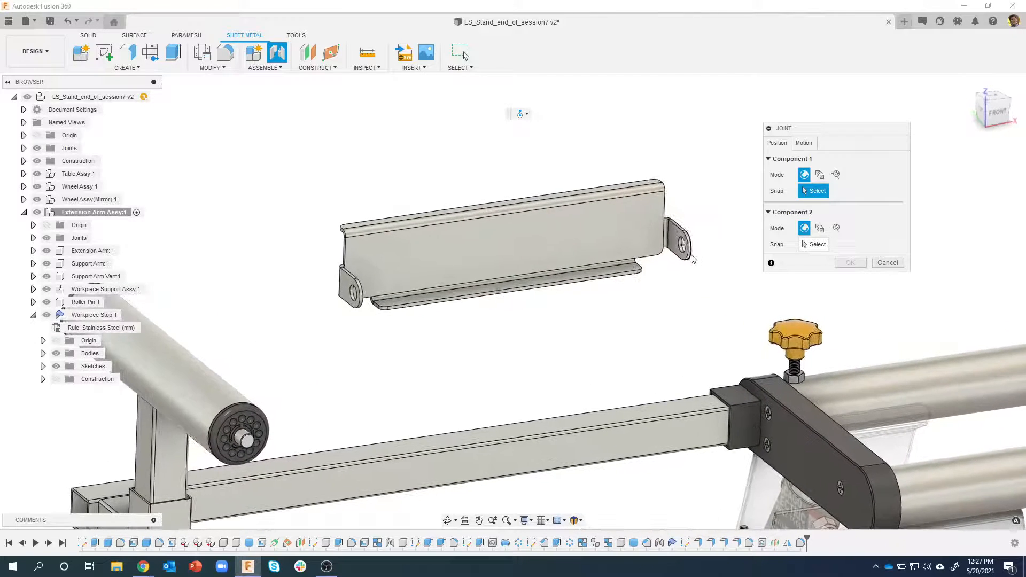
Define the joint's first component between the inner faces of the stop's two side flanges, snapped to the center of a flange hole
scroll(670, 246, up, 5)
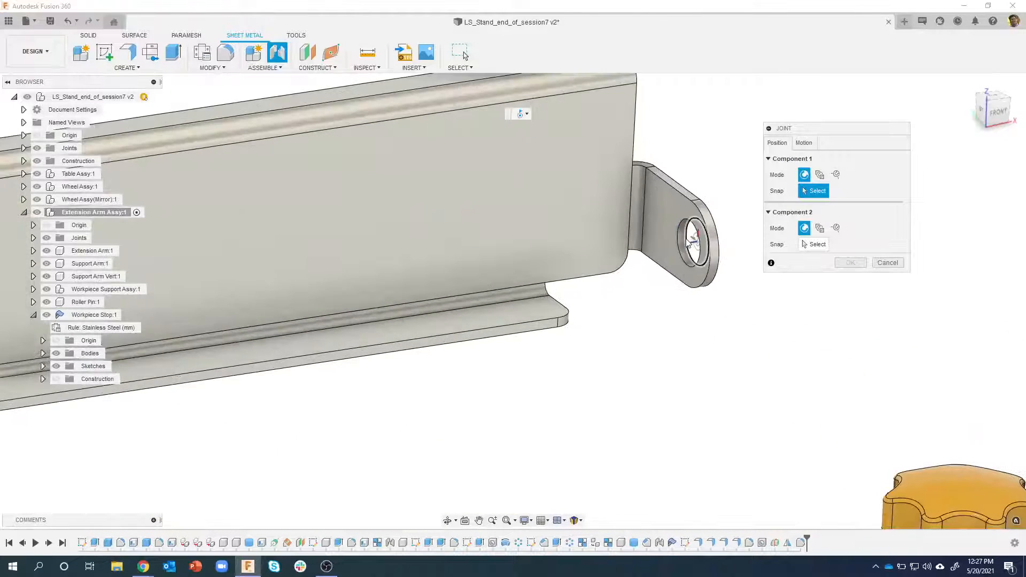
scroll(572, 318, down, 6)
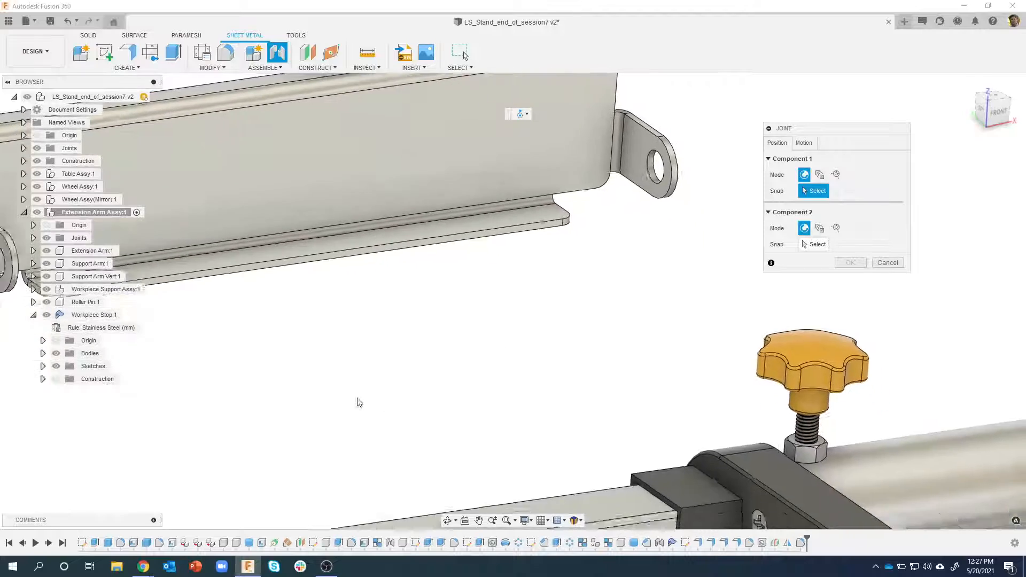
scroll(292, 394, down, 2)
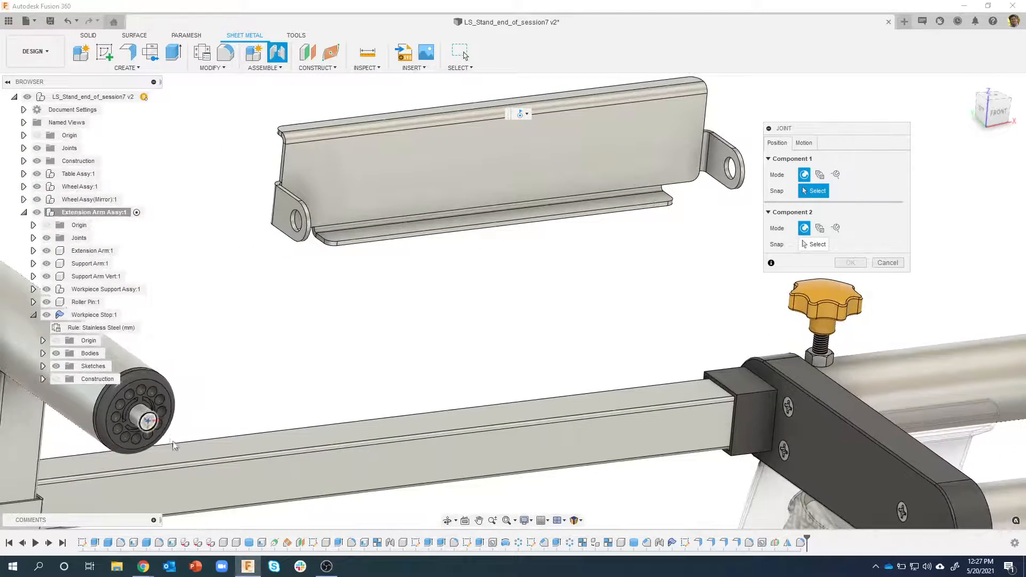
scroll(411, 329, down, 1)
middle_drag(411, 330, 475, 358)
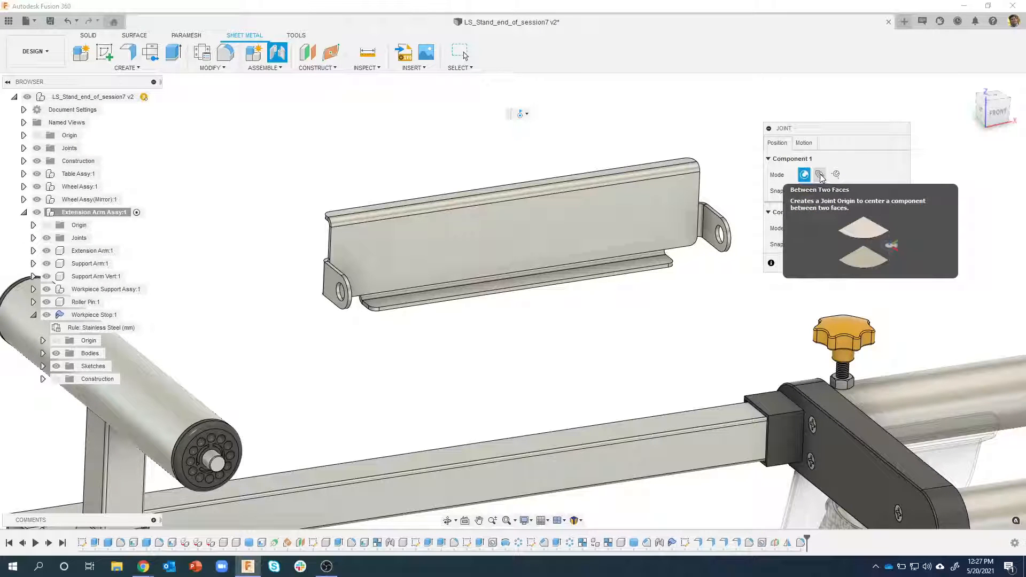
click(820, 175)
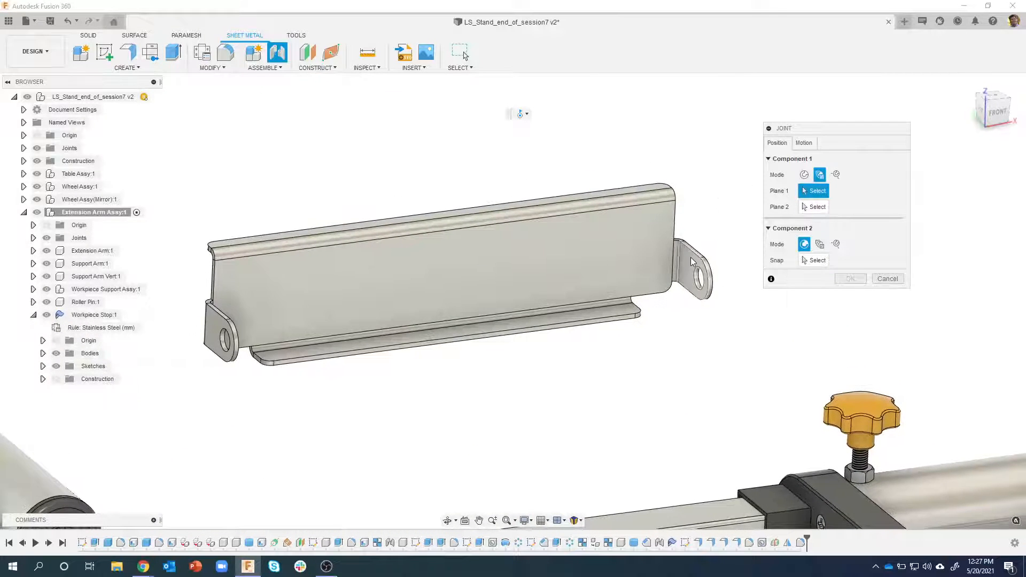
click(693, 265)
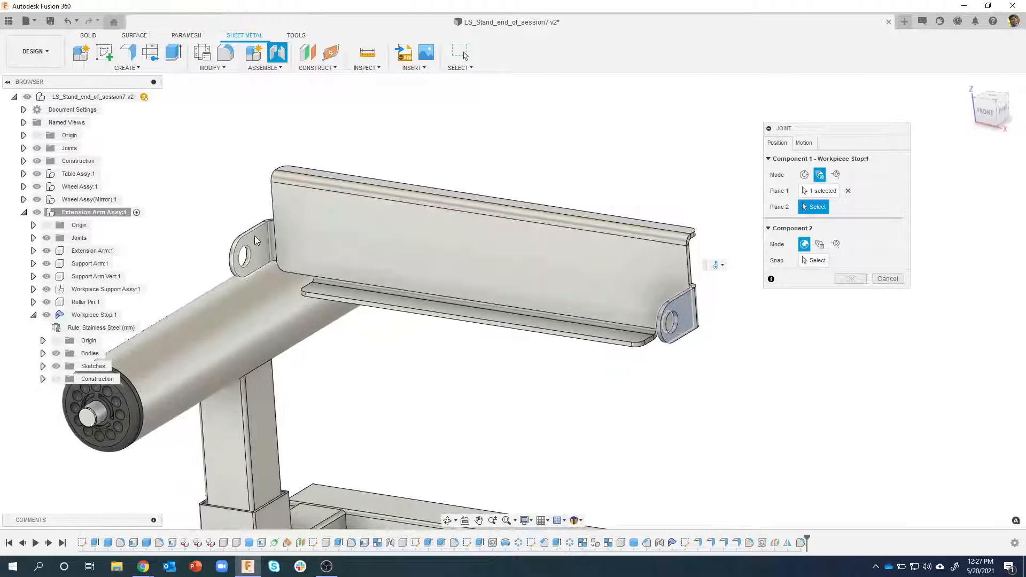
click(255, 237)
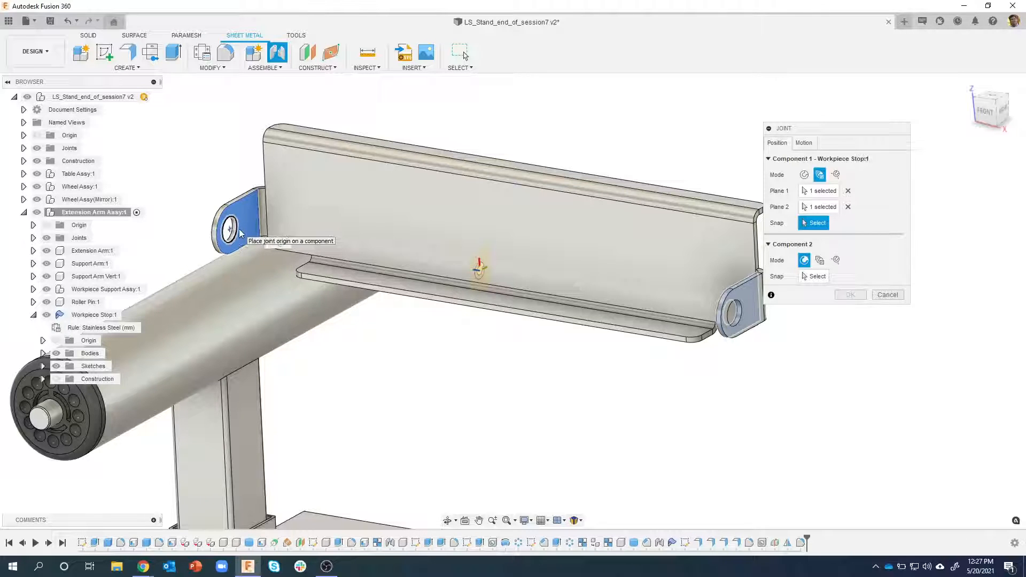
click(238, 232)
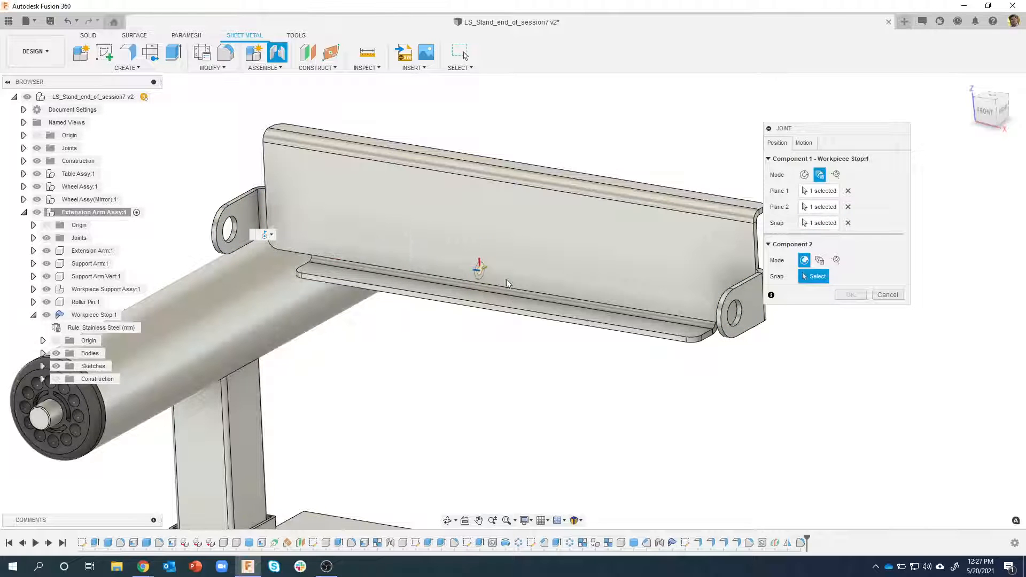
Set the joint's second component snap to the middle of the Roller Pin inside the roller
shift+middle_drag(474, 271, 409, 257)
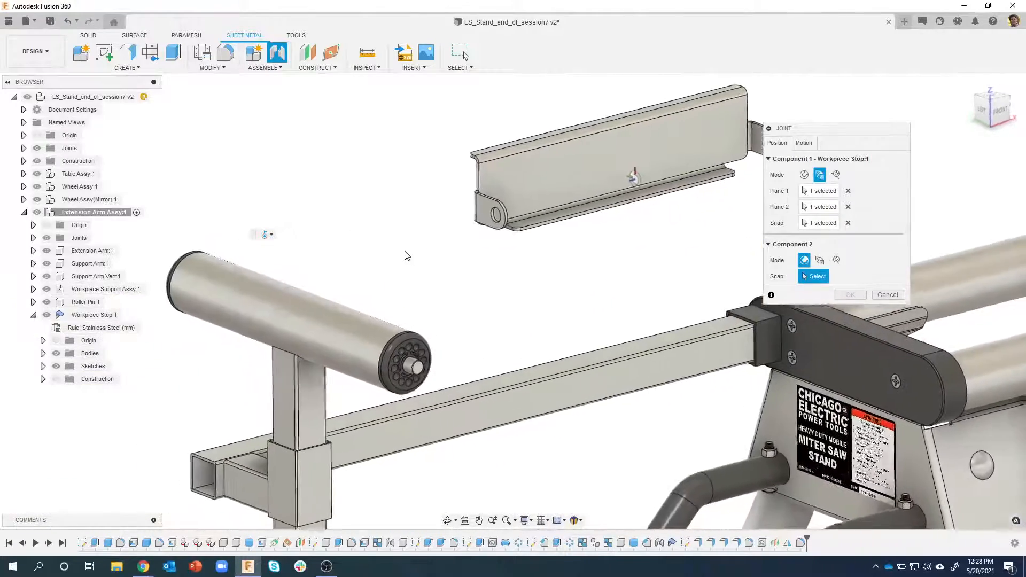
scroll(407, 253, up, 3)
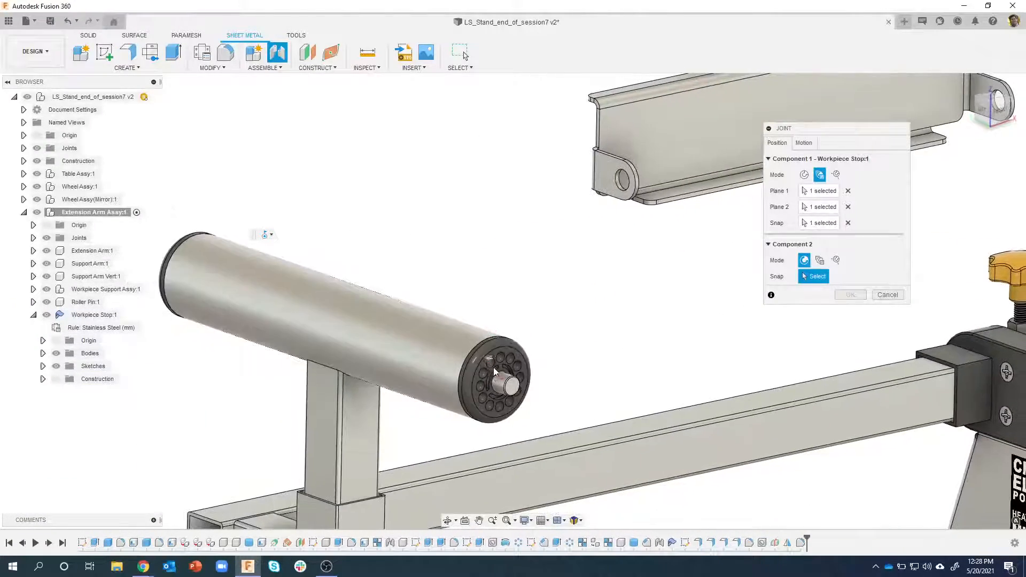
click(346, 331)
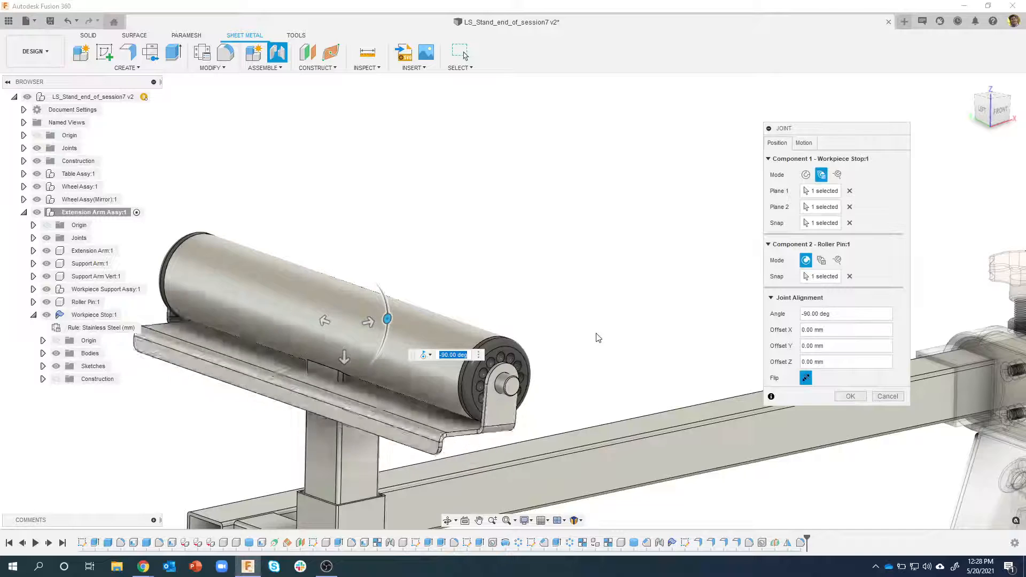
Animate the revolute joint about the Z Axis to check how the workpiece stop swings around the roller
shift+middle_drag(596, 334, 527, 313)
click(804, 143)
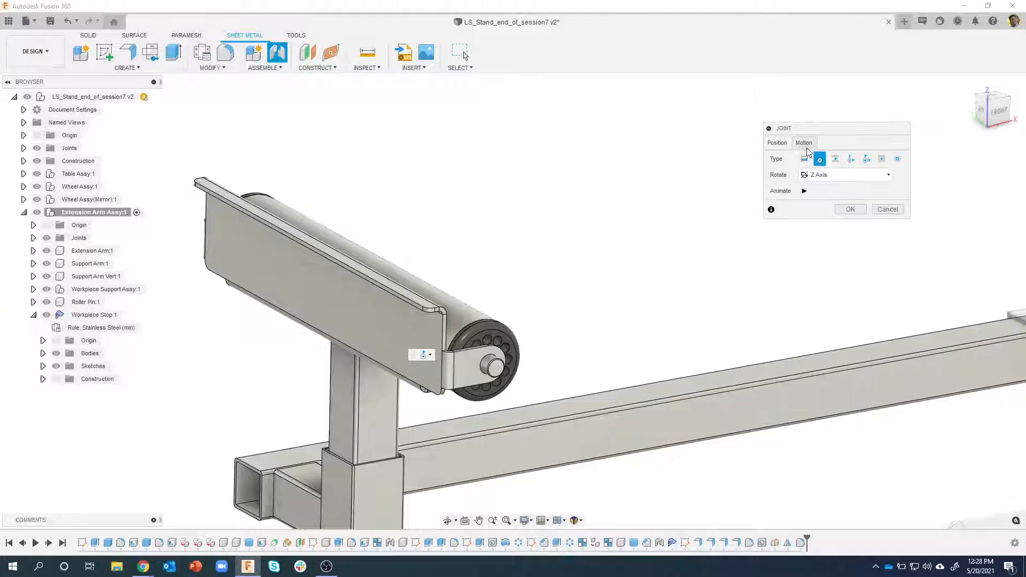
click(804, 191)
shift+middle_drag(625, 269, 649, 305)
click(805, 192)
shift+middle_drag(729, 209, 534, 246)
Set the joint alignment angle to 90 degrees so the stop sits on the roller's other side, and create the joint
click(777, 142)
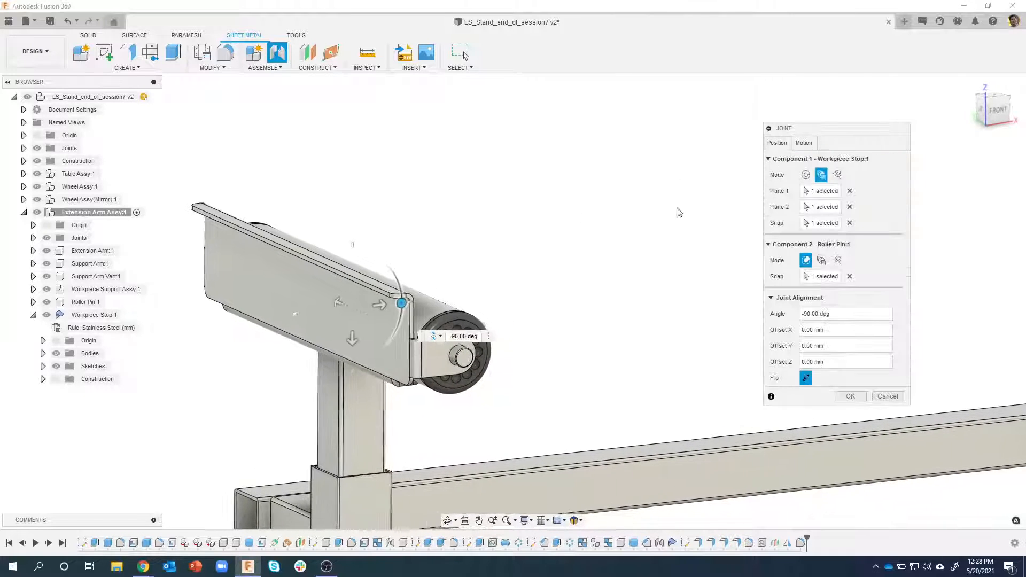
shift+middle_drag(403, 291, 426, 297)
drag(425, 298, 318, 313)
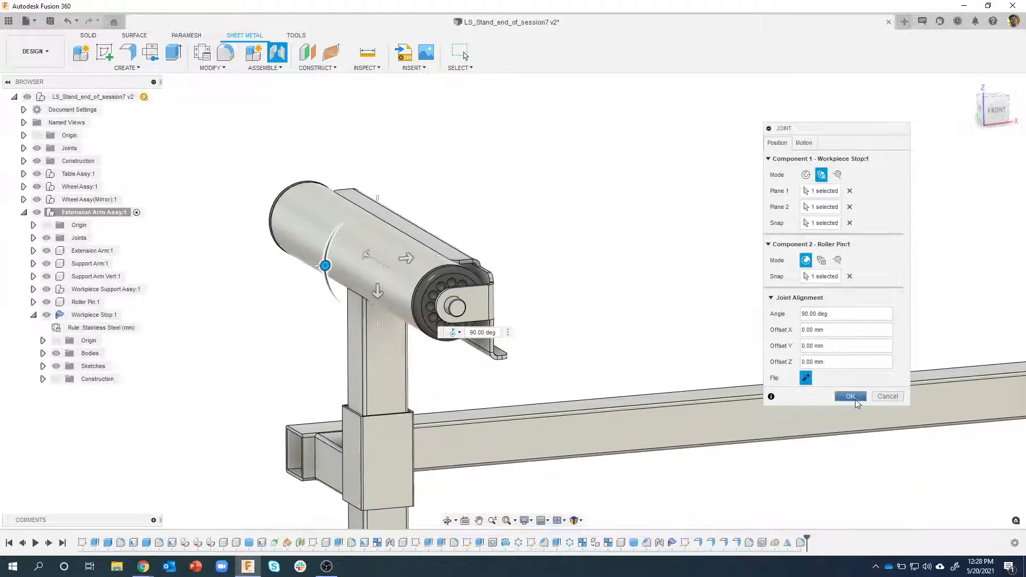
click(850, 396)
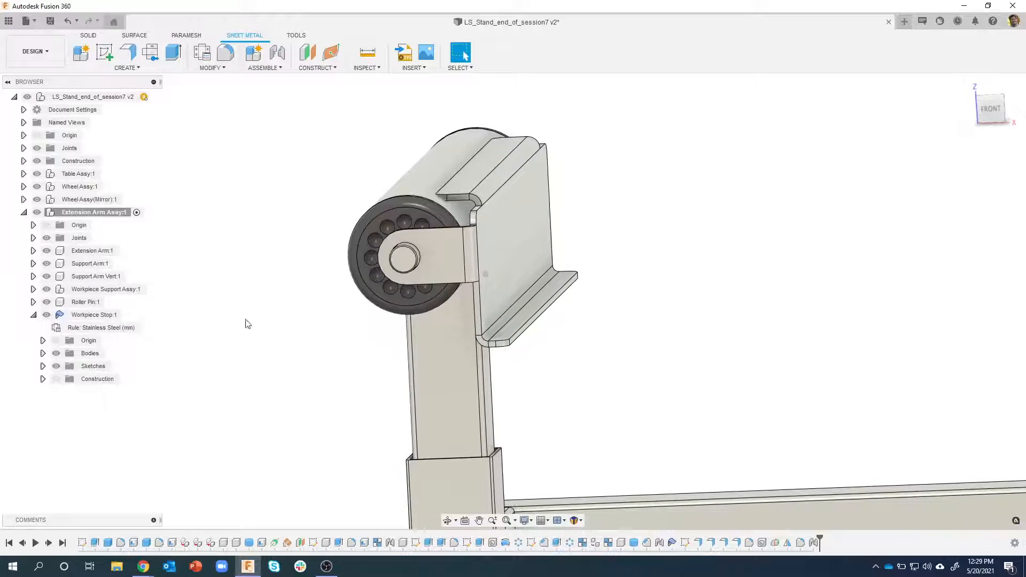
Activate the Workpiece Stop component so its own sheet metal features can be edited
click(94, 315)
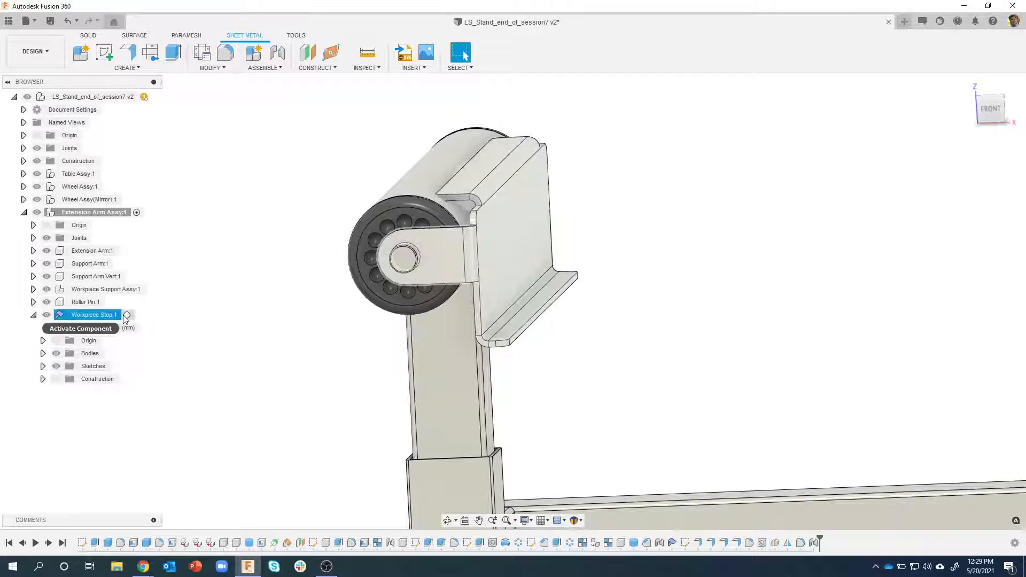
click(126, 315)
click(181, 345)
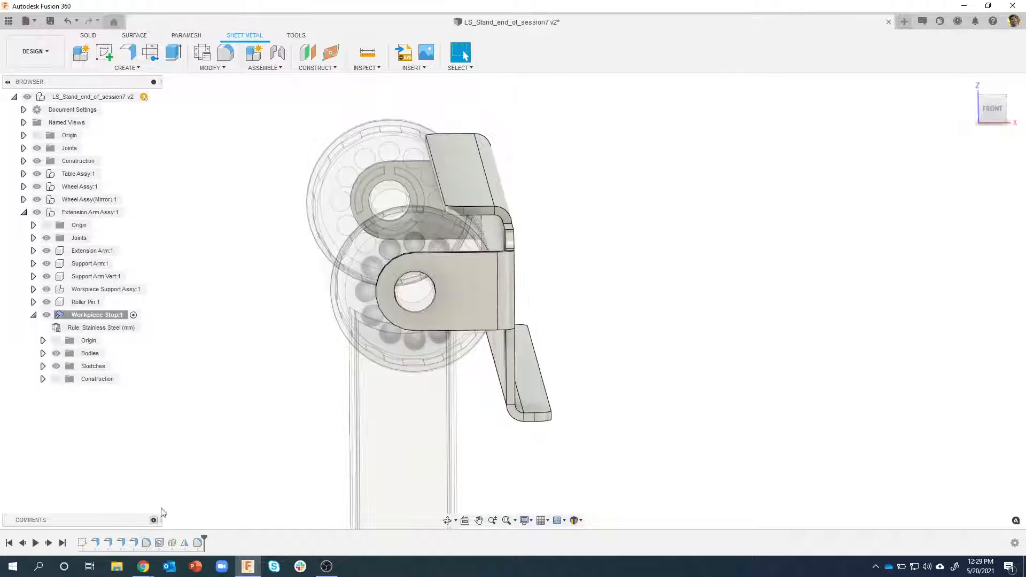
Edit the workpiece stop's side flange that carries the pin hole, setting its height to 50 mm
click(134, 545)
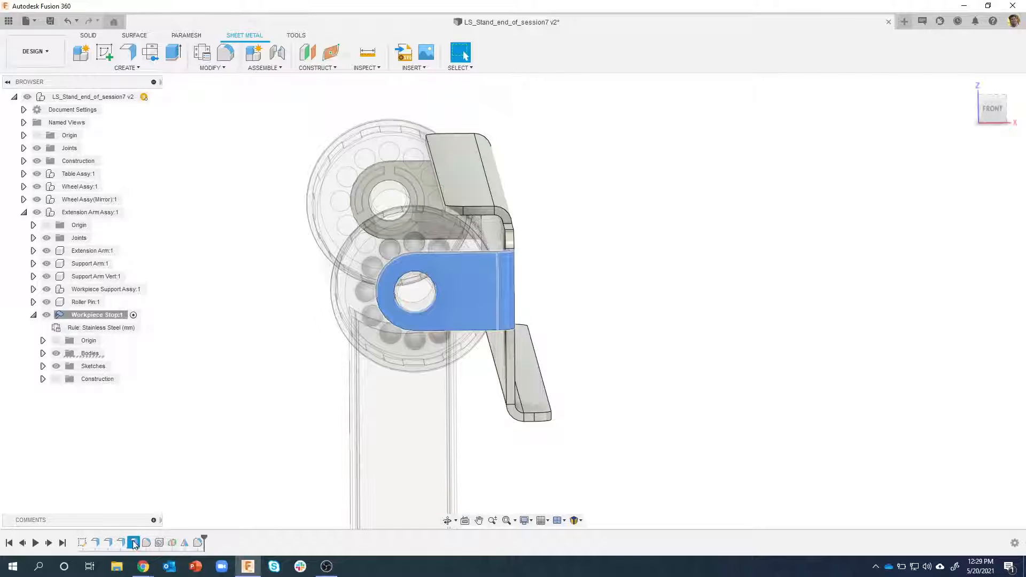
right_click(133, 545)
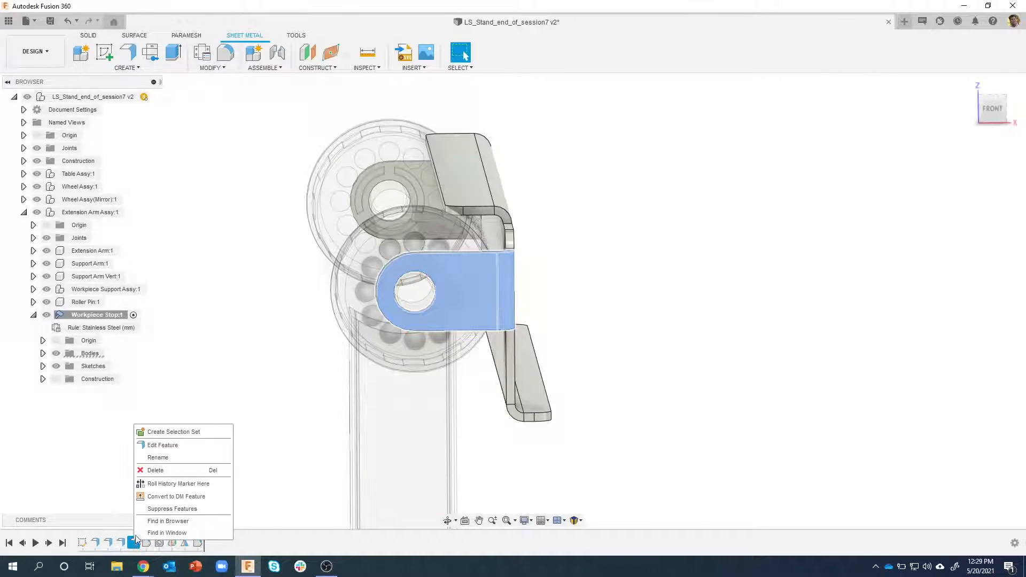
click(165, 447)
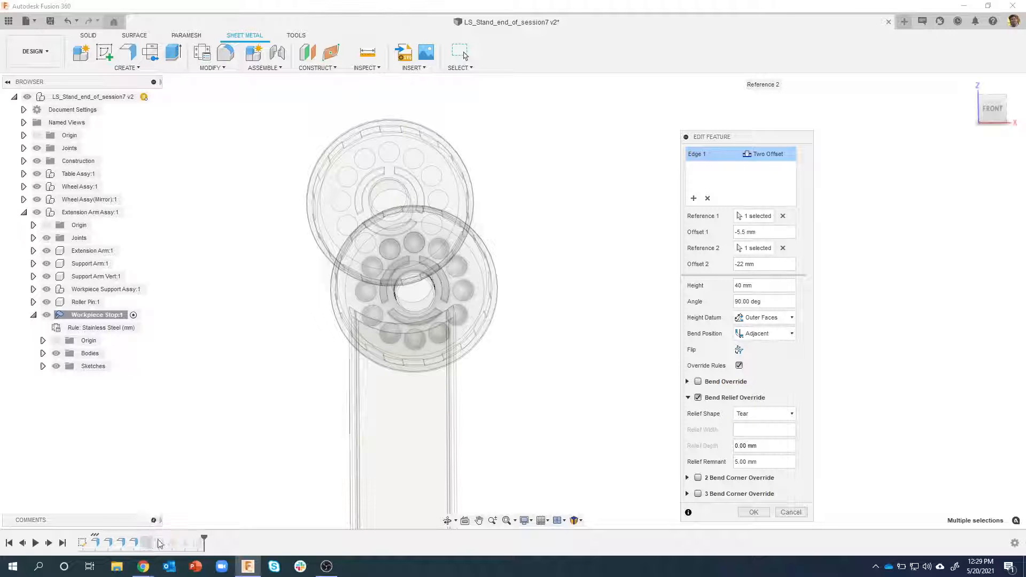
scroll(307, 369, down, 5)
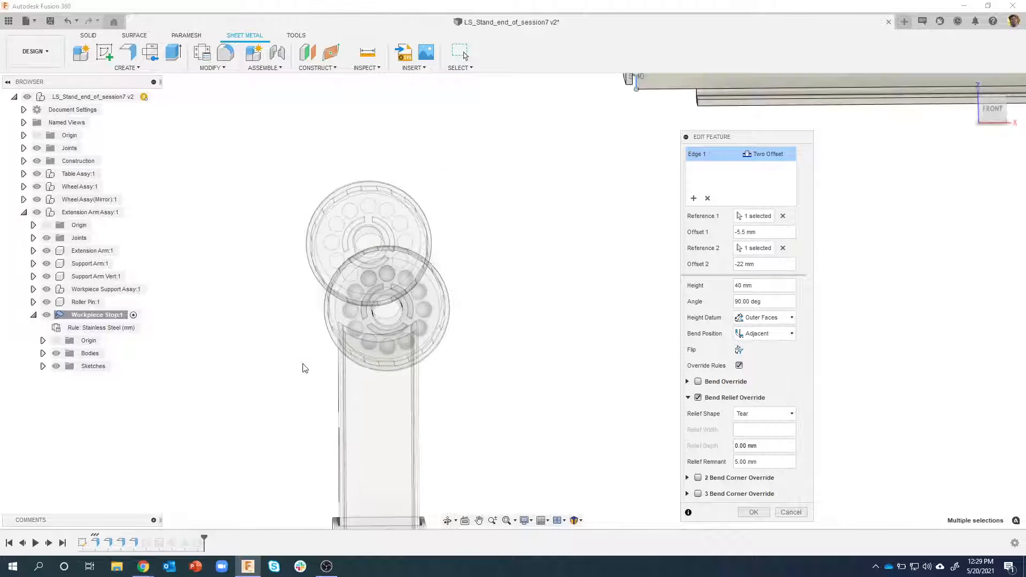
shift+middle_drag(456, 243, 407, 269)
scroll(407, 269, up, 4)
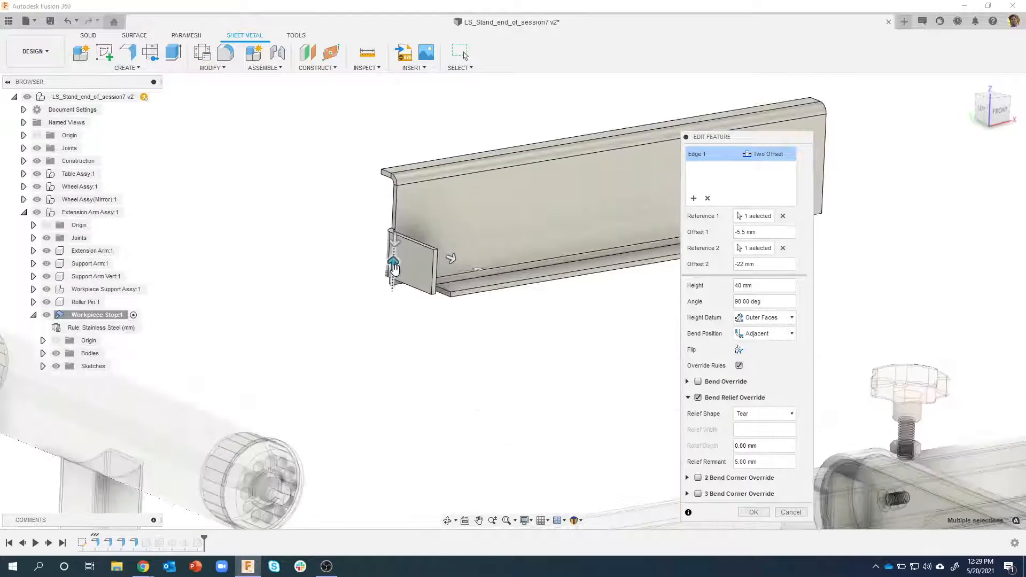
shift+middle_drag(425, 324, 413, 308)
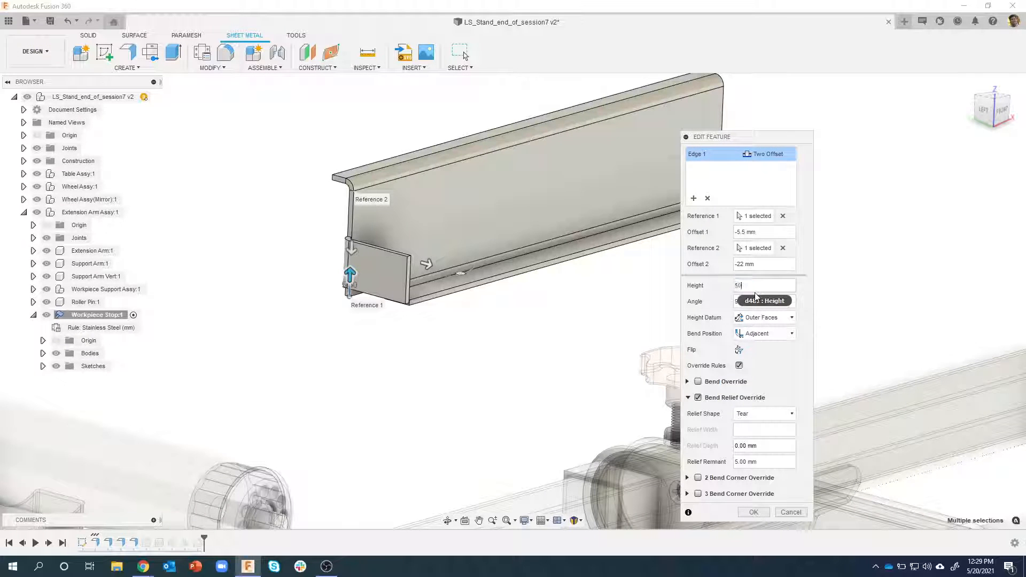
shift+middle_drag(592, 276, 444, 274)
scroll(486, 299, down, 1)
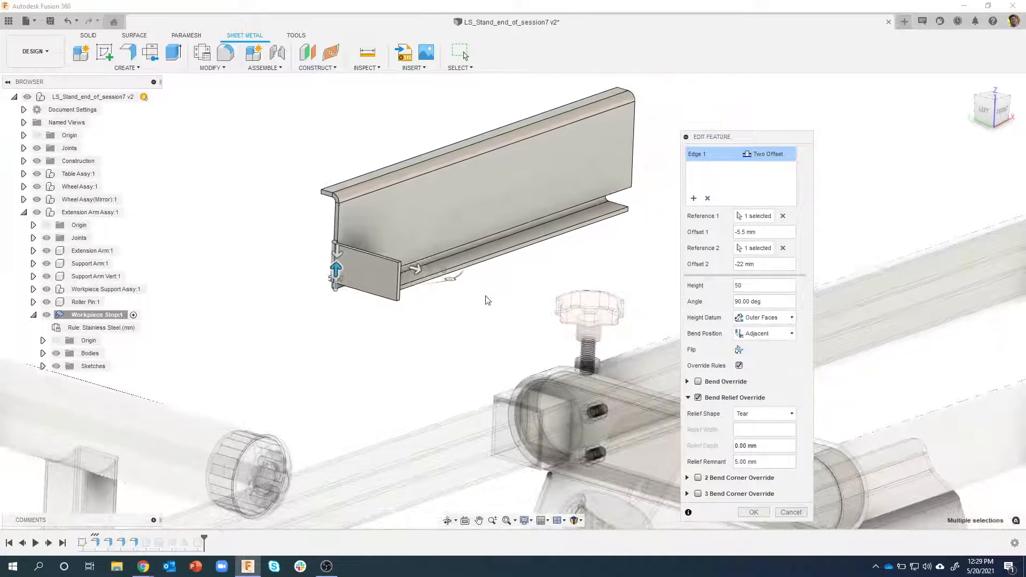
middle_drag(485, 300, 460, 286)
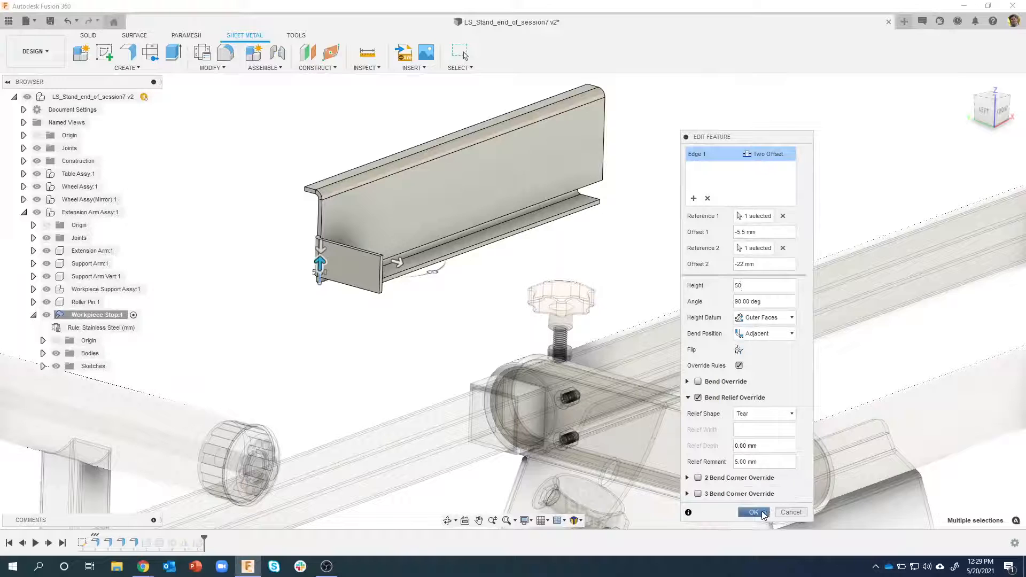
click(754, 512)
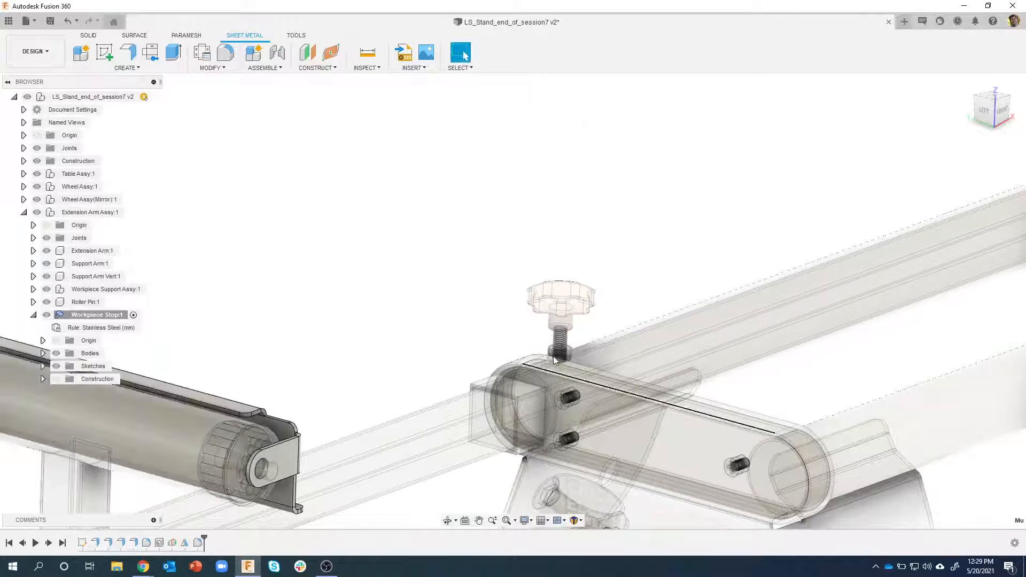
Check the lengthened flange around the roller and make the Extension Arm Assy the active component again
scroll(444, 265, down, 1)
middle_drag(283, 356, 391, 286)
scroll(310, 302, down, 1)
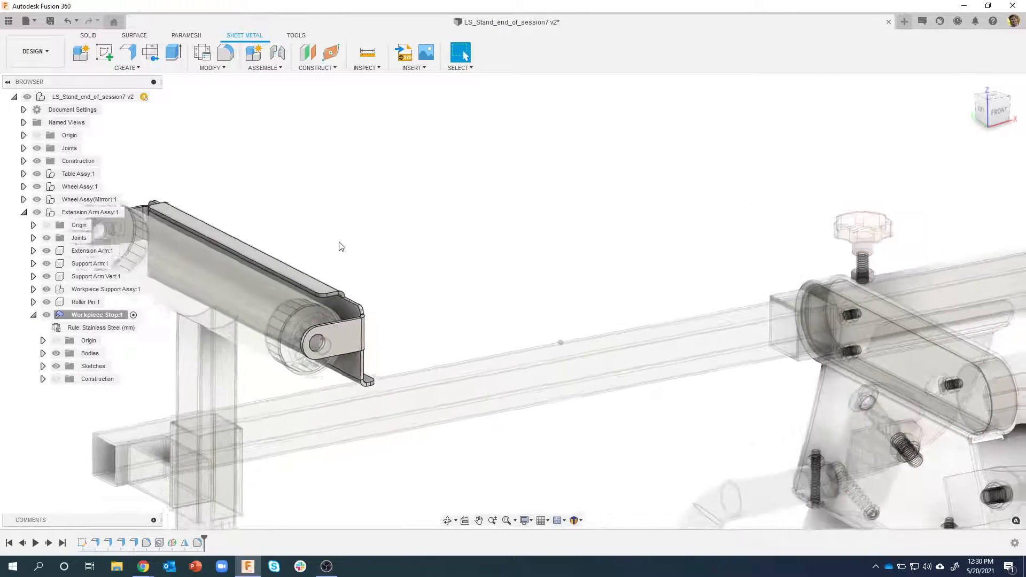
scroll(280, 182, up, 4)
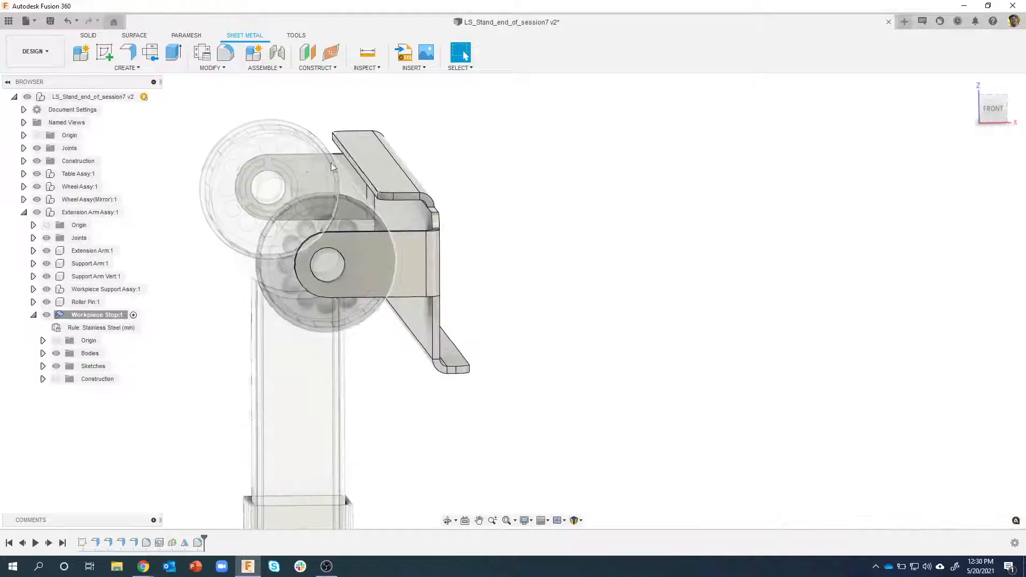
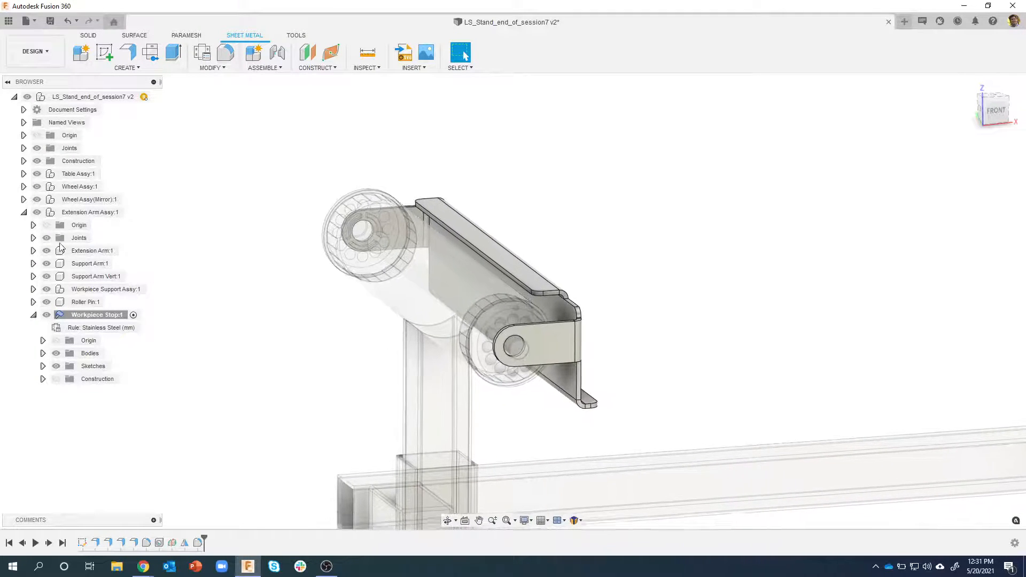
double_click(118, 214)
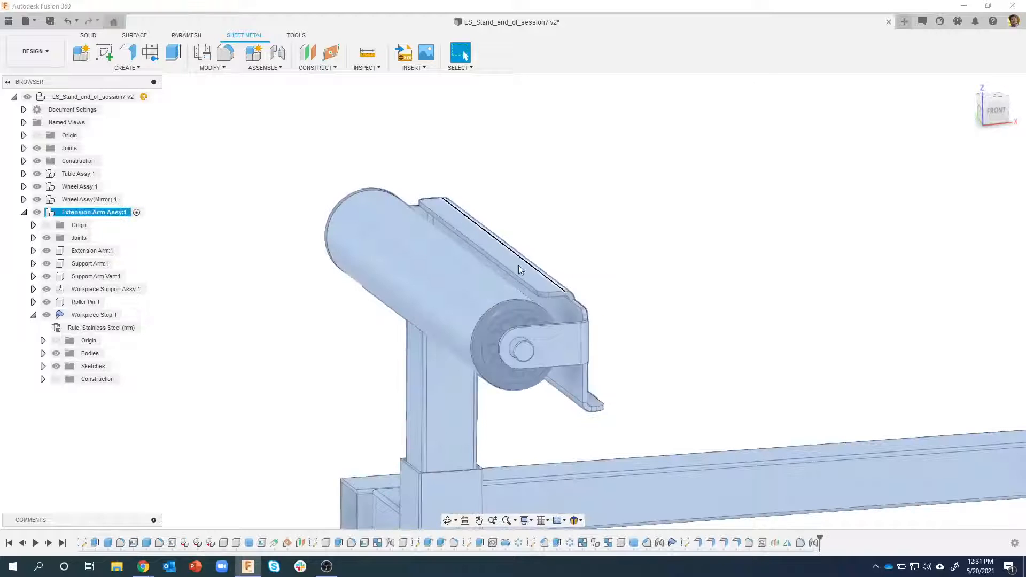
click(596, 243)
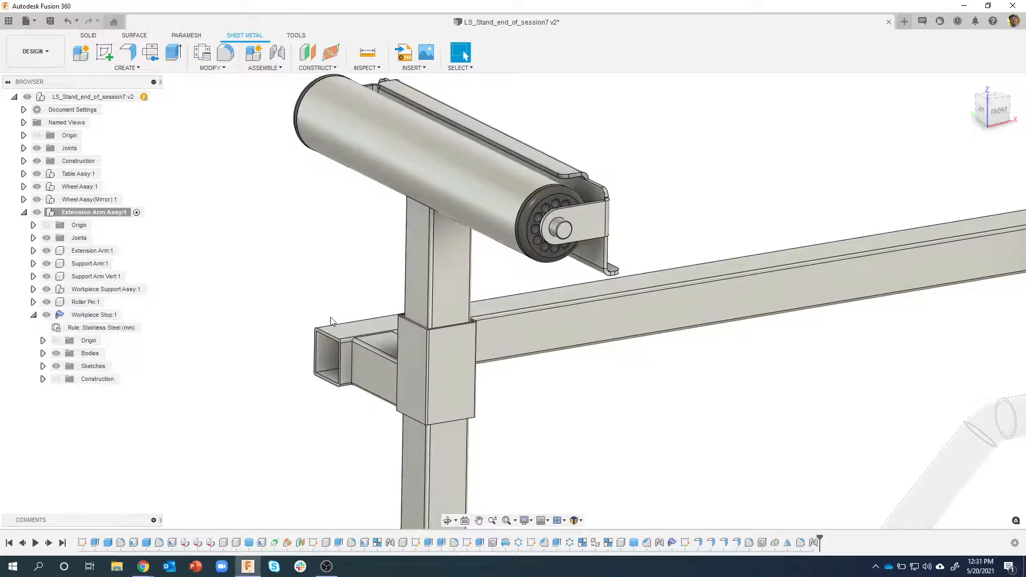
Start a simple hole on the outer side face of the Support Arm Vert sleeve, placed near the face's center
scroll(374, 293, up, 2)
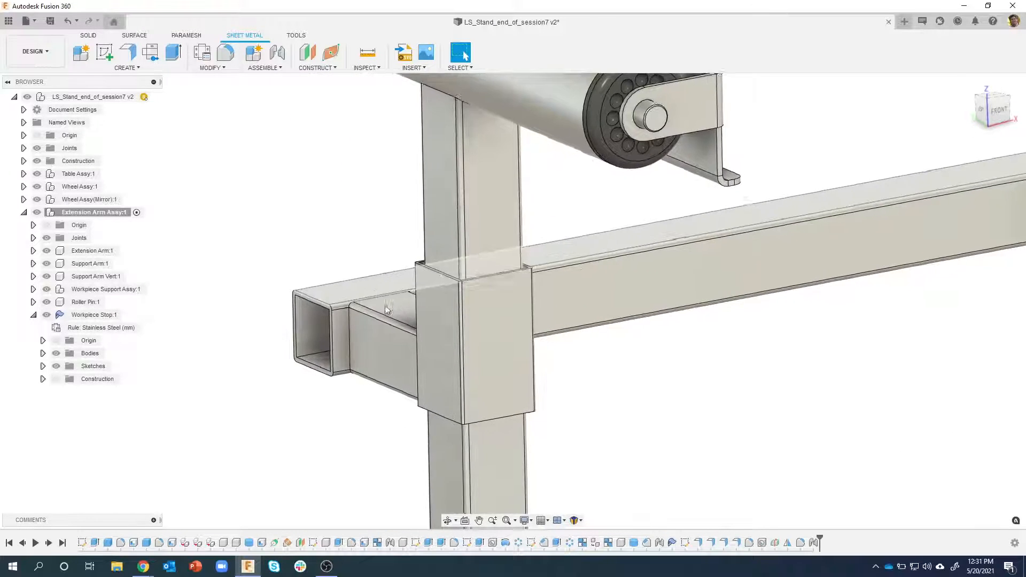
scroll(407, 323, up, 2)
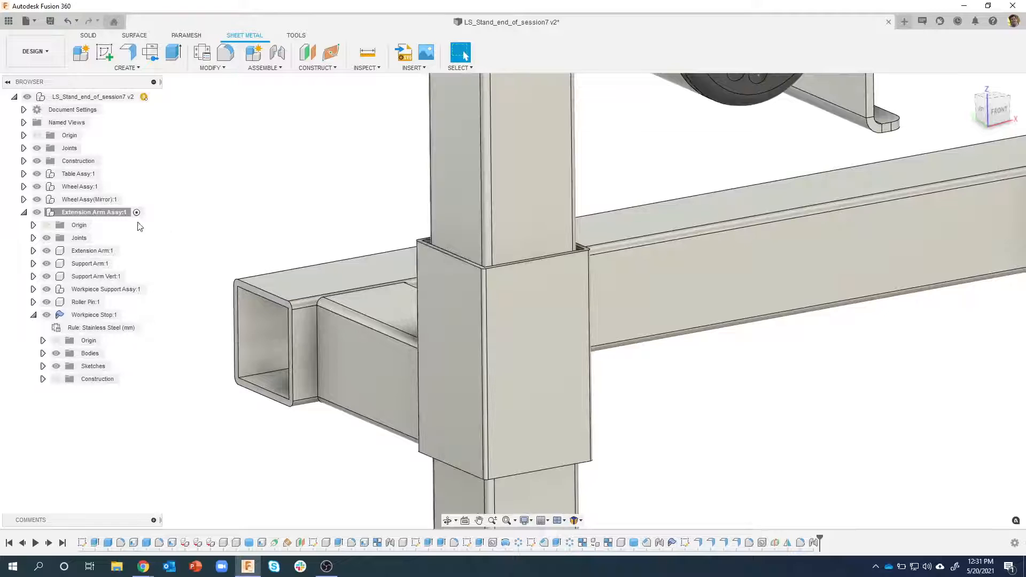
click(137, 213)
click(127, 68)
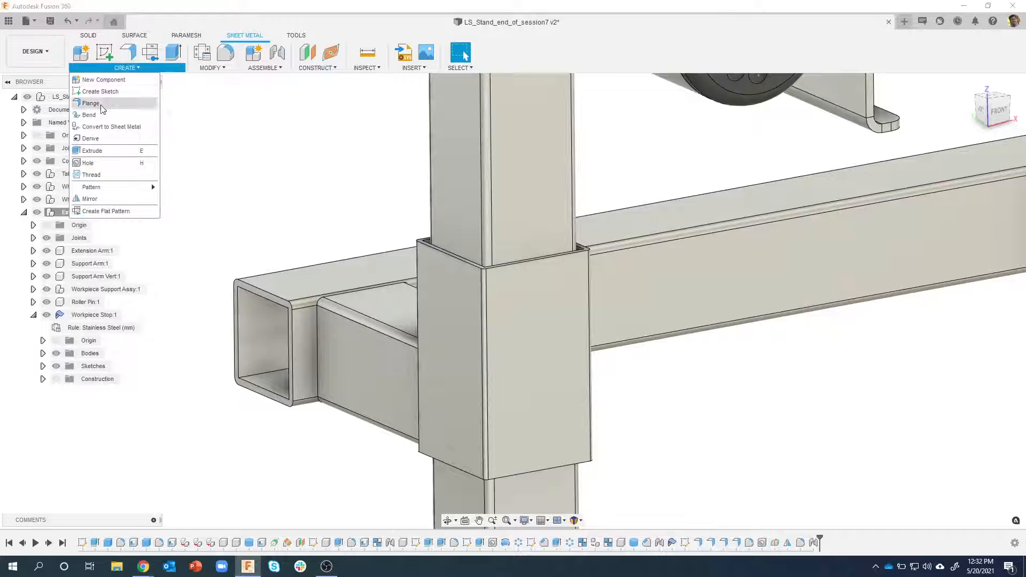
click(89, 35)
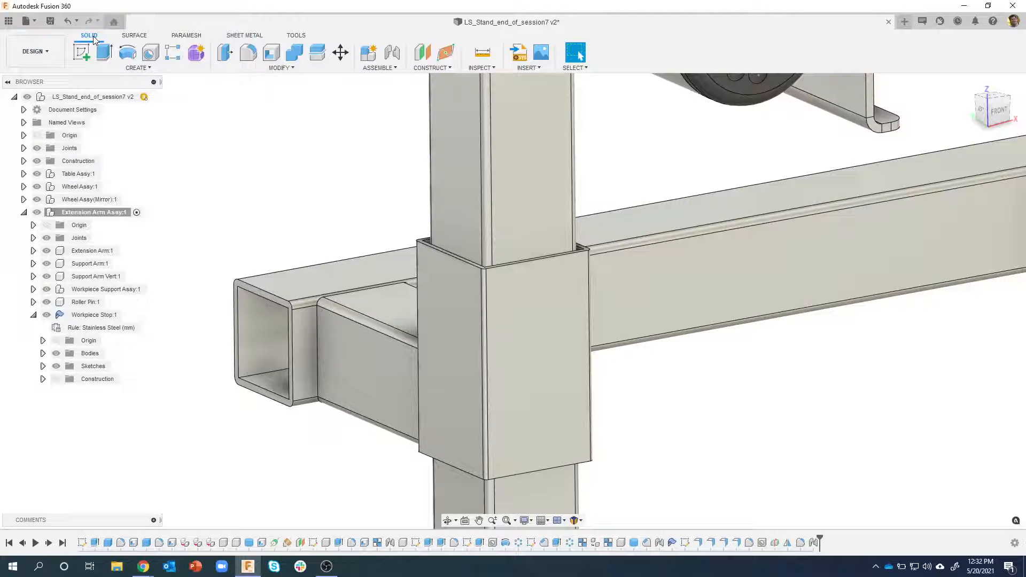
click(152, 53)
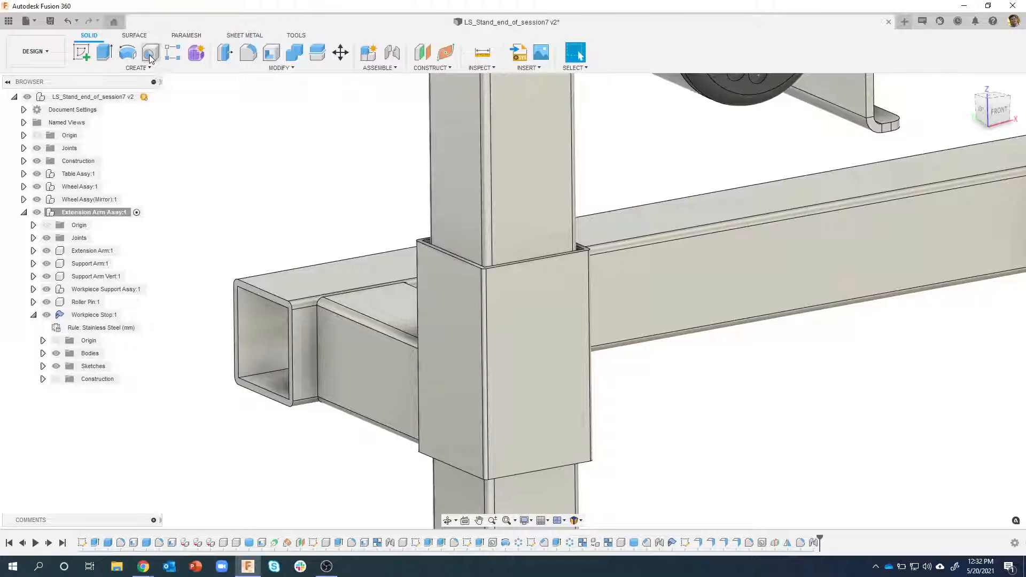
click(456, 310)
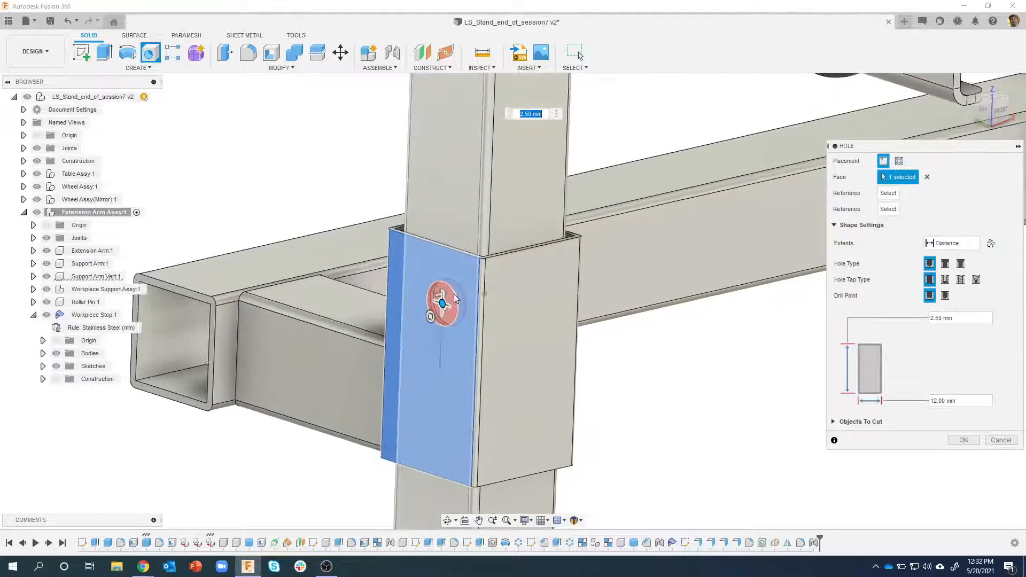
click(443, 304)
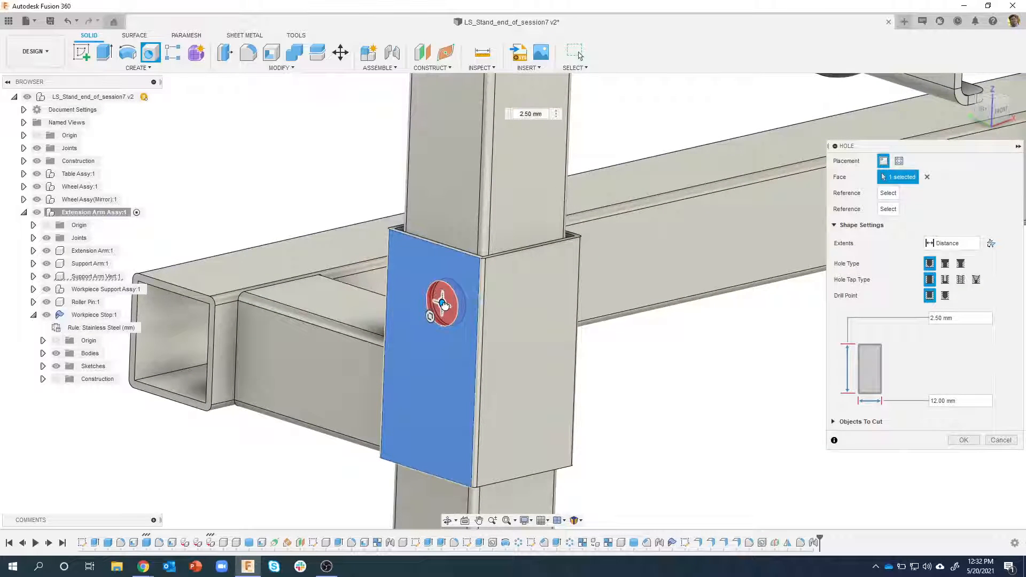
drag(444, 303, 430, 358)
Set the hole's diameter to 9 mm and its extent to end at the sleeve wall's inner face
shift+middle_drag(460, 310, 723, 351)
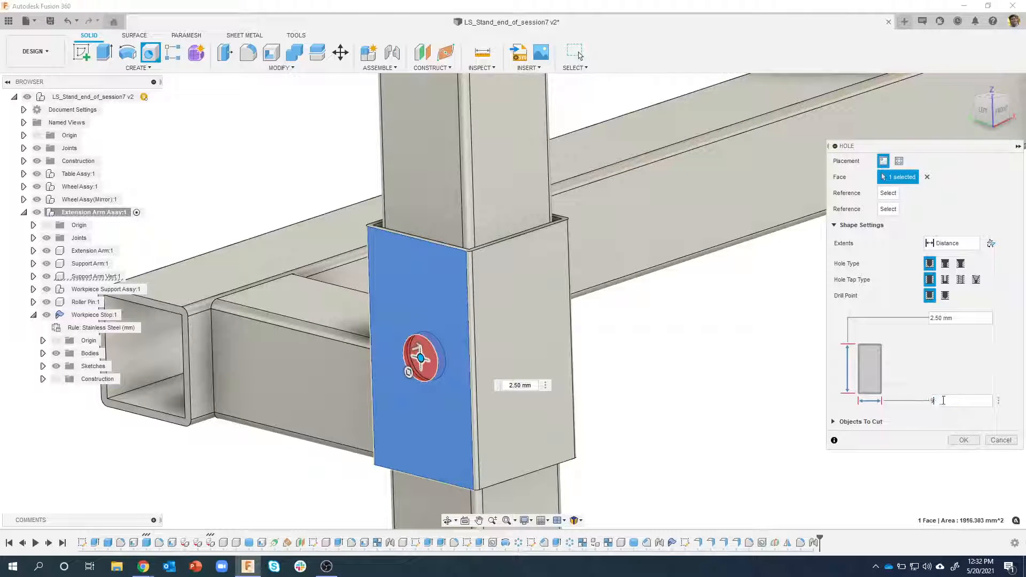
shift+middle_drag(951, 373, 889, 264)
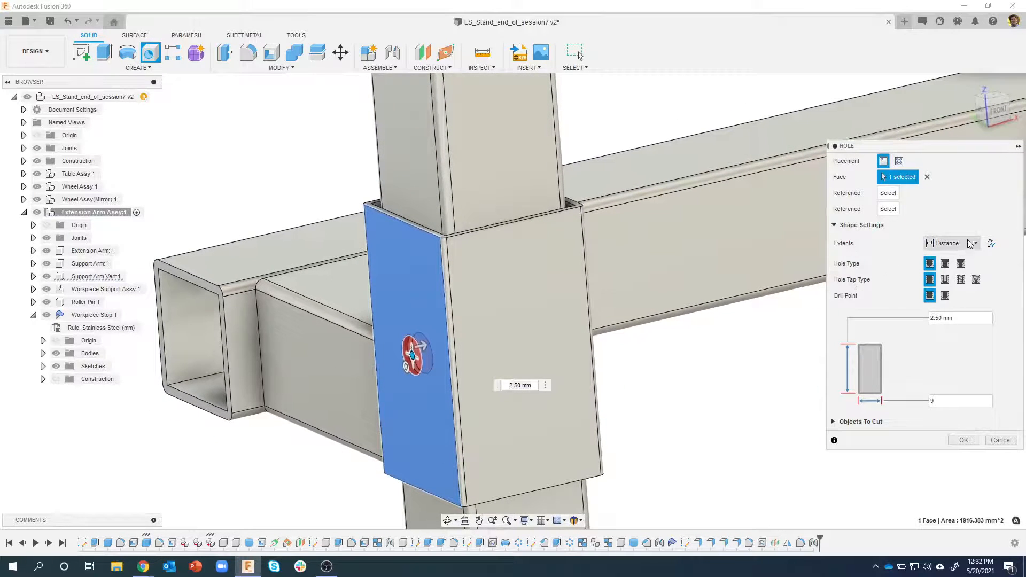
click(940, 269)
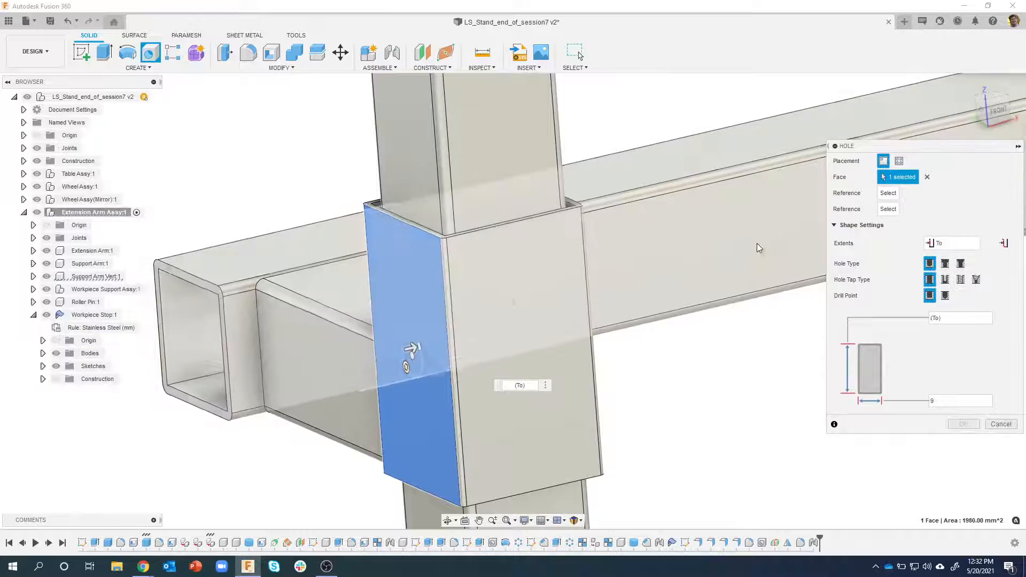
shift+middle_drag(757, 242, 396, 199)
scroll(419, 214, up, 4)
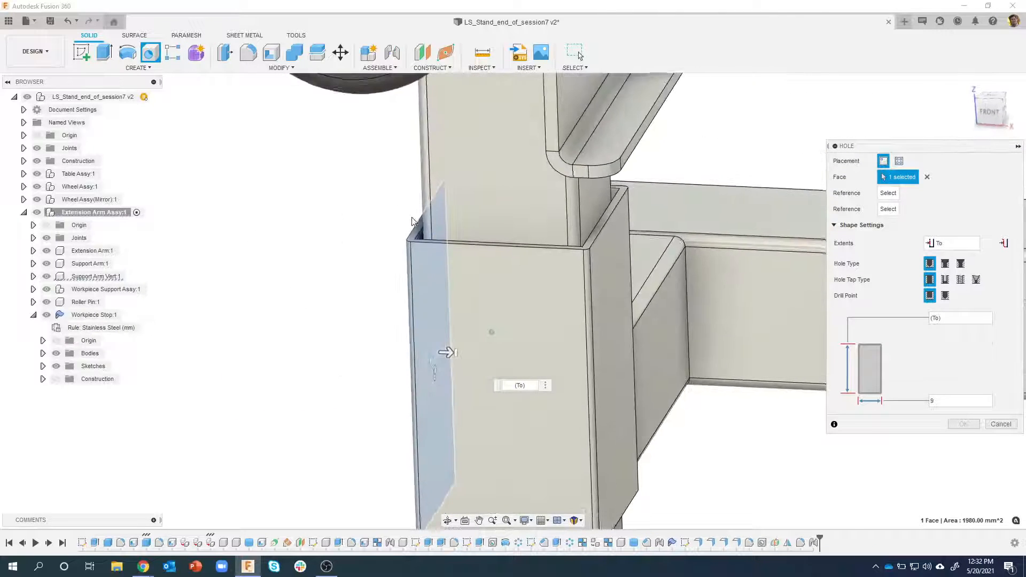
scroll(448, 269, up, 3)
click(426, 261)
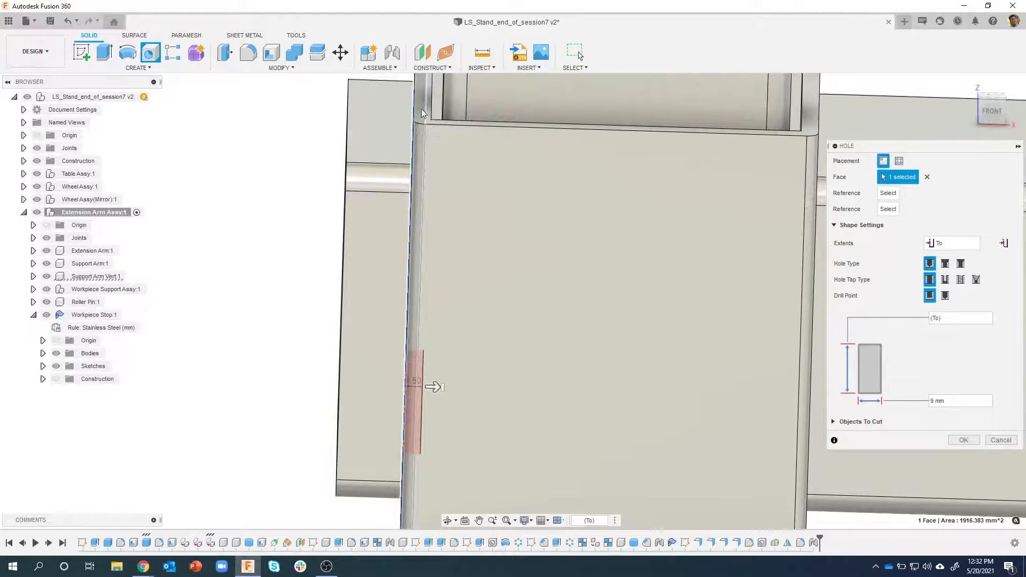
Check the objects to cut for the Support Arm Vert body and create the hole
shift+middle_drag(393, 194, 277, 258)
scroll(492, 155, down, 3)
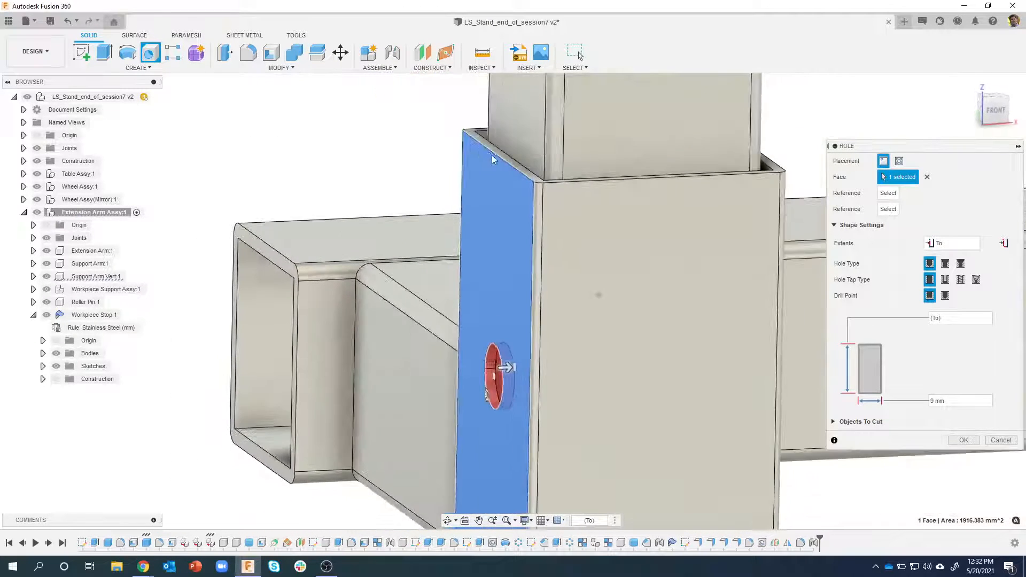
scroll(595, 252, down, 4)
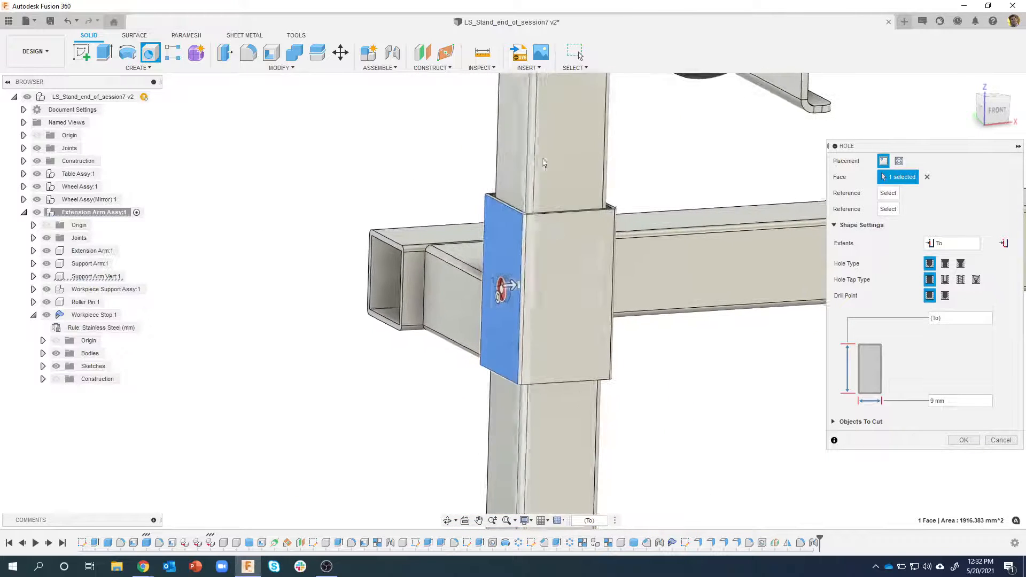
click(834, 422)
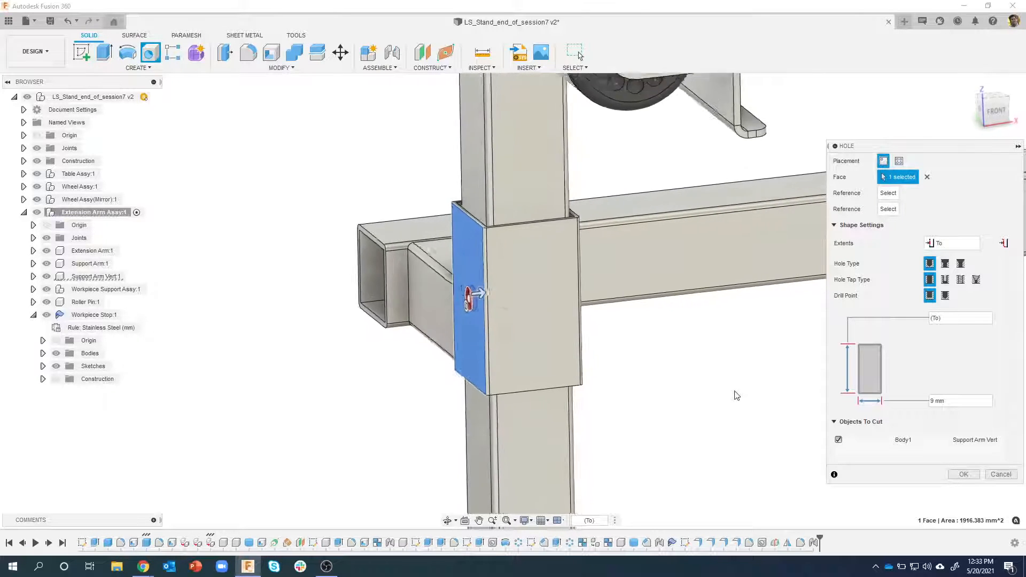
click(964, 475)
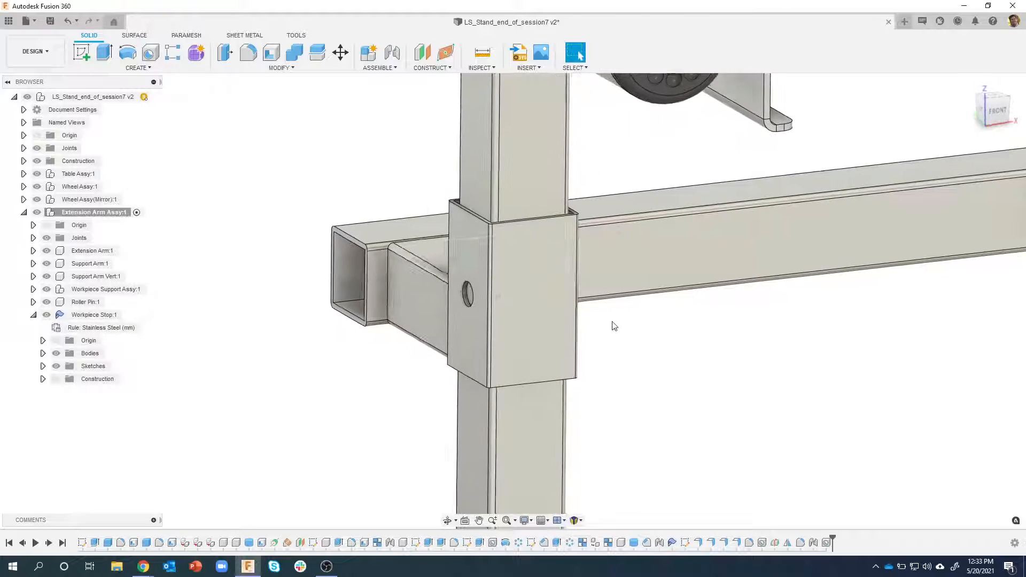
Open the McMaster-Carr component catalog and look up part number 90592A022
click(525, 68)
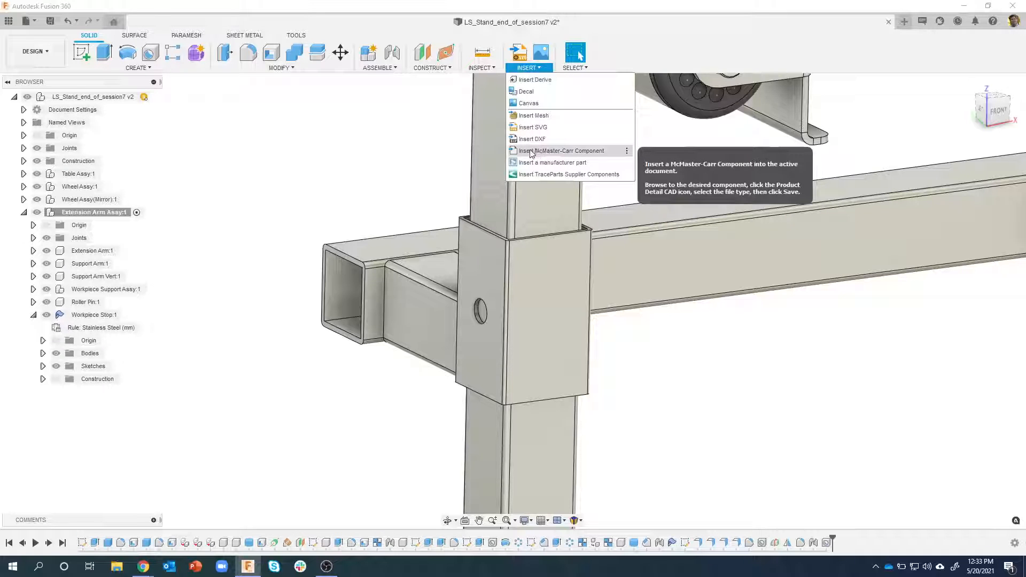
click(532, 151)
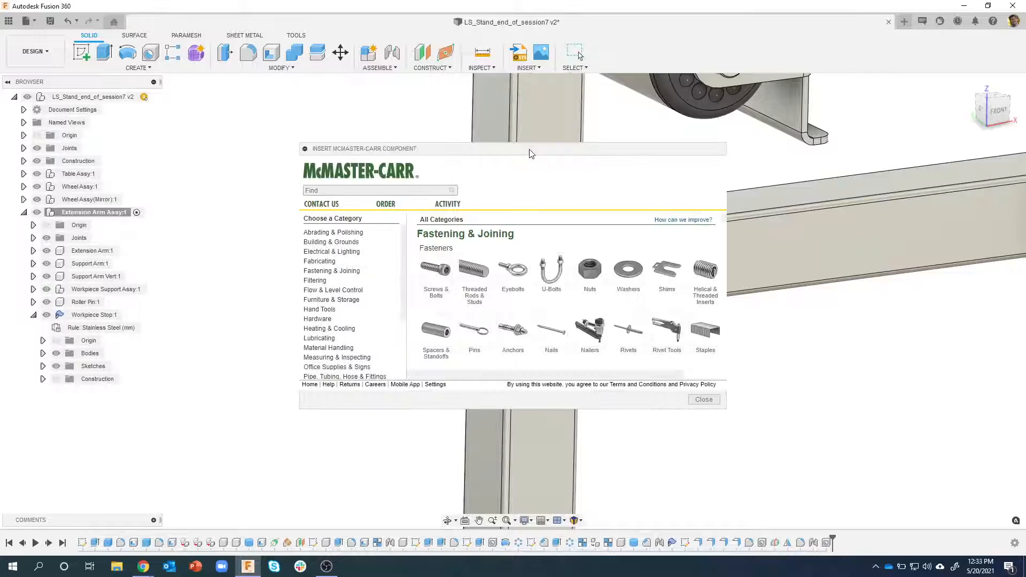
drag(532, 154, 432, 106)
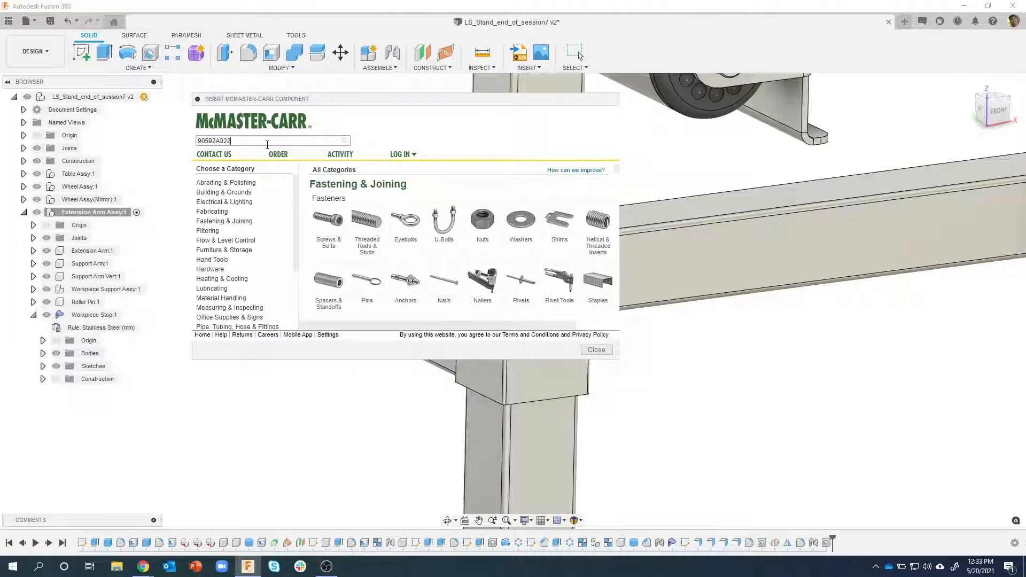
key(Return)
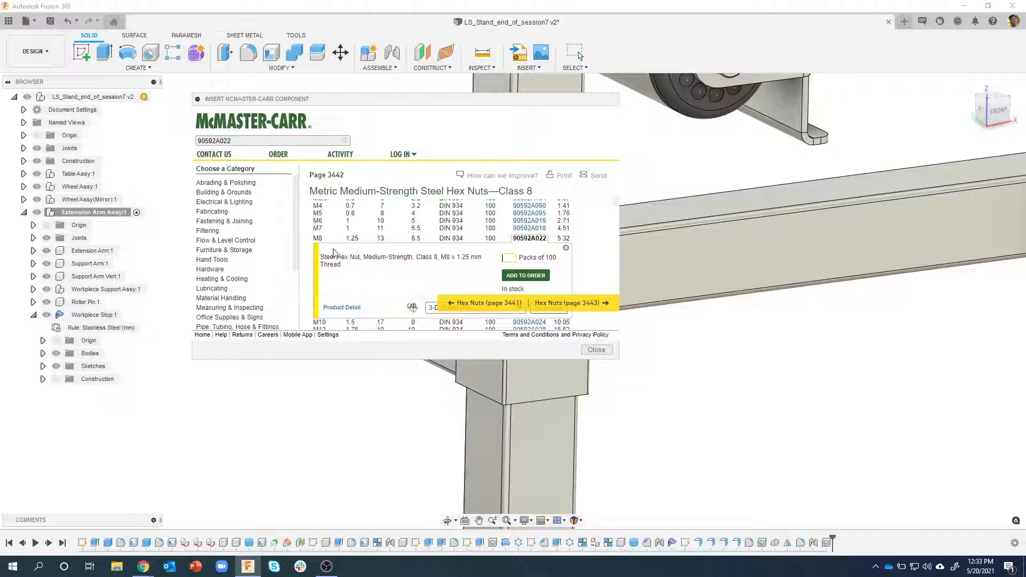
Choose the 3-D STEP format for the M8 x 1.25 mm steel hex nut and insert it into the Extension Arm Assy
scroll(447, 275, down, 1)
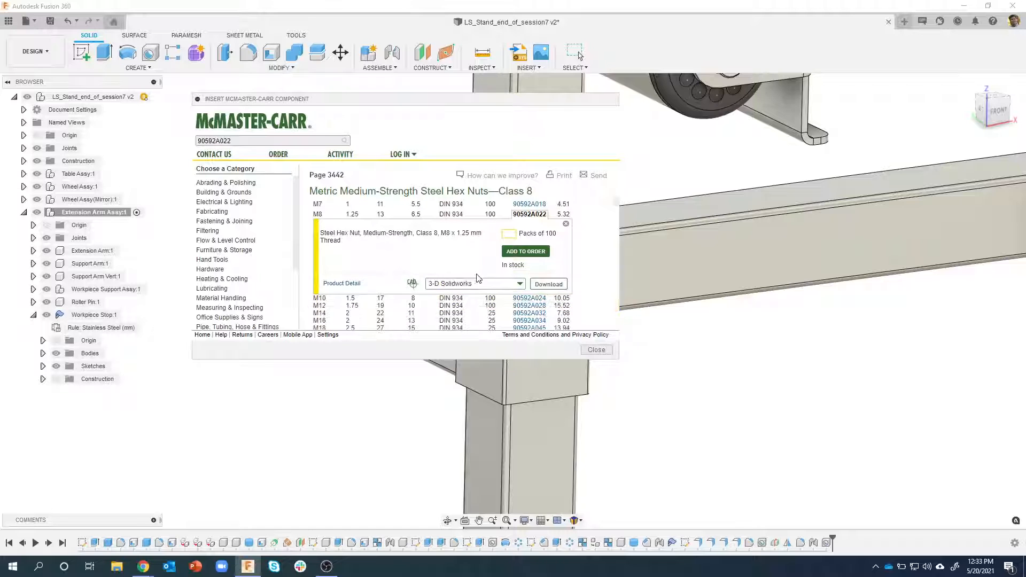
click(510, 289)
scroll(490, 303, down, 1)
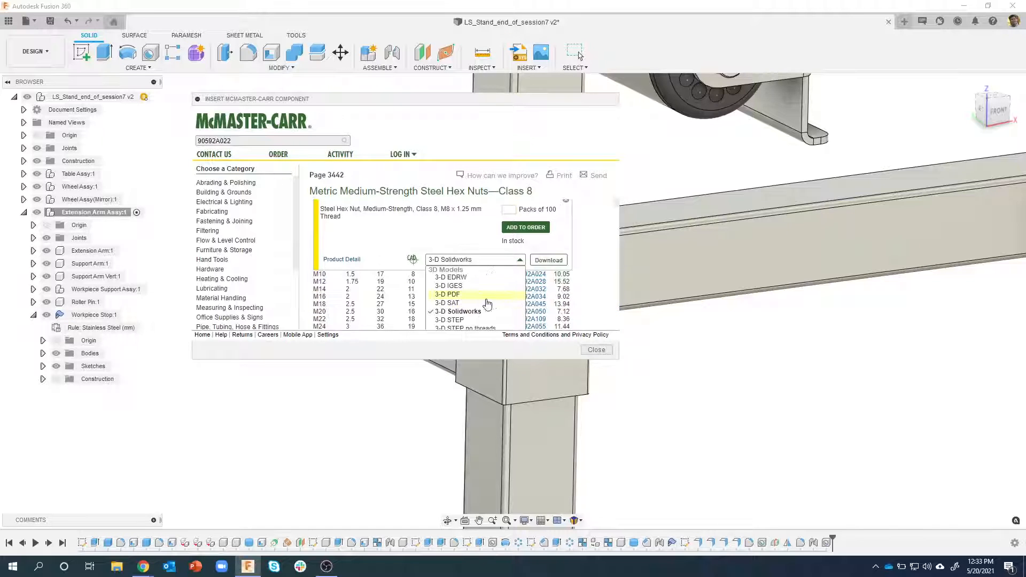
click(449, 320)
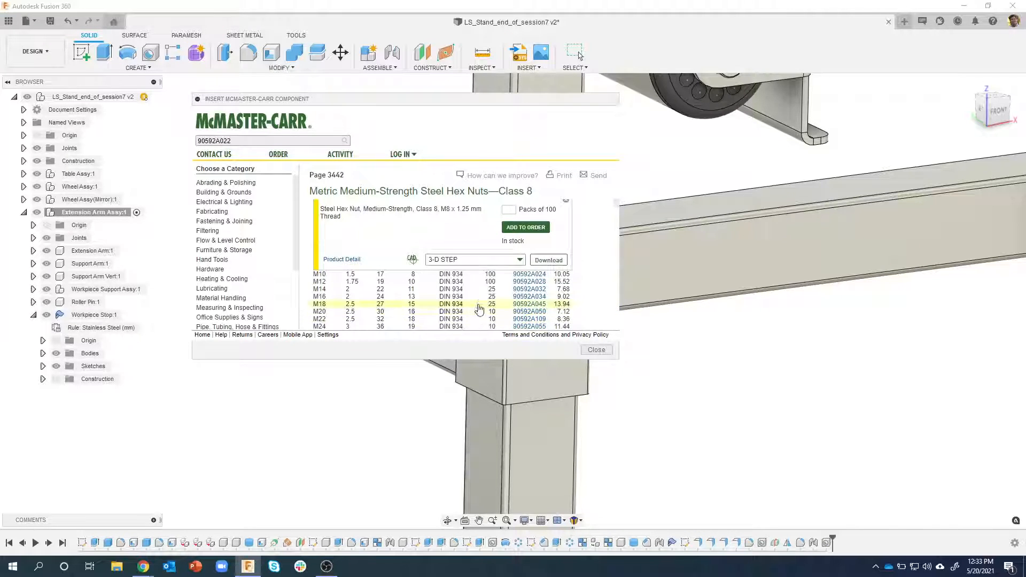
click(503, 261)
scroll(485, 297, down, 1)
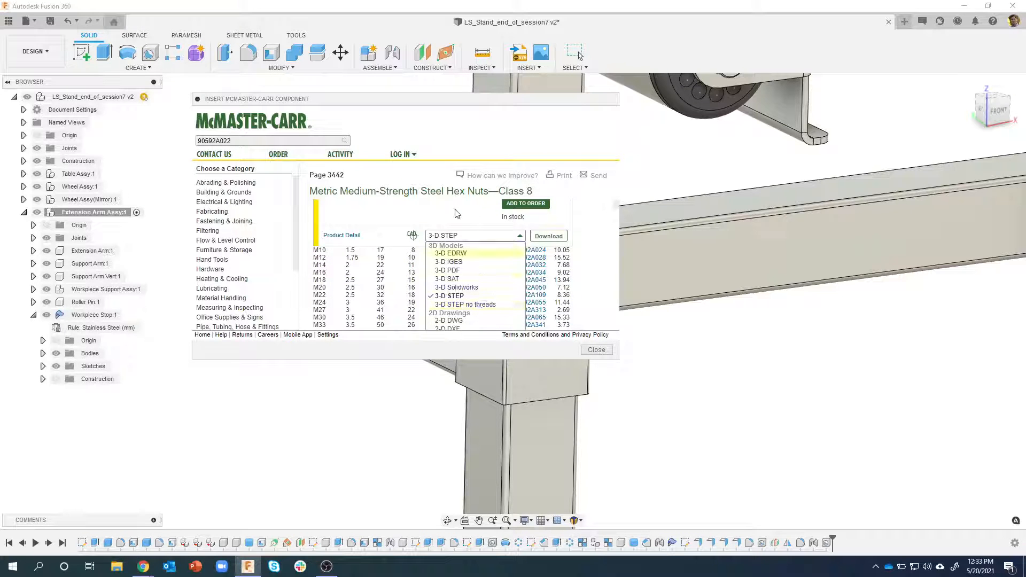
click(433, 236)
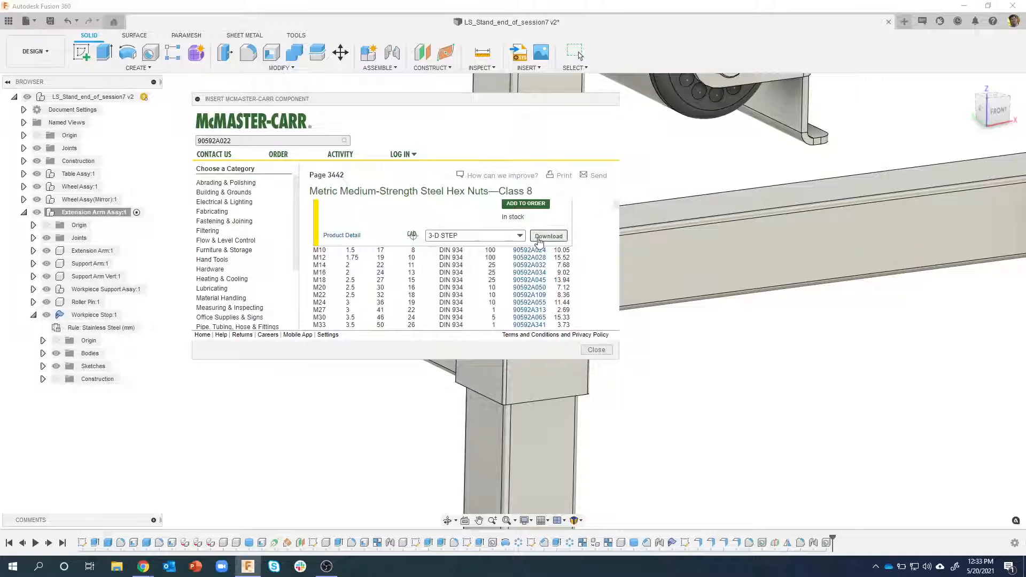
click(539, 240)
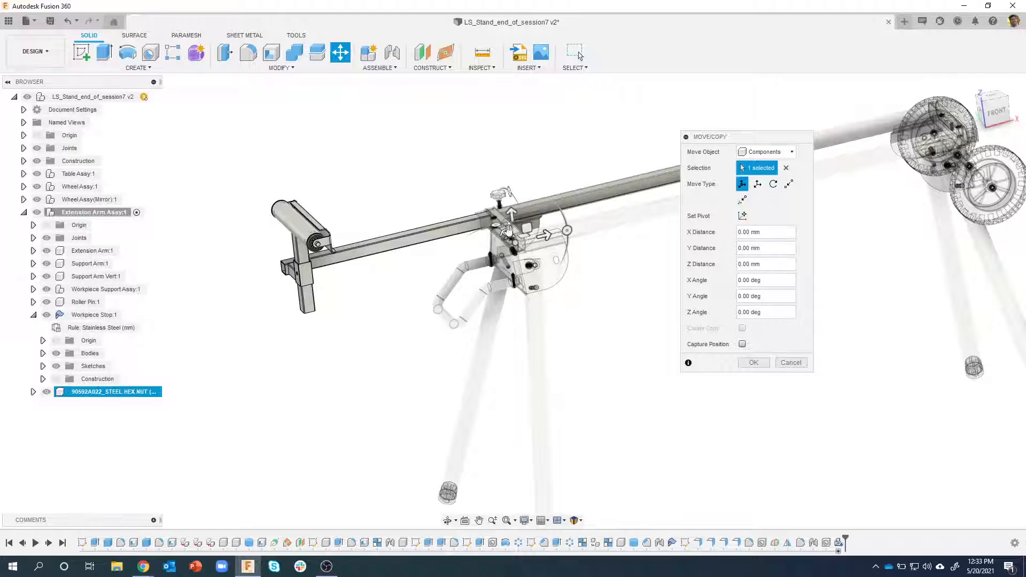
Move the inserted hex nut about -640.5 mm along X so it sits near the vertical support sleeve
click(544, 235)
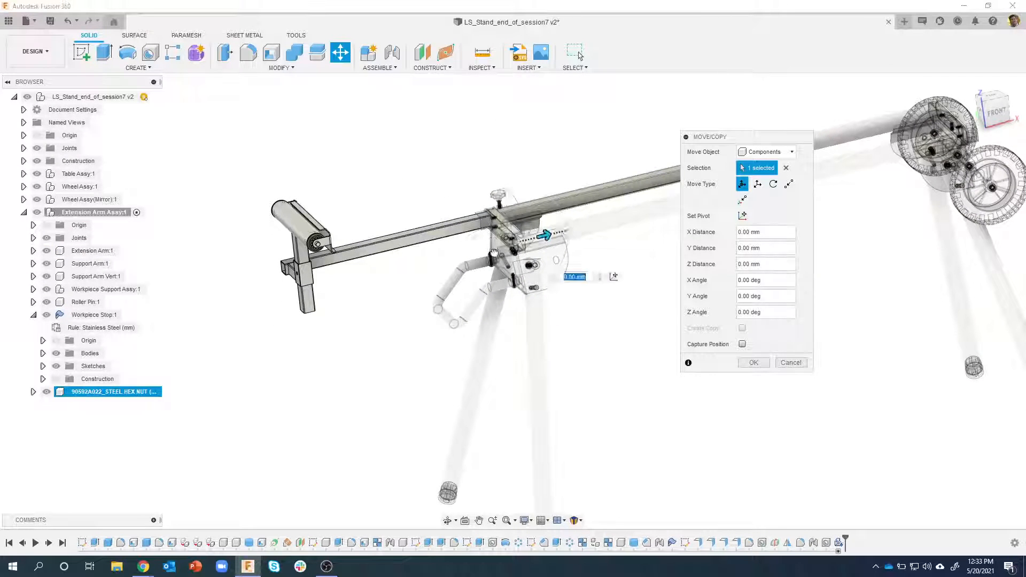
drag(494, 253, 279, 262)
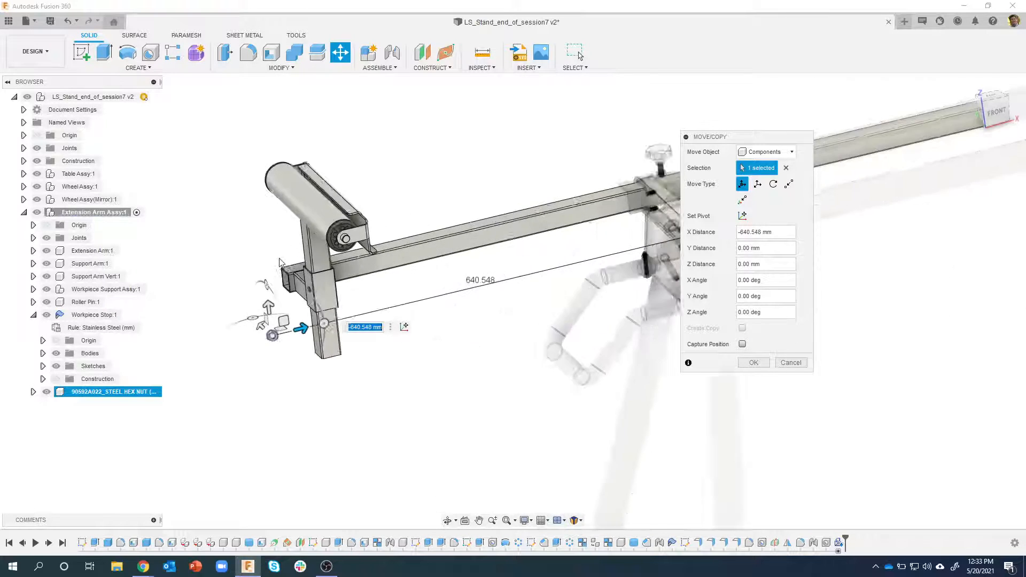
scroll(279, 262, up, 10)
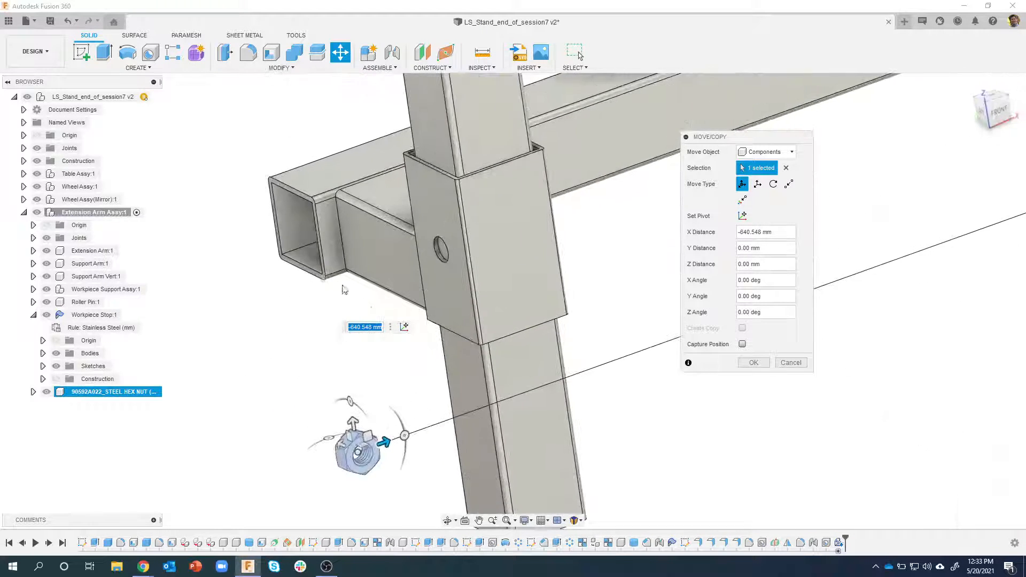
shift+middle_drag(374, 310, 378, 387)
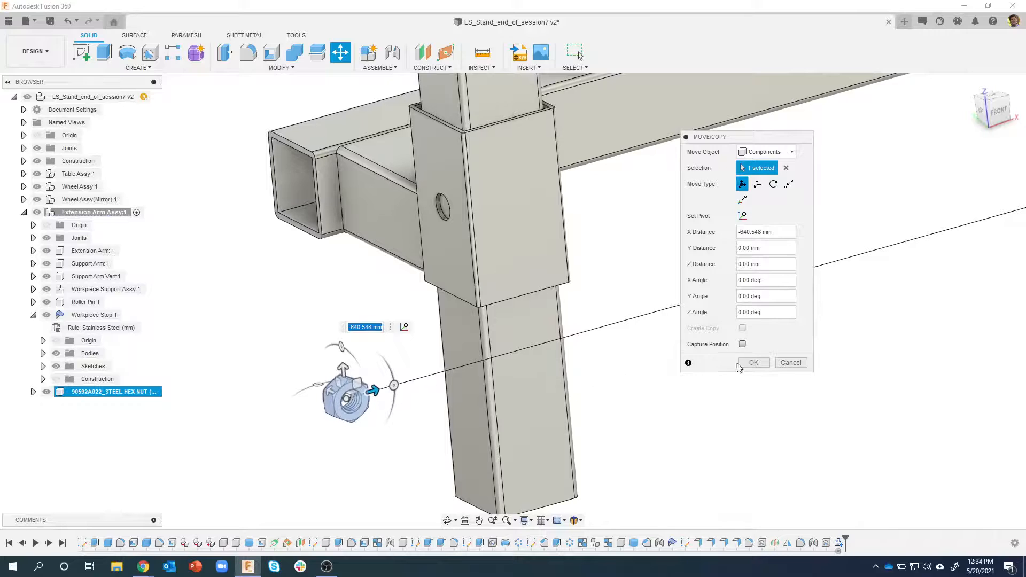
click(751, 363)
Start a rigid joint that snaps the hex nut's face center to the clamping hole on the Support Arm Vert sleeve
shift+middle_drag(311, 326, 291, 252)
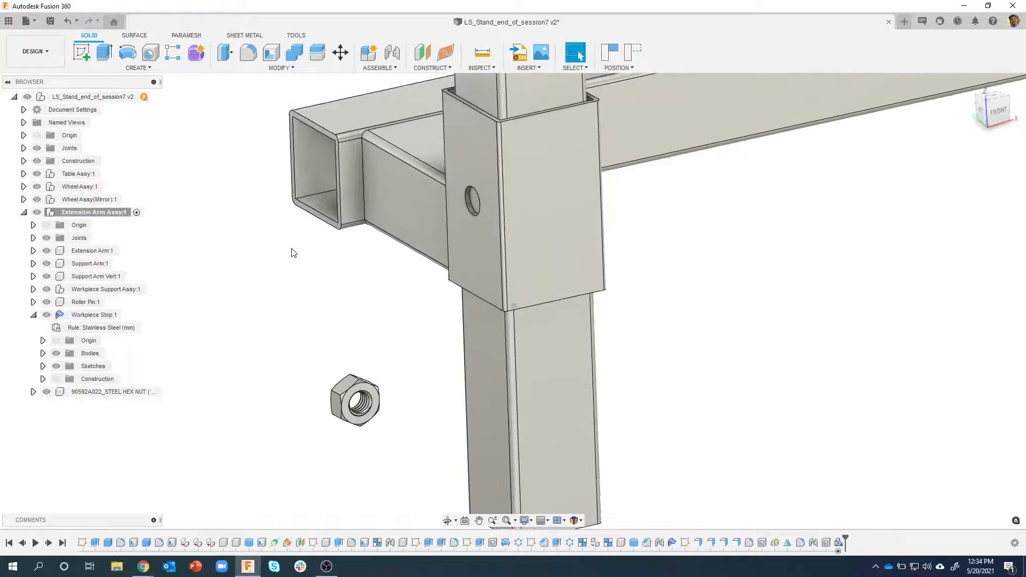
click(392, 52)
click(804, 143)
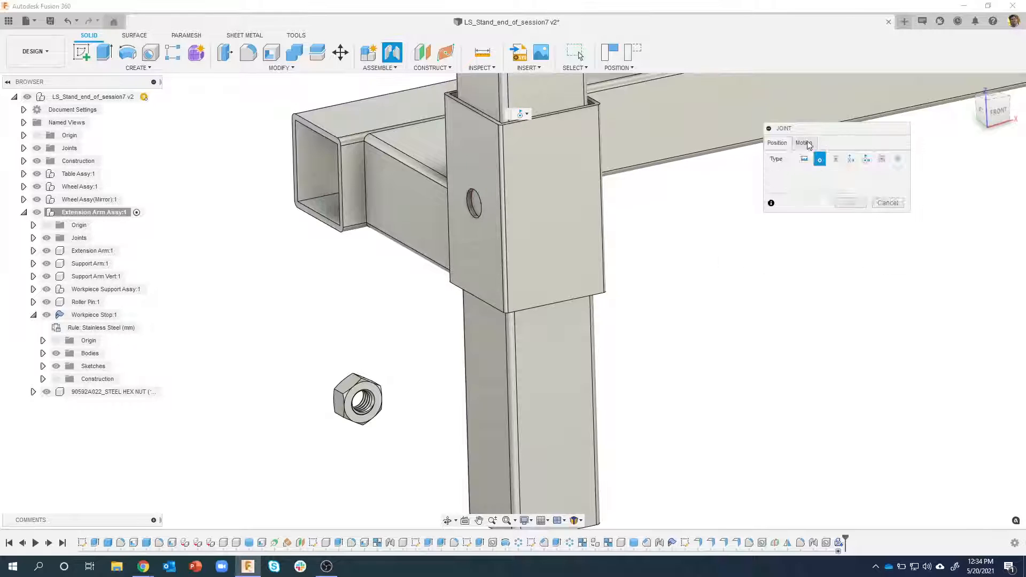
click(785, 147)
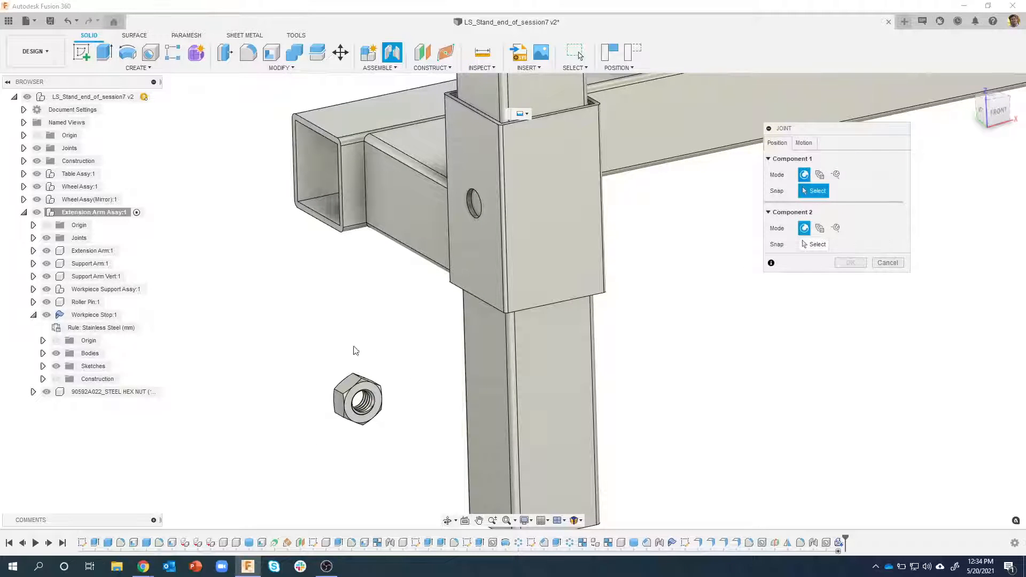
scroll(368, 410, up, 4)
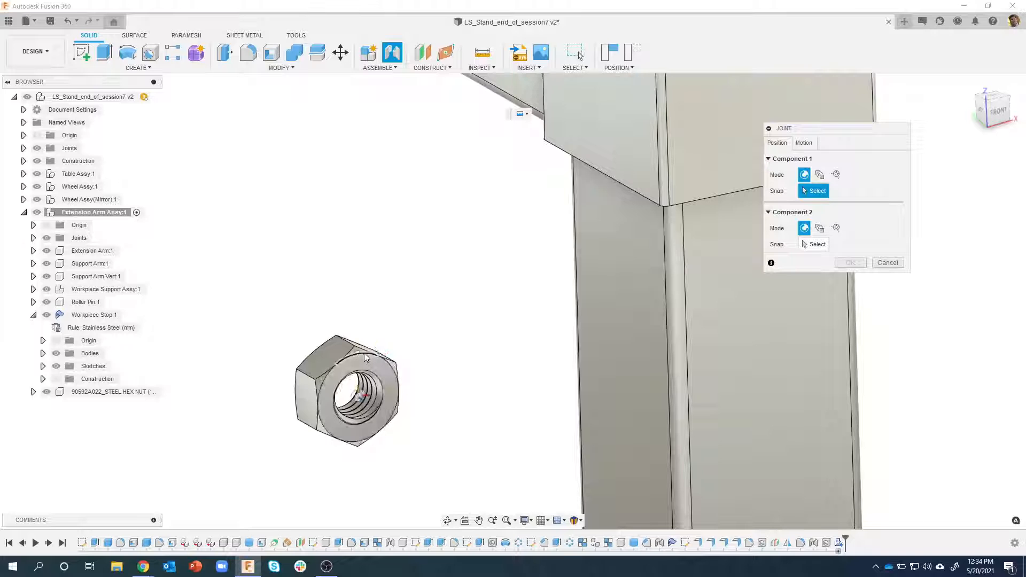
click(359, 396)
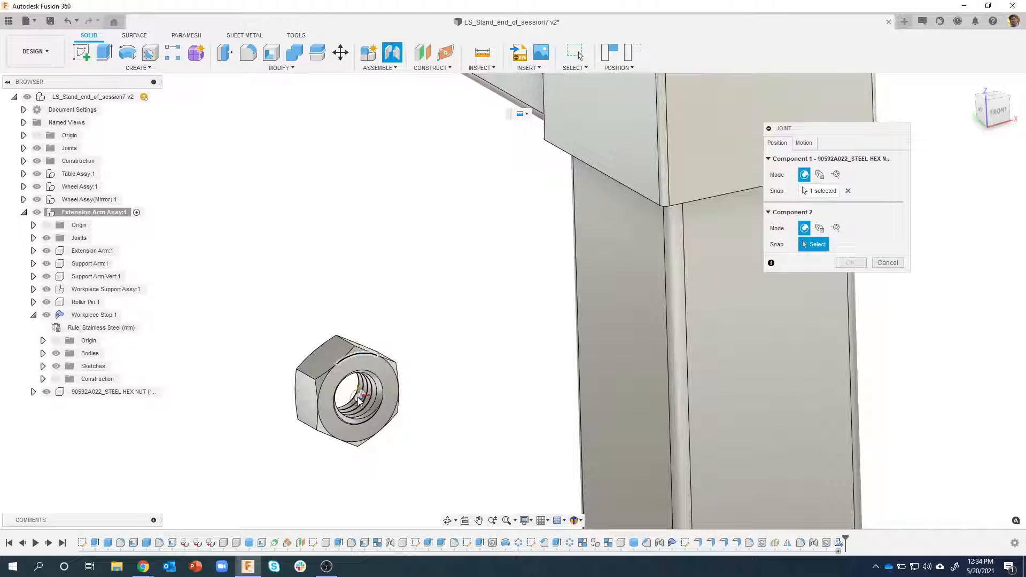
scroll(463, 364, down, 3)
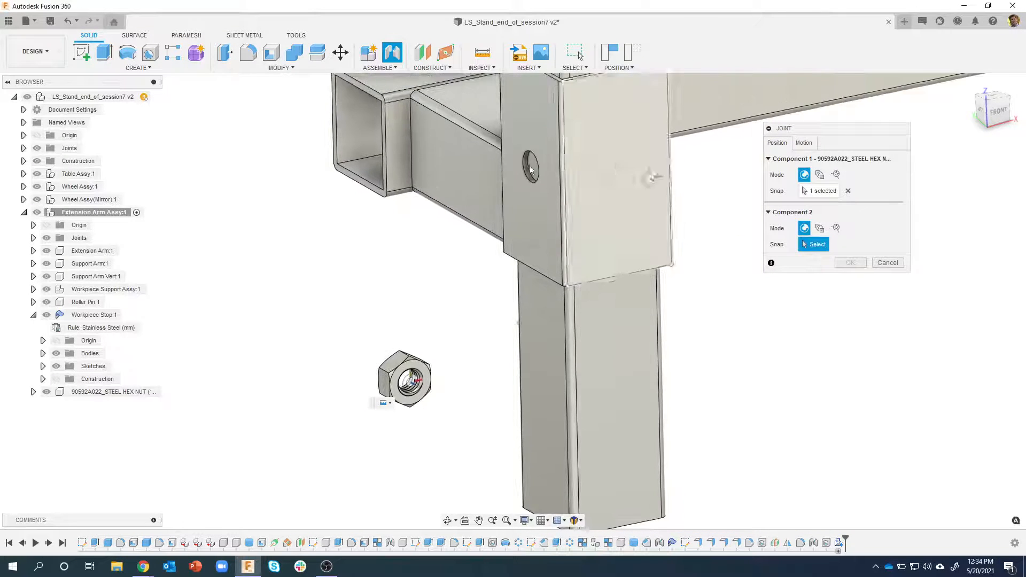
scroll(531, 162, up, 4)
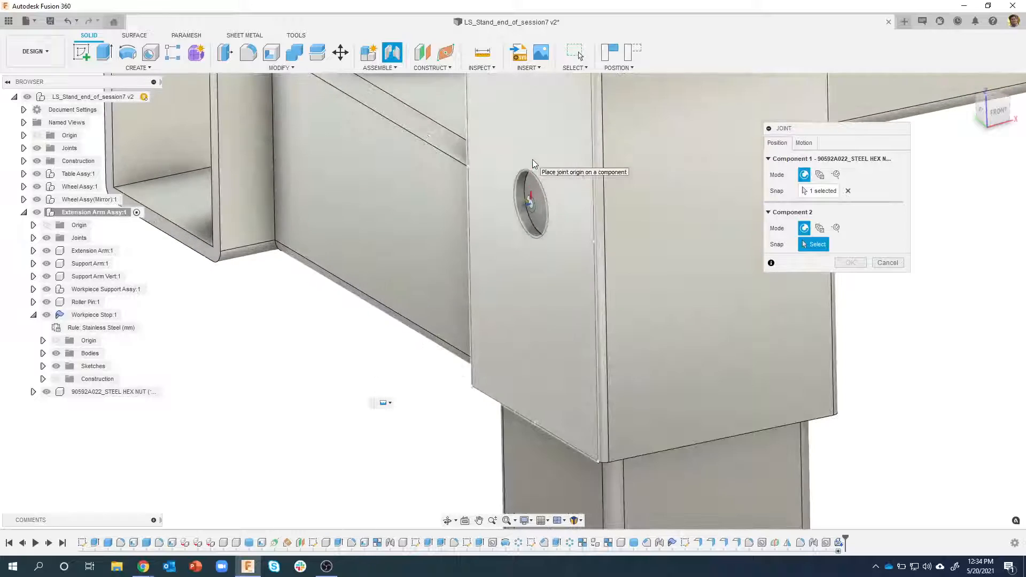
click(518, 181)
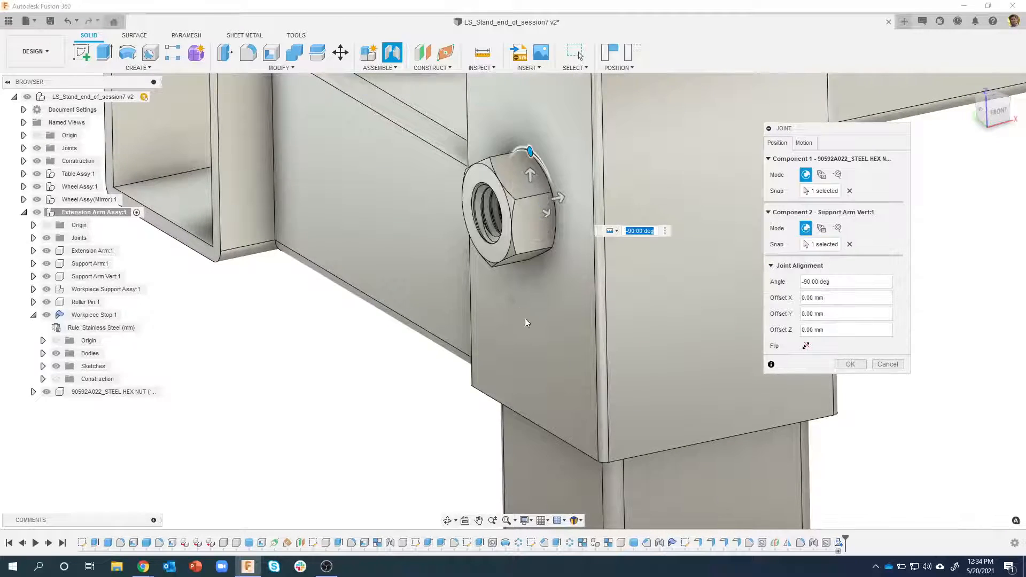
Rotate the hex nut to a joint angle of -60 degrees and create the joint
shift+middle_drag(524, 319, 514, 224)
middle_drag(528, 161, 529, 180)
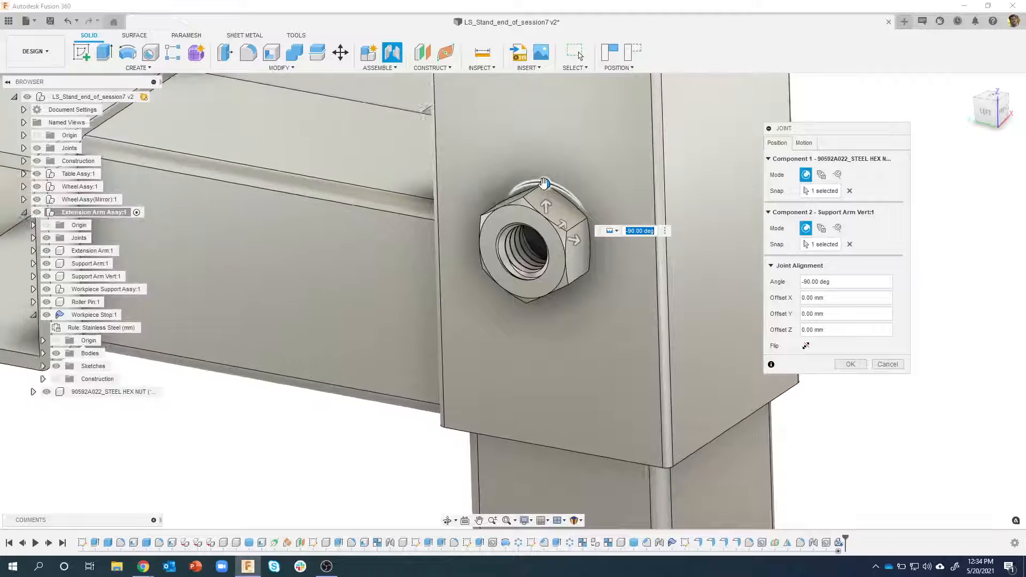
drag(545, 180, 577, 187)
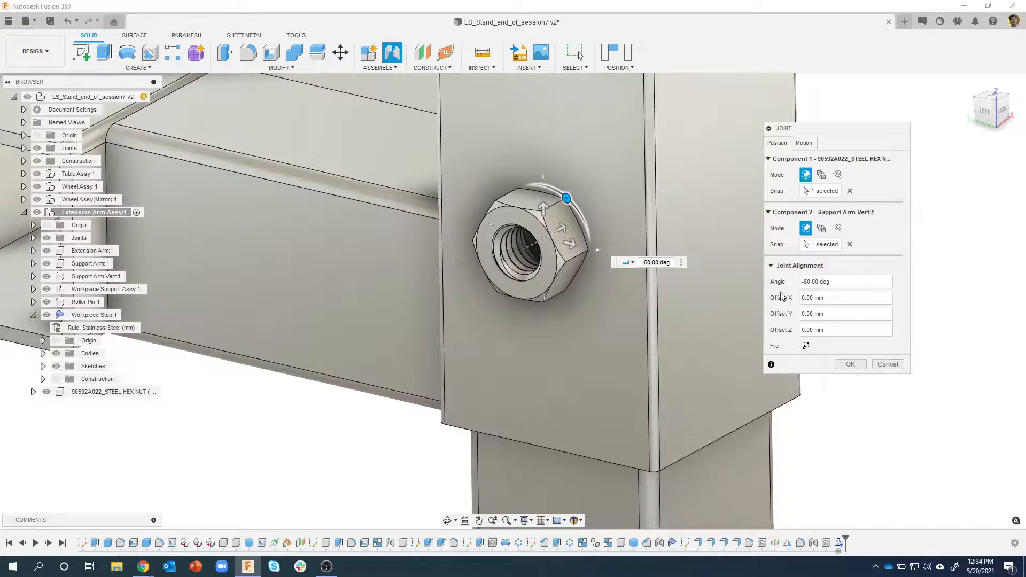
click(851, 364)
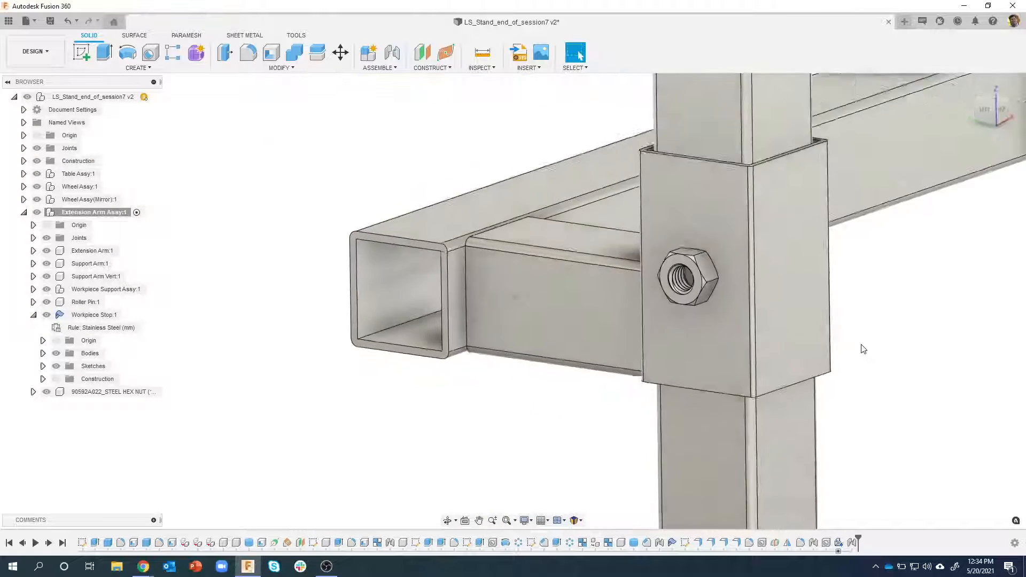
shift+middle_drag(863, 349, 579, 404)
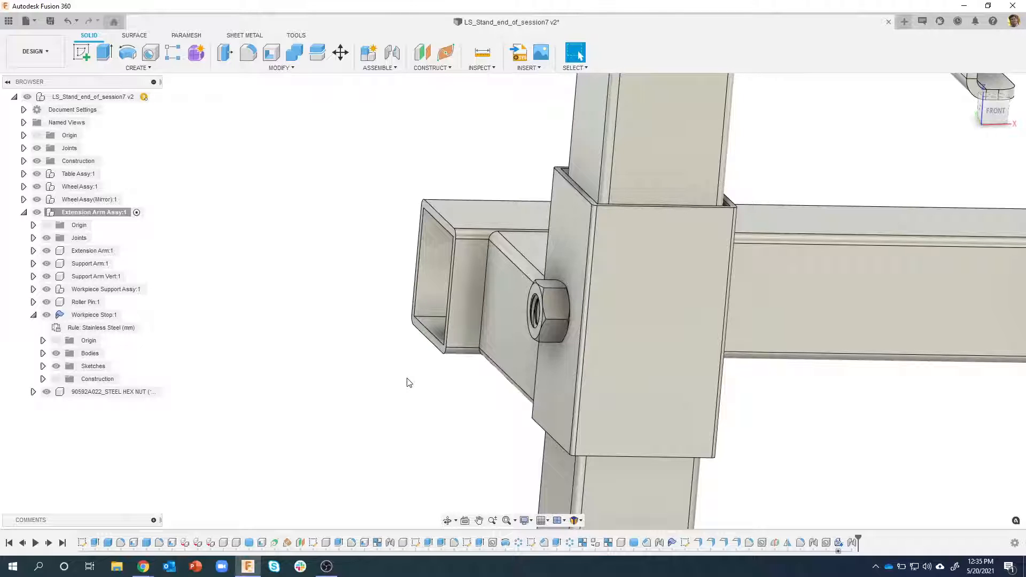
shift+middle_drag(371, 357, 379, 258)
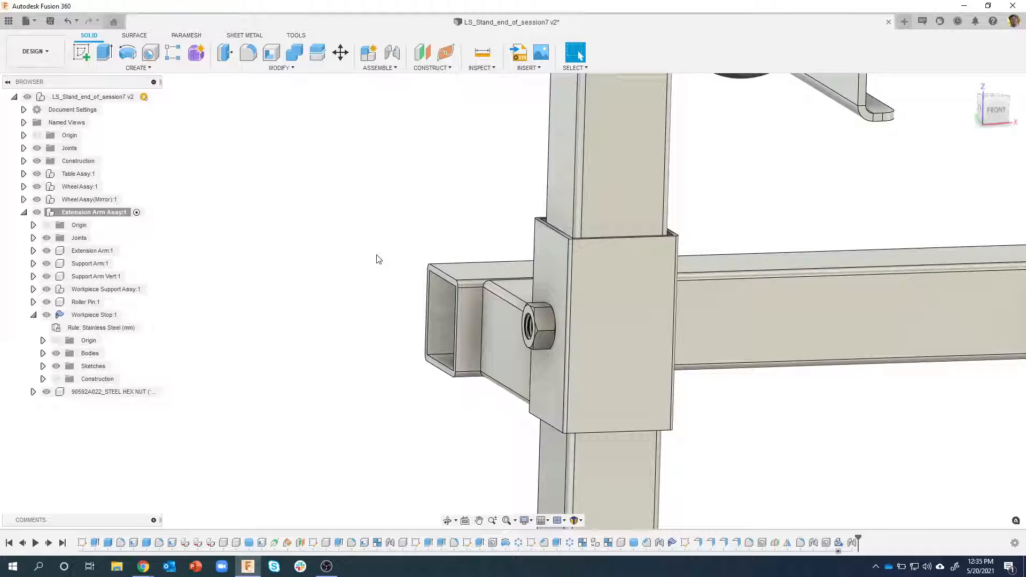
Open the sheet metal rules and examine the Stainless Steel (mm) and Steel (mm) rules used in this design
click(242, 36)
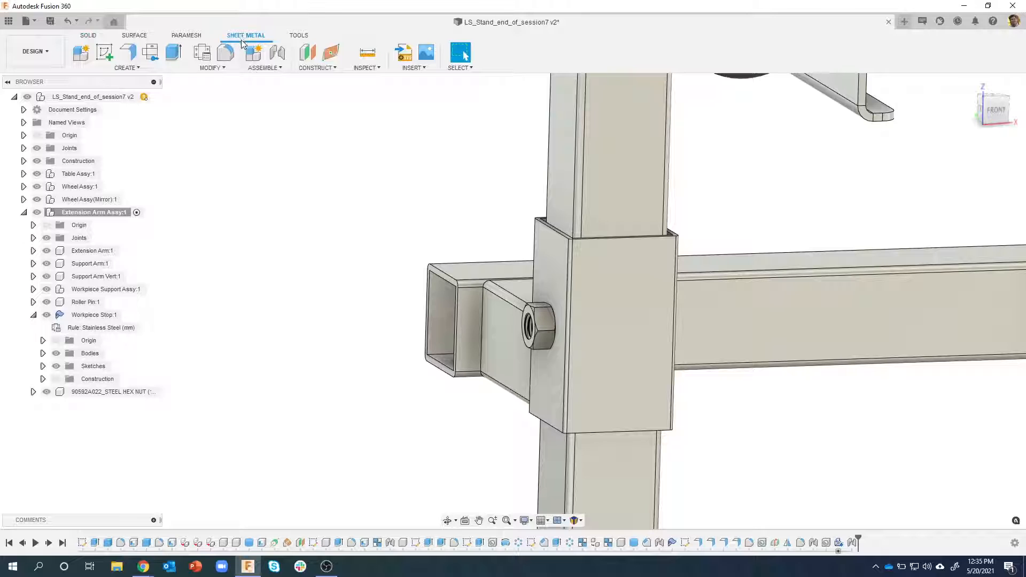
click(228, 69)
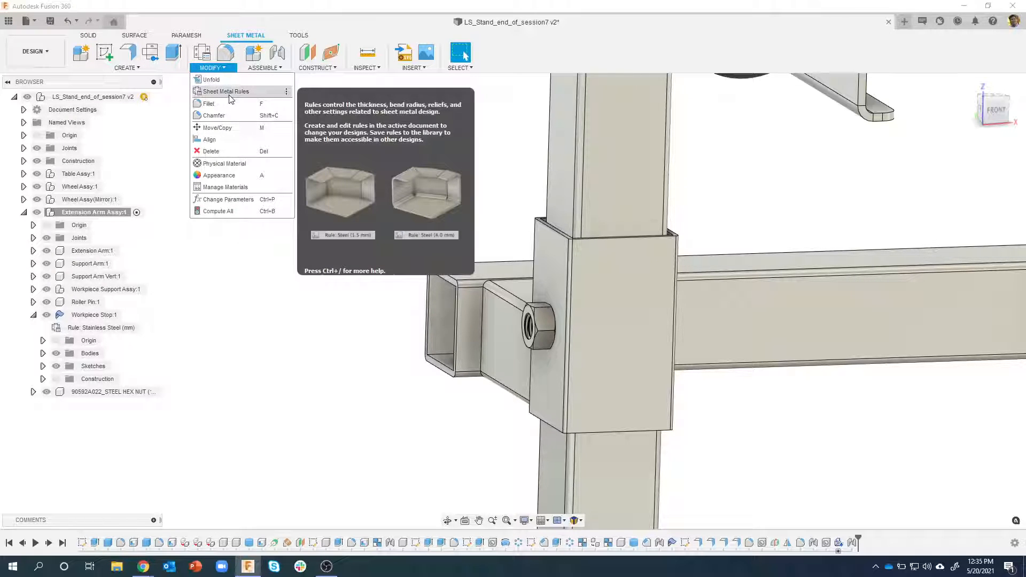
click(225, 94)
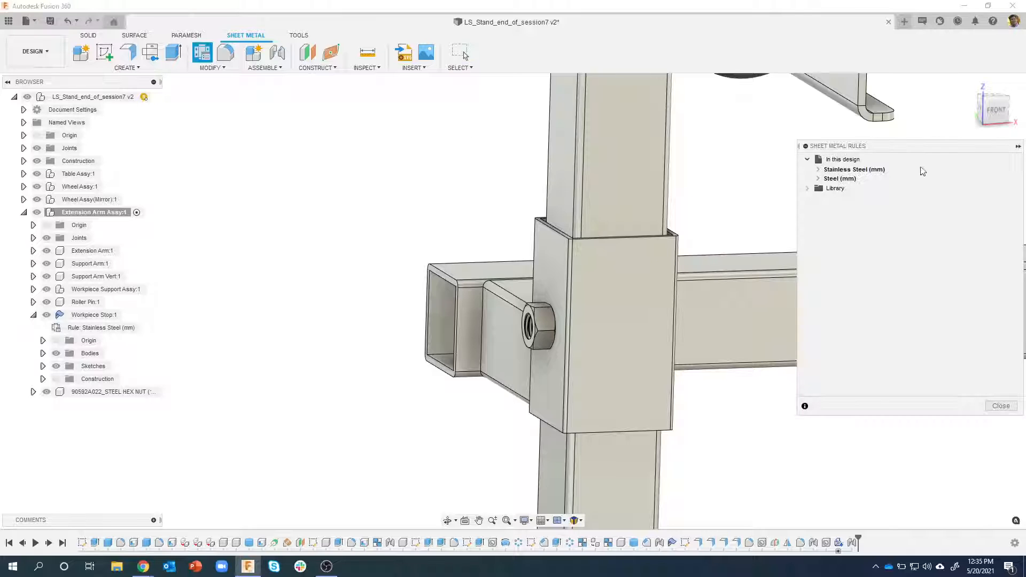
drag(894, 152, 843, 143)
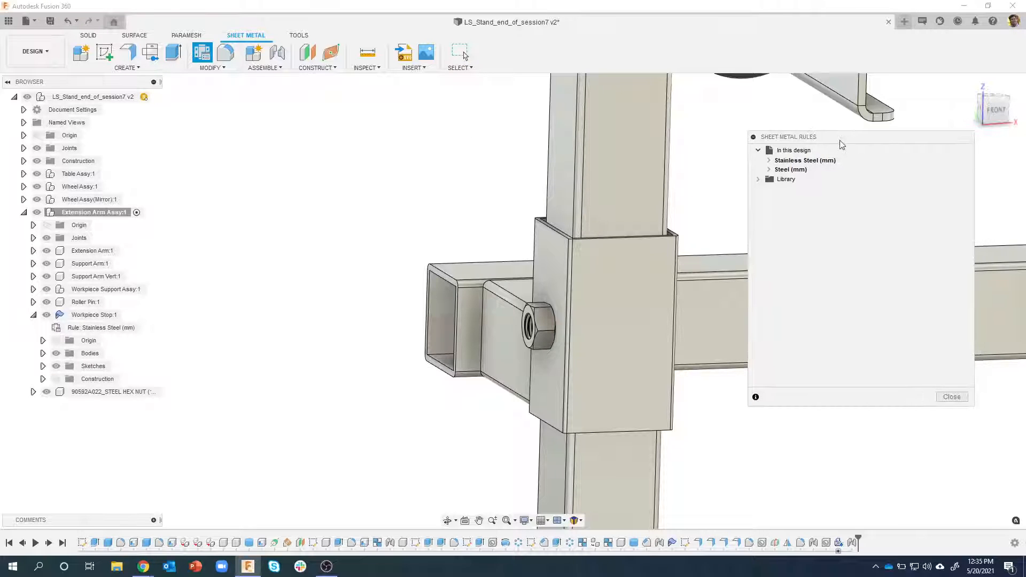
click(769, 162)
click(770, 162)
click(769, 169)
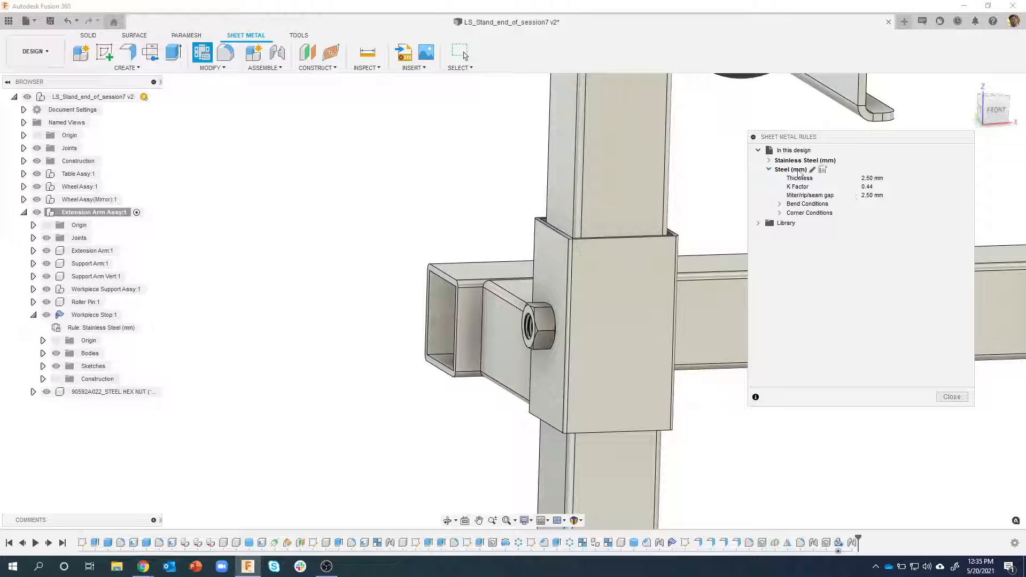
click(768, 170)
Examine the library's Steel (mm) and Stainless Steel (mm) sheet metal rules
click(758, 180)
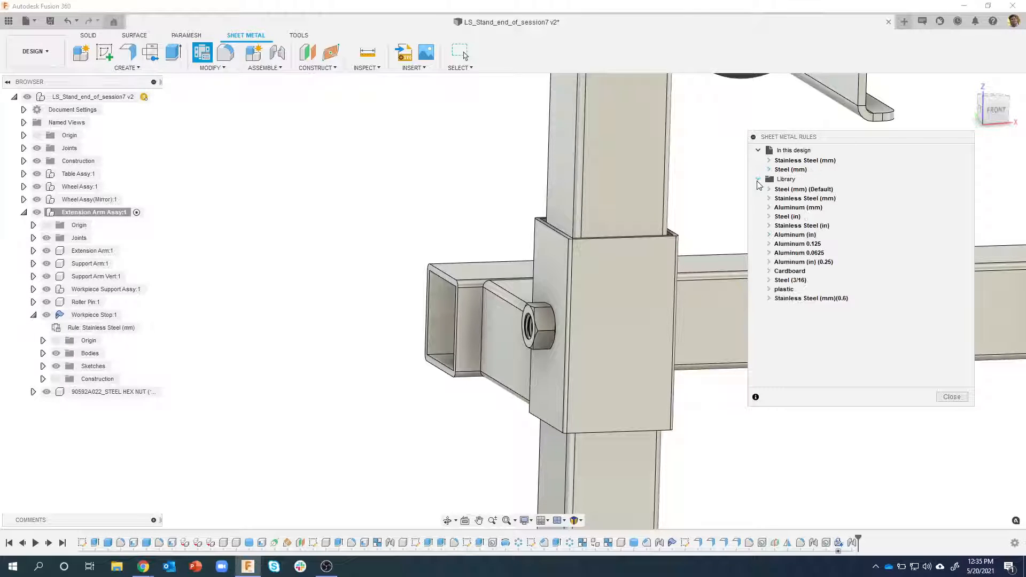
click(770, 190)
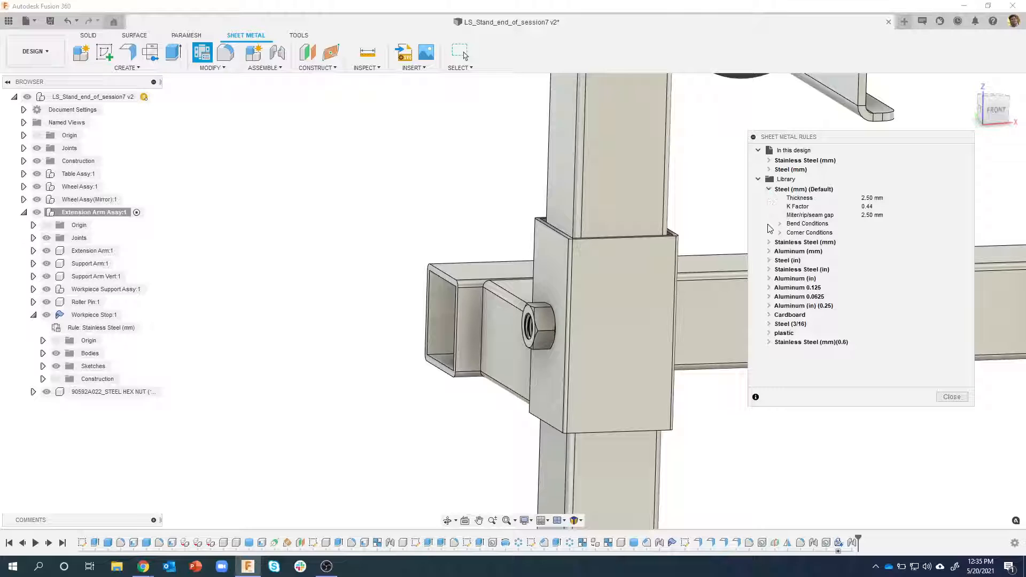
click(768, 243)
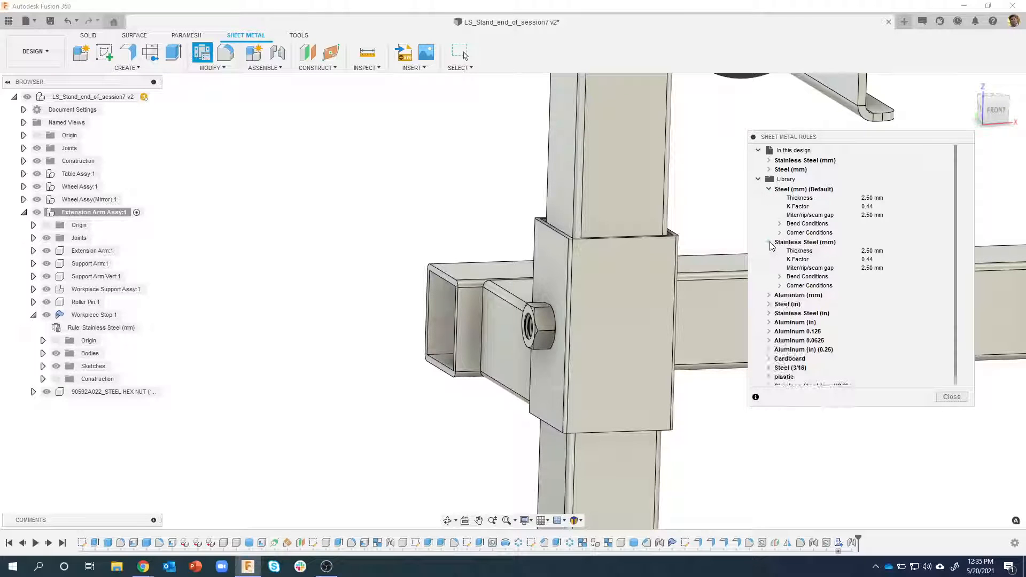
Examine the library's Aluminum (mm) sheet metal rule, including its thickness, K factor and miter/rip/seam gap
click(770, 295)
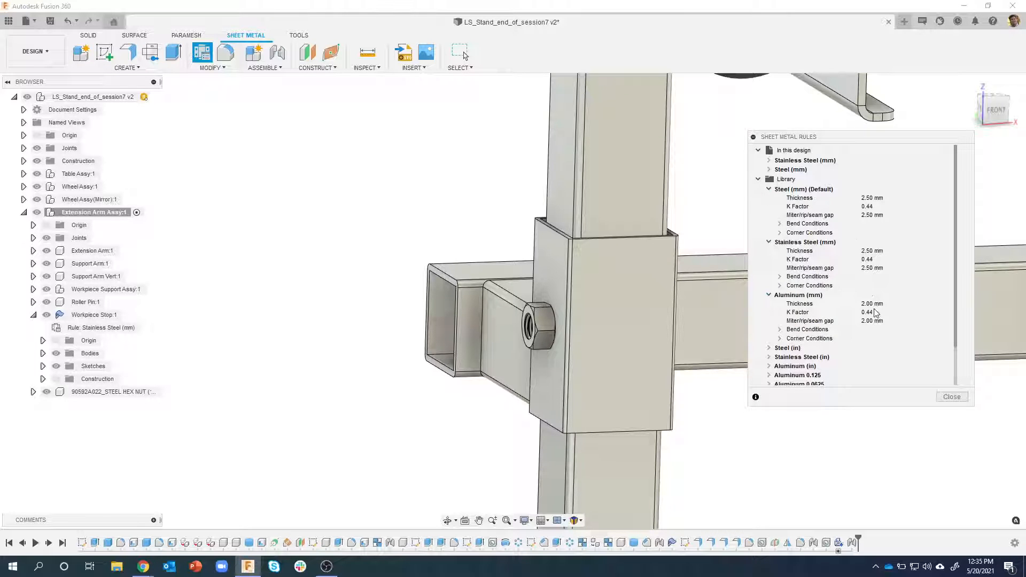
click(770, 295)
click(770, 243)
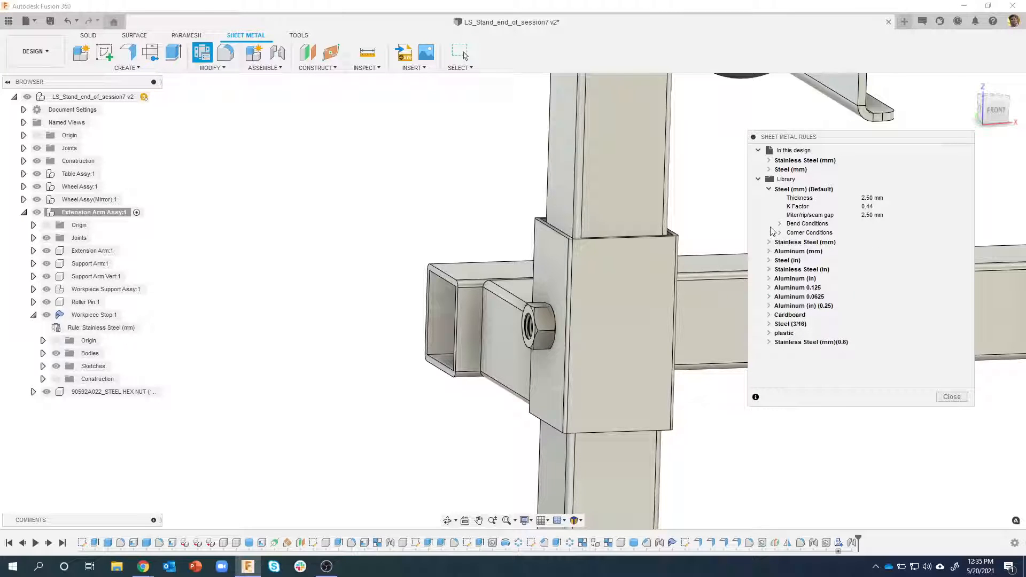
Delete the custom Stainless Steel (mm)(0.6) rule from the sheet metal rules library
click(770, 191)
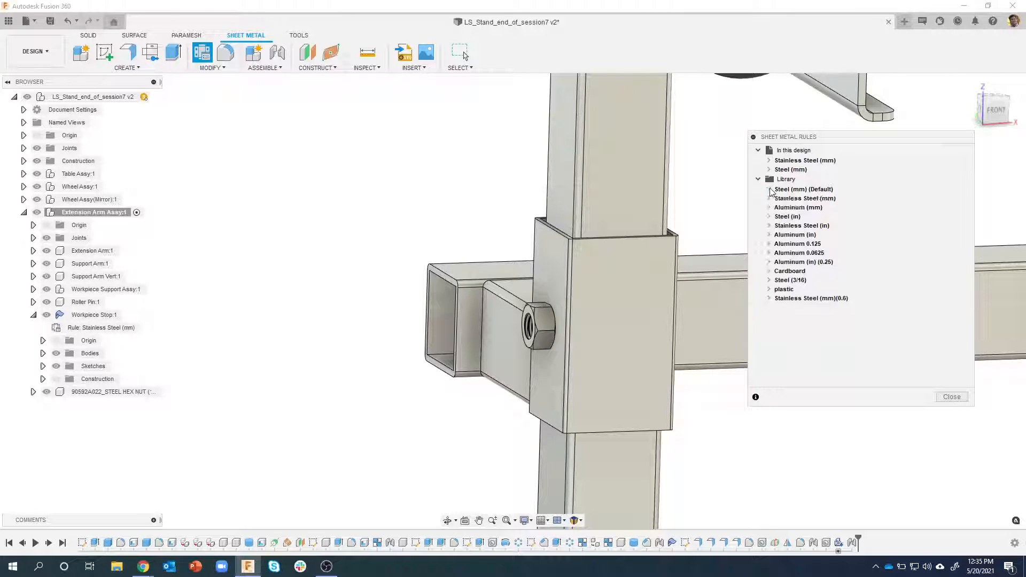
right_click(794, 303)
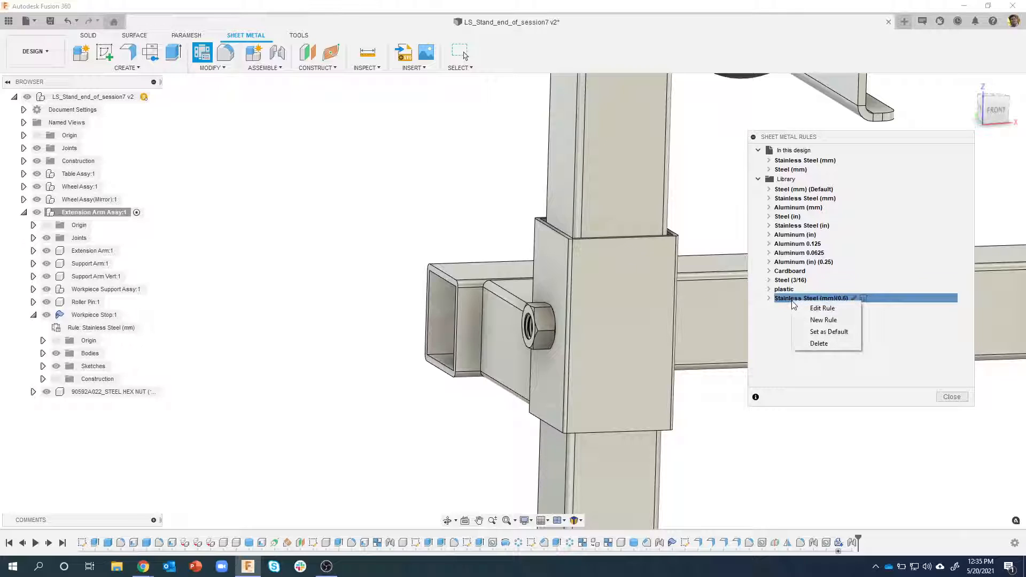
click(825, 343)
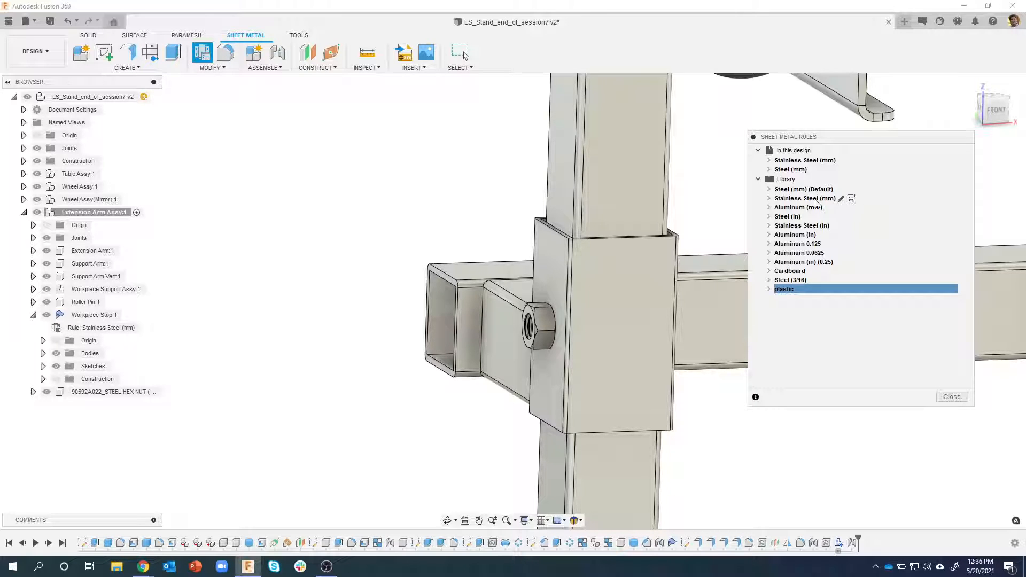
Create a library rule based on Stainless Steel (mm) with a thickness of 0.6 mm, named Stainless Steel (mm)(0.6), and save it
click(853, 203)
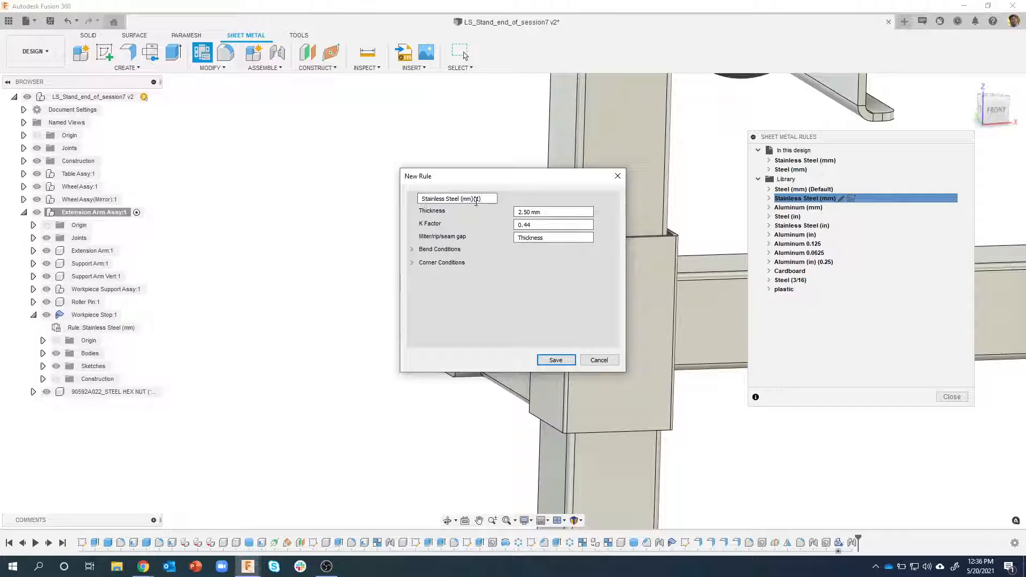
click(536, 211)
text(0.)
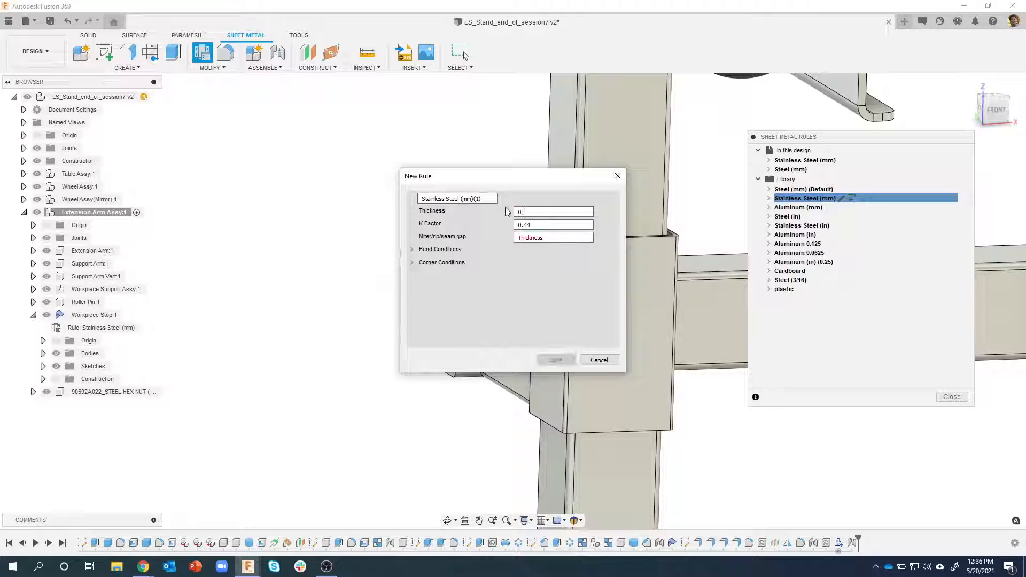
text(6)
click(488, 203)
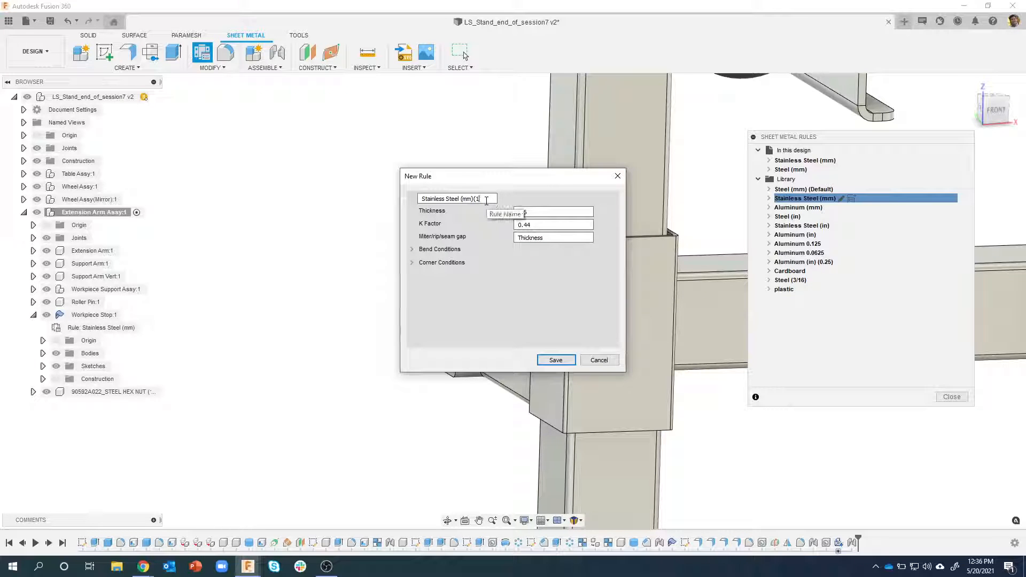
key(BackSpace)
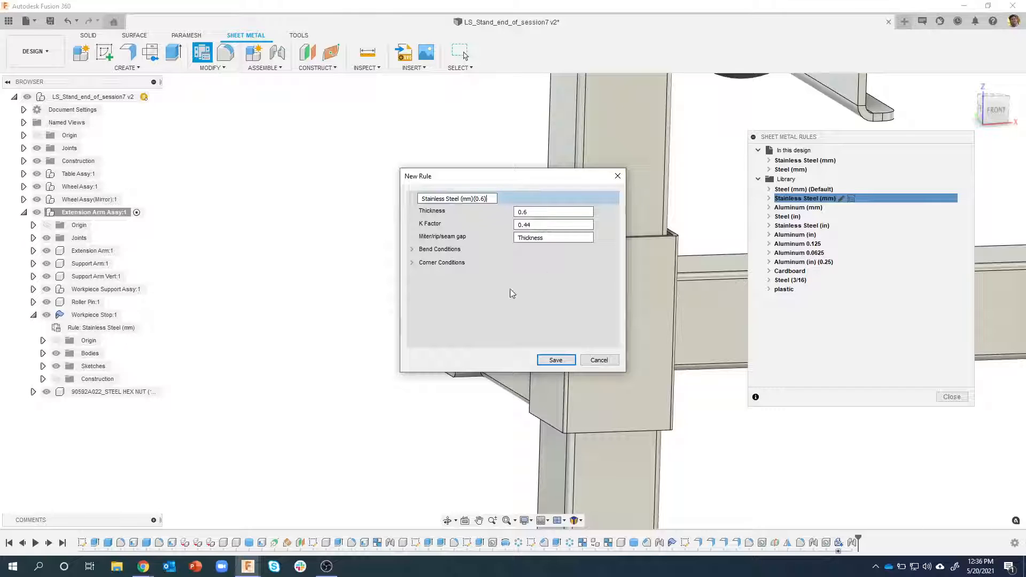
click(556, 359)
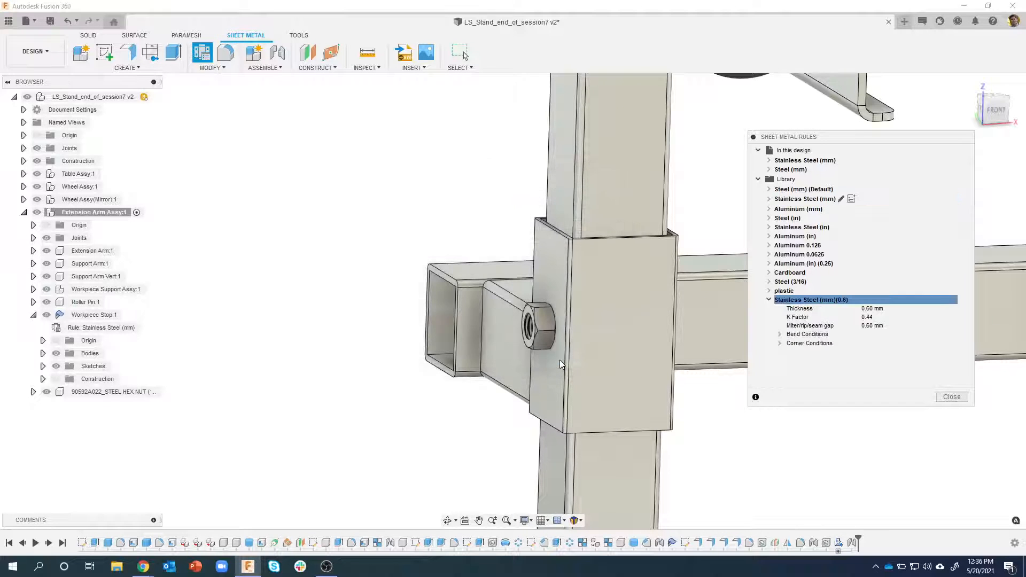
Review the thickness, K factor and gap settings of the library's Stainless Steel (mm)(0.6) rule, and collapse its details
click(770, 301)
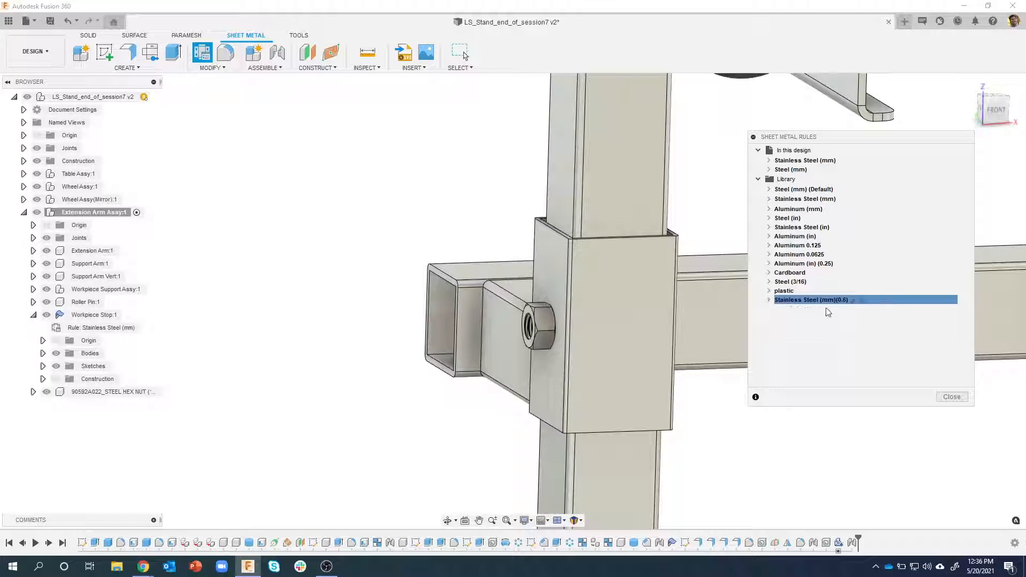
click(787, 190)
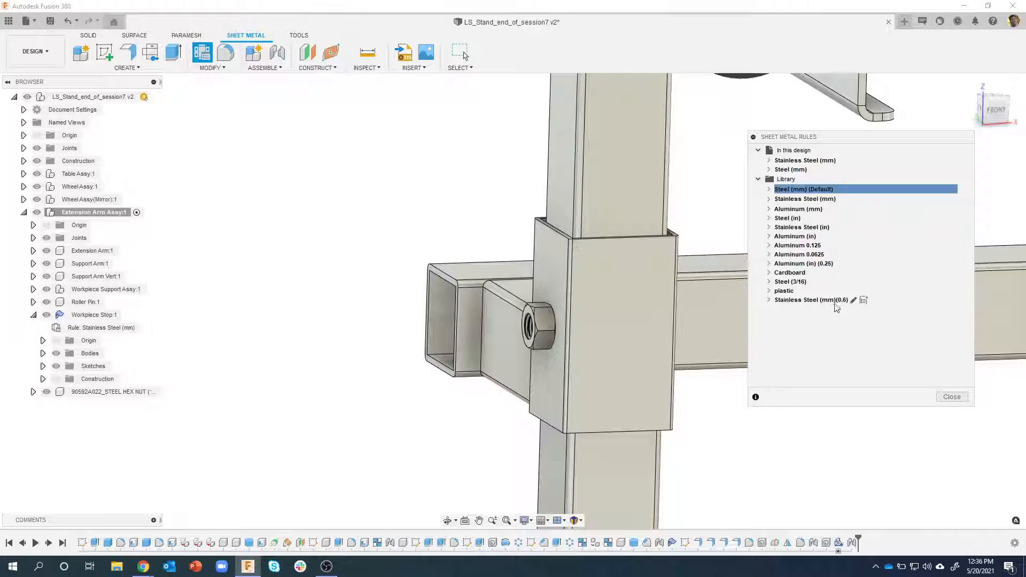
click(770, 300)
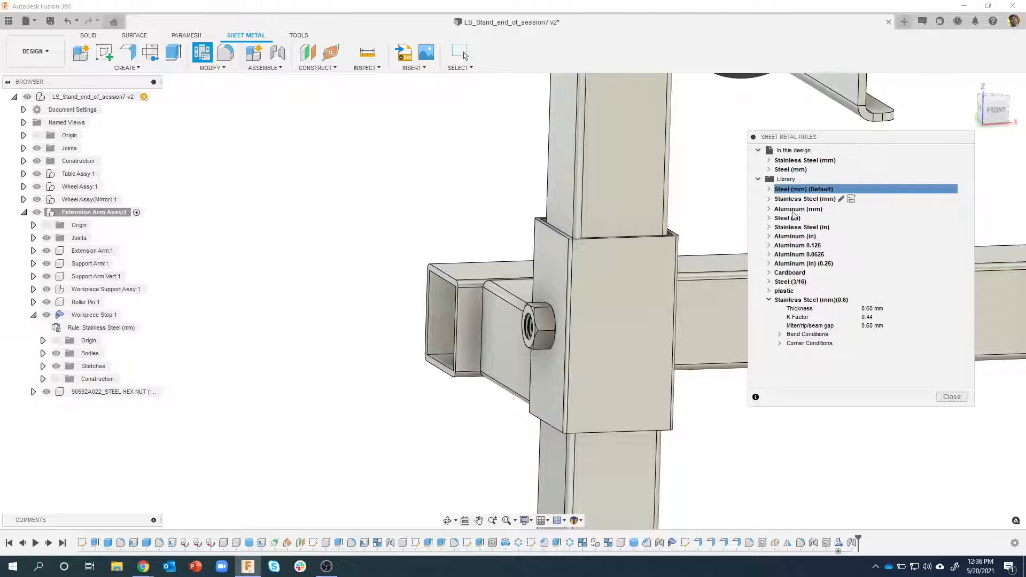
click(770, 300)
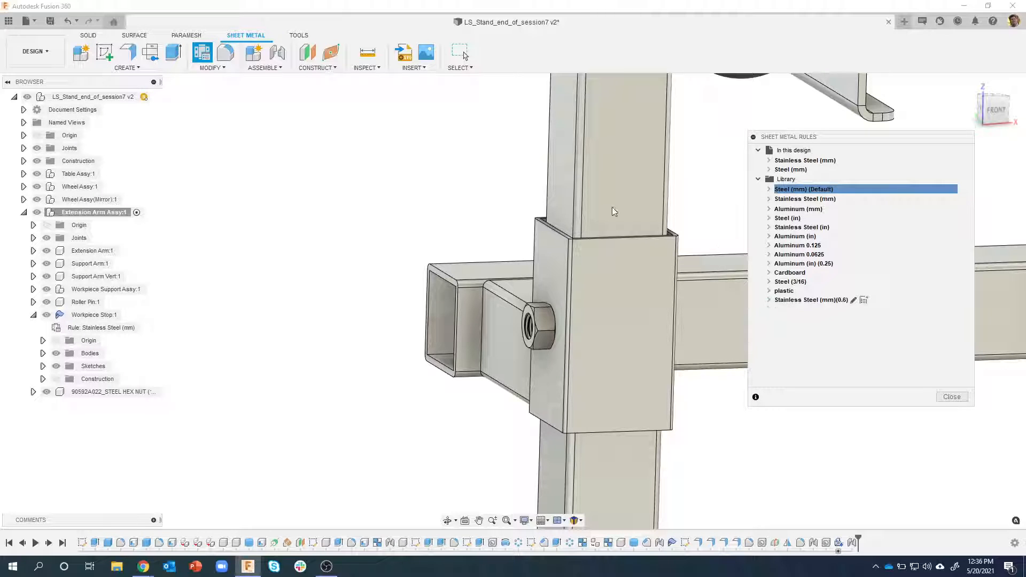
Close the sheet metal rules and start a sketch on the front face of the vertical square tube
click(952, 396)
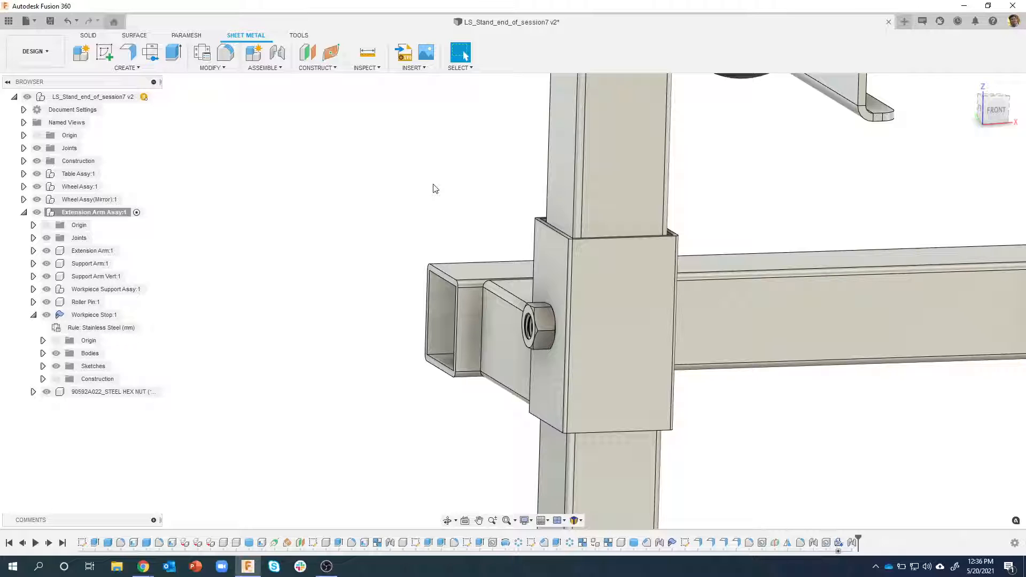
shift+middle_drag(434, 189, 606, 207)
right_click(606, 207)
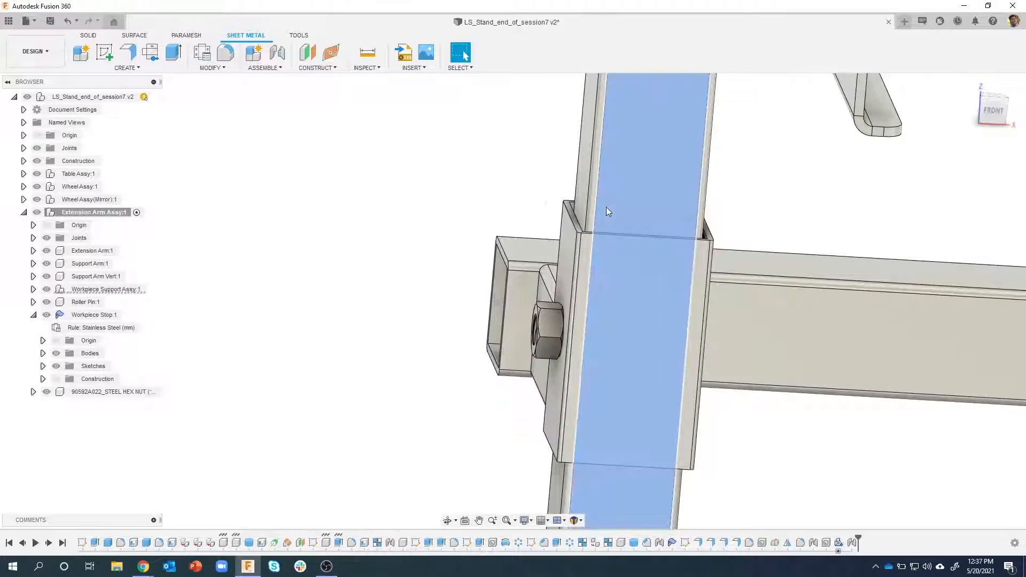
click(589, 262)
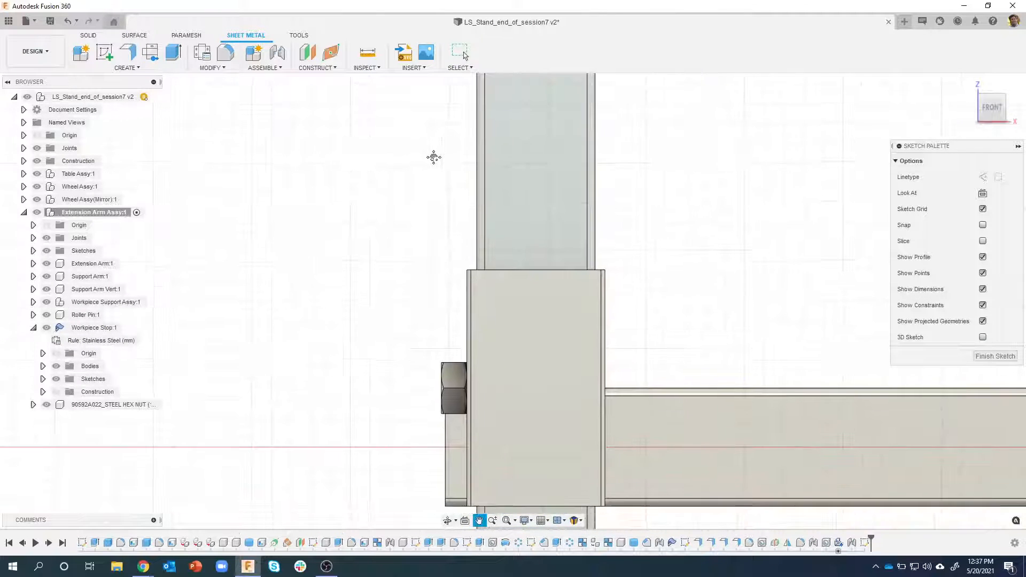
Project the vertical square tube into the sketch using the body selection filter with the projection link kept on
key(p)
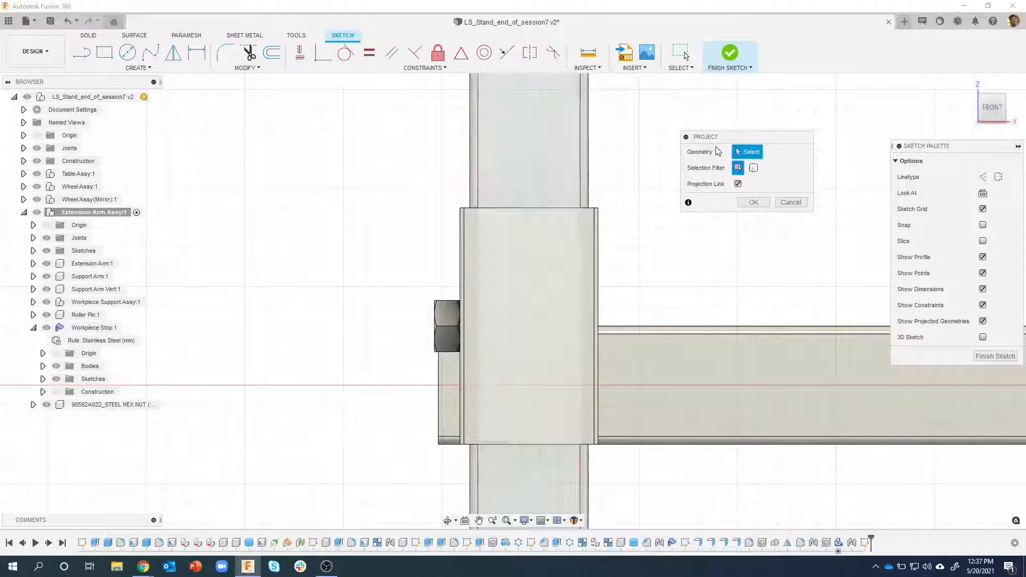
click(753, 168)
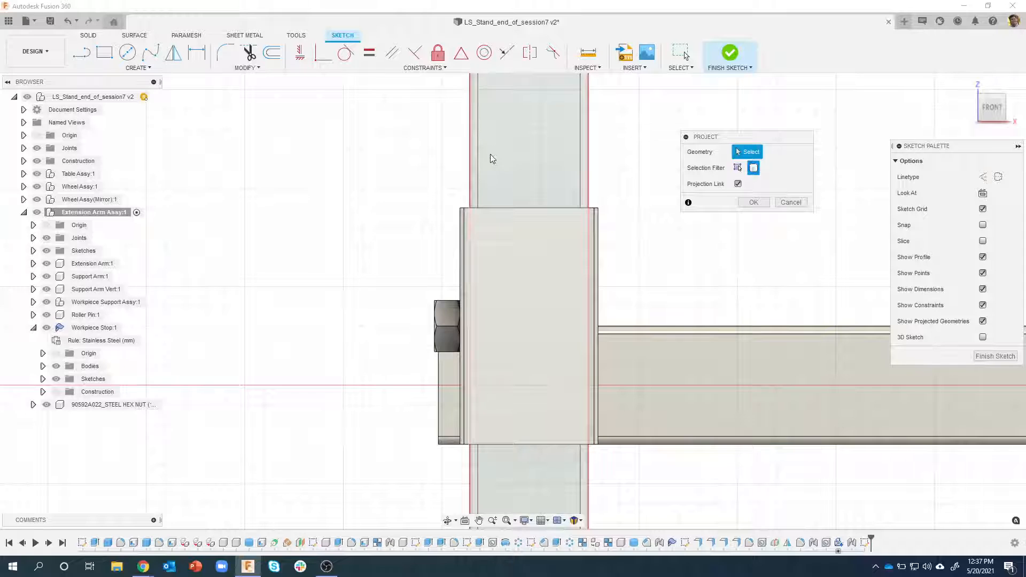
click(502, 152)
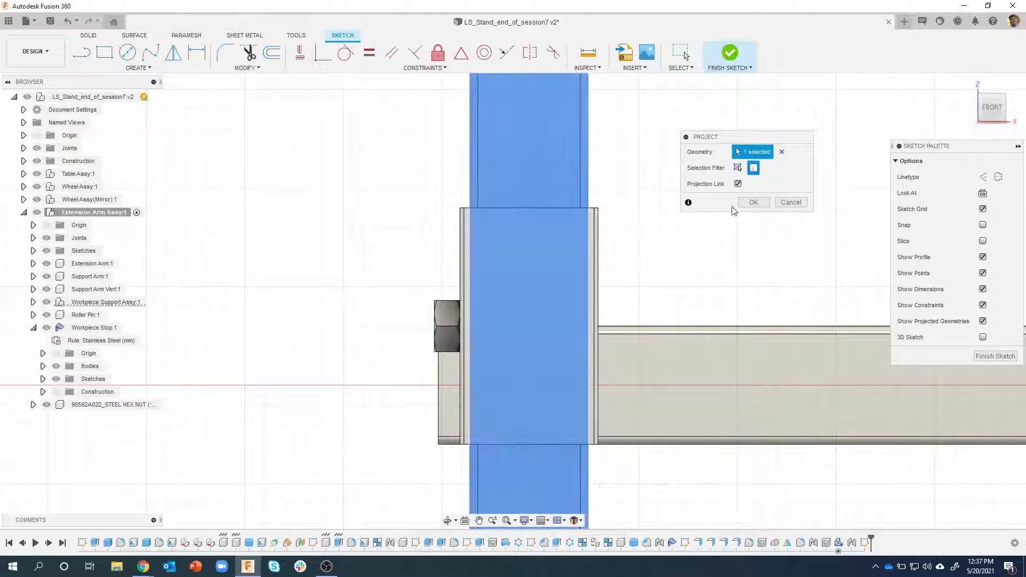
click(759, 205)
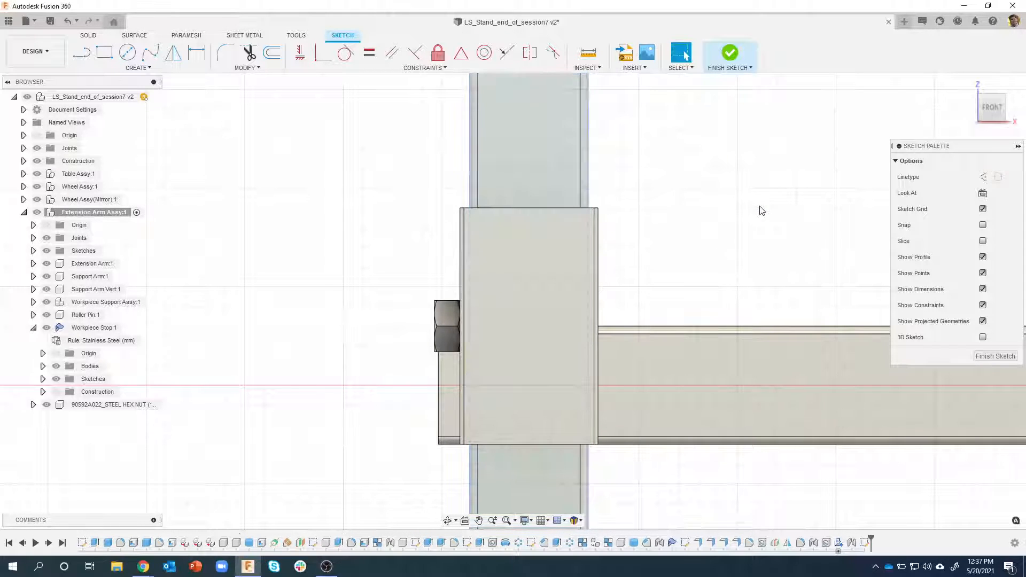
Sketch an open three-line profile: a vertical line about 56 mm long on the tube's nut-side edge, a short horizontal top, and an outward-slanting leg
click(82, 52)
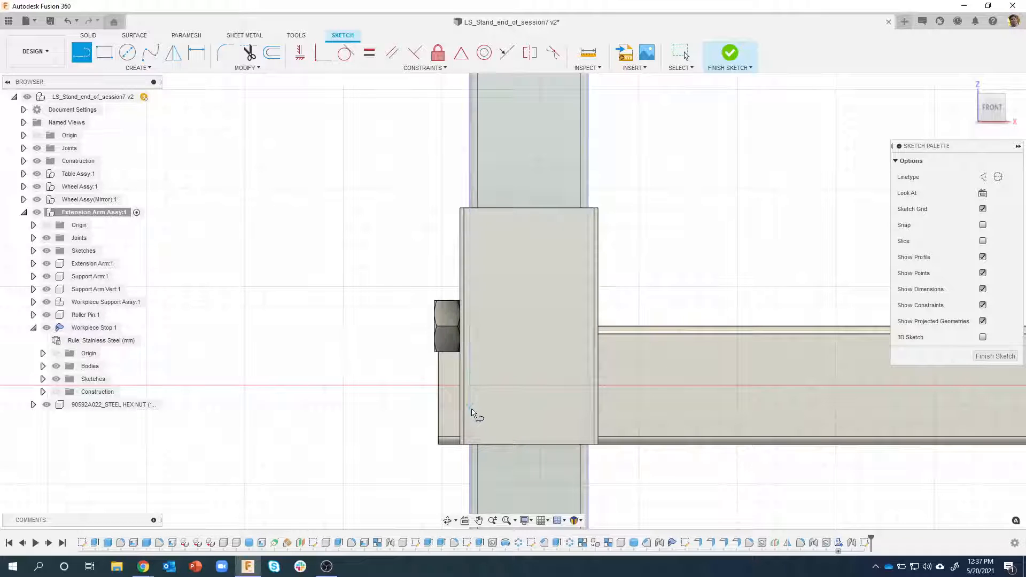
click(470, 409)
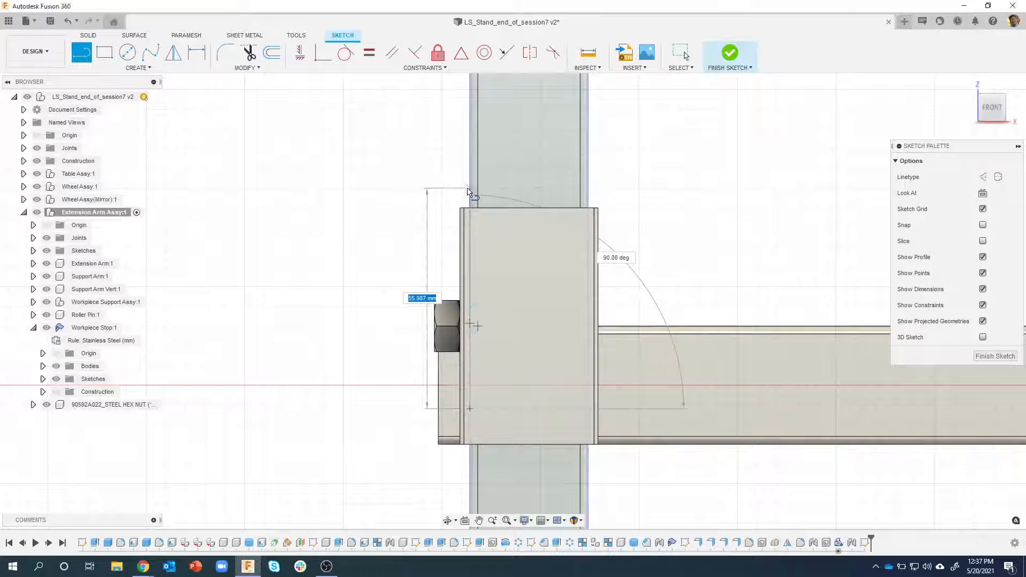
click(469, 189)
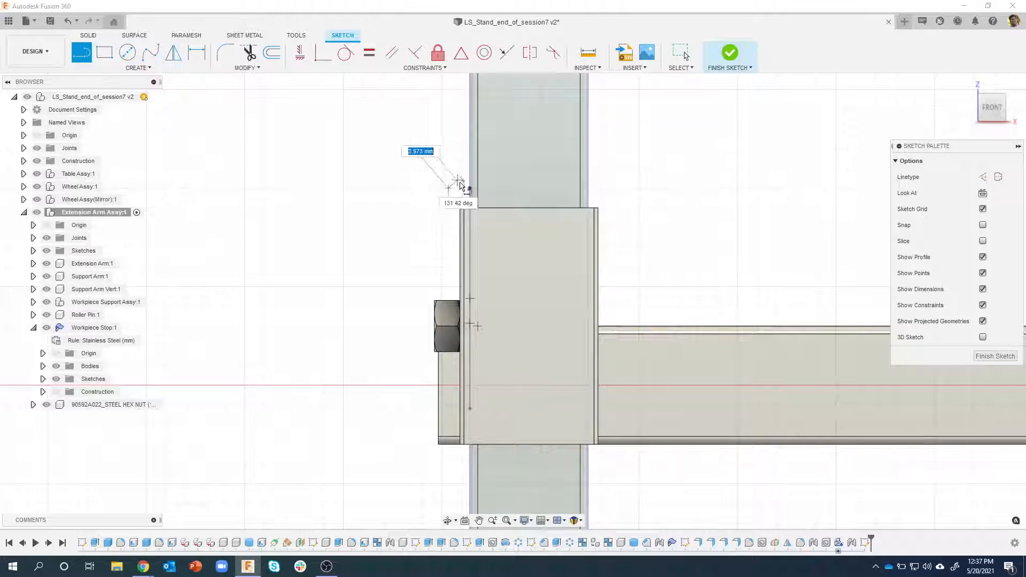
double_click(467, 190)
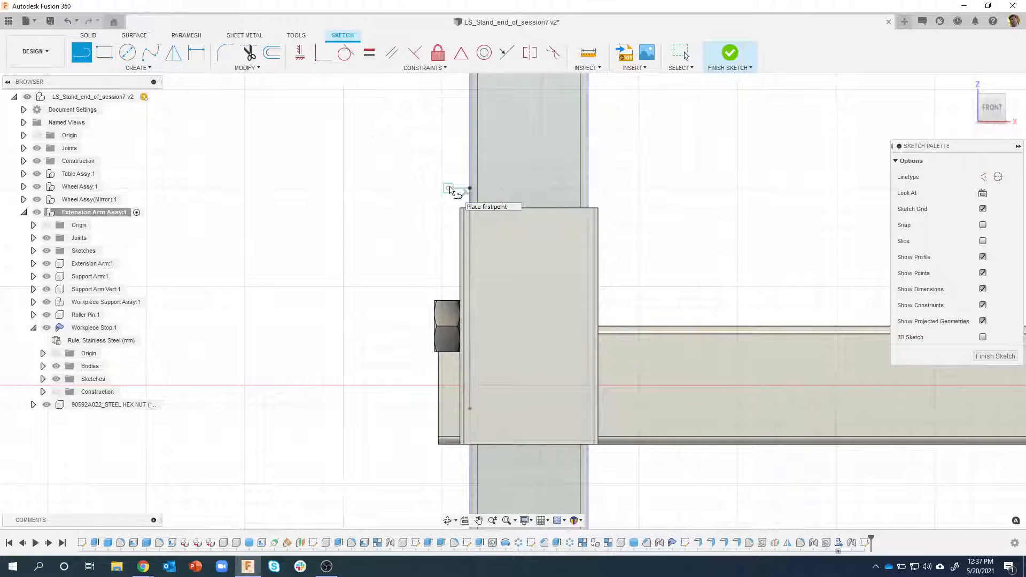
click(448, 188)
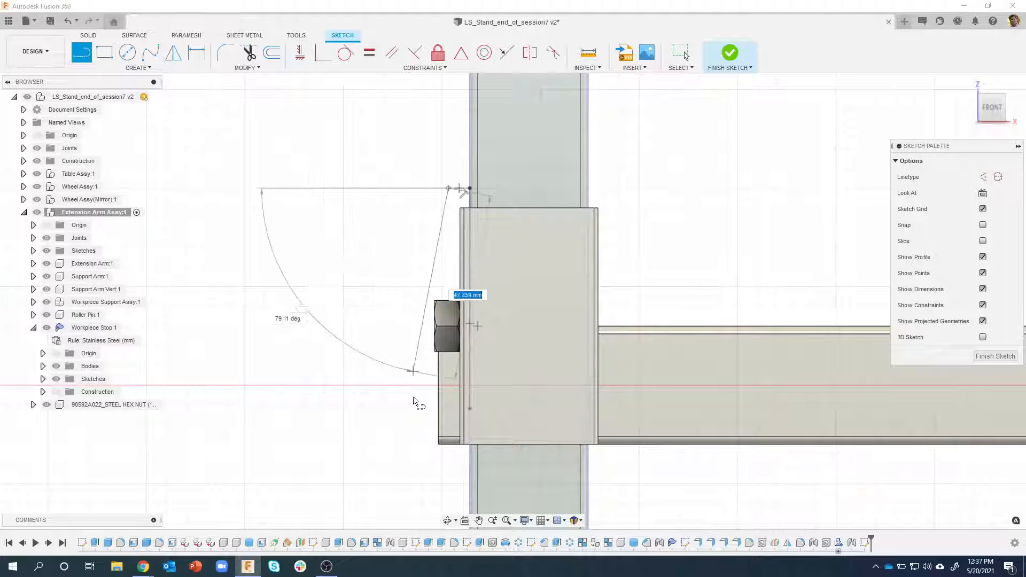
click(415, 411)
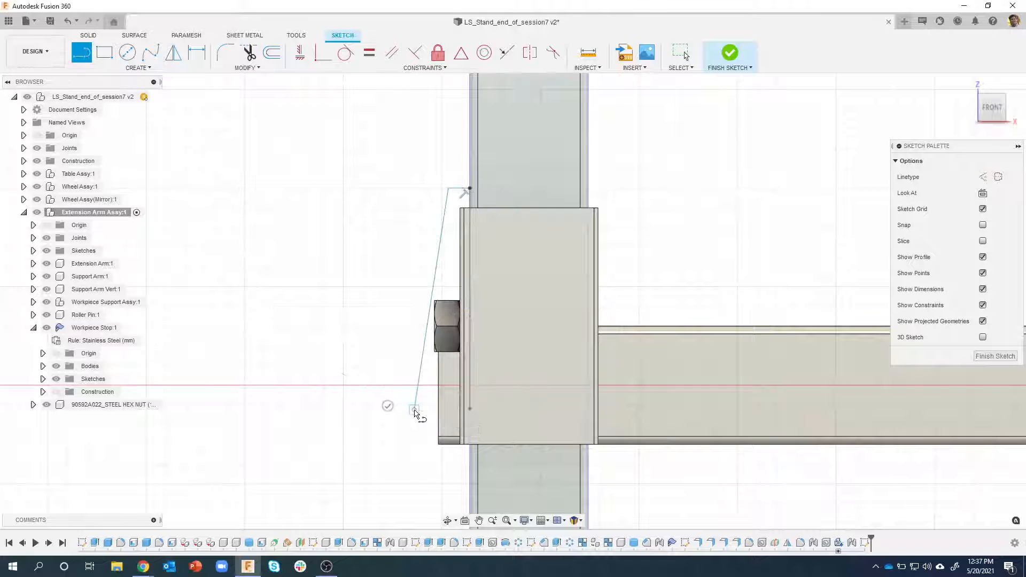
click(389, 406)
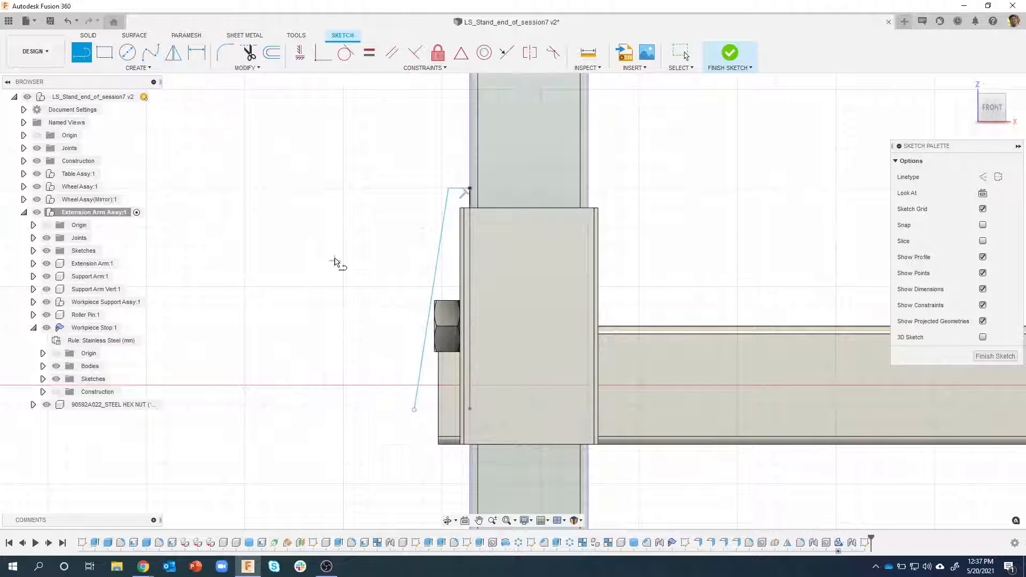
Dimension the profile's vertical line along the tube edge to 55 mm
key(d)
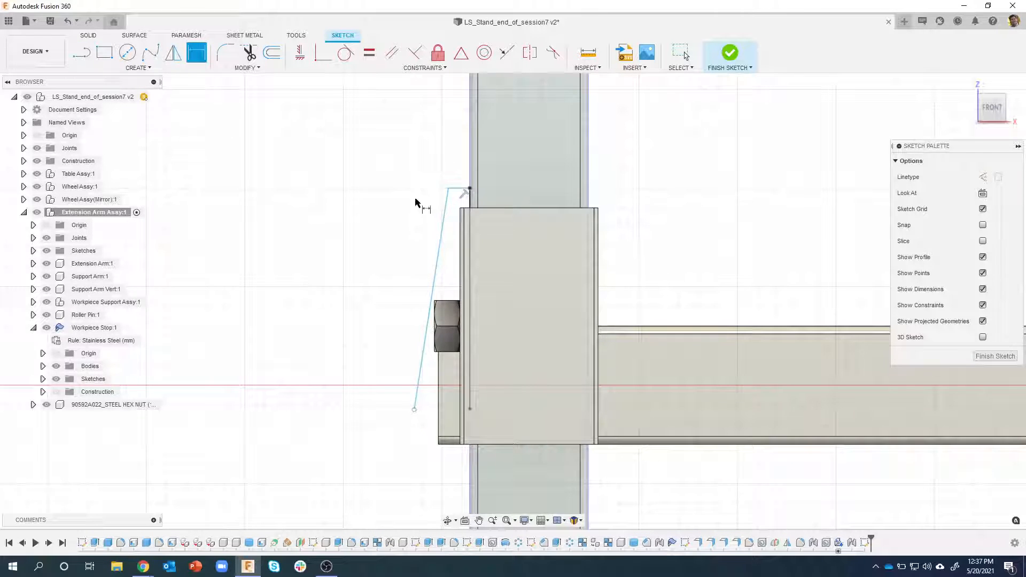
click(471, 260)
click(497, 262)
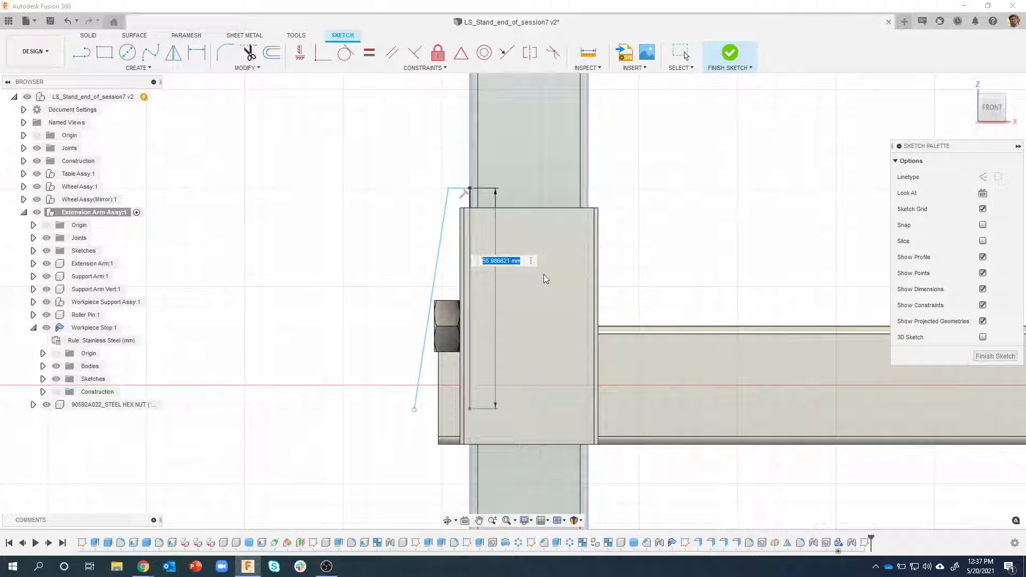
text(55)
key(Return)
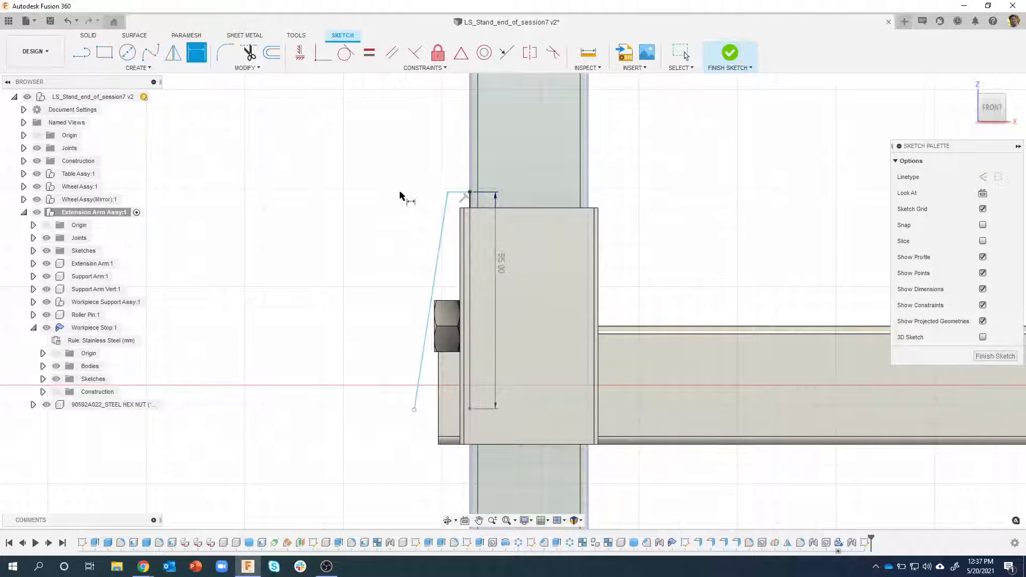
Make the slanted leg equal in length to the vertical line and finish the sketch
click(372, 64)
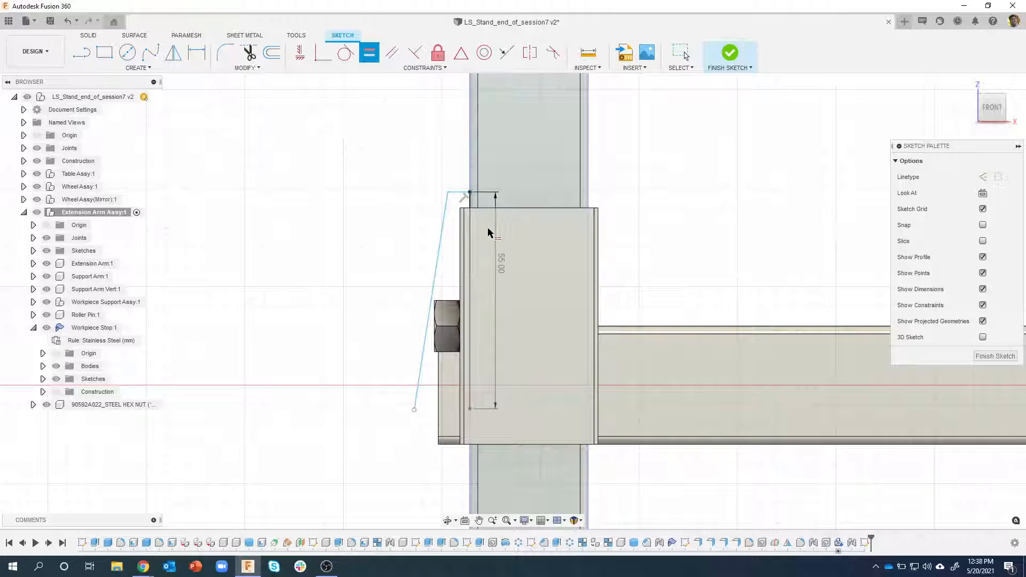
click(472, 252)
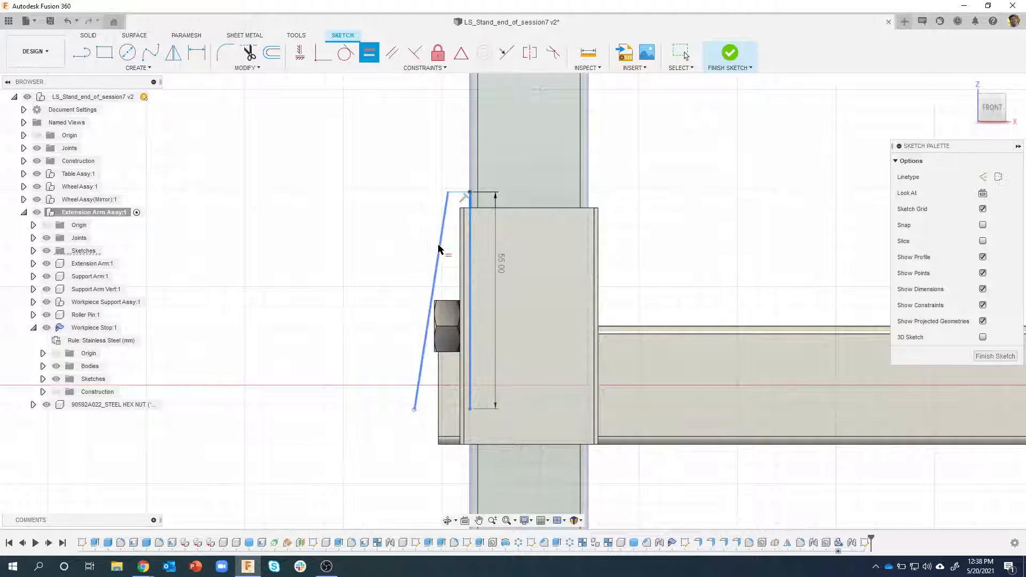
click(442, 224)
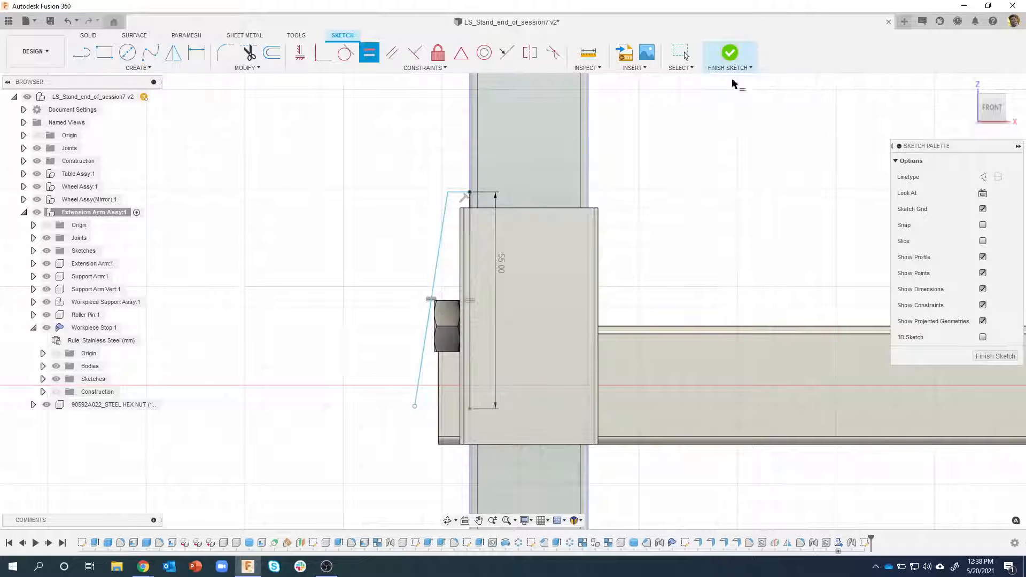
click(740, 59)
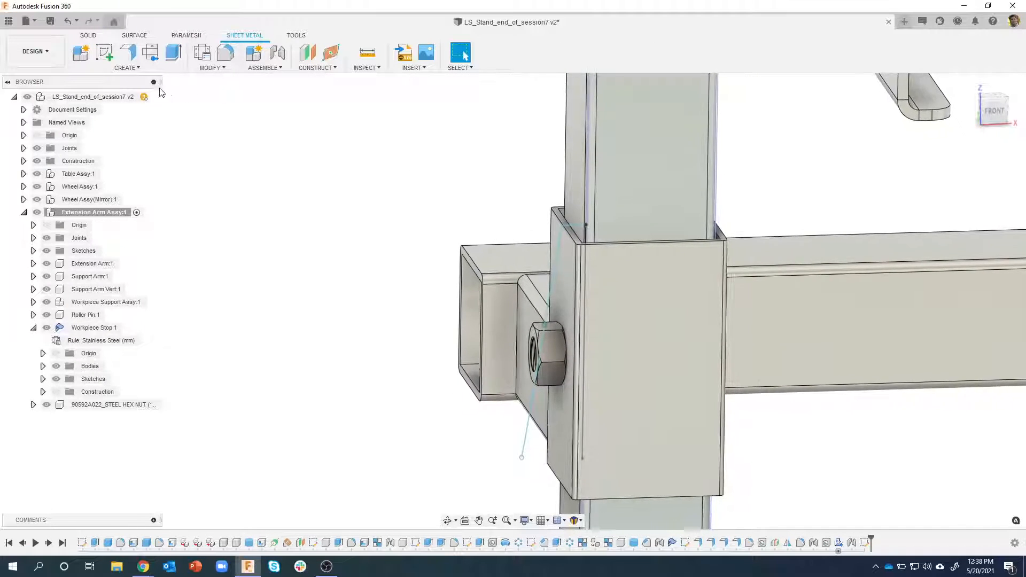
click(128, 54)
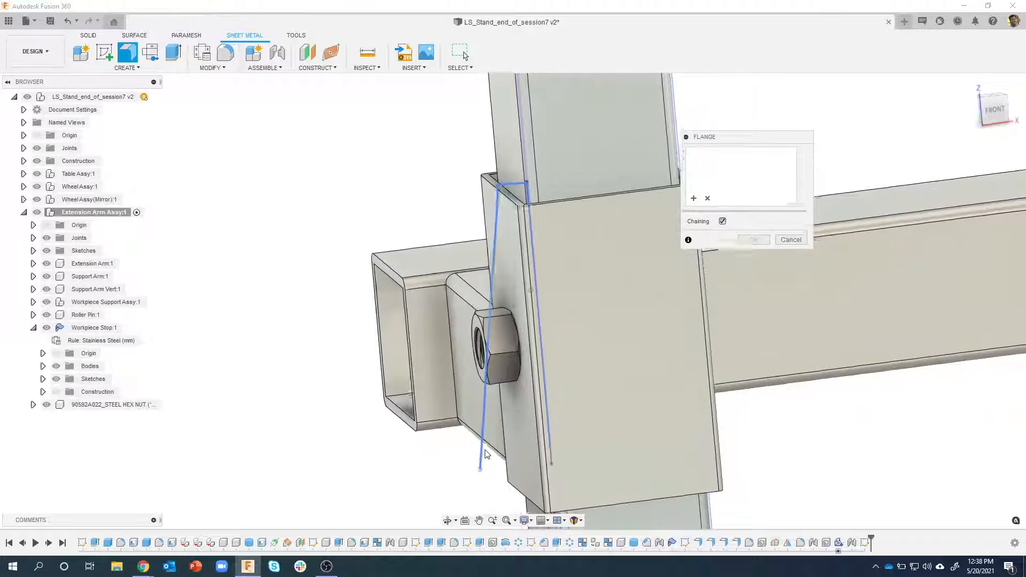
click(476, 448)
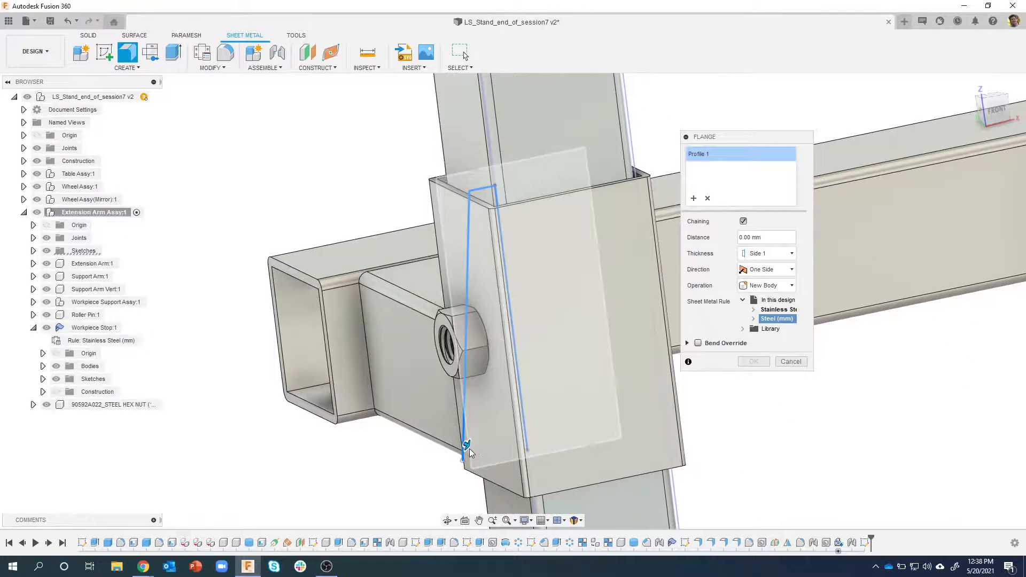
drag(469, 448, 406, 417)
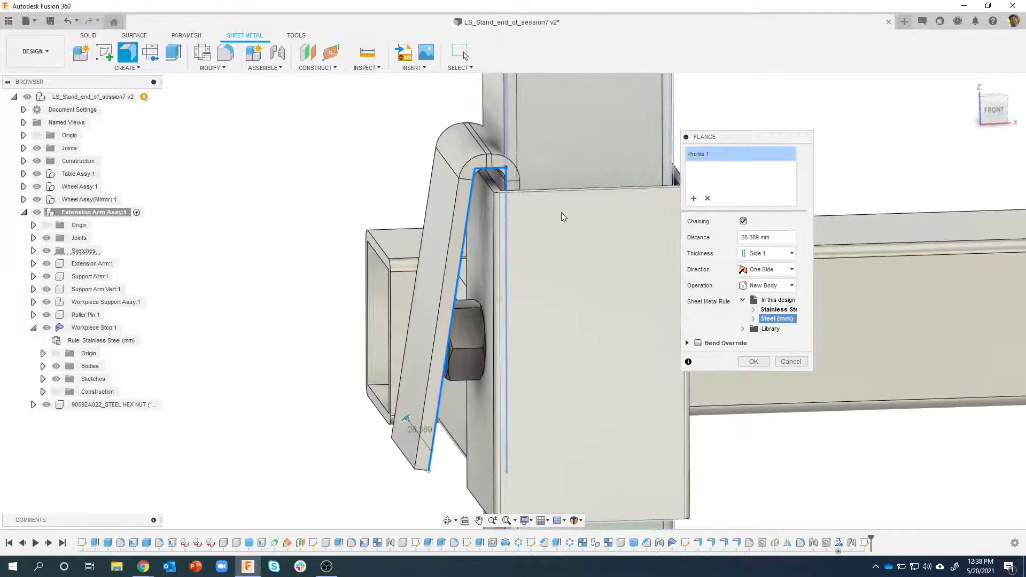
shift+middle_drag(561, 212, 508, 157)
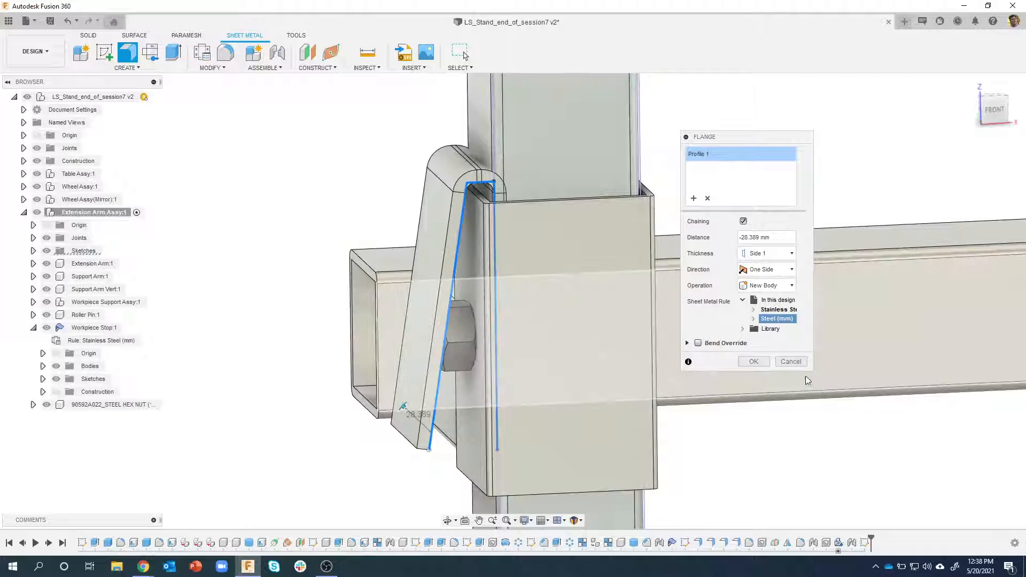
click(788, 363)
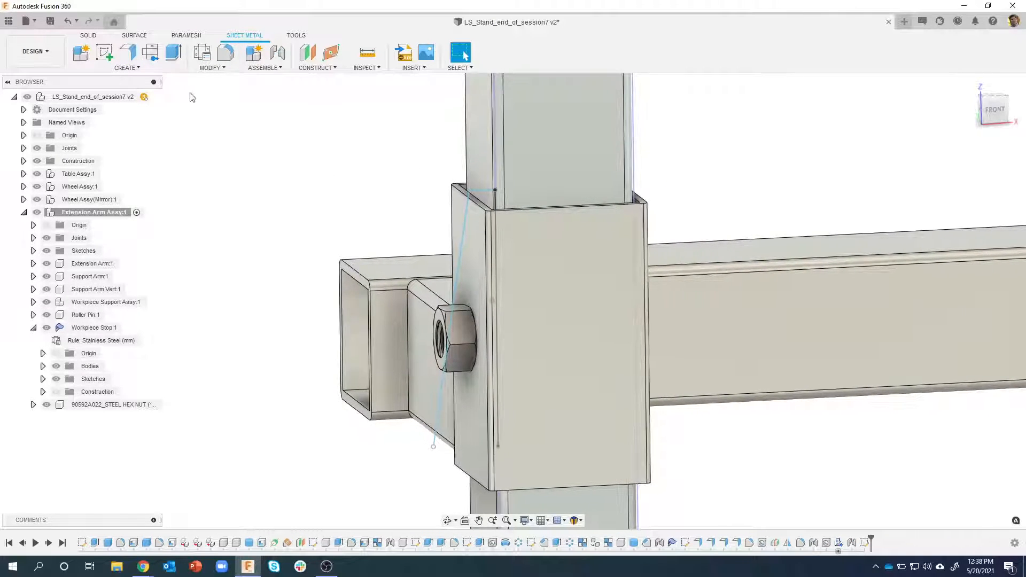
Create an internal sheet metal component named Plate under Extension Arm Assy, using the Stainless Steel (mm)(0.6) rule
click(81, 53)
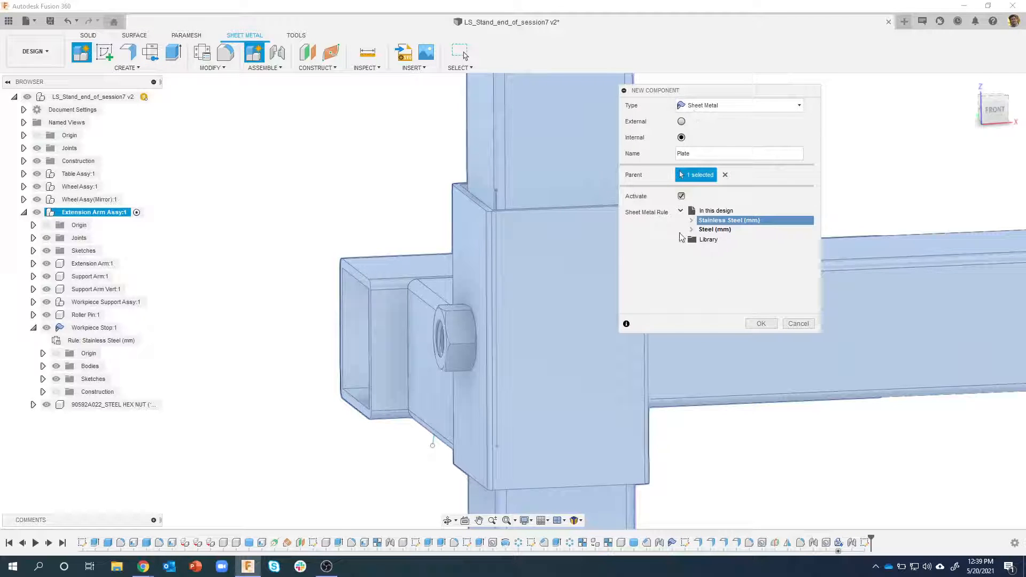
scroll(728, 262, down, 2)
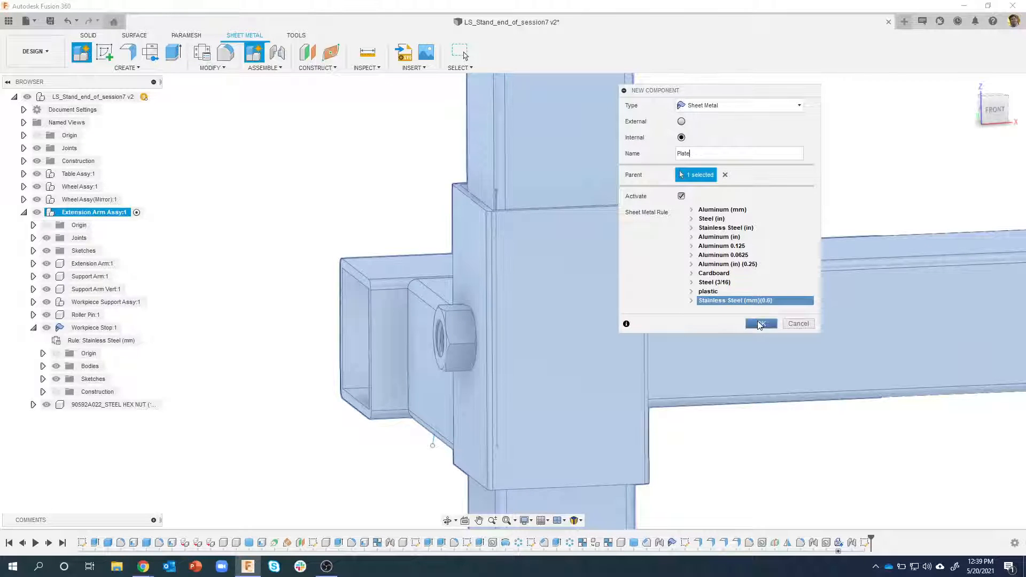
click(760, 324)
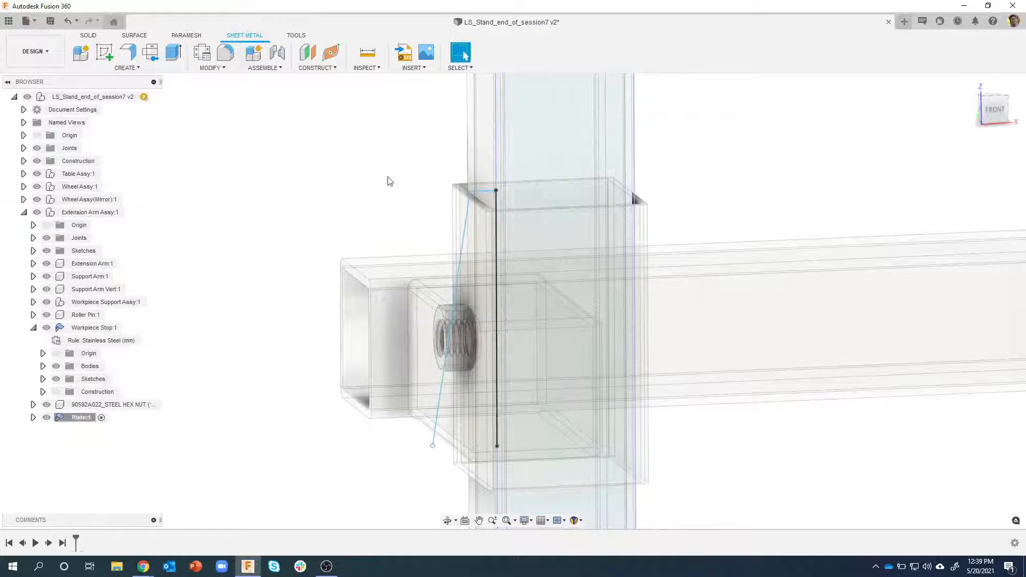
Start a flange from the open three-line profile in the Plate component with a distance of -25 mm
key(f)
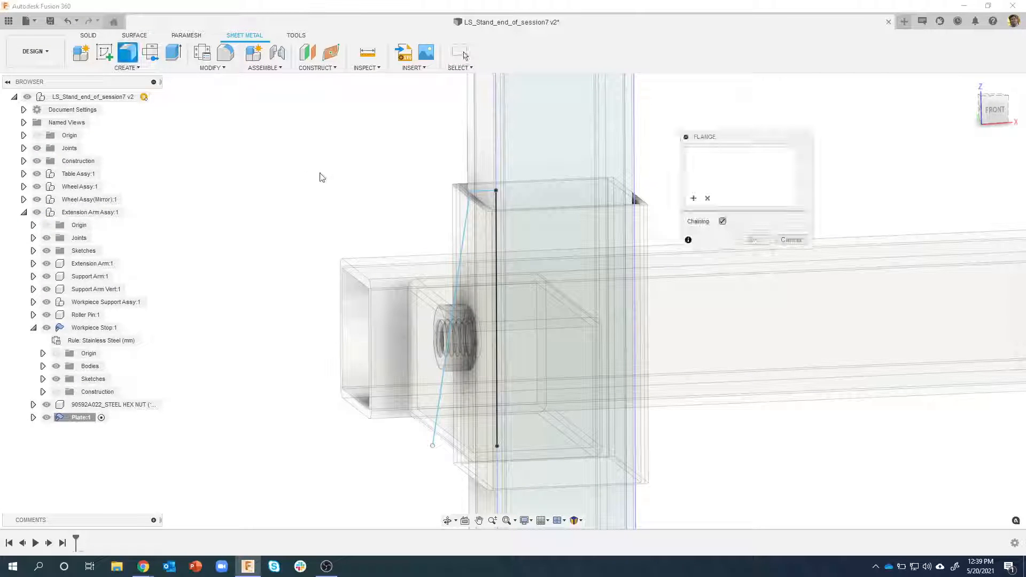
click(464, 229)
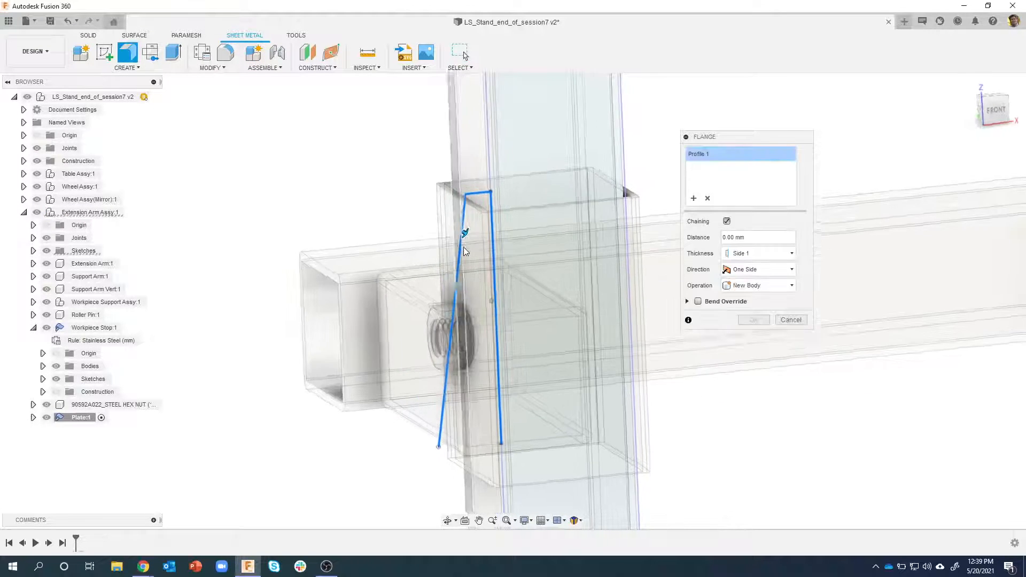
drag(463, 232, 397, 211)
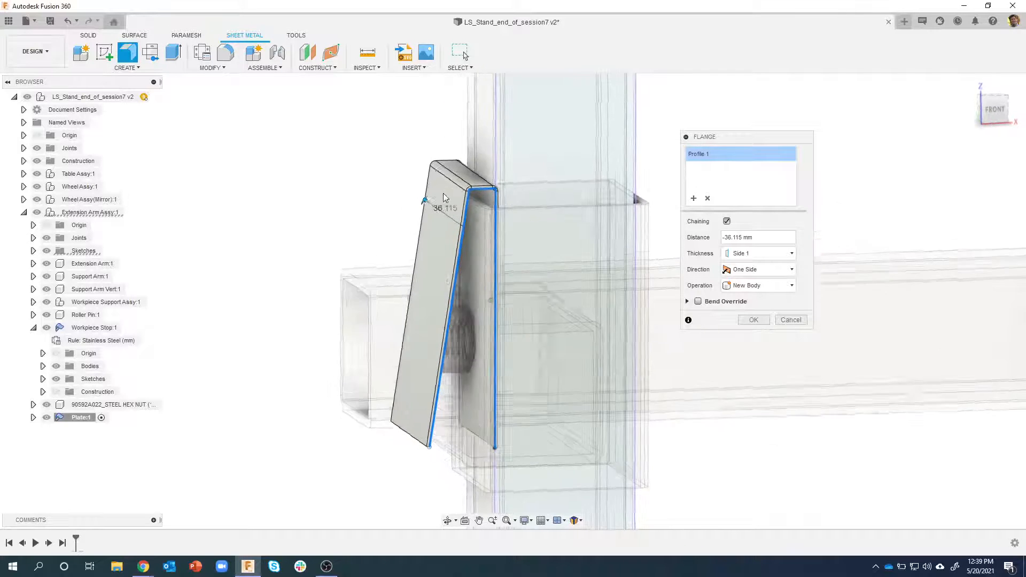
shift+middle_drag(486, 192, 728, 262)
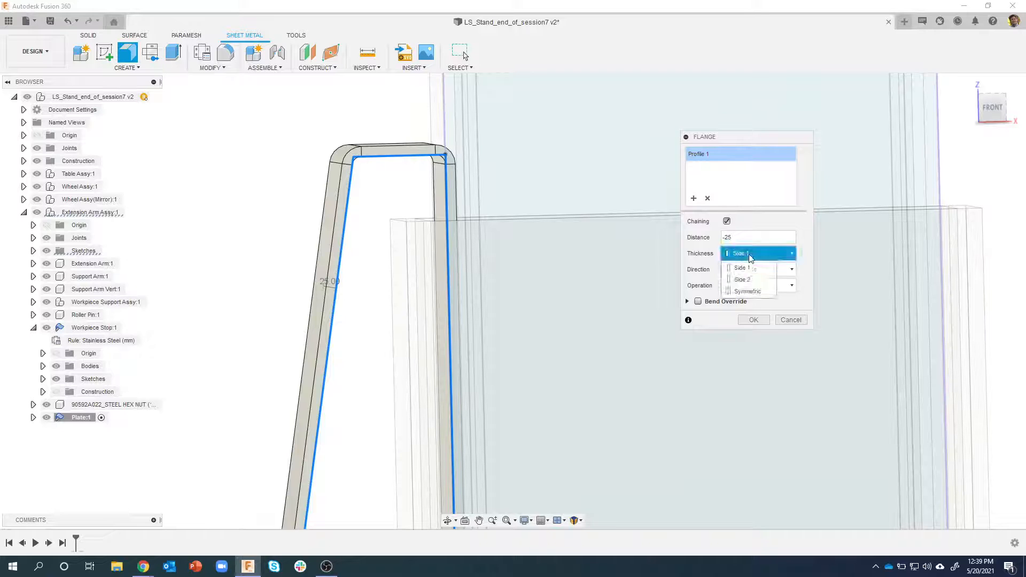
Try the flange with symmetric direction, return the direction to One Side, and try symmetric thickness
click(749, 280)
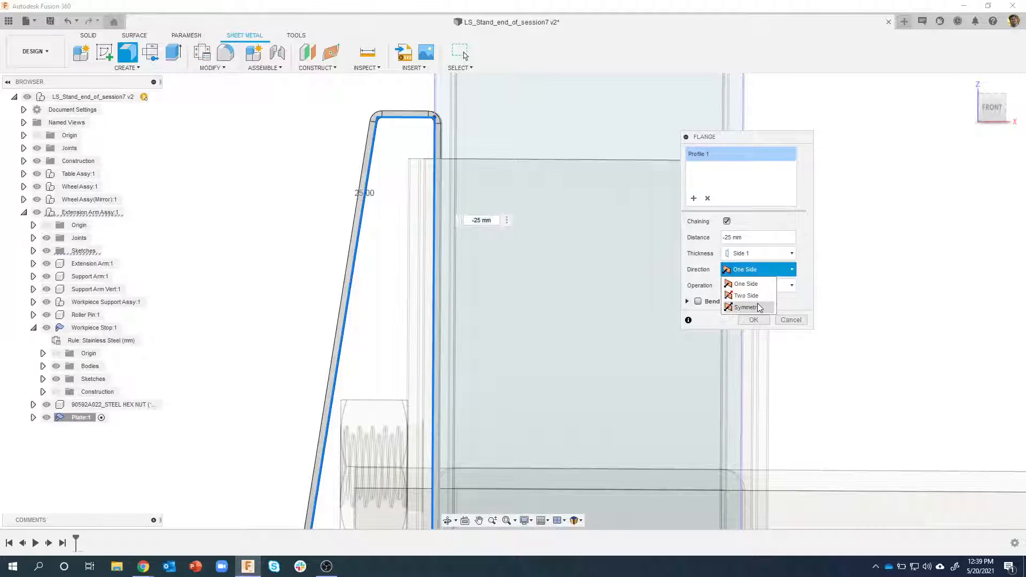
click(758, 308)
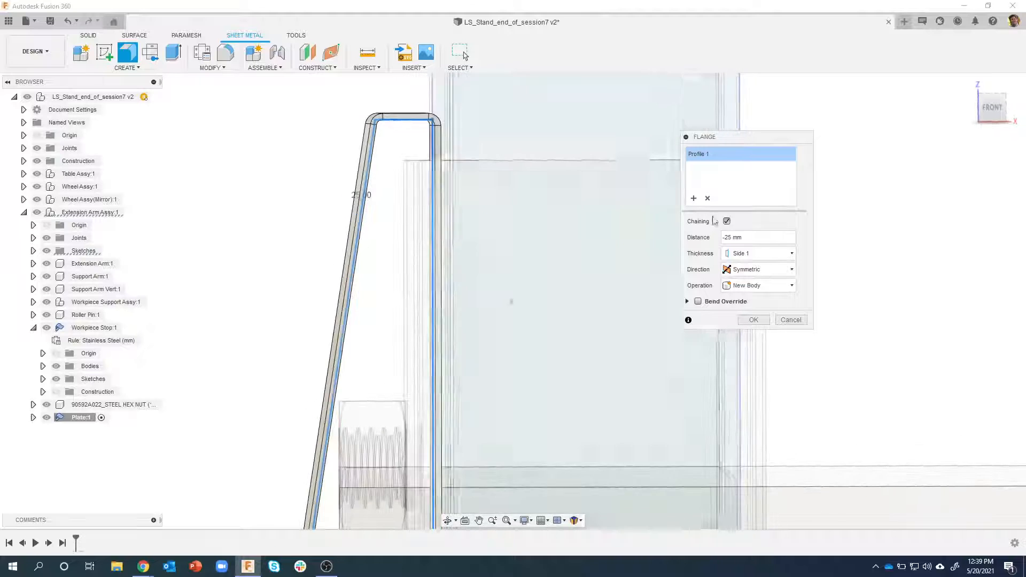
click(774, 271)
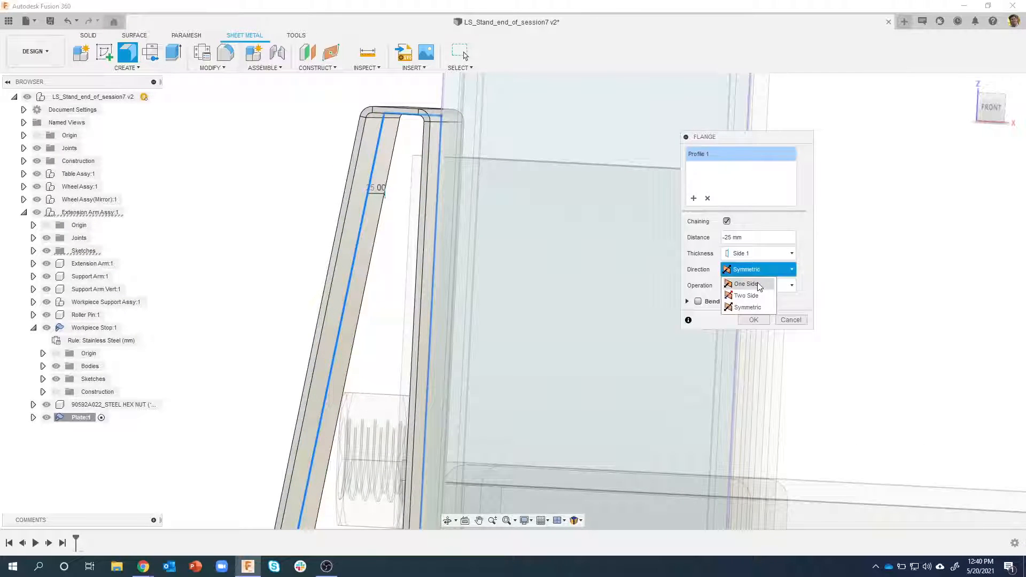
click(747, 284)
click(752, 290)
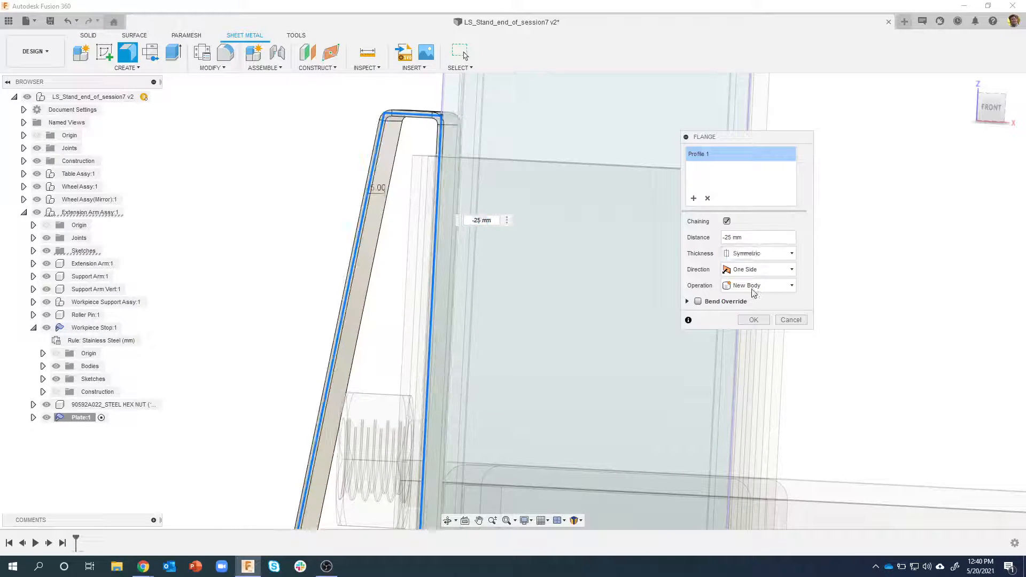
shift+middle_drag(475, 157, 673, 219)
scroll(396, 125, up, 3)
scroll(395, 123, up, 2)
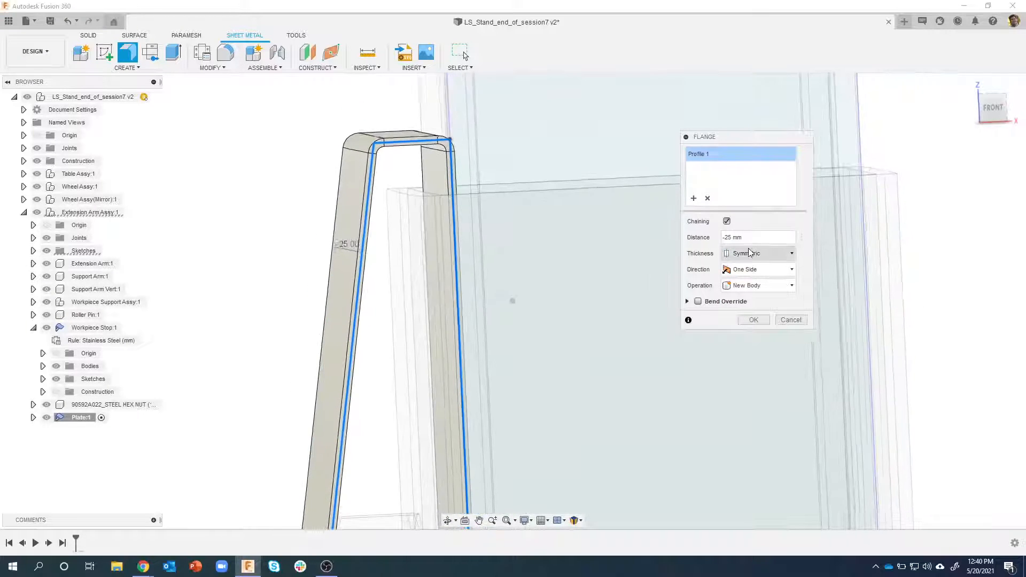
Set the flange thickness to Side 2 and create it as a new body
click(756, 254)
click(744, 279)
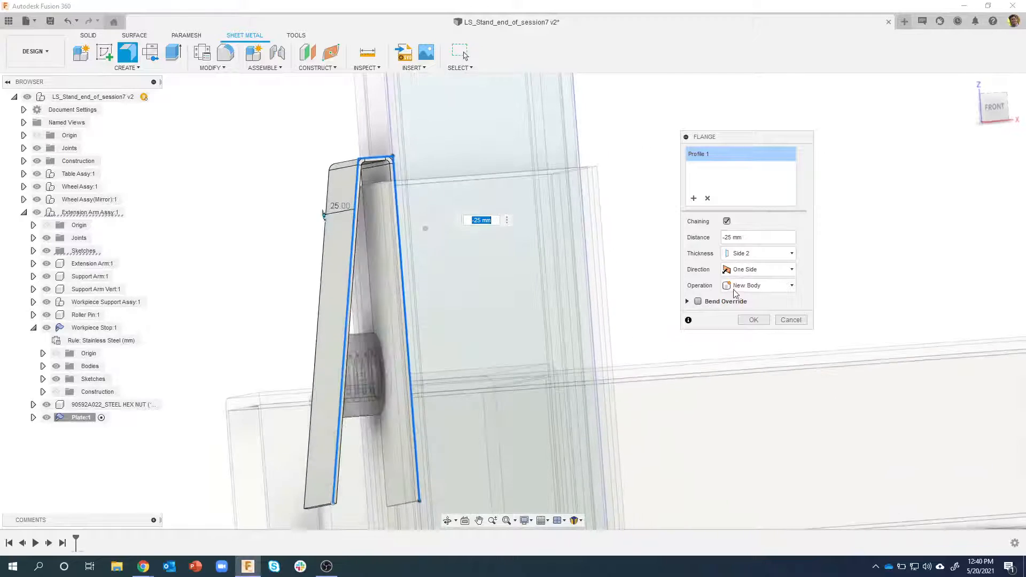
click(753, 320)
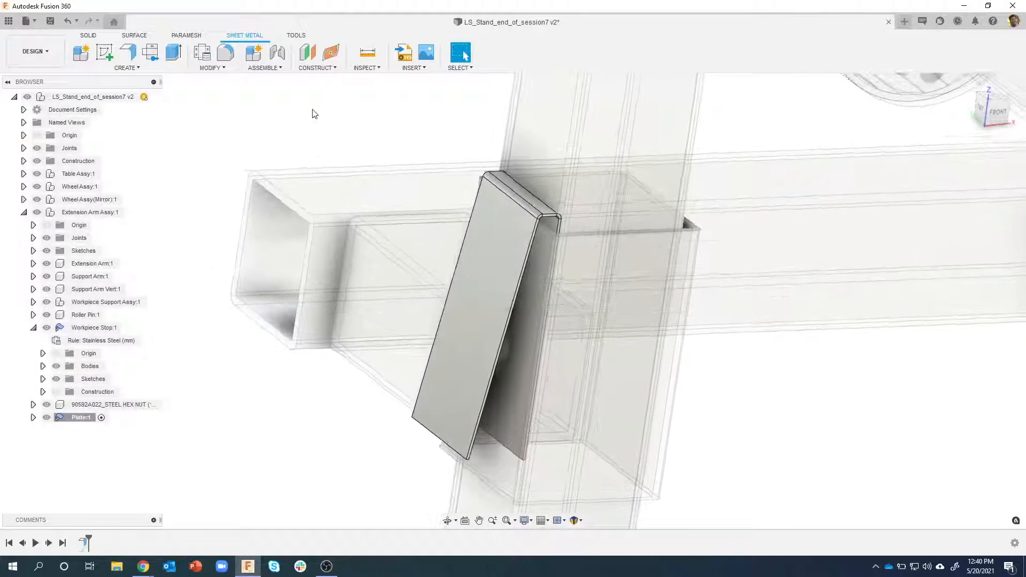
Add a rigid joint between the underside of the plate's short horizontal section and the nut-side top edge of Support Arm Vert
click(276, 52)
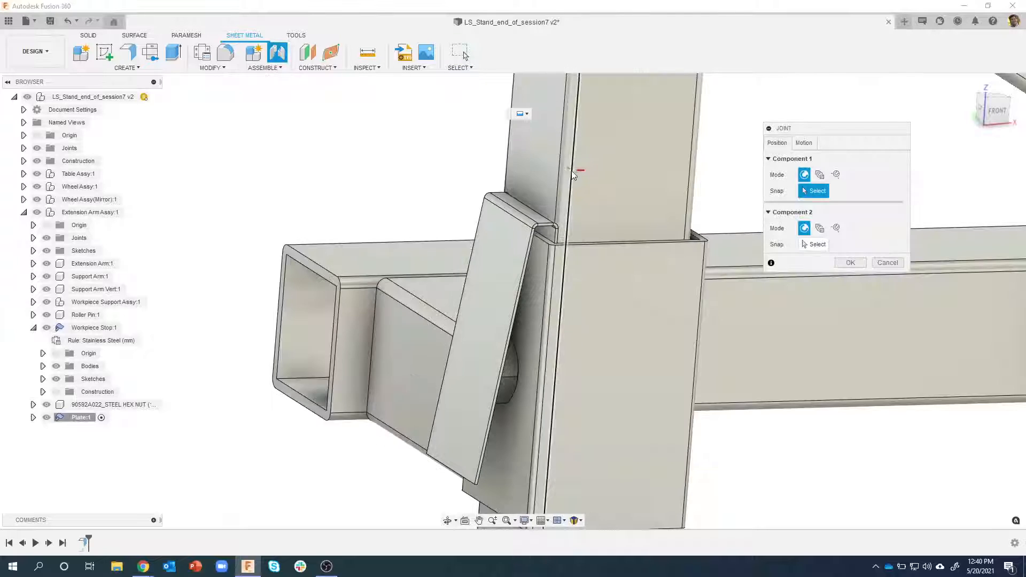
click(804, 143)
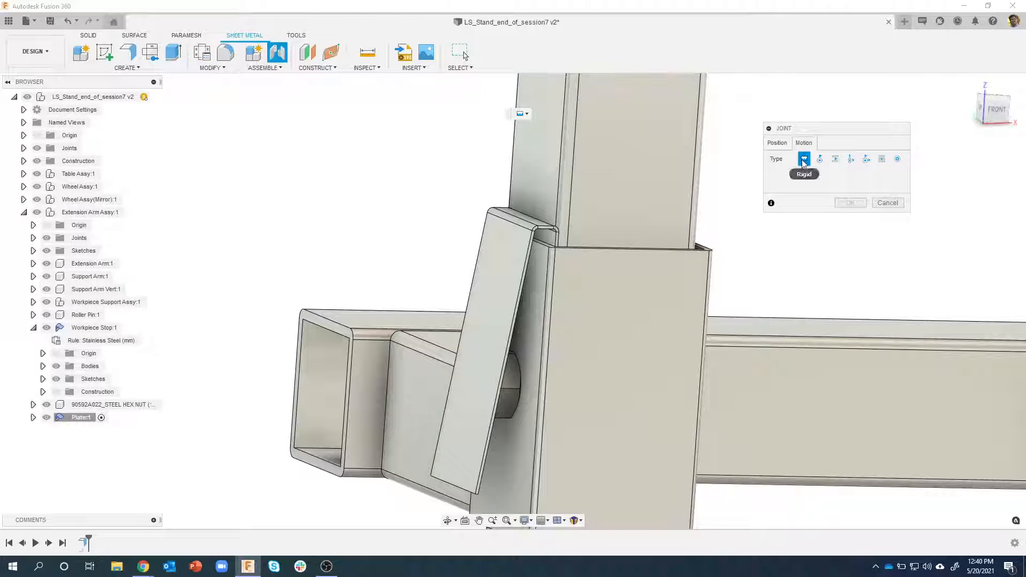
click(778, 143)
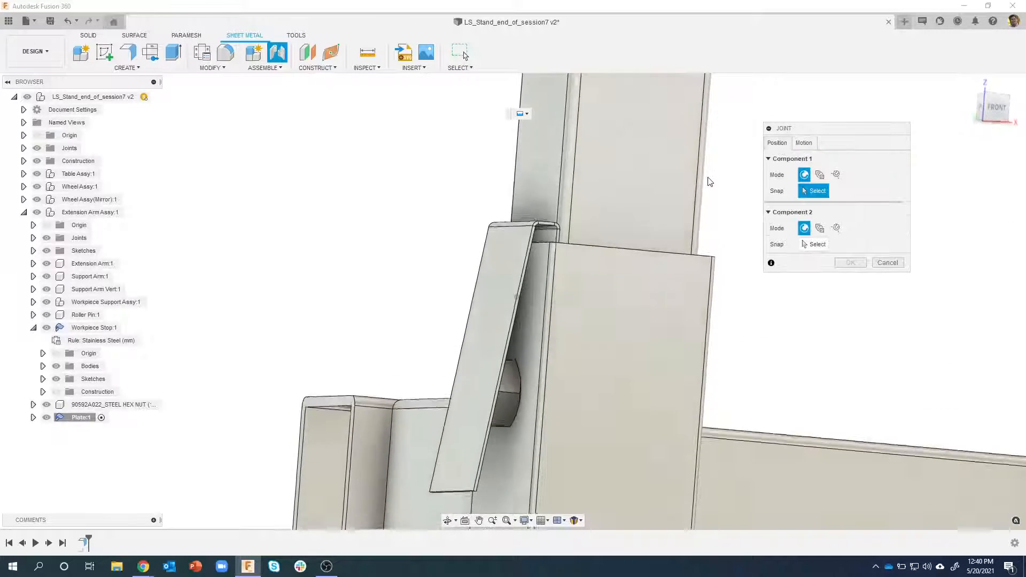
scroll(566, 237, up, 5)
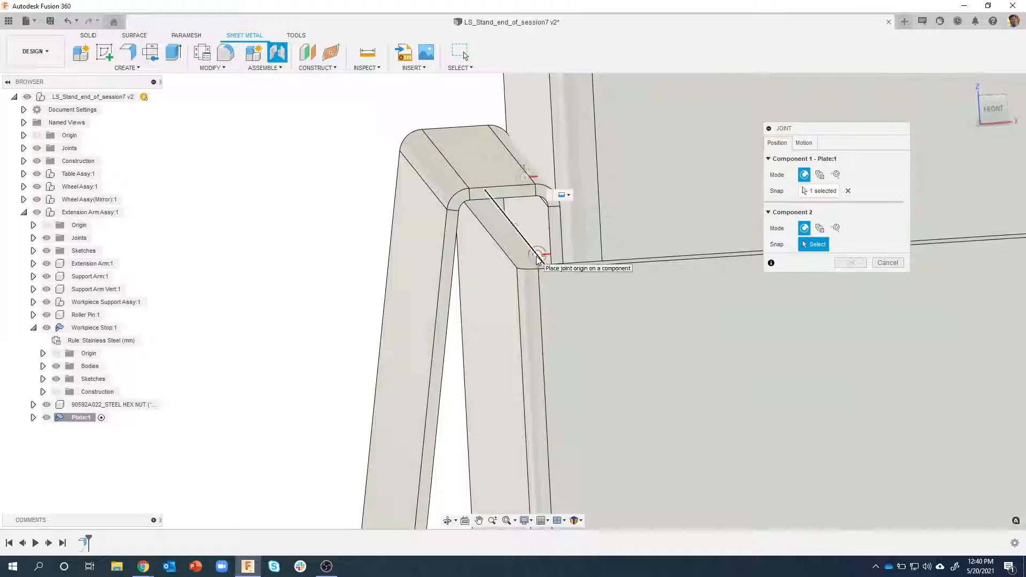
click(525, 236)
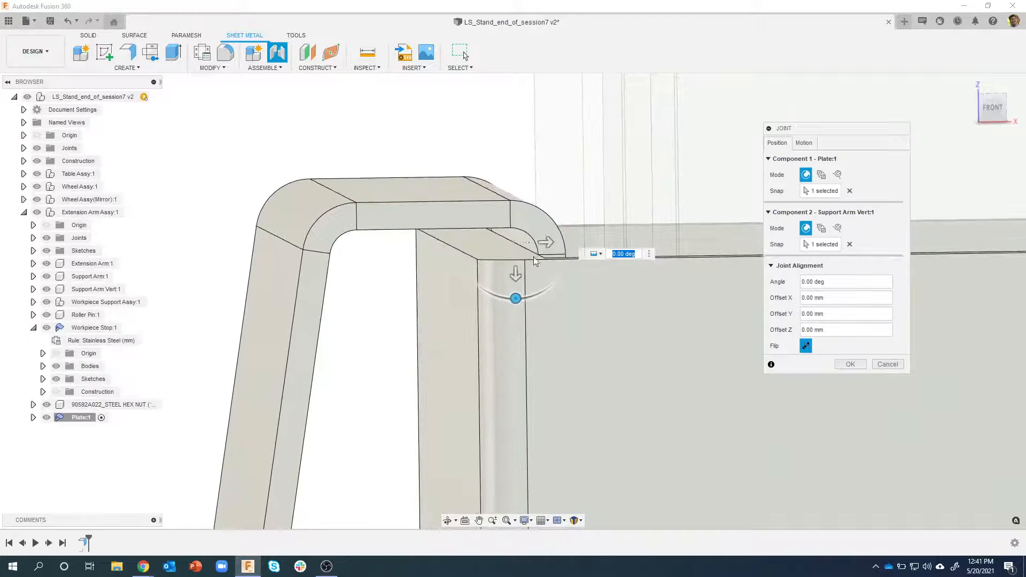
shift+middle_drag(534, 236, 737, 297)
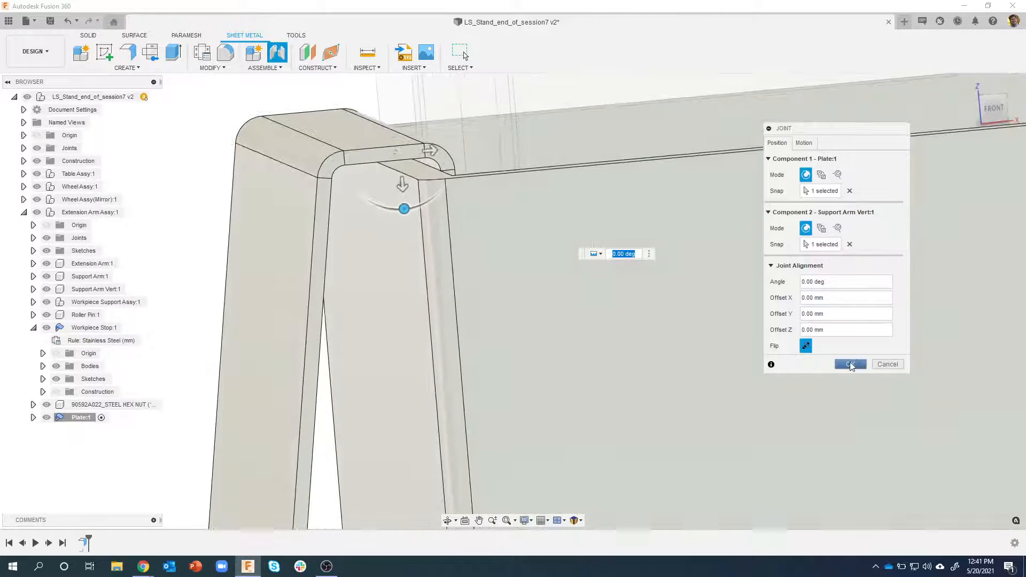
click(850, 364)
scroll(733, 352, down, 8)
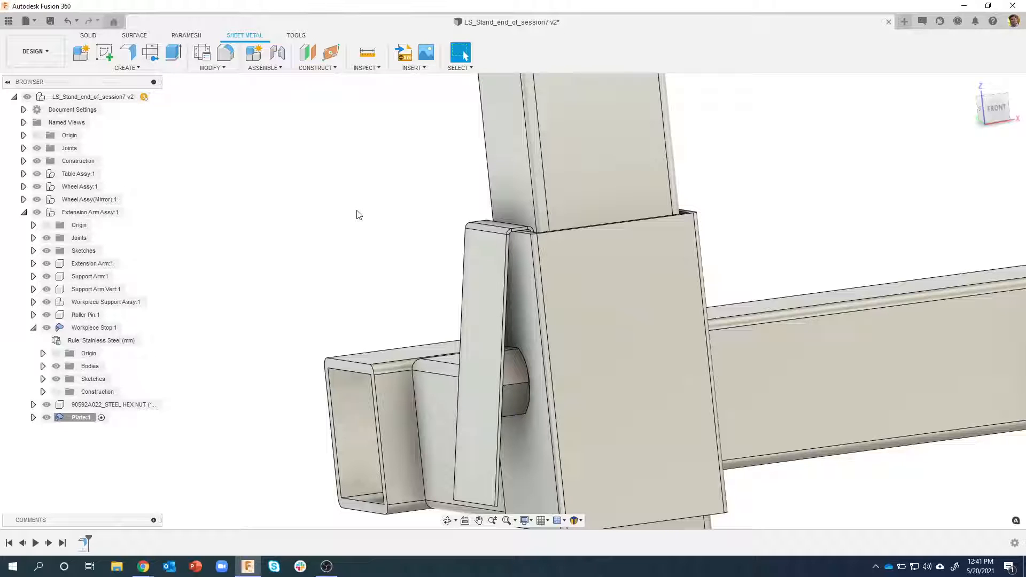
shift+middle_drag(355, 178, 459, 332)
shift+middle_drag(434, 297, 458, 279)
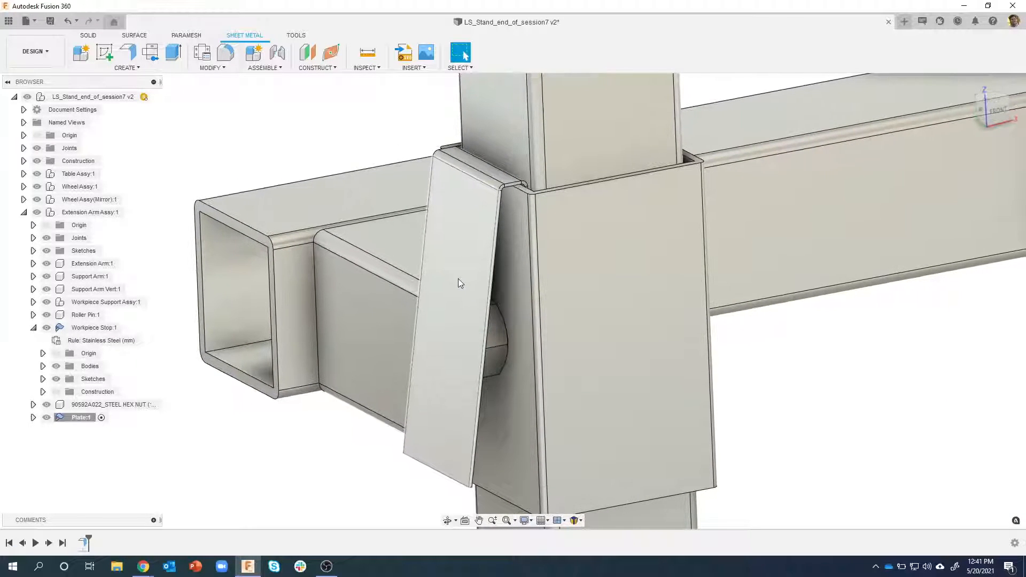
click(458, 280)
right_click(458, 282)
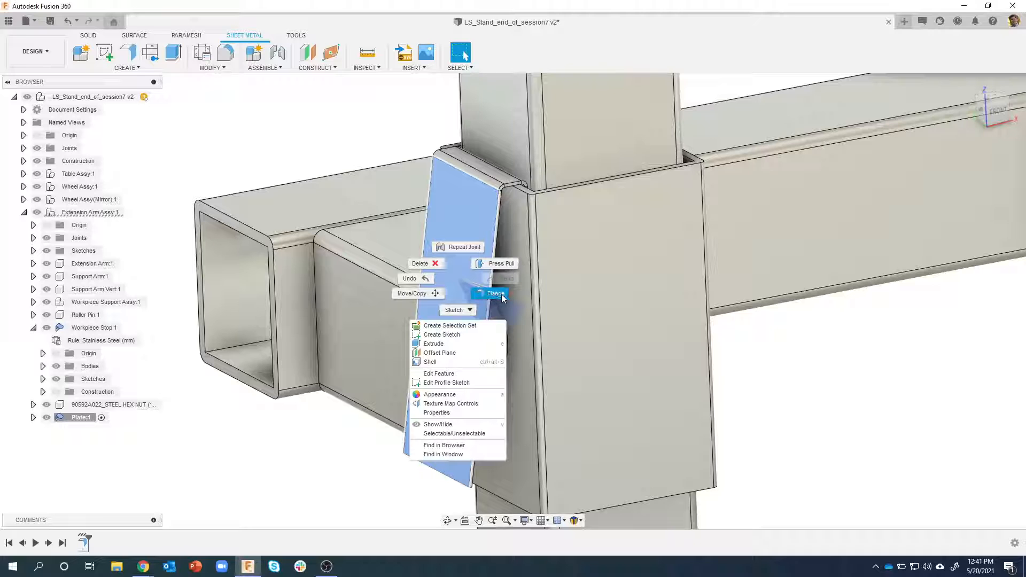
click(301, 162)
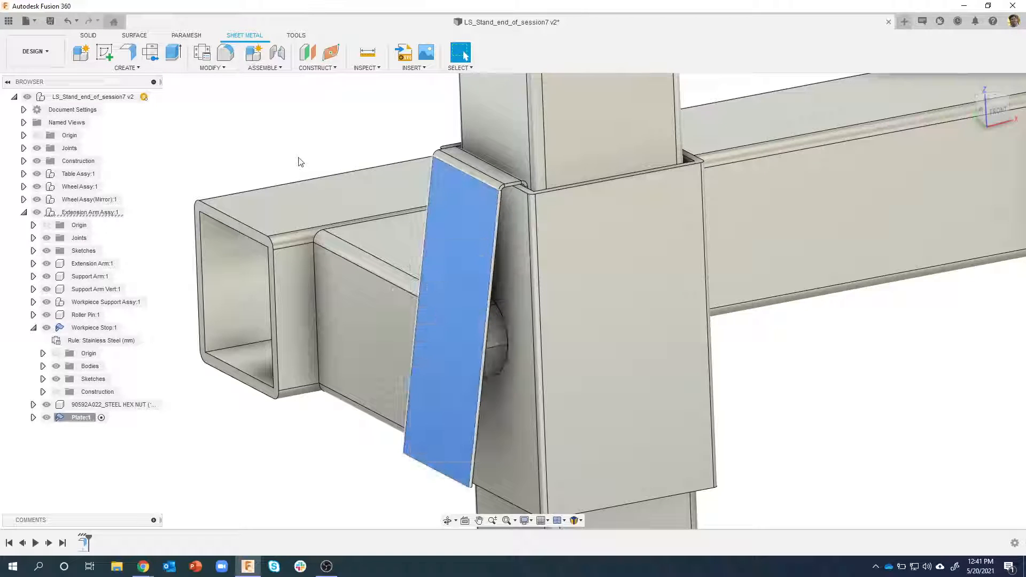
click(316, 156)
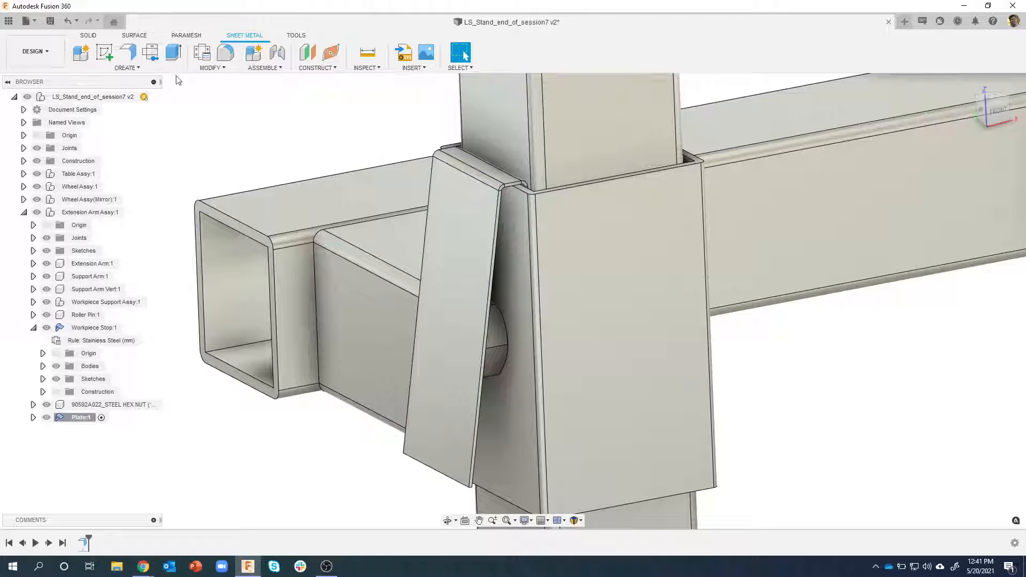
click(138, 68)
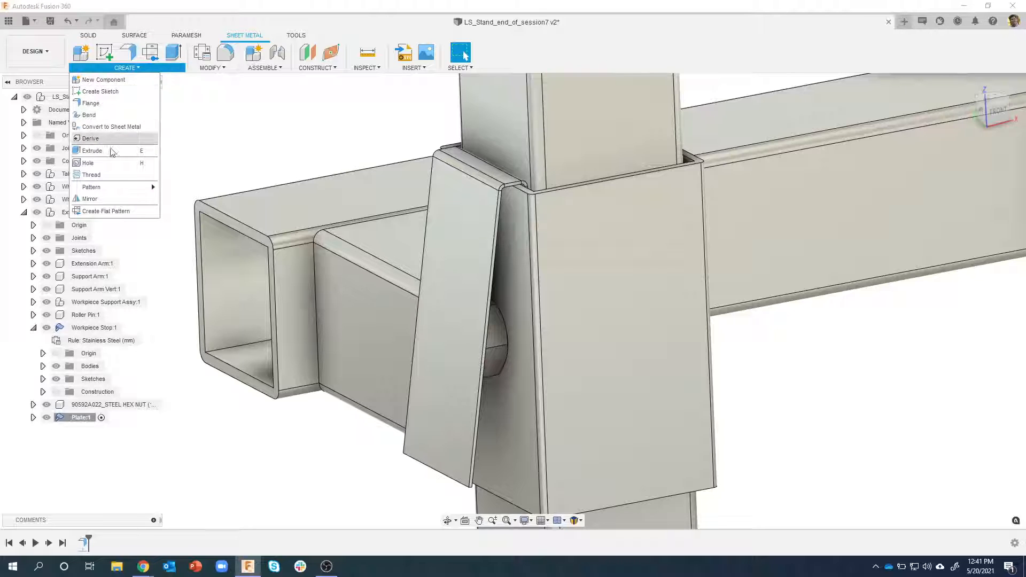
click(271, 135)
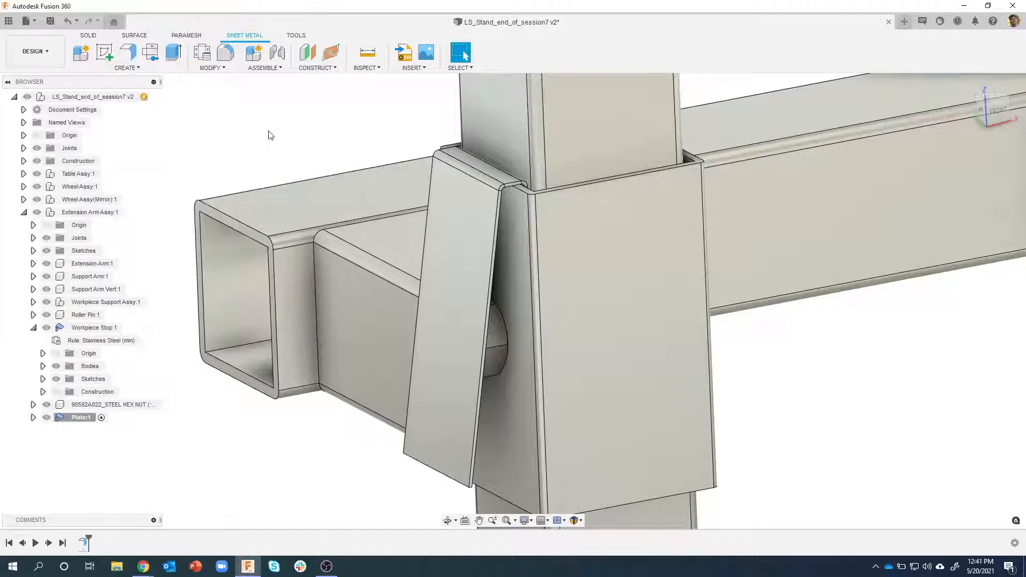
Place a hole on the plate's slanted outer face, 12.5 mm from its long side edge and 24 mm from its bottom edge
key(h)
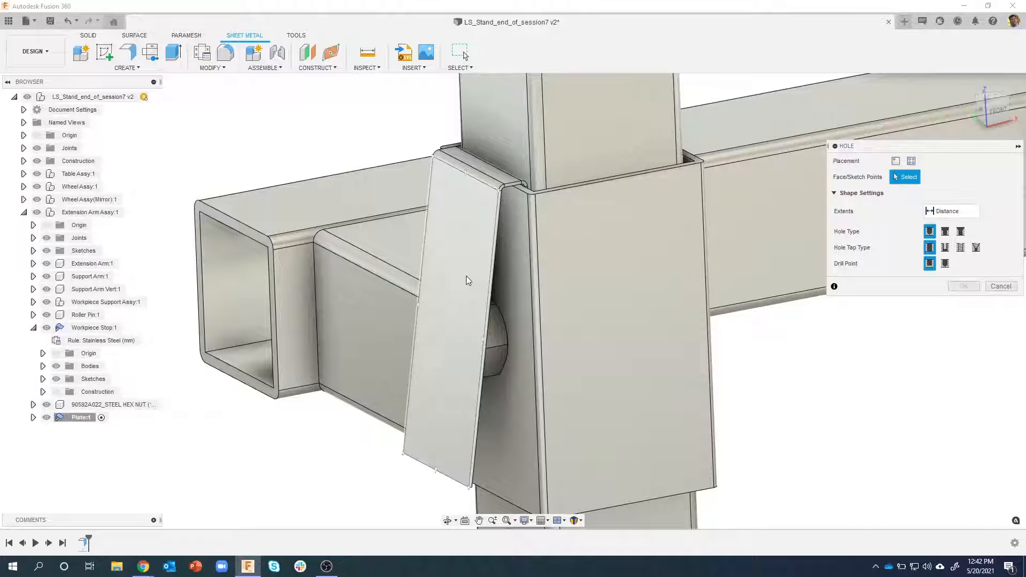
click(474, 247)
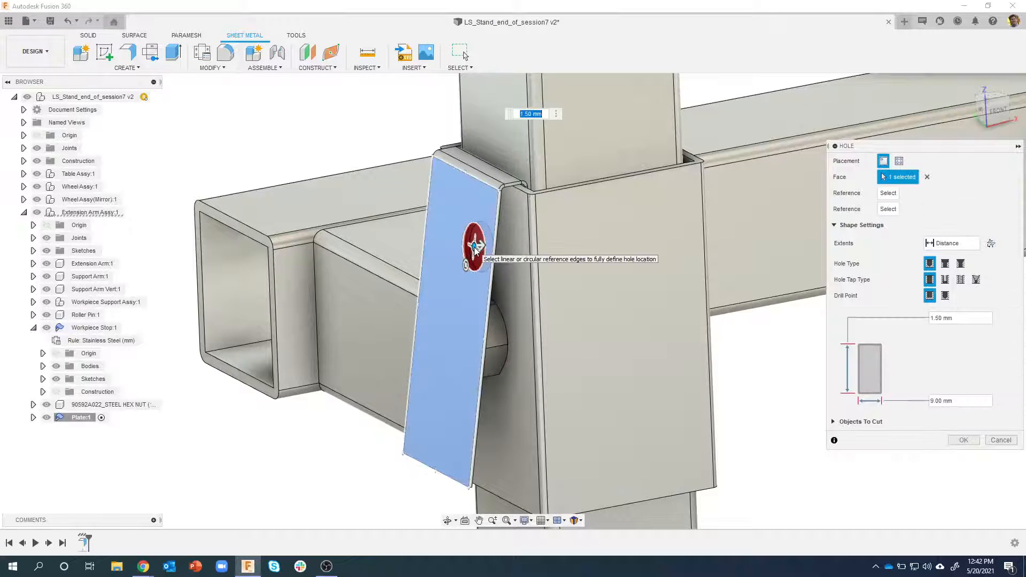
shift+middle_drag(488, 252, 430, 296)
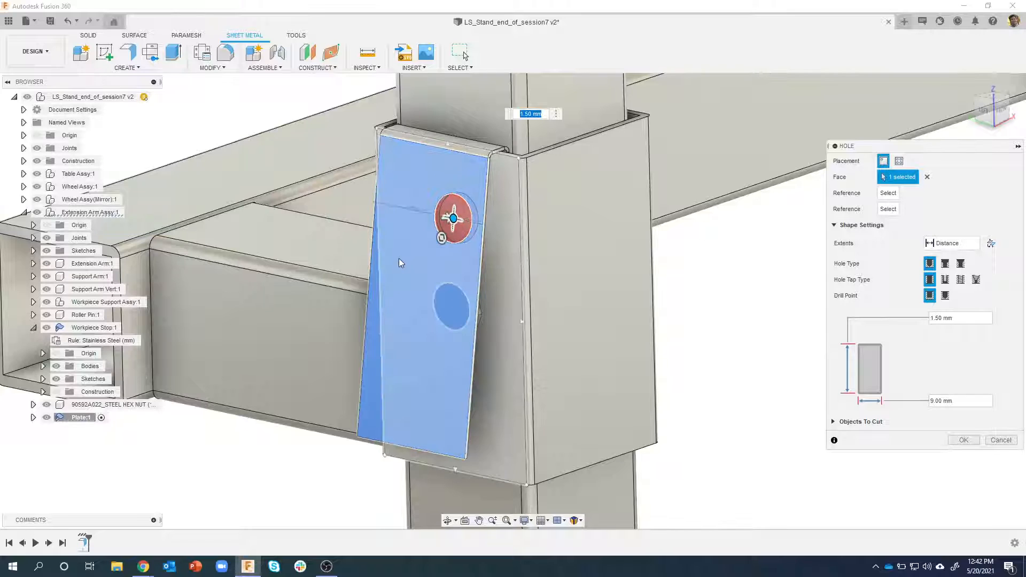
click(373, 251)
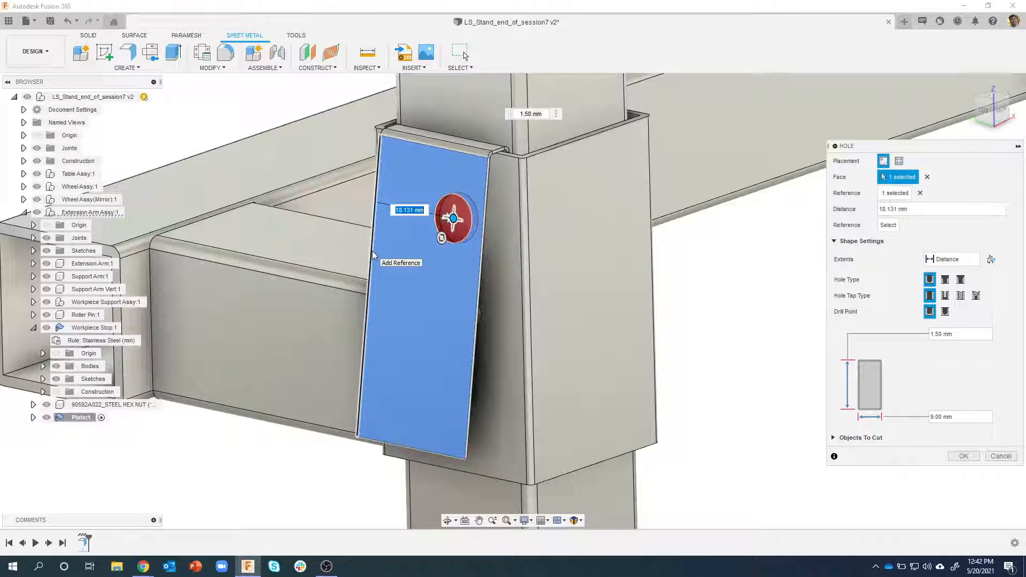
text(12.5)
key(Return)
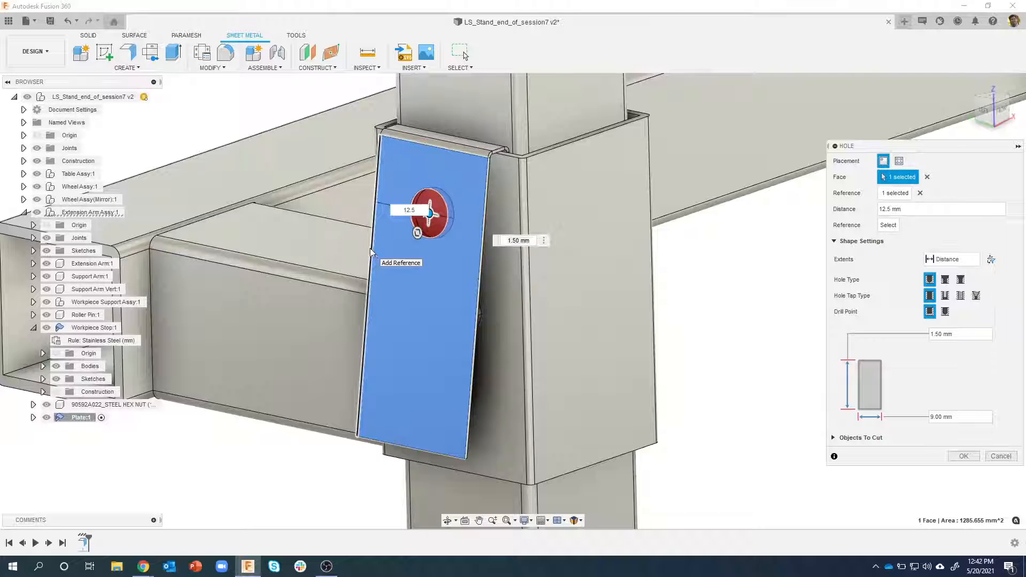
click(369, 441)
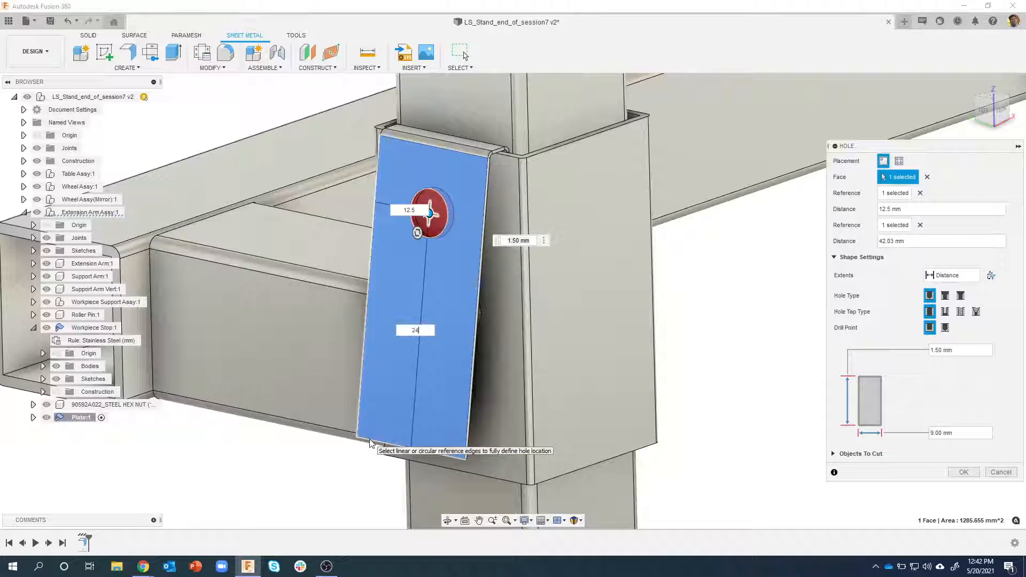
text(24)
key(Return)
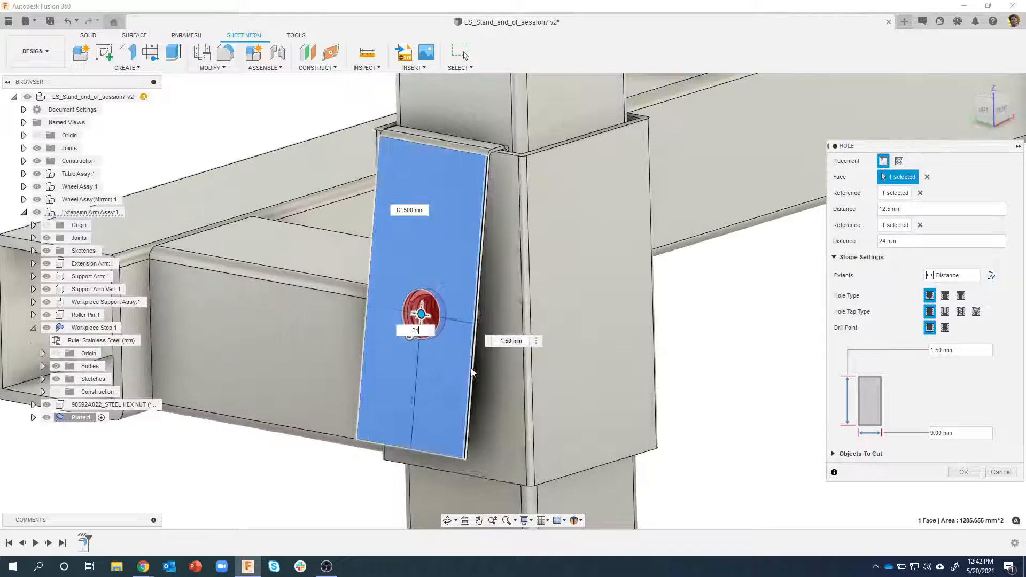
Change the hole's distance from the slanted leg's bottom edge to 23.5 mm to align it with the hex nut
scroll(473, 373, up, 8)
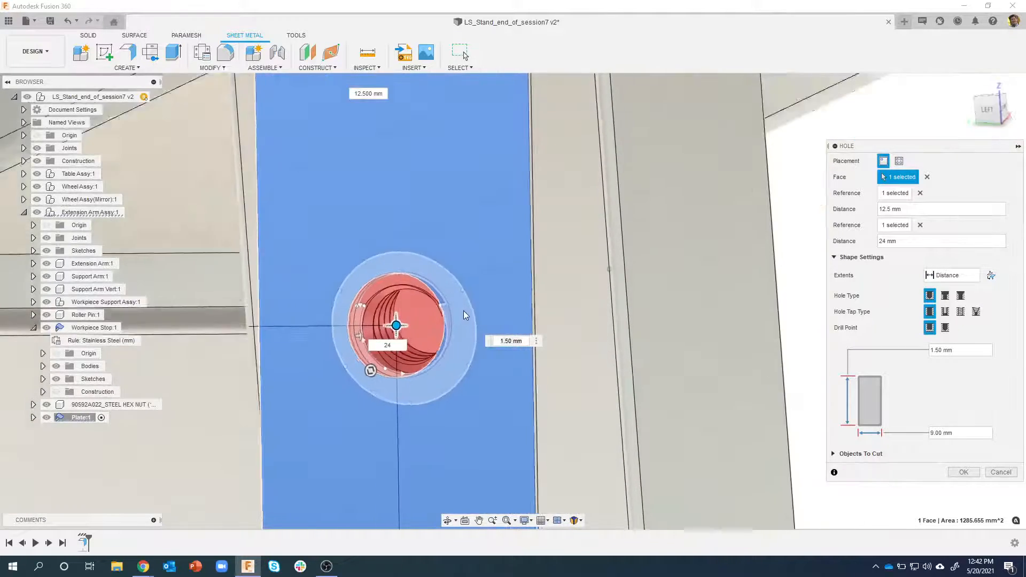
shift+middle_drag(464, 316, 453, 351)
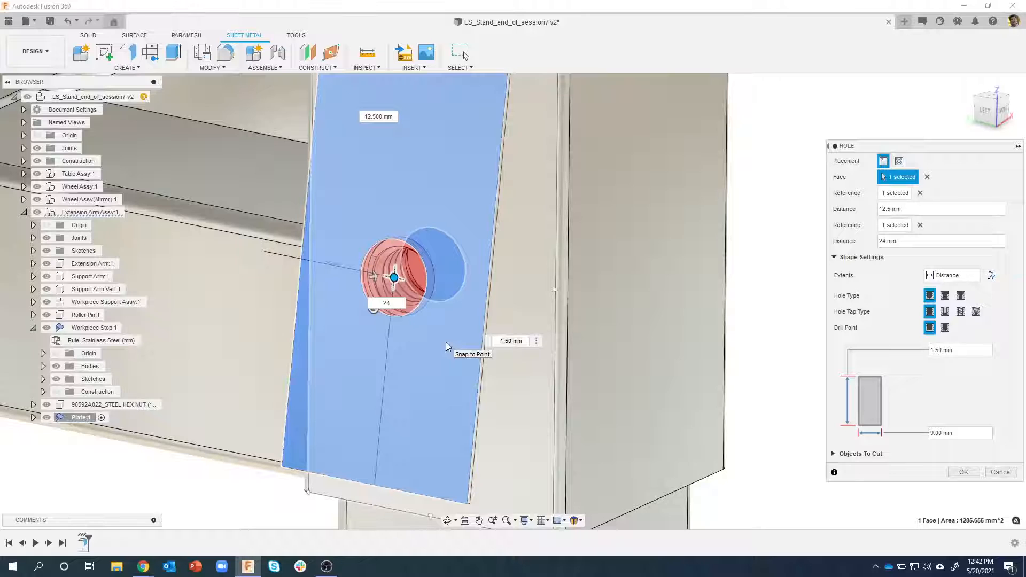
key(BackSpace)
text(3)
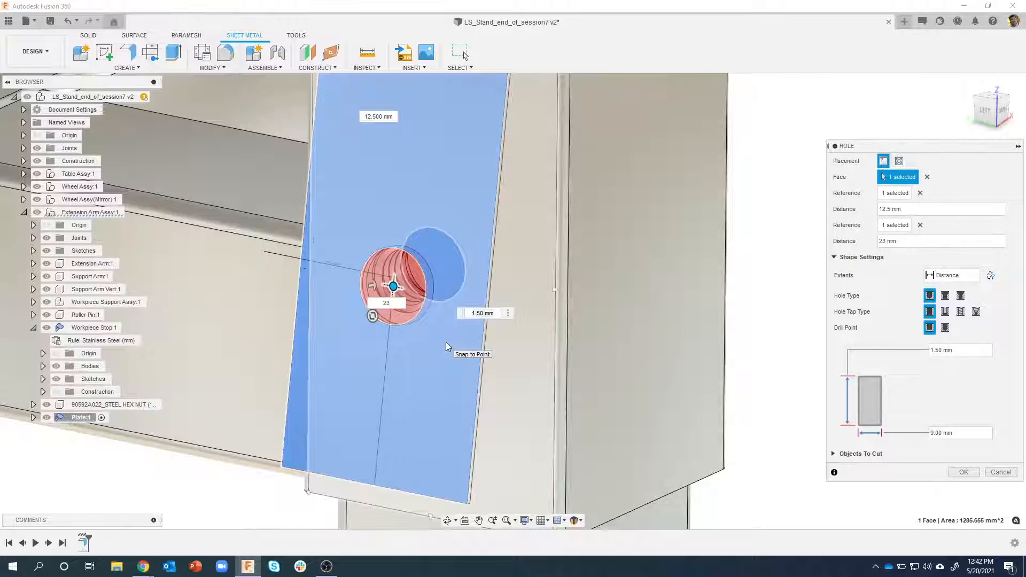
text(.5)
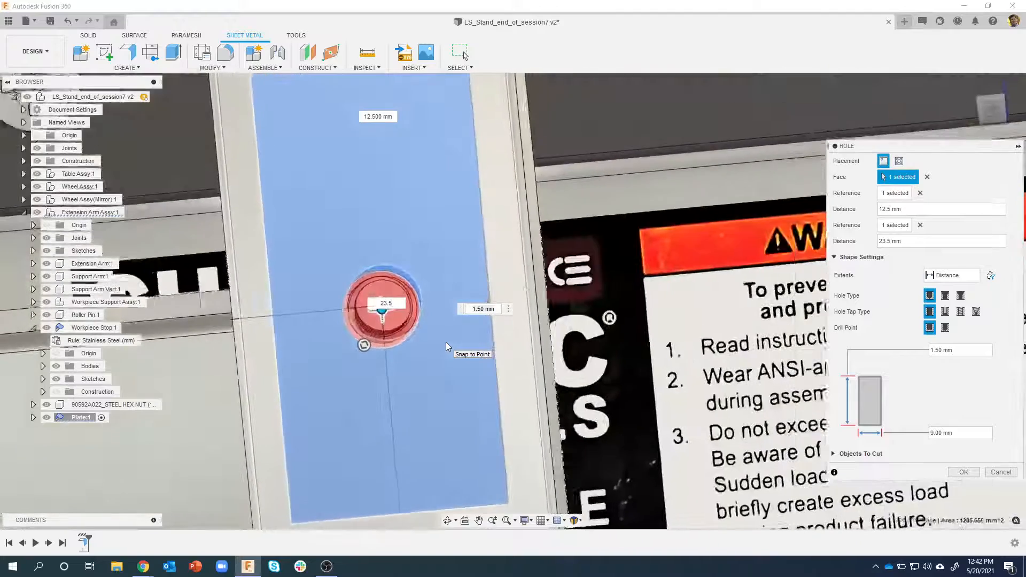
Set the hole 24 mm from the slanted leg's bottom edge with a 10.5 mm diameter and To extents, and create it
key(BackSpace)
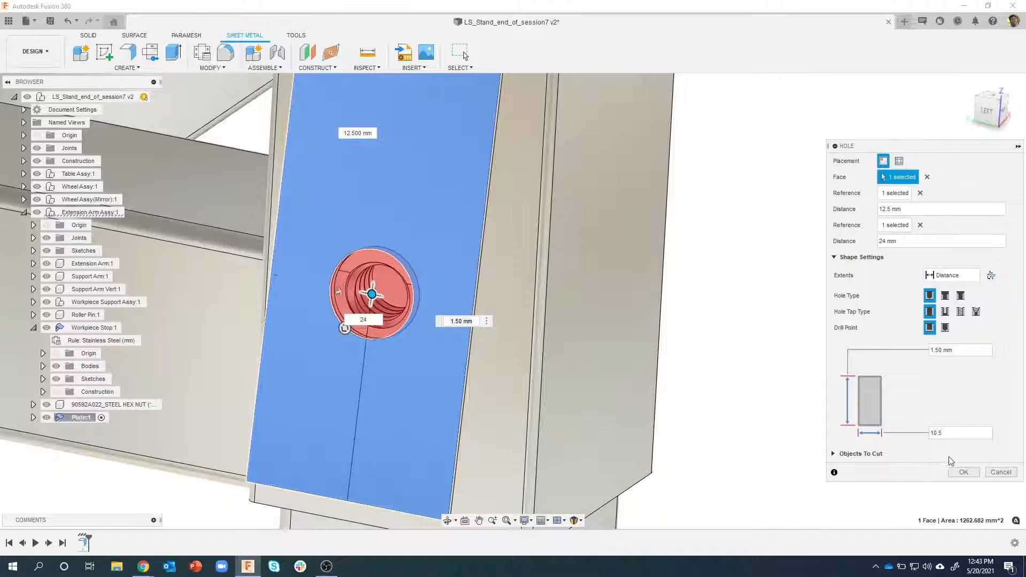
click(958, 274)
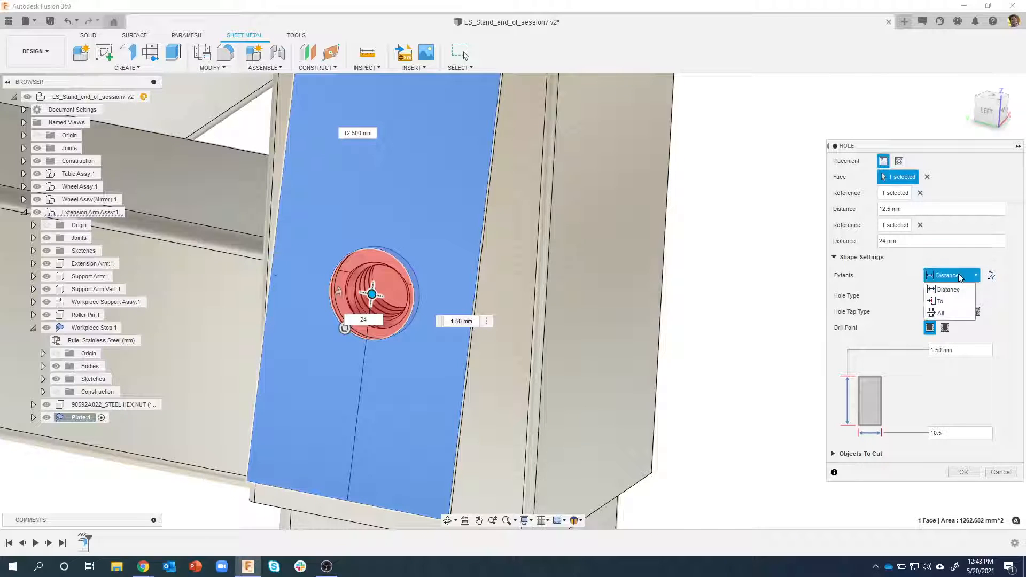
click(945, 299)
shift+middle_drag(569, 268, 877, 394)
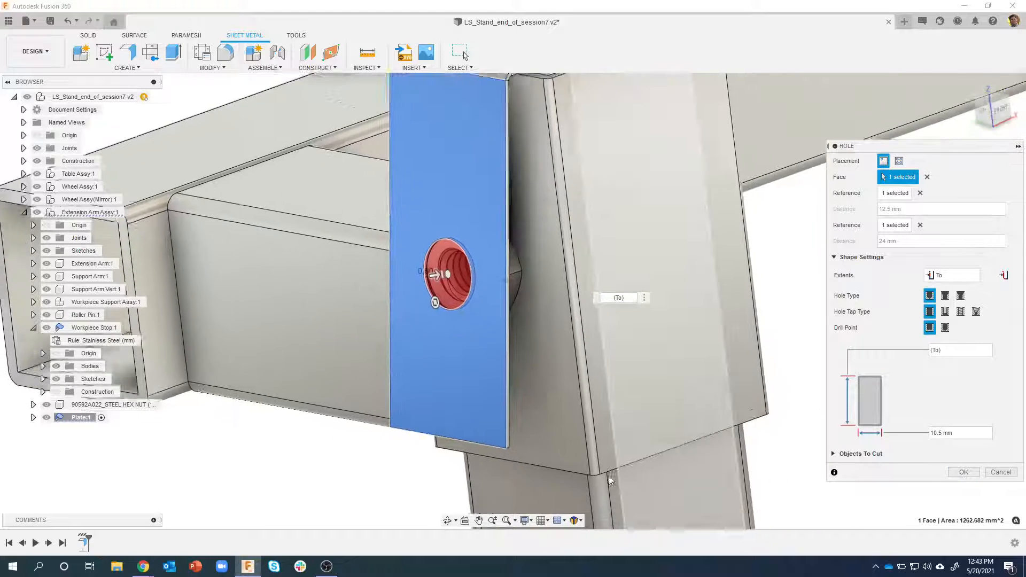
click(951, 474)
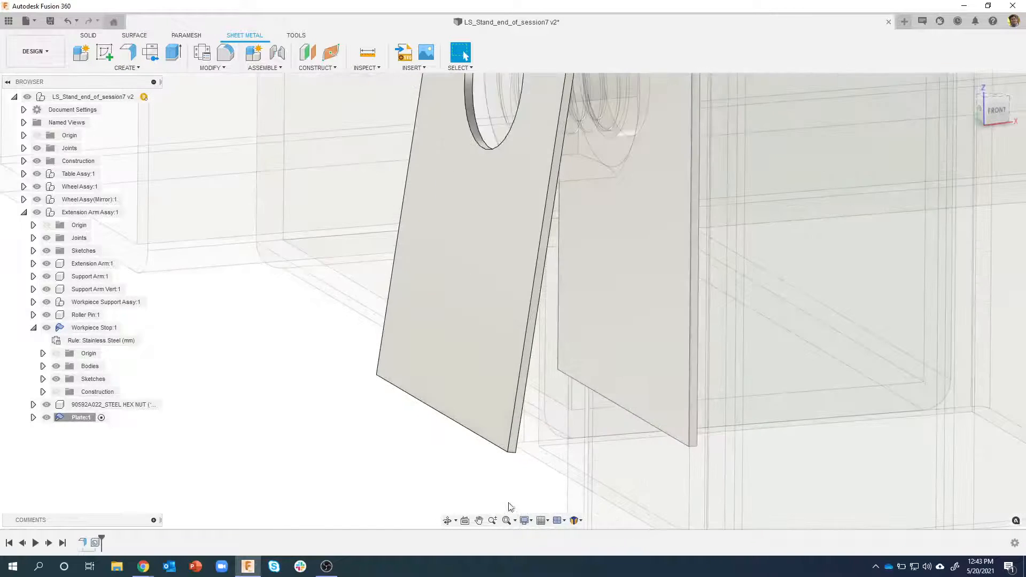
Fillet both bottom corner edges of the plate's slanted leg with a 6 mm radius
right_click(505, 442)
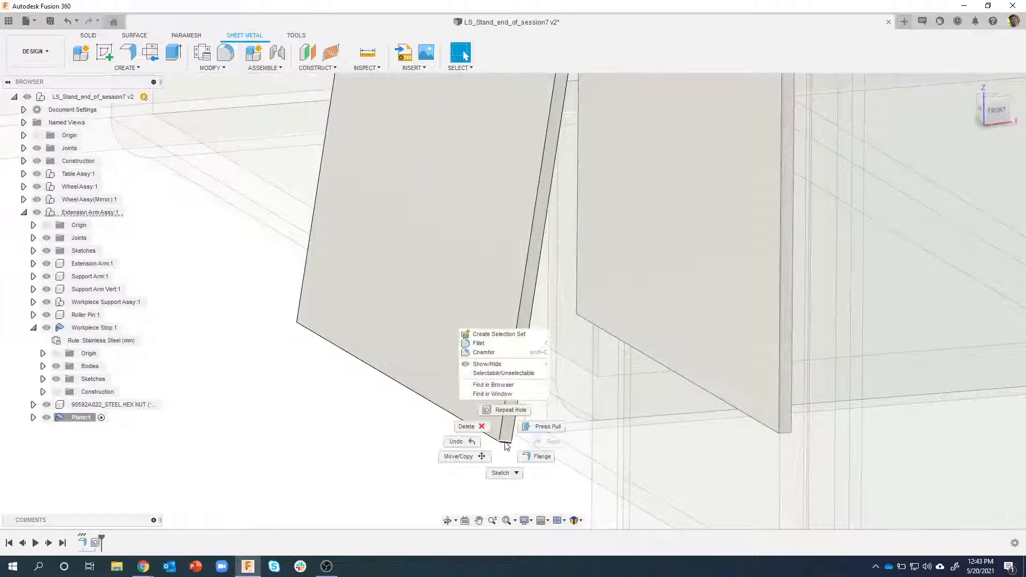
click(479, 344)
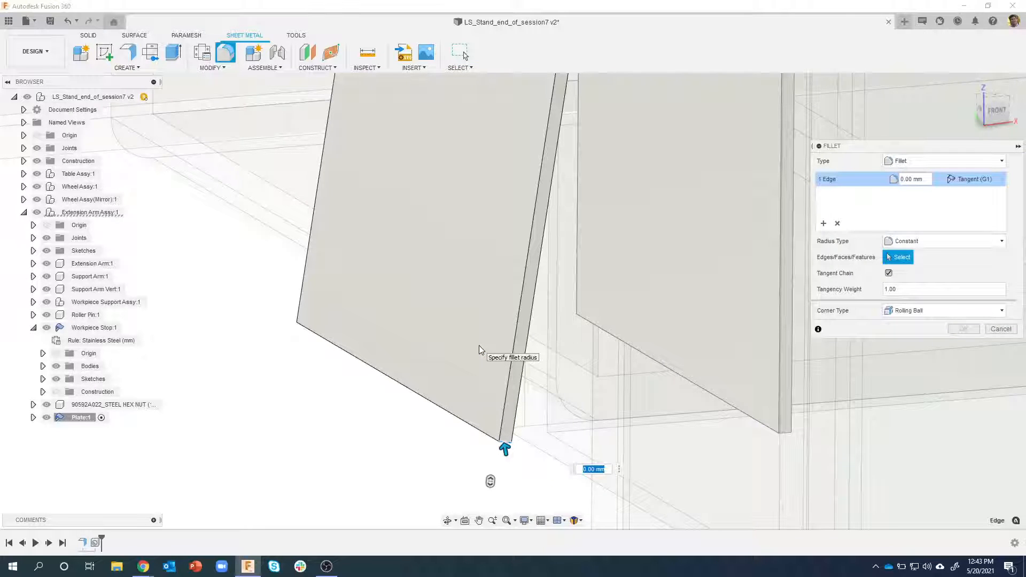
text(6)
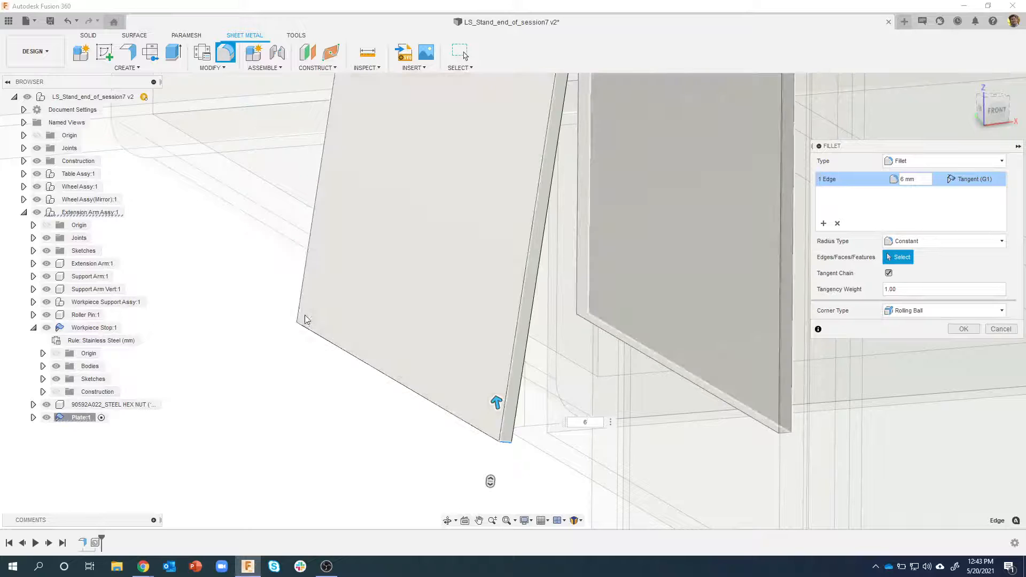
click(299, 321)
scroll(338, 391, down, 5)
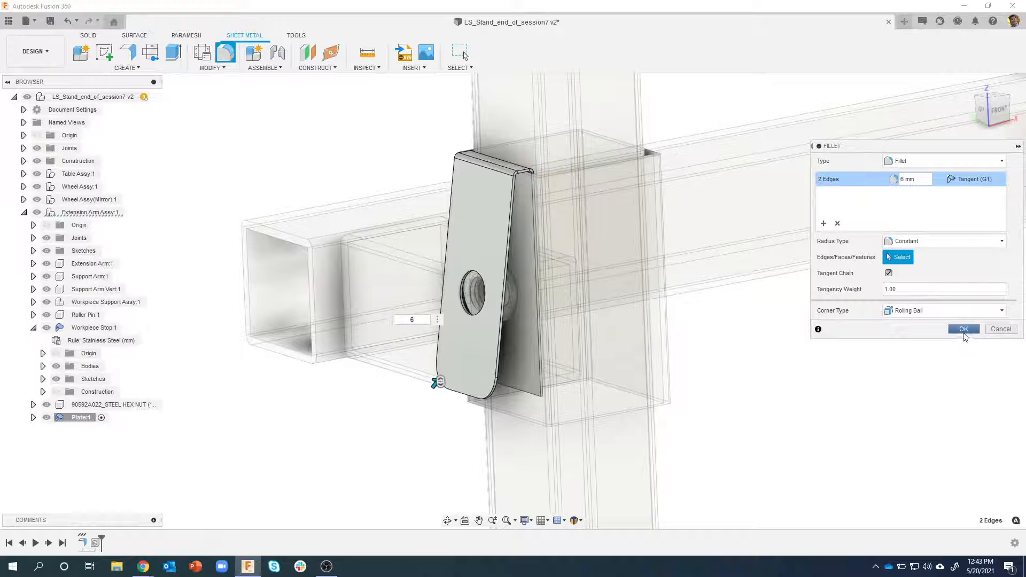
click(962, 330)
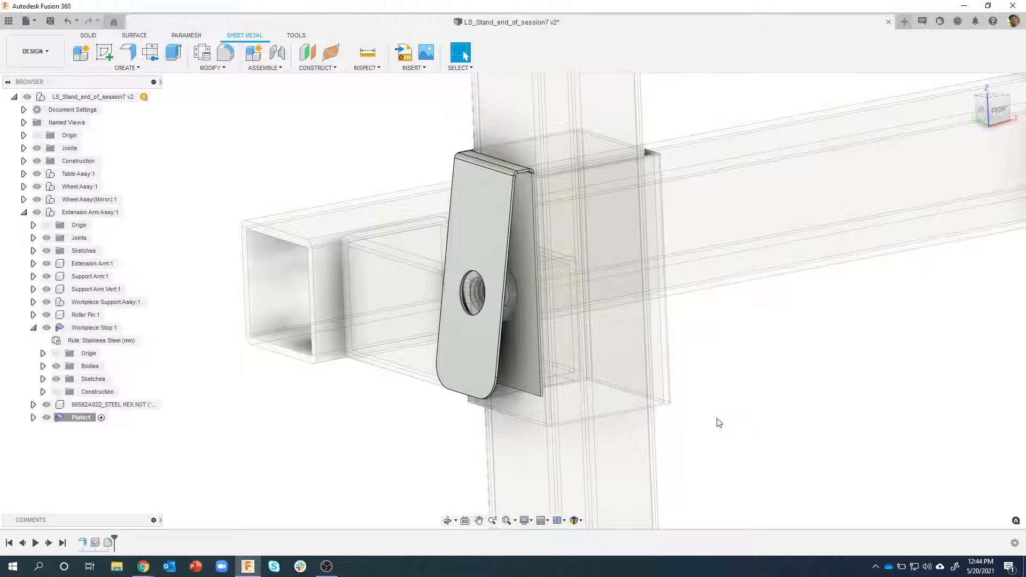
Try to move Sketch1 from the Extension Arm Assy's sketches into the Plate component
shift+middle_drag(707, 448, 789, 343)
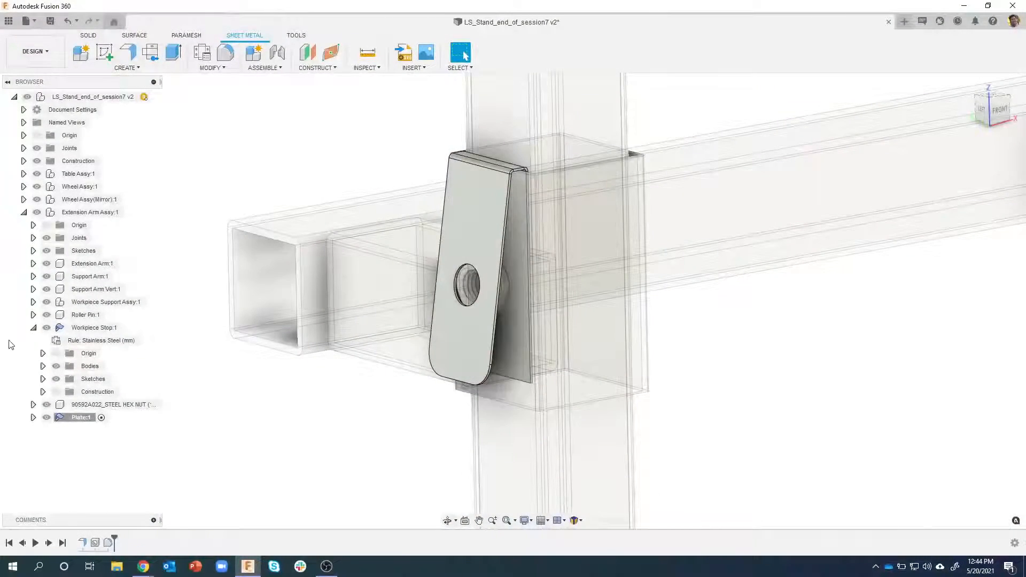
click(33, 418)
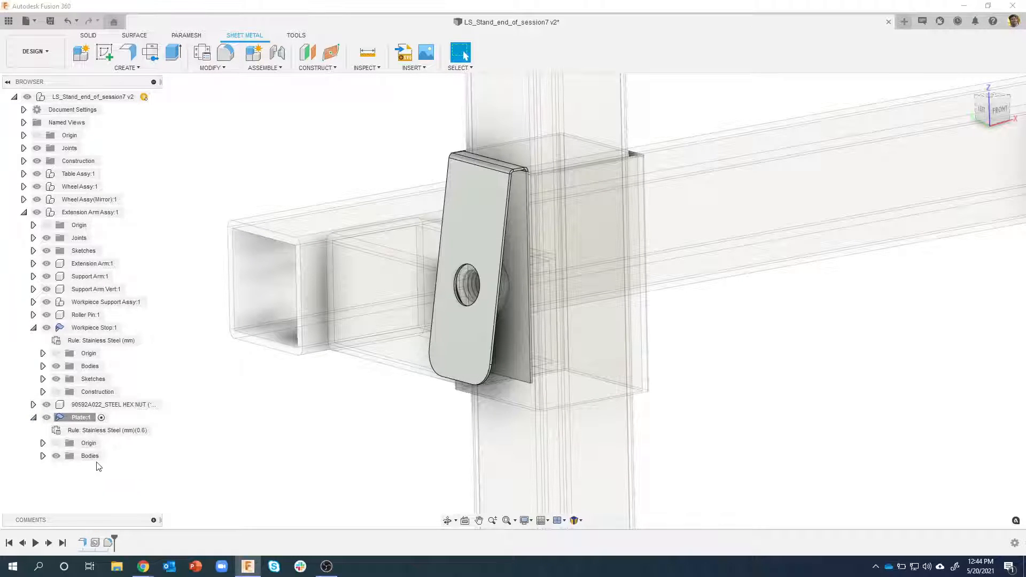
click(33, 251)
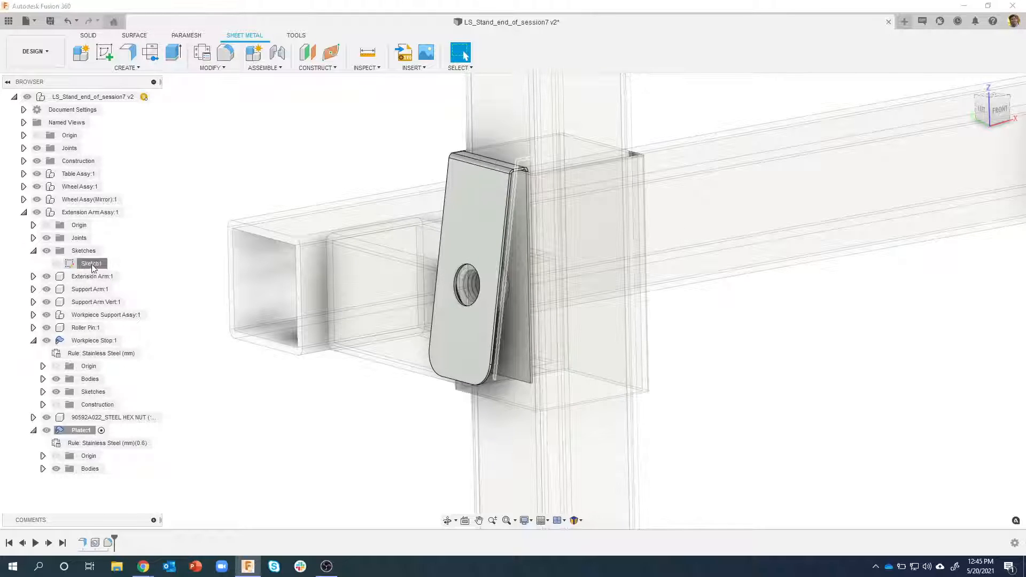
mouse_move(90, 263)
mouse_down()
mouse_move(116, 273)
mouse_move(149, 410)
mouse_move(68, 448)
mouse_move(79, 431)
mouse_up()
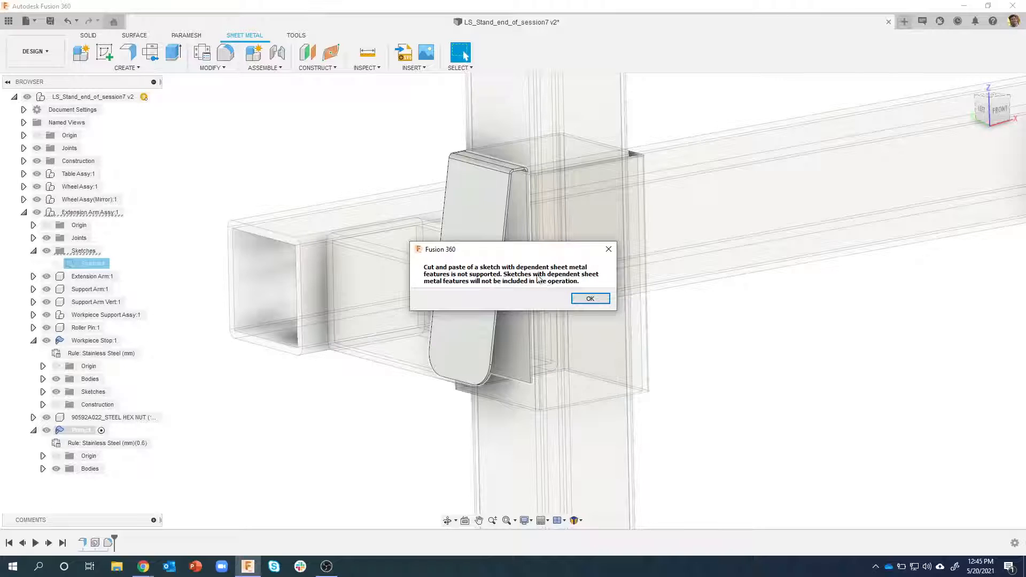
click(591, 301)
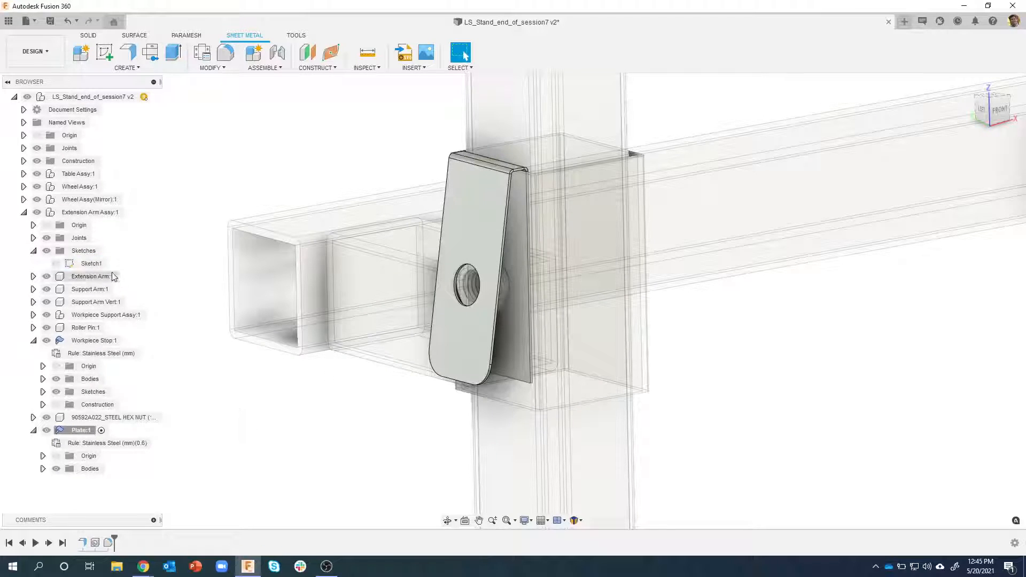
mouse_move(91, 263)
mouse_down()
mouse_move(171, 331)
mouse_move(123, 452)
mouse_move(106, 466)
mouse_up()
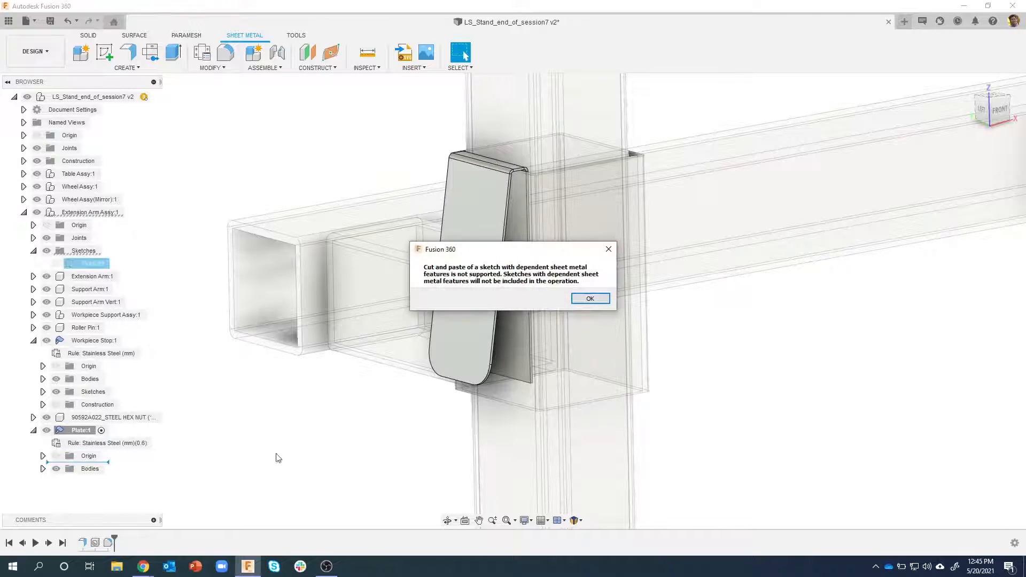
click(591, 299)
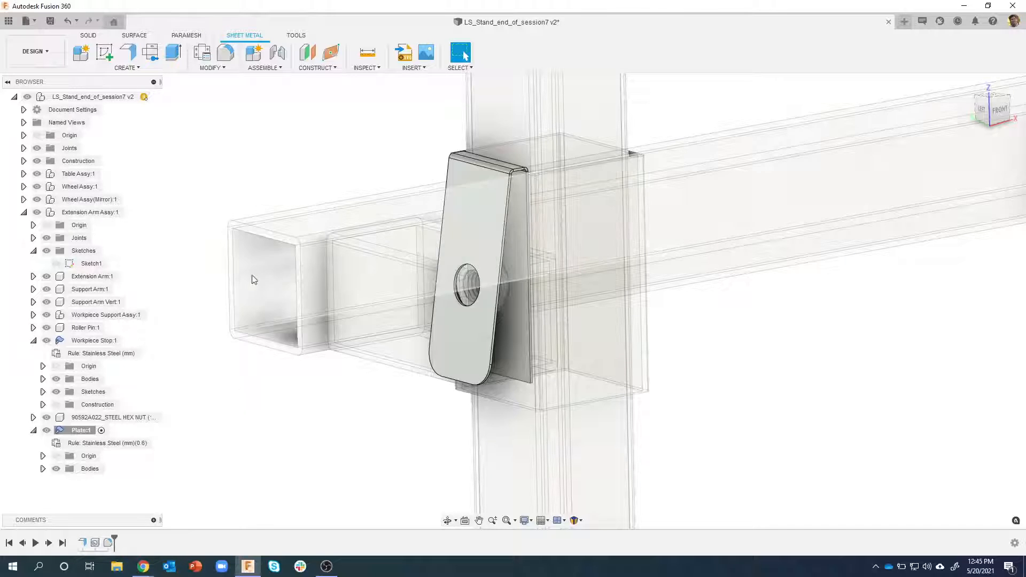
Activate the Extension Arm Assy component and retry moving Sketch1 into the Plate component
click(132, 213)
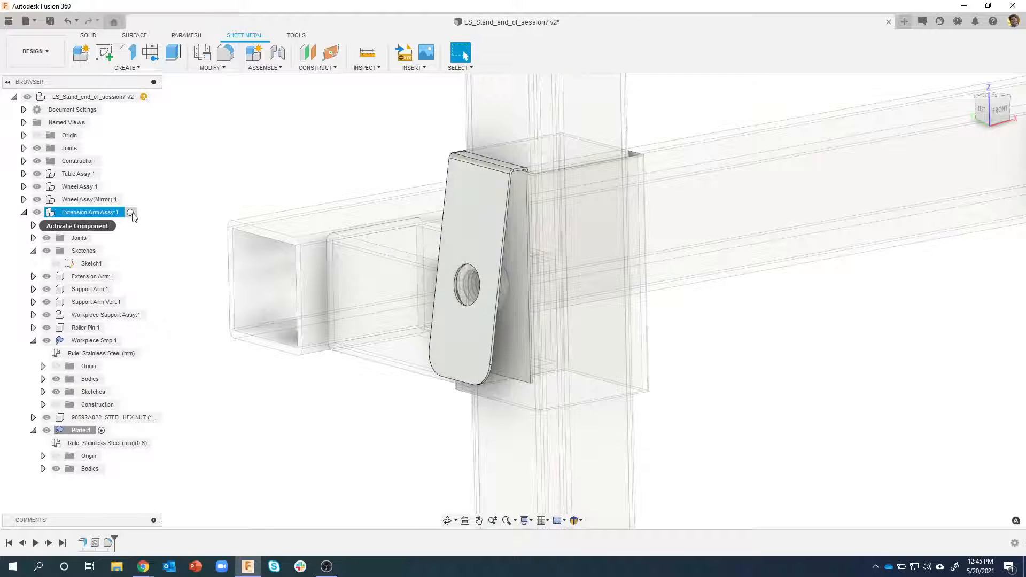
click(131, 213)
click(250, 475)
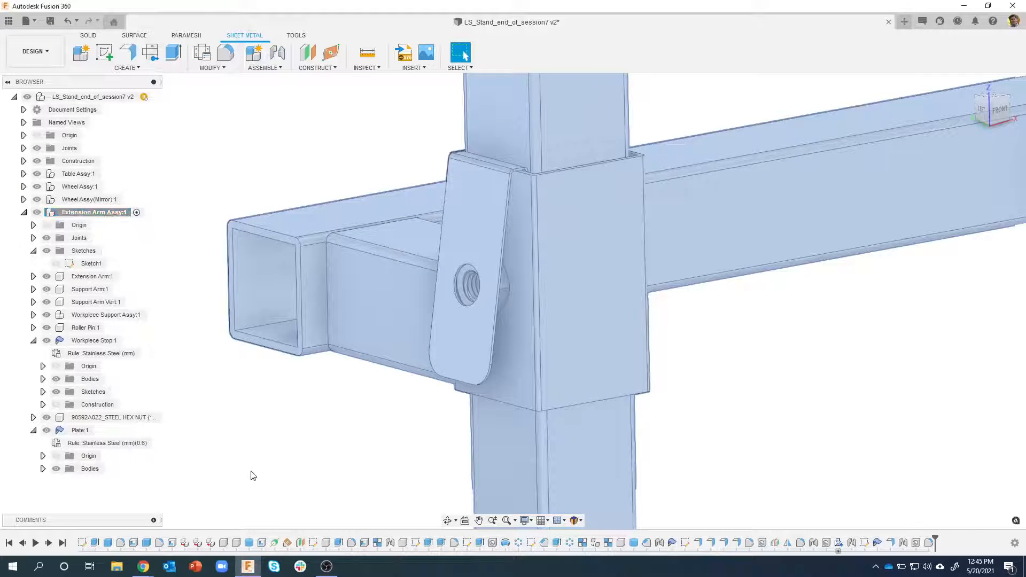
mouse_move(95, 263)
mouse_down()
mouse_move(121, 265)
mouse_move(178, 398)
mouse_move(134, 432)
mouse_move(96, 440)
mouse_up()
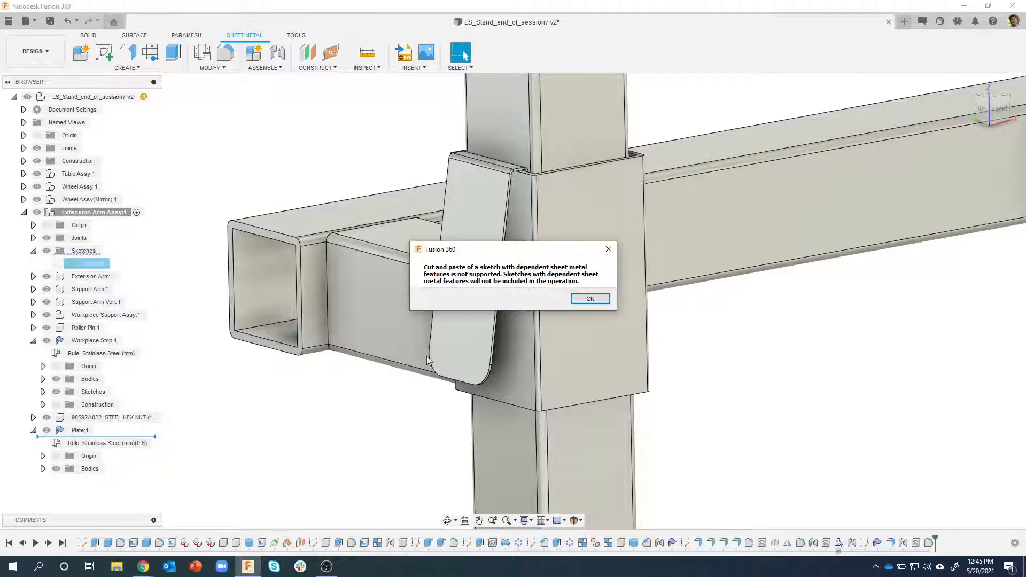
click(588, 302)
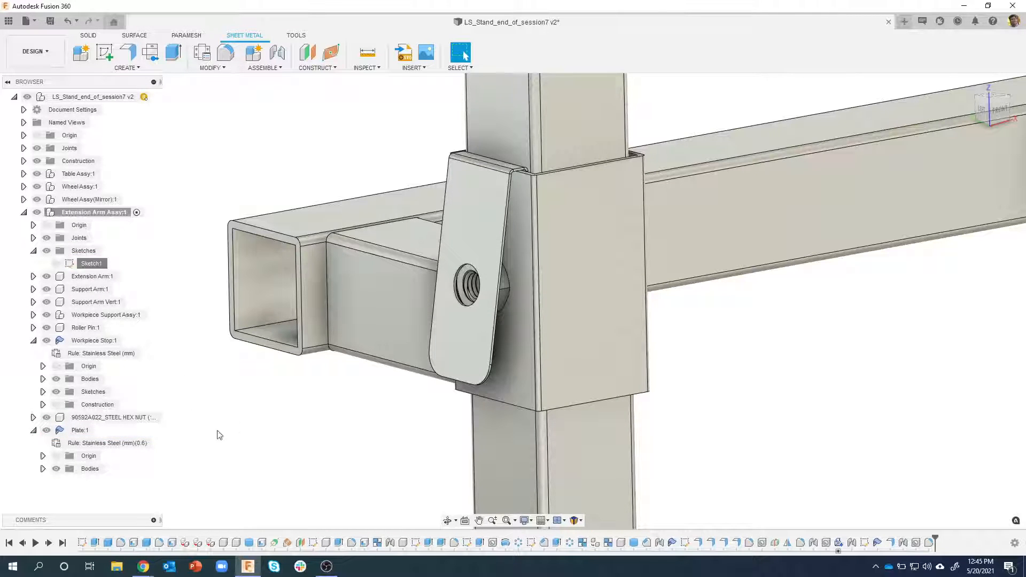
Reactivate the Plate component for editing
click(99, 431)
click(100, 484)
click(101, 431)
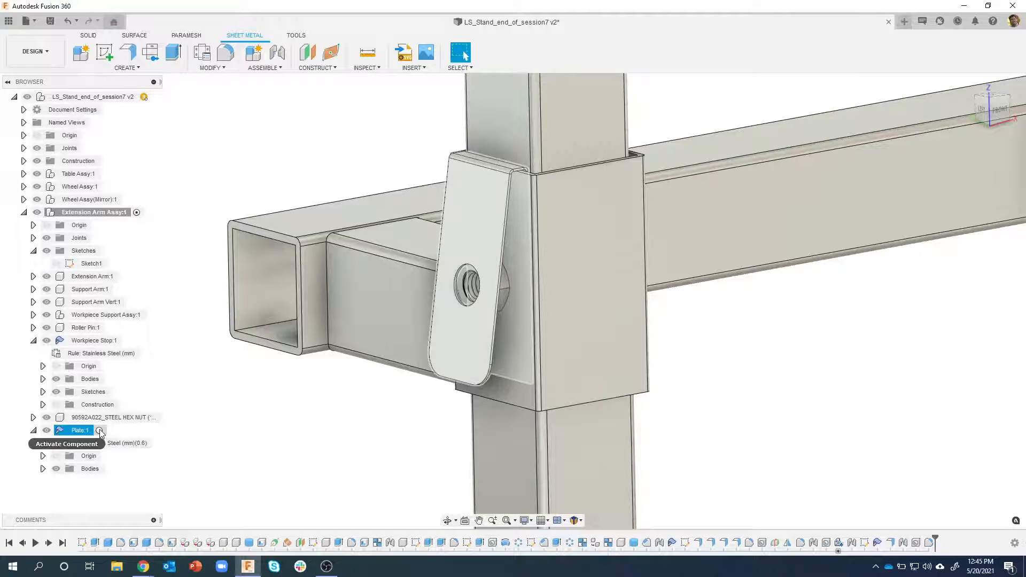
click(284, 417)
scroll(323, 428, down, 2)
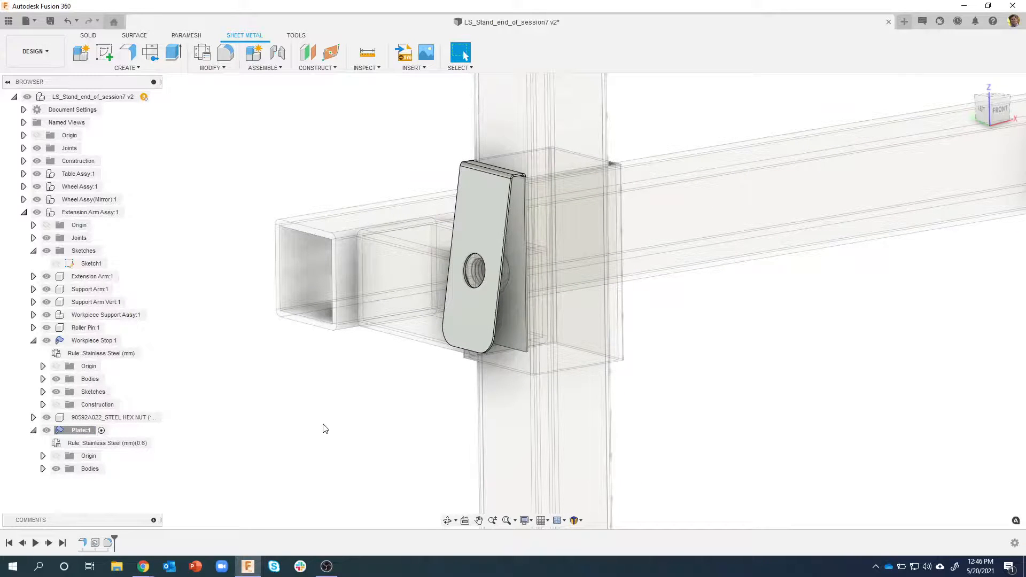
shift+middle_drag(323, 396, 281, 420)
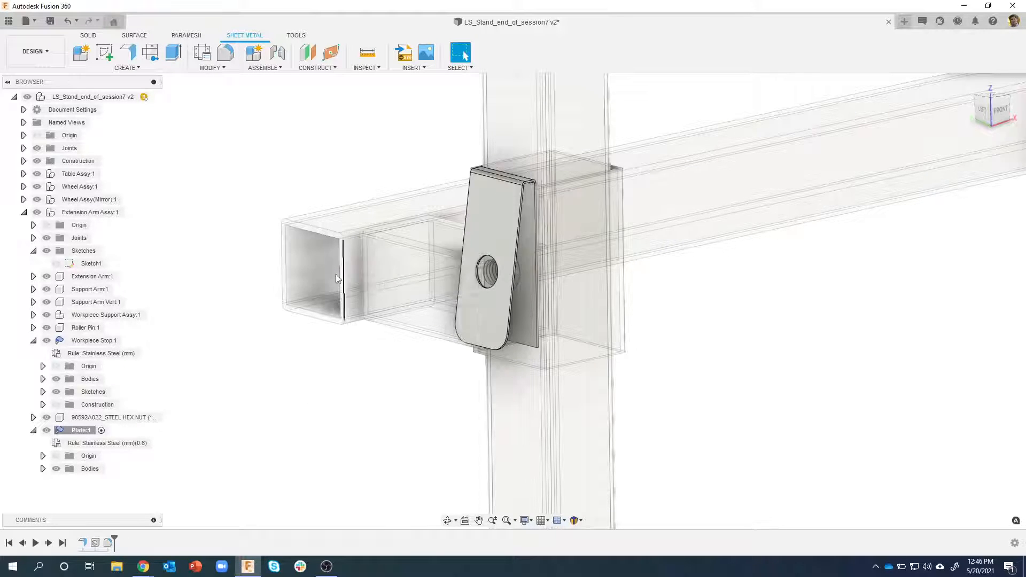
Reopen the plate's hole feature, clear its second edge reference, and try to reselect the slanted leg's bottom edge as the reference
click(96, 544)
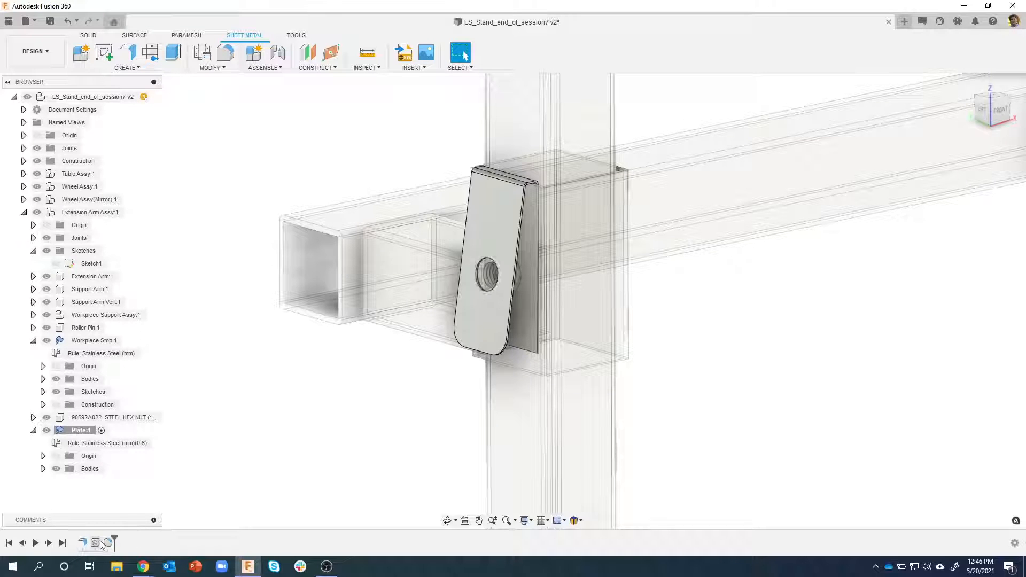
double_click(96, 544)
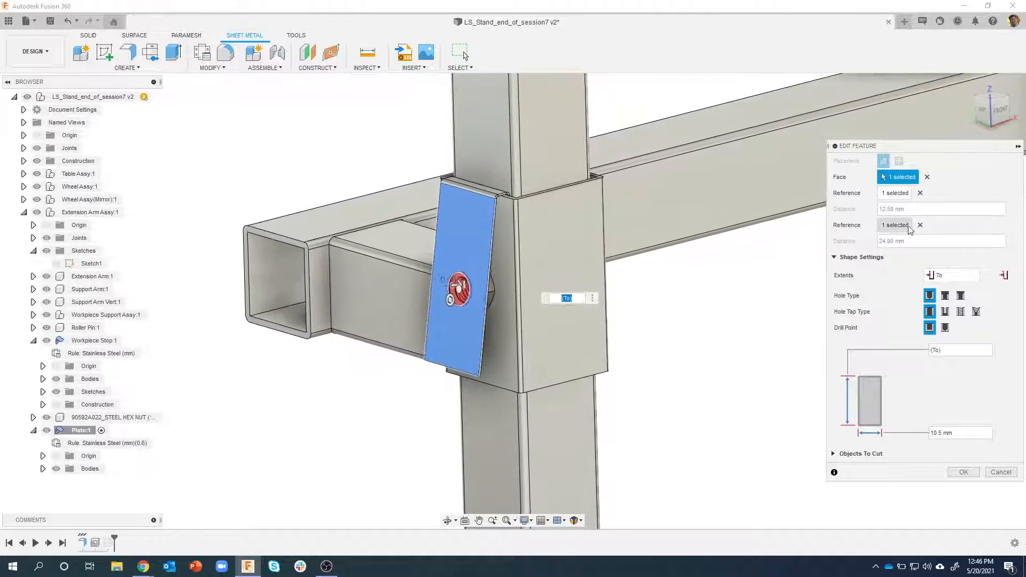
click(919, 225)
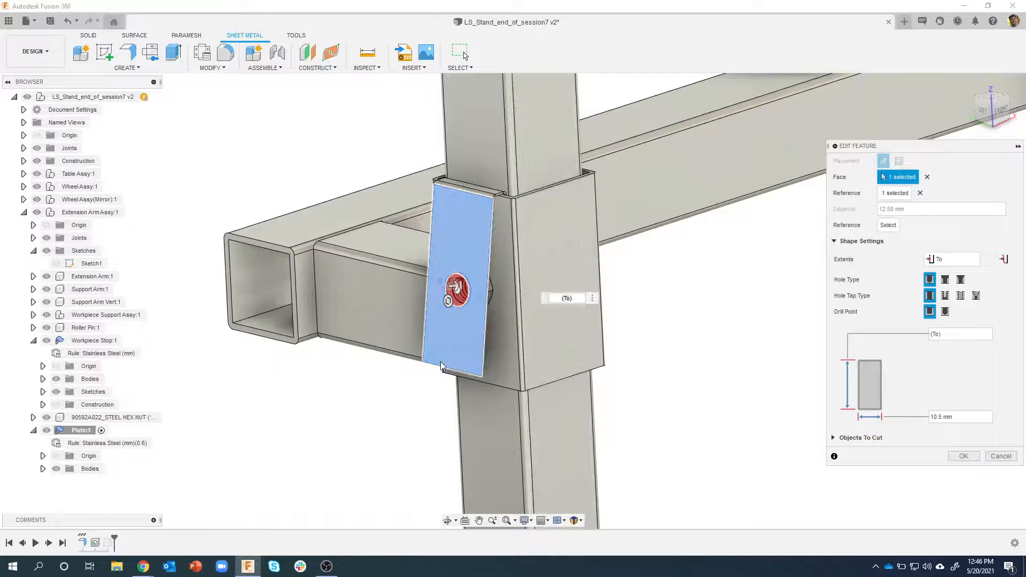
scroll(441, 366, up, 2)
shift+middle_drag(477, 390, 451, 376)
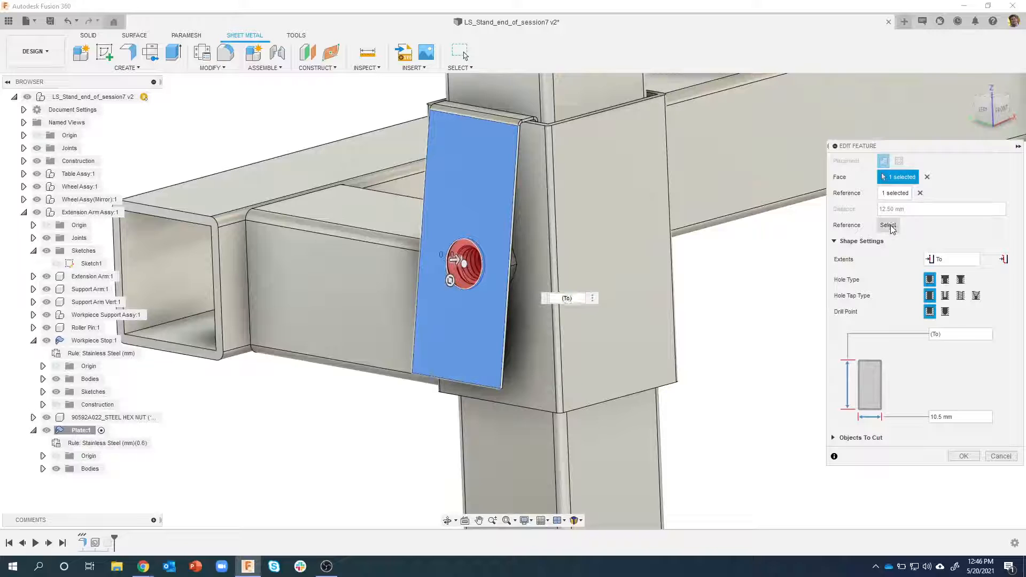
shift+middle_drag(769, 291, 722, 331)
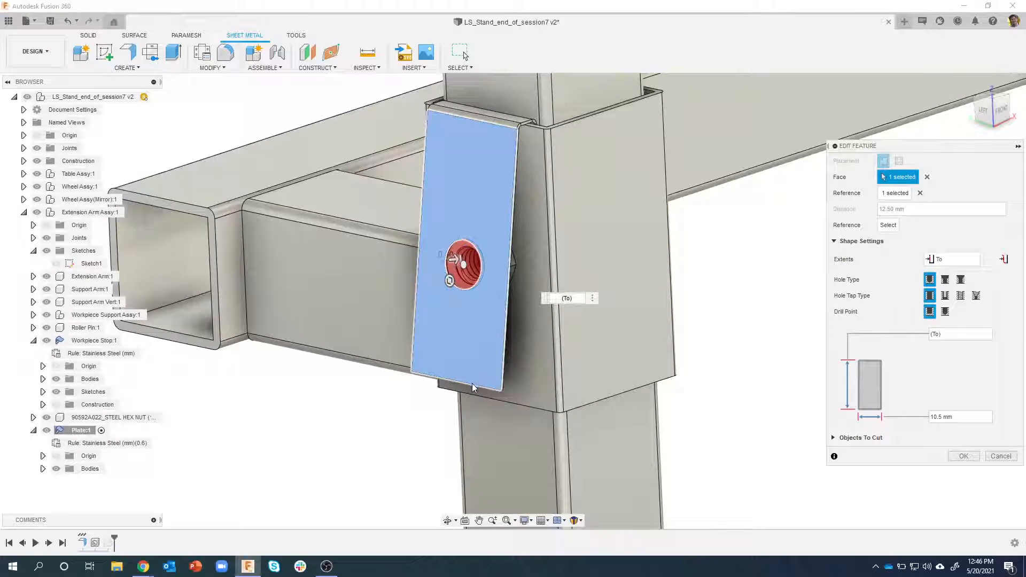
click(472, 384)
scroll(760, 332, up, 1)
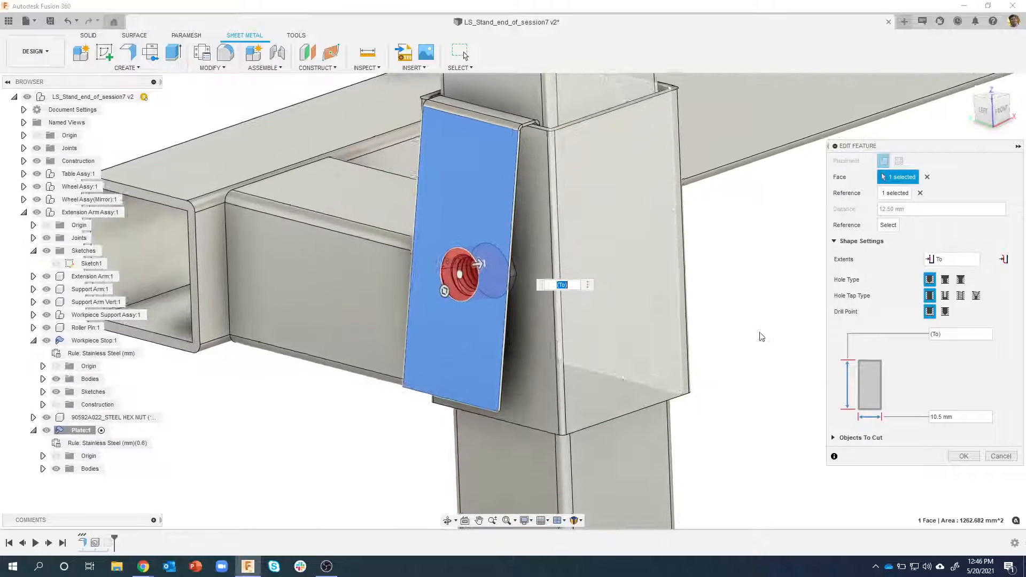
scroll(762, 337, up, 1)
click(891, 228)
shift+middle_drag(689, 321, 663, 331)
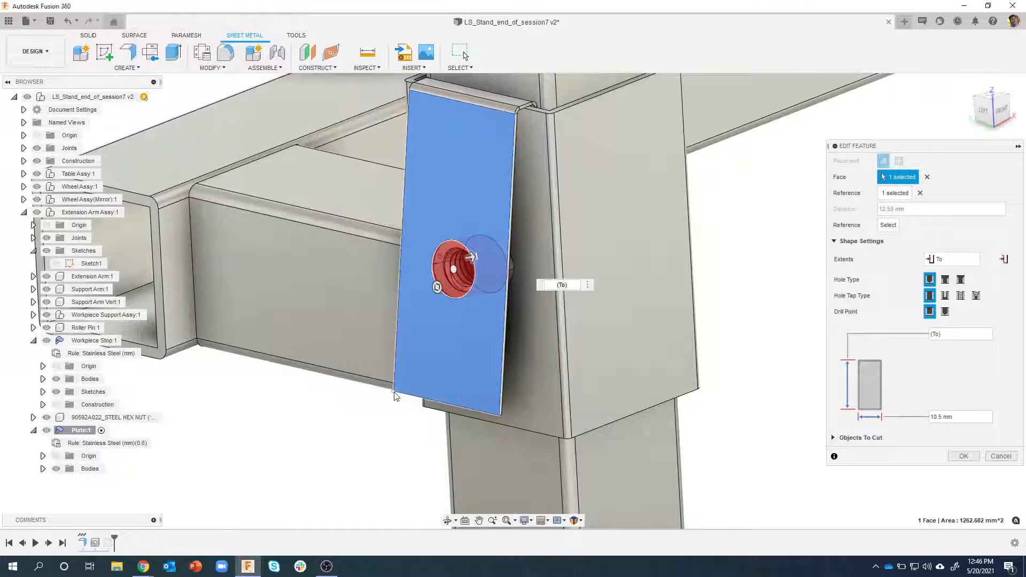
click(396, 392)
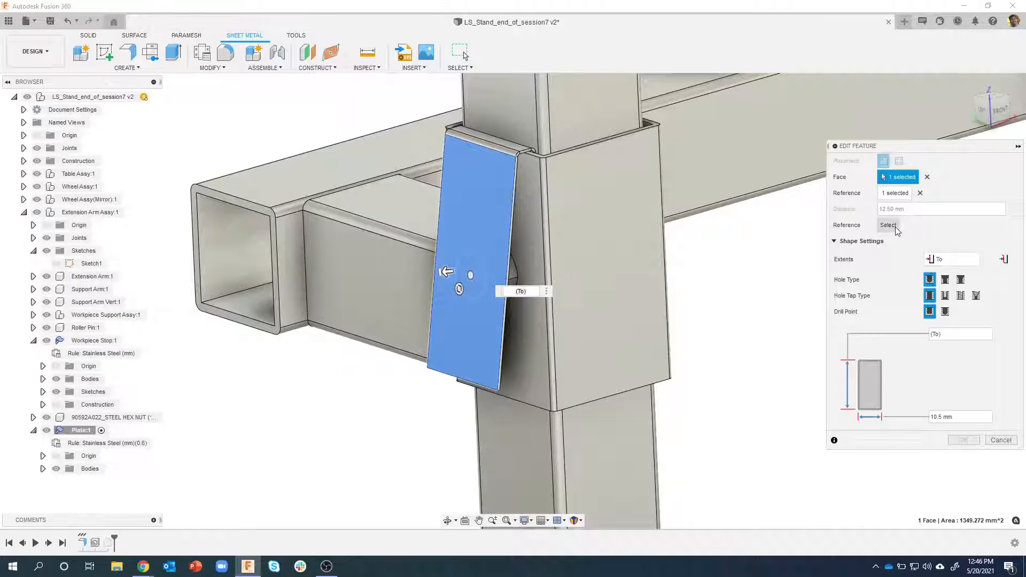
Try to clear the hole's remaining reference and face and reselect the plate's slanted outer face, and close the hole edit
click(920, 193)
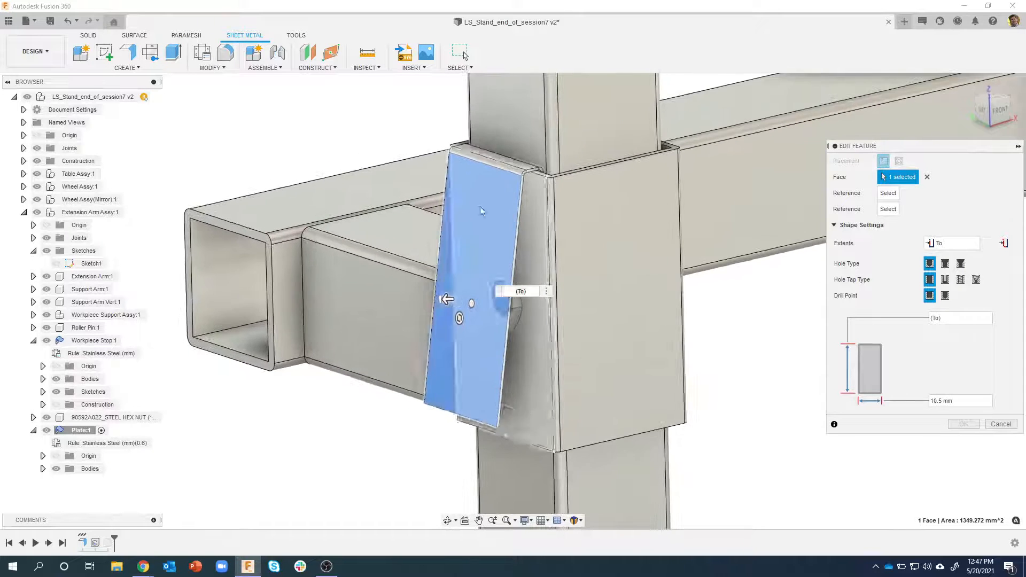
click(928, 177)
click(486, 231)
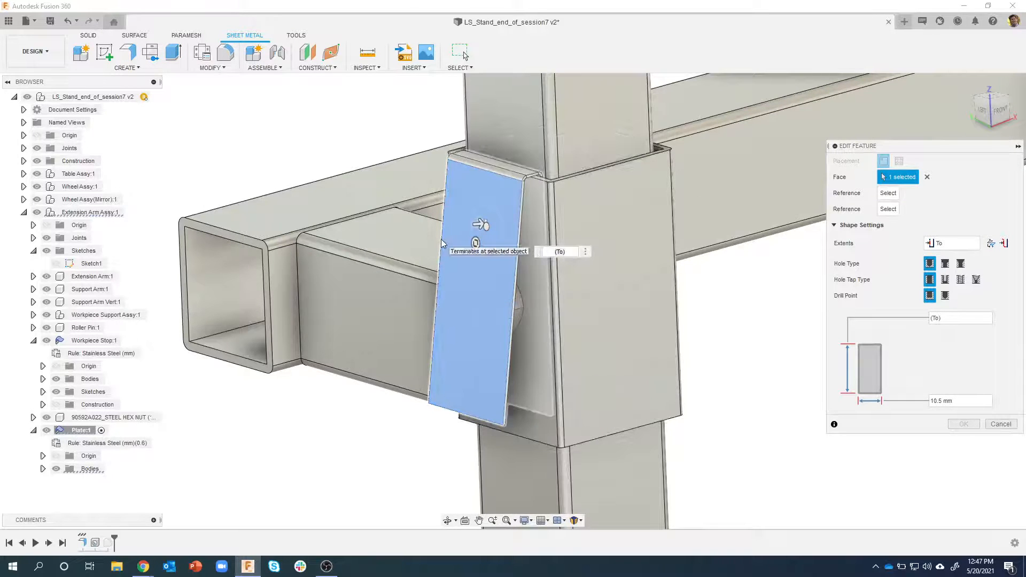
click(970, 425)
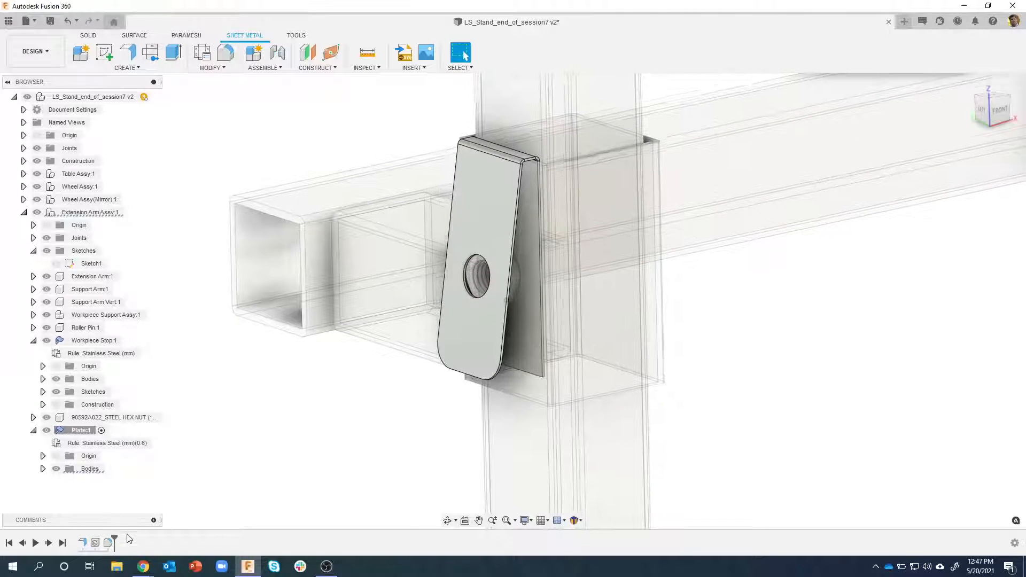
Roll the plate's design history back to just after the flange, before the hole and fillet
drag(115, 537, 89, 538)
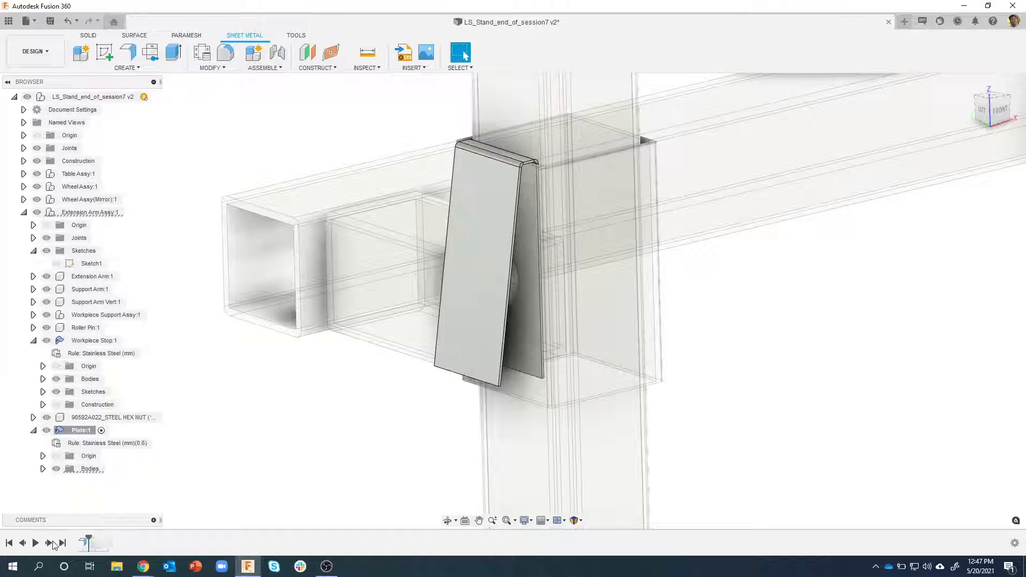
Roll the plate's design history forward to the end so that the hole and fillet are included again
click(49, 543)
click(49, 543)
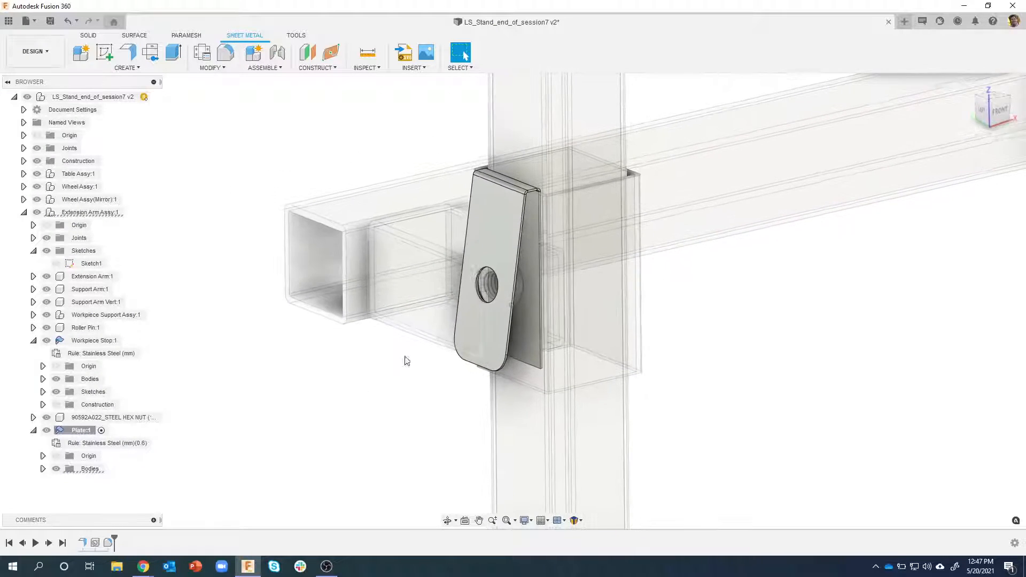
Insert the McMaster-Carr plastic seven arm grip knob 2907T27 as a 3-D STEP component
click(413, 68)
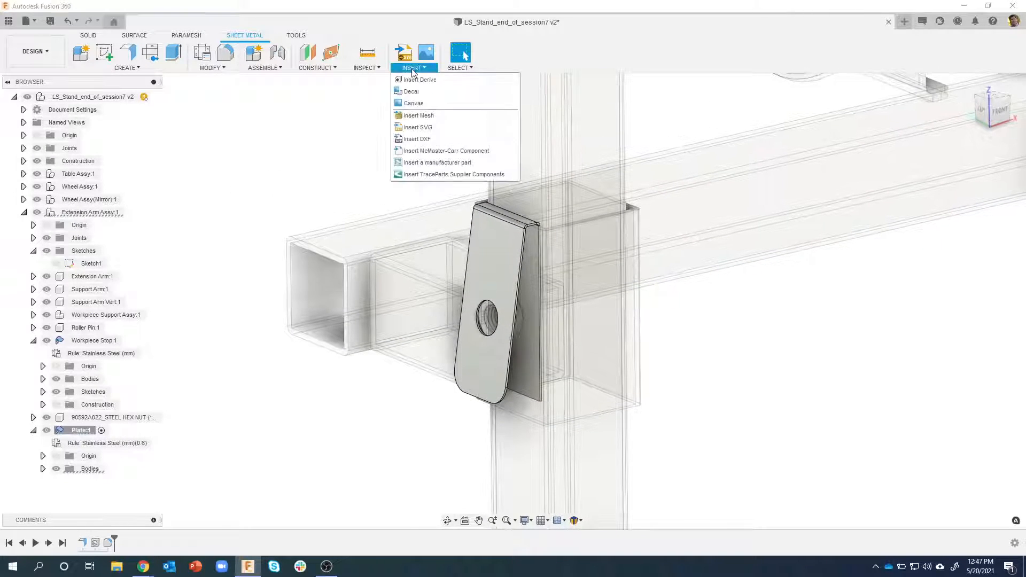
click(438, 153)
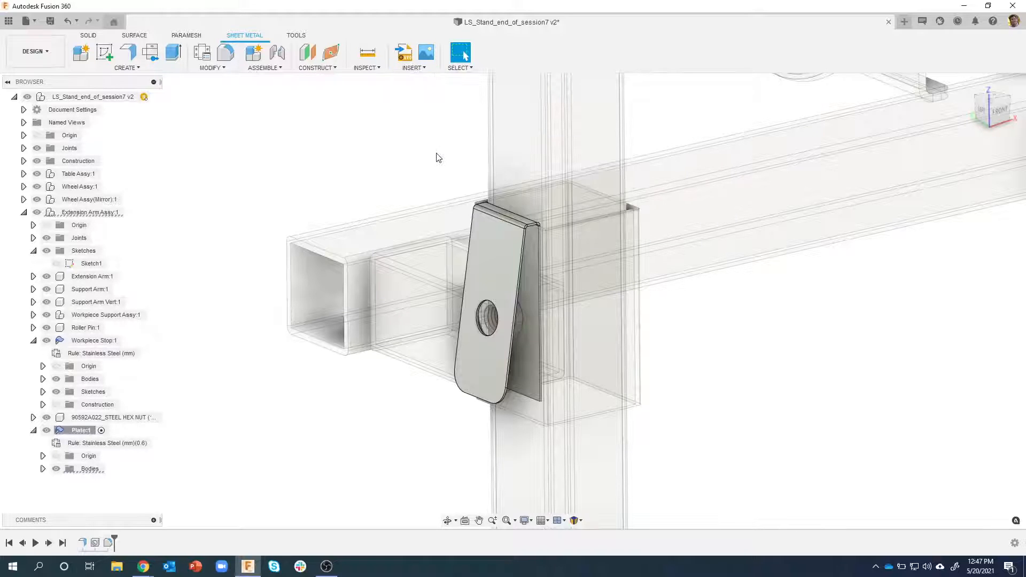
drag(726, 408, 844, 508)
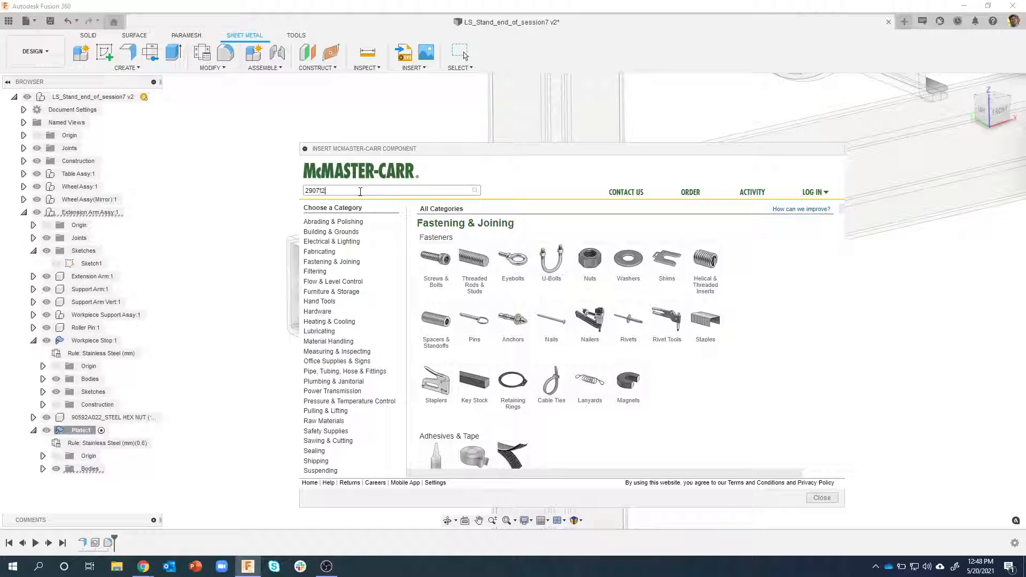
key(Return)
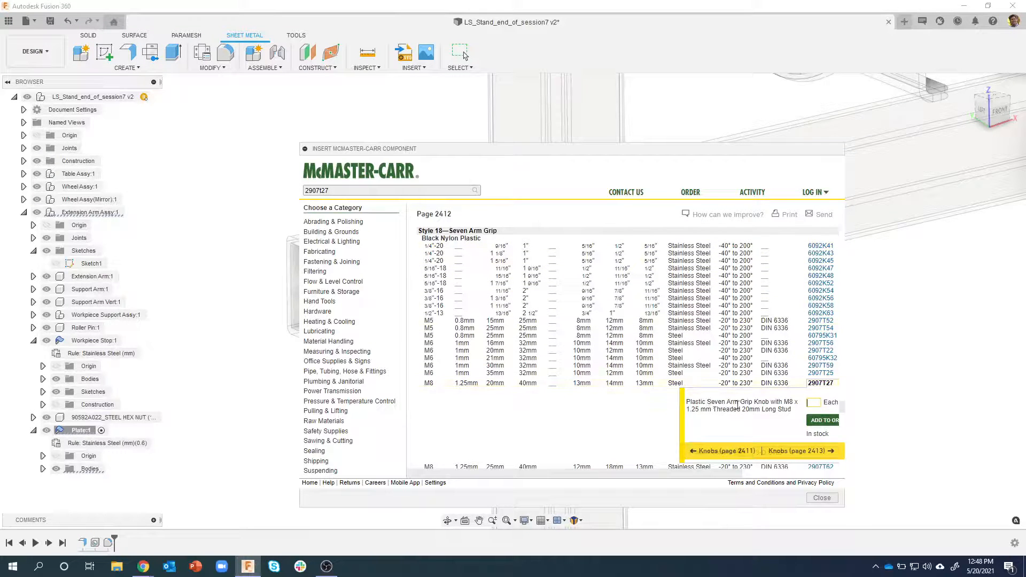
scroll(778, 426, down, 2)
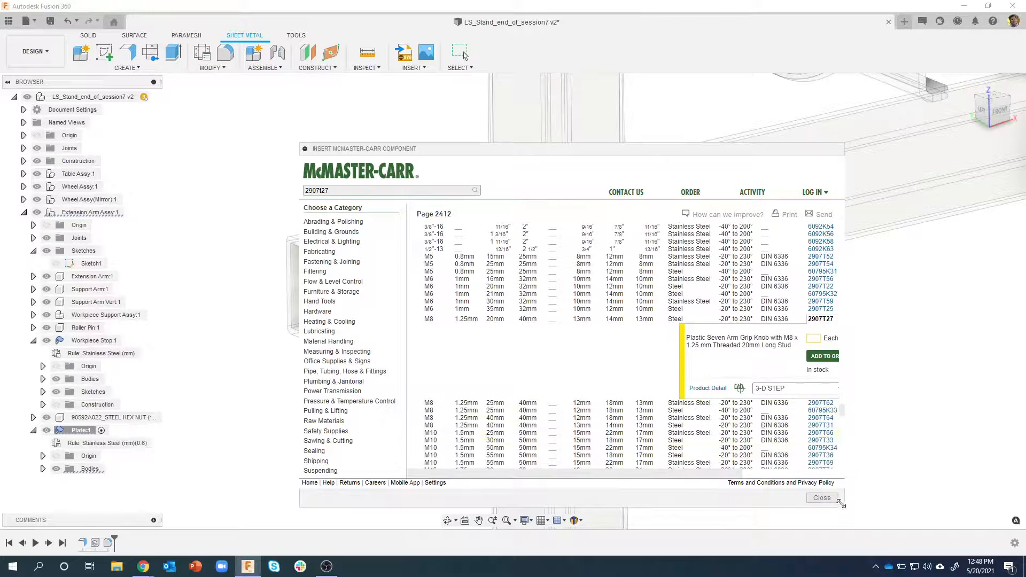
drag(842, 504, 943, 505)
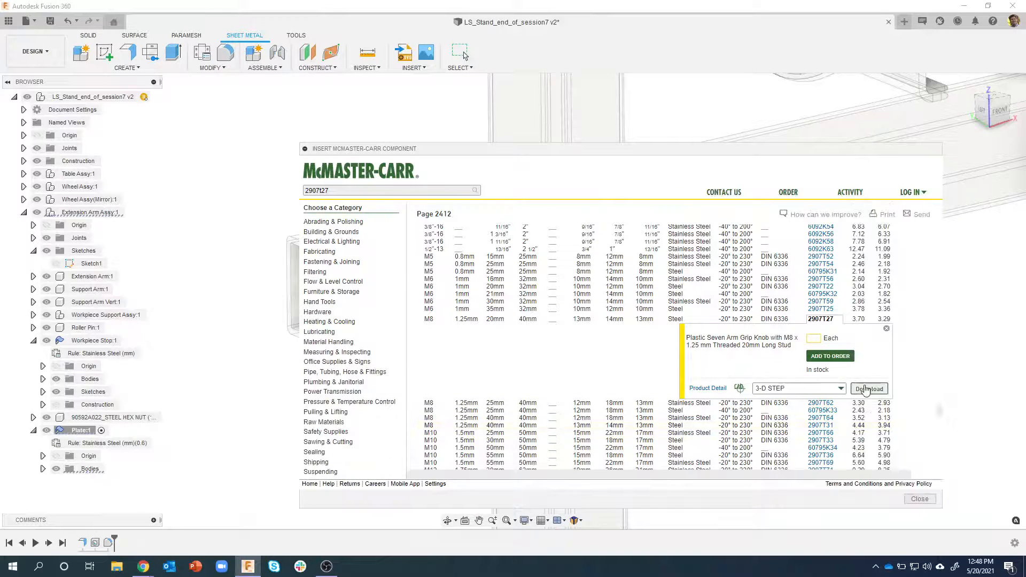
click(867, 390)
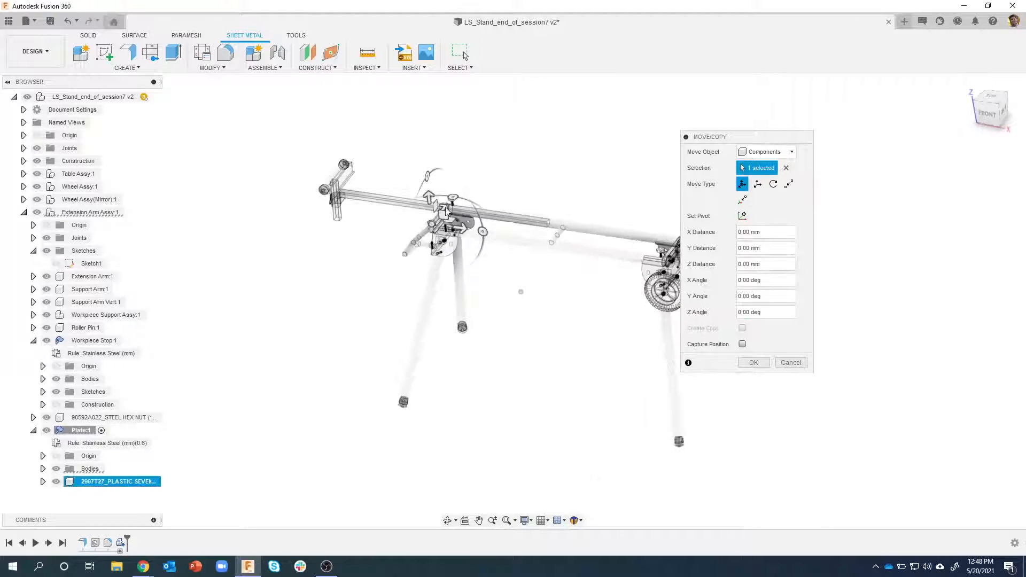
Move the inserted knob about 675 mm in the negative X direction, close to the bent plate, and confirm the move
scroll(470, 233, up, 6)
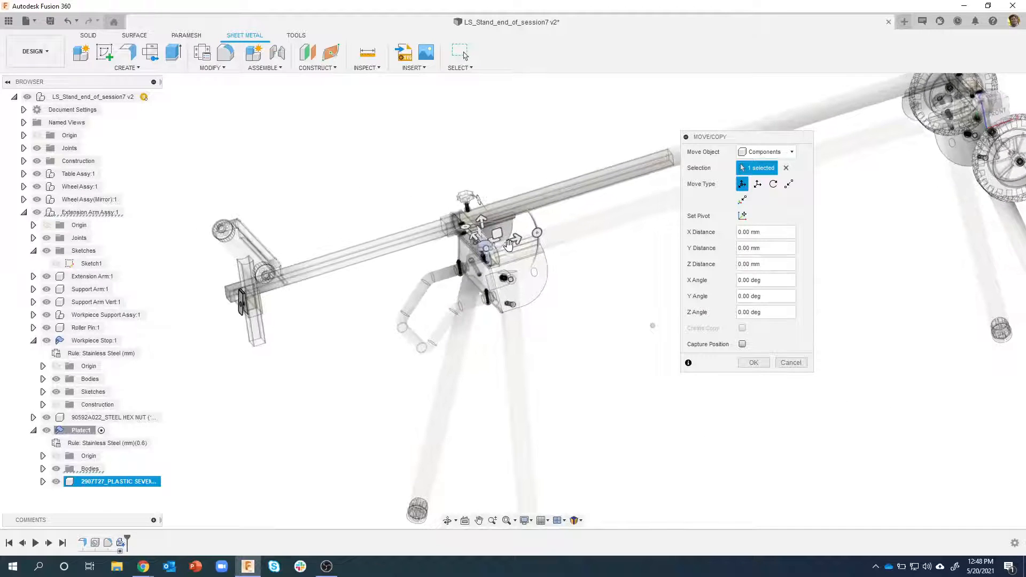
drag(473, 235, 200, 346)
scroll(446, 247, up, 5)
shift+middle_drag(443, 247, 526, 254)
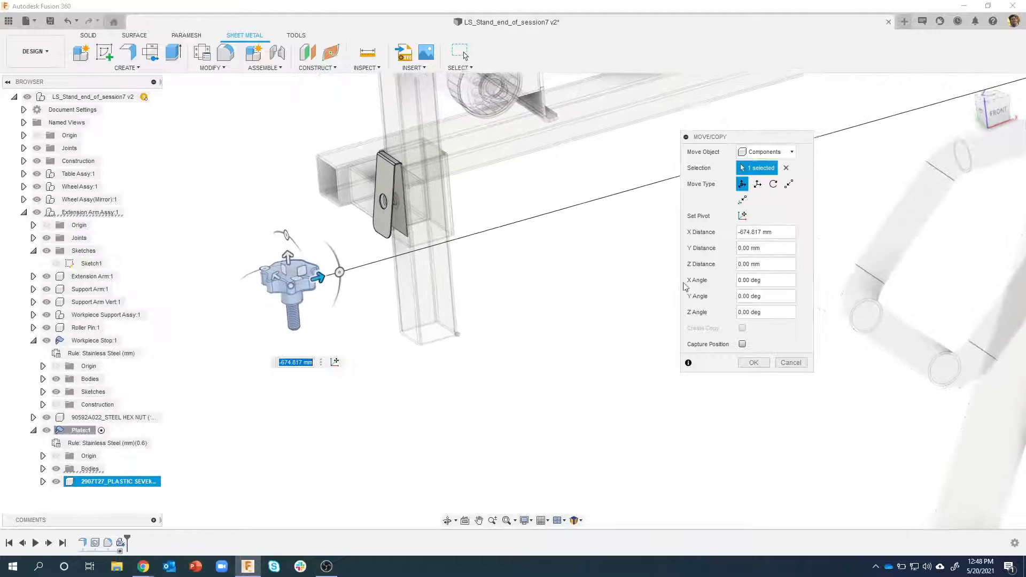
click(754, 362)
click(207, 183)
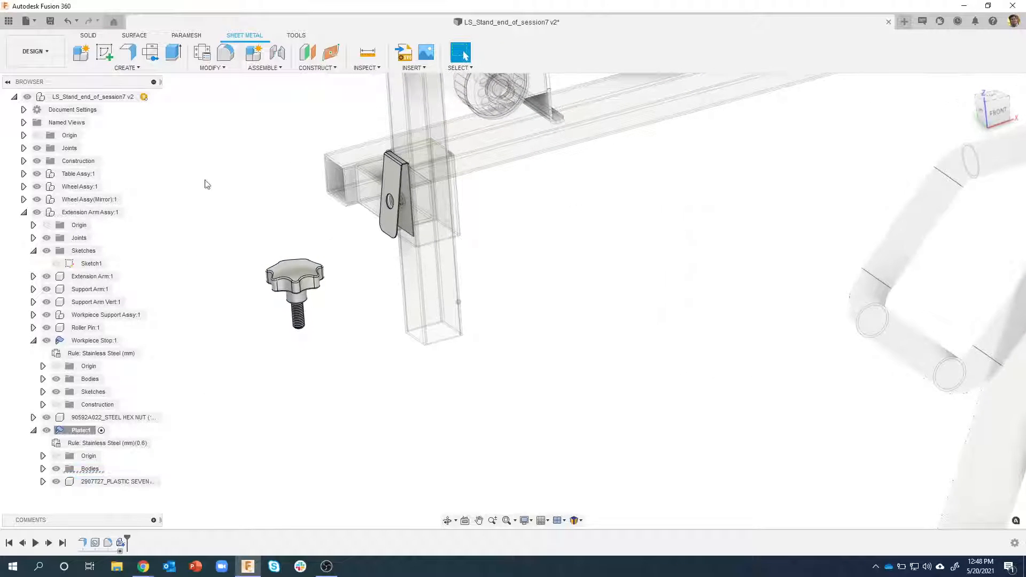
Start a joint and snap its first component to the circular end of the knob's threaded stud
scroll(259, 259, up, 5)
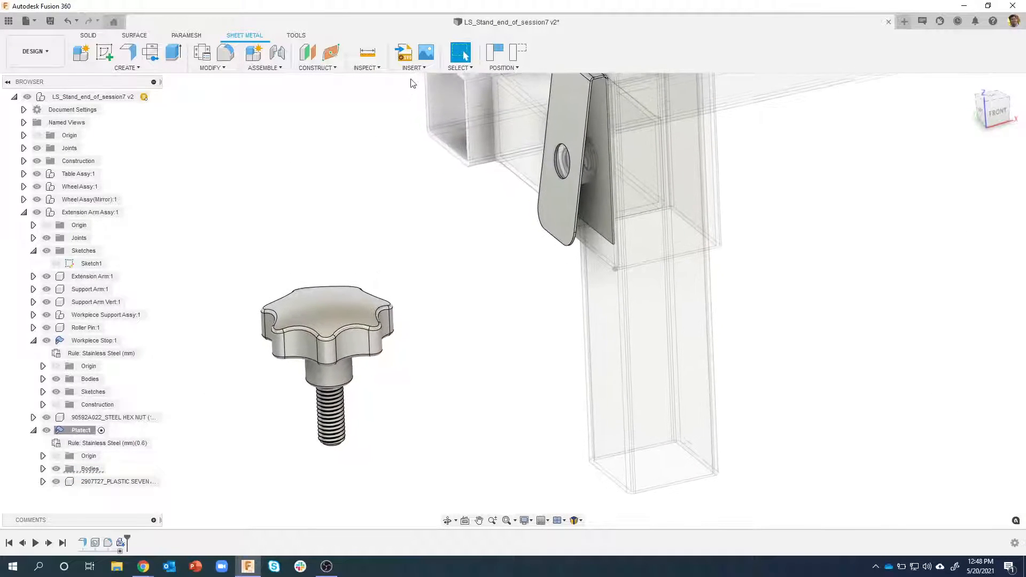
click(276, 52)
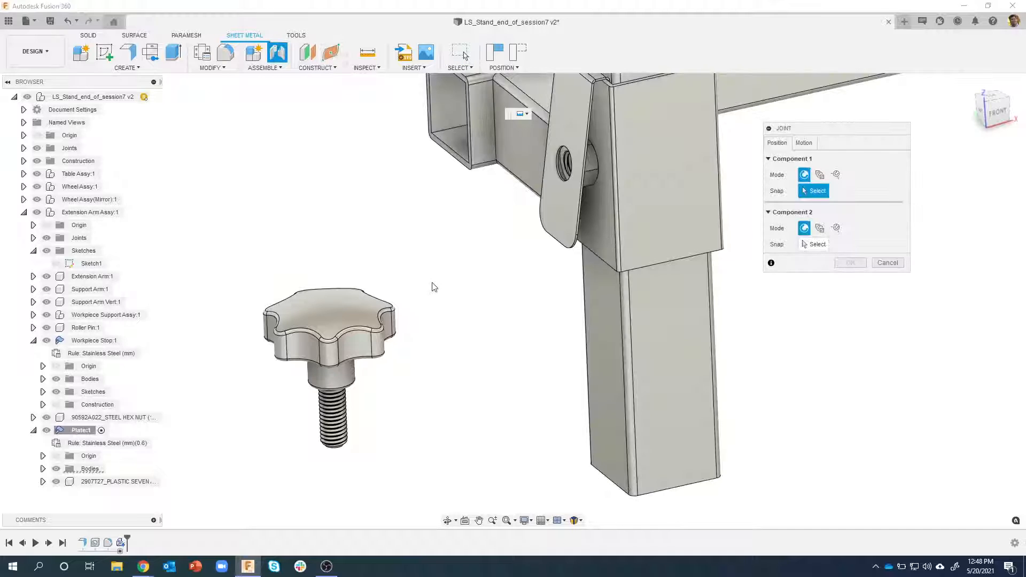
scroll(378, 239, up, 5)
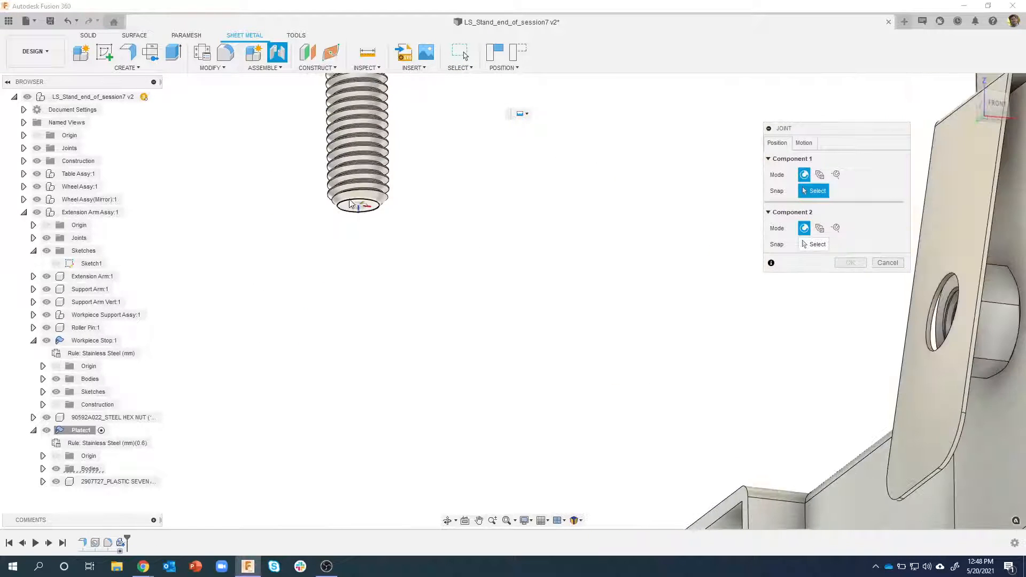
scroll(442, 231, down, 5)
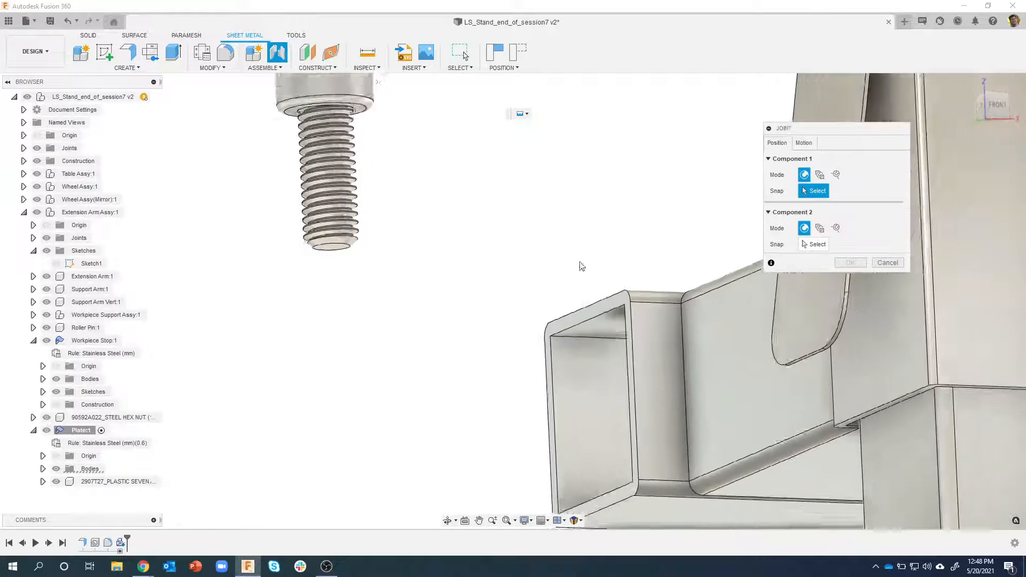
mouse_move(796, 303)
shift+middle_down()
mouse_move(807, 321)
mouse_move(792, 316)
shift+middle_up()
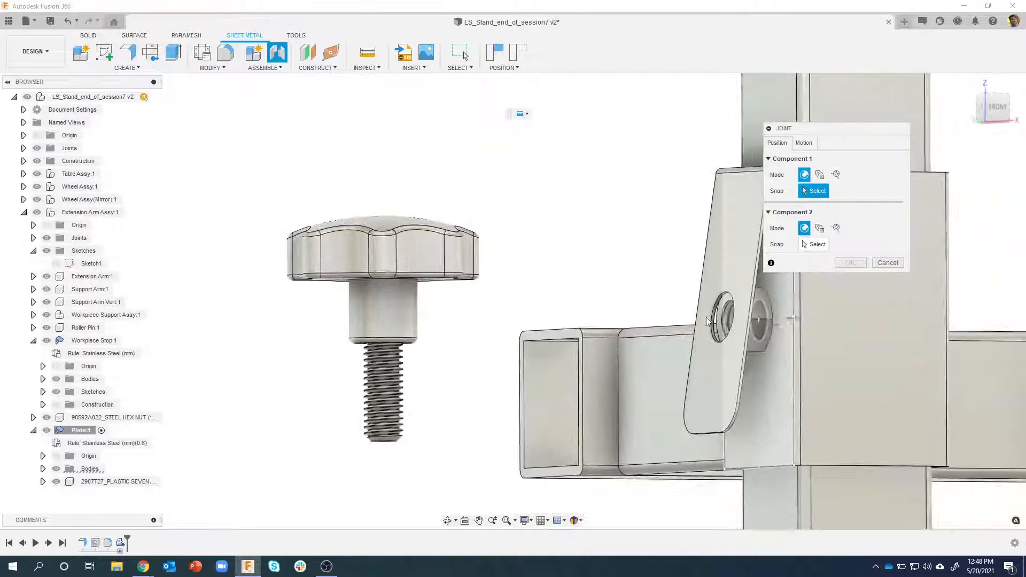
shift+middle_drag(690, 325, 386, 395)
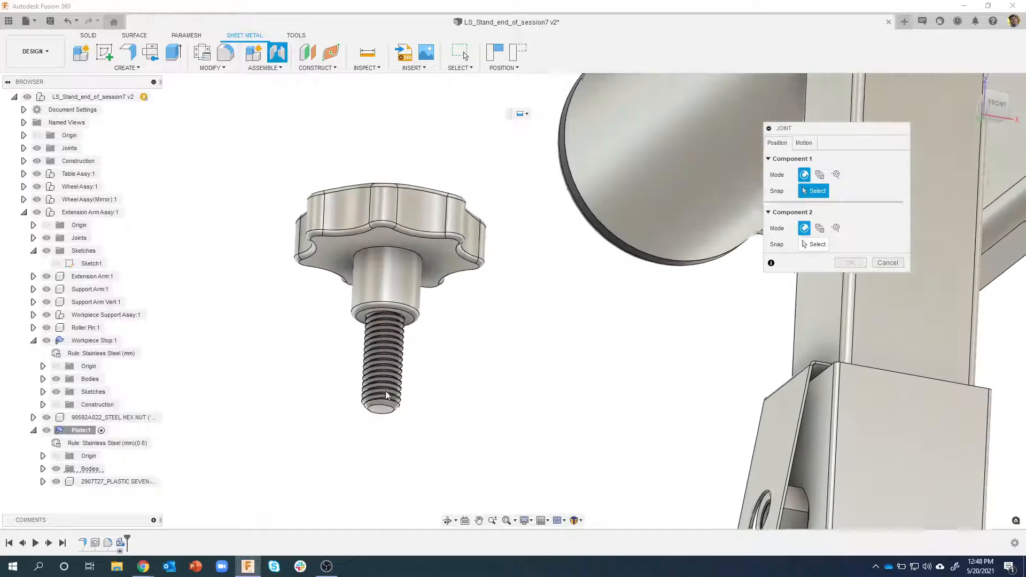
scroll(380, 416, up, 1)
scroll(380, 421, up, 3)
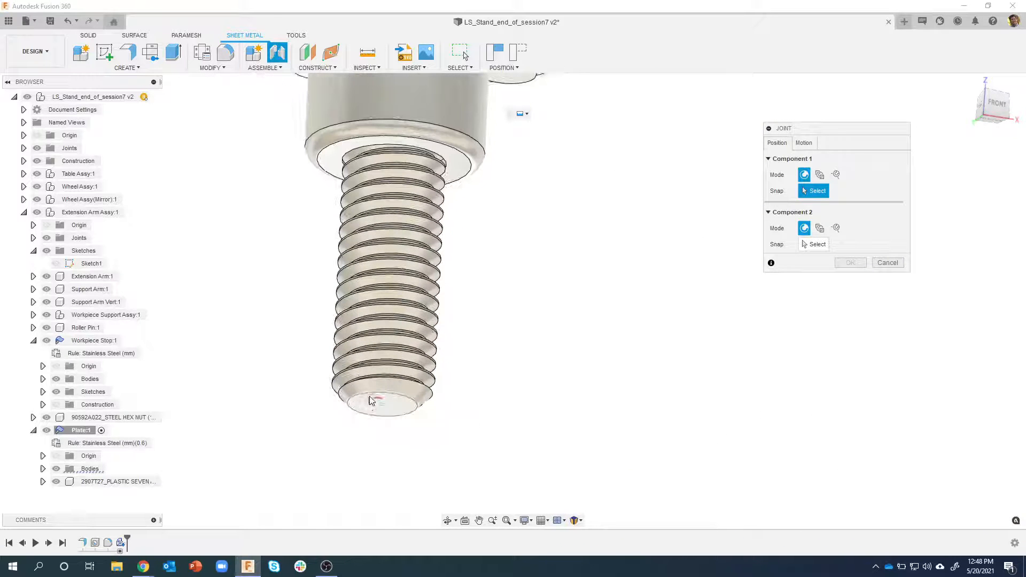
click(368, 399)
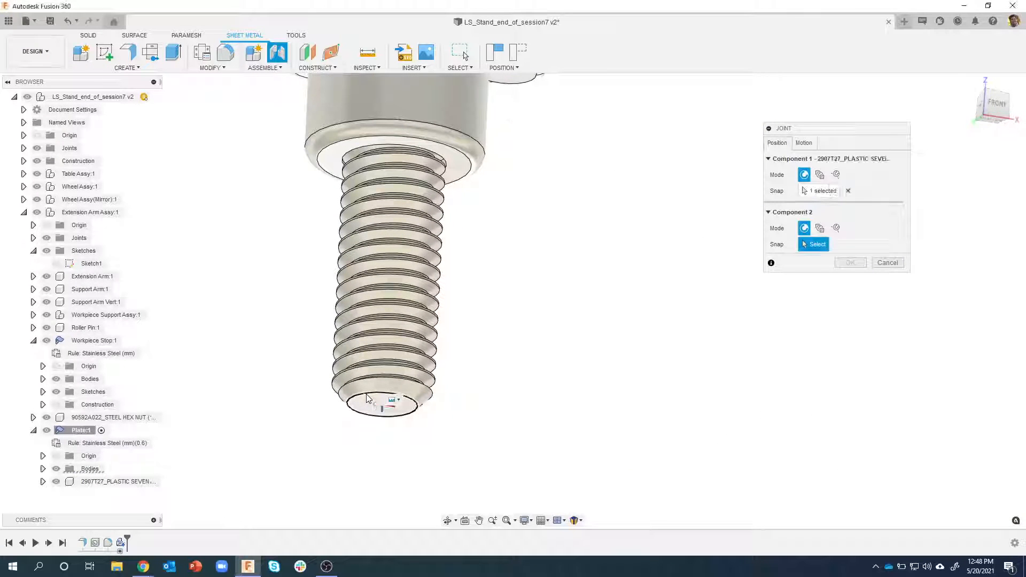
Snap the joint's second component to the centre of the round face on Support Arm Vert inside the hex nut
scroll(513, 425, down, 5)
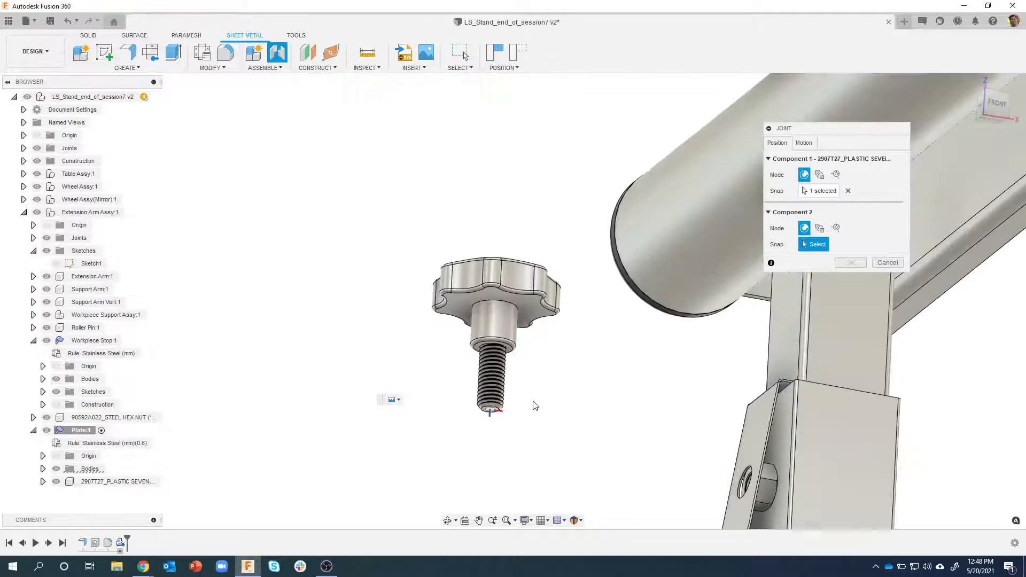
scroll(588, 288, up, 6)
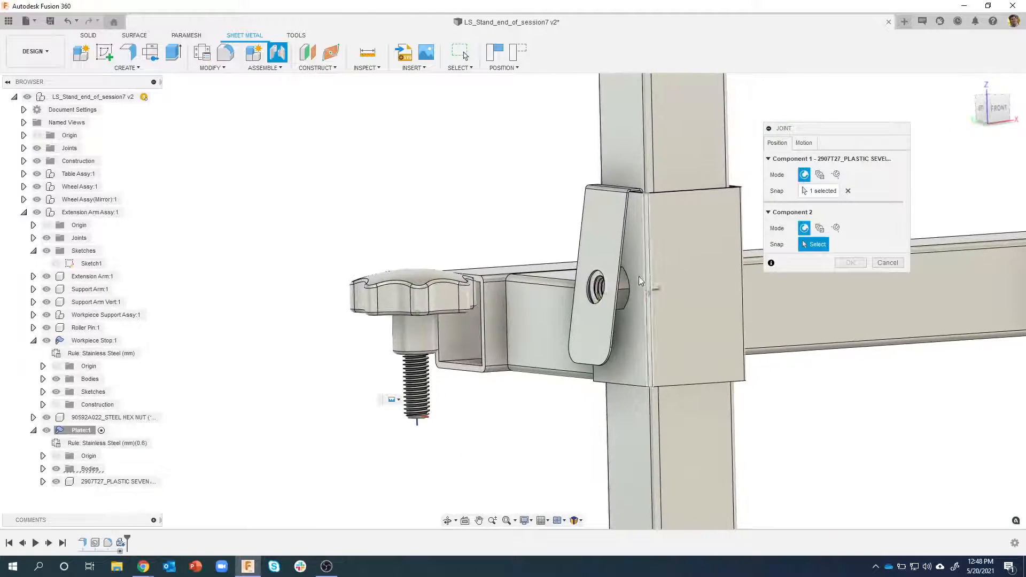
scroll(628, 275, down, 2)
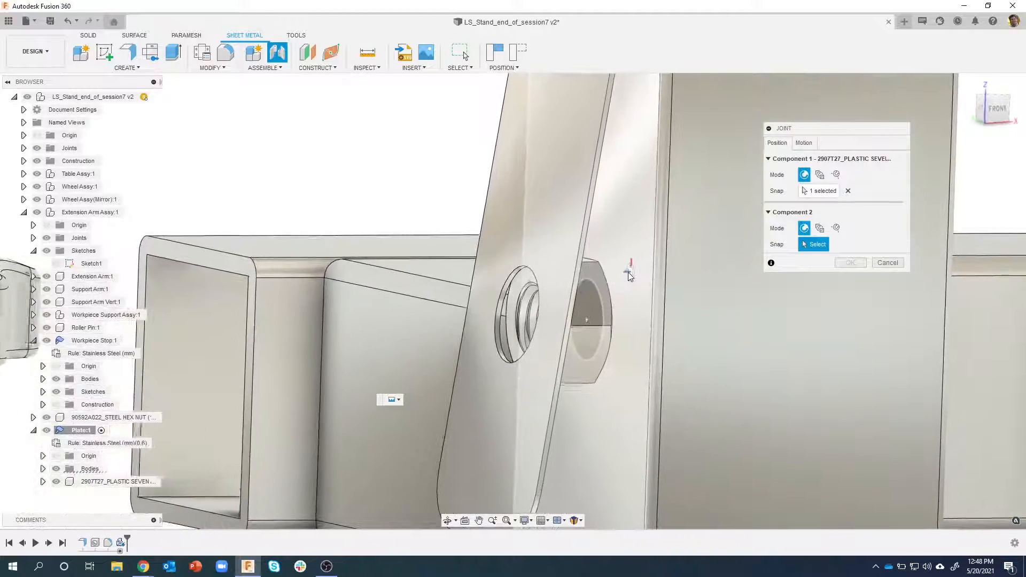
scroll(627, 276, down, 1)
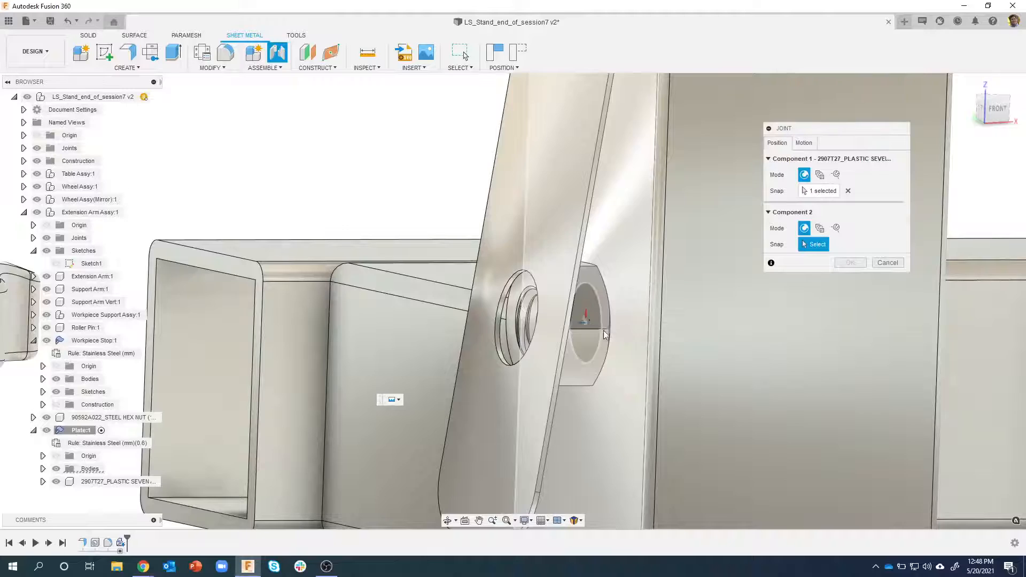
scroll(591, 320, down, 5)
scroll(605, 334, up, 6)
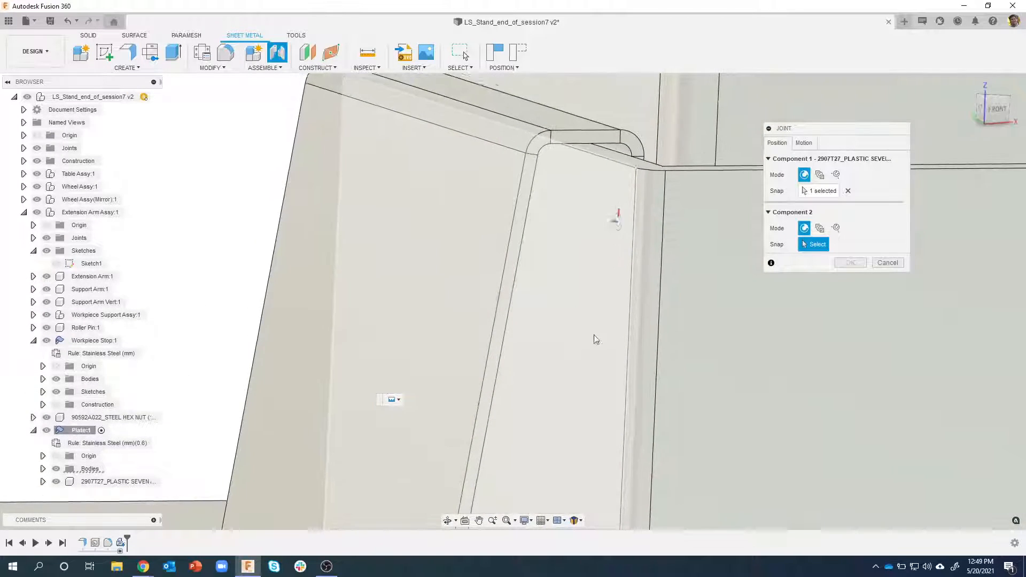
scroll(588, 342, down, 3)
shift+middle_drag(550, 377, 545, 281)
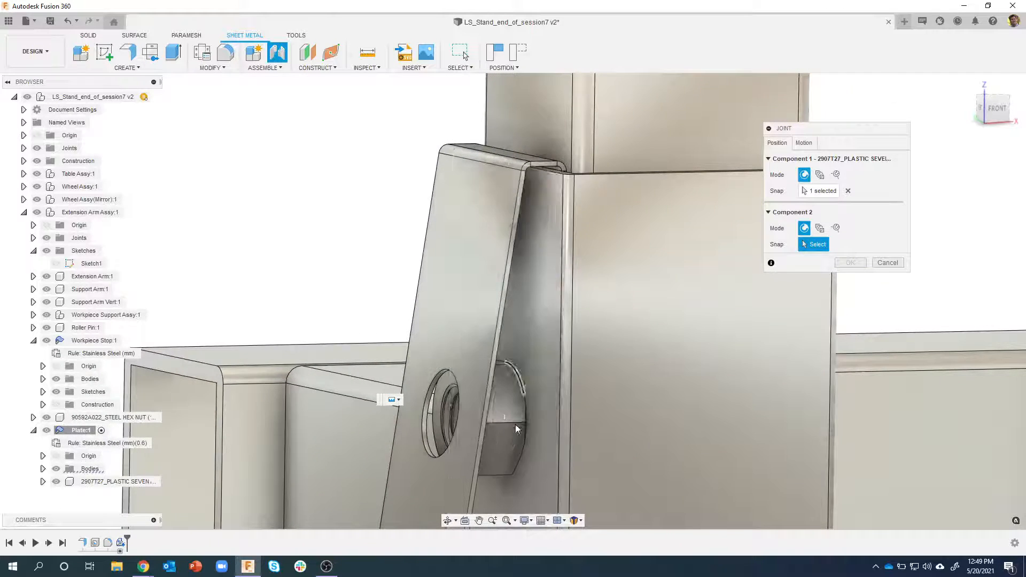
scroll(559, 392, up, 4)
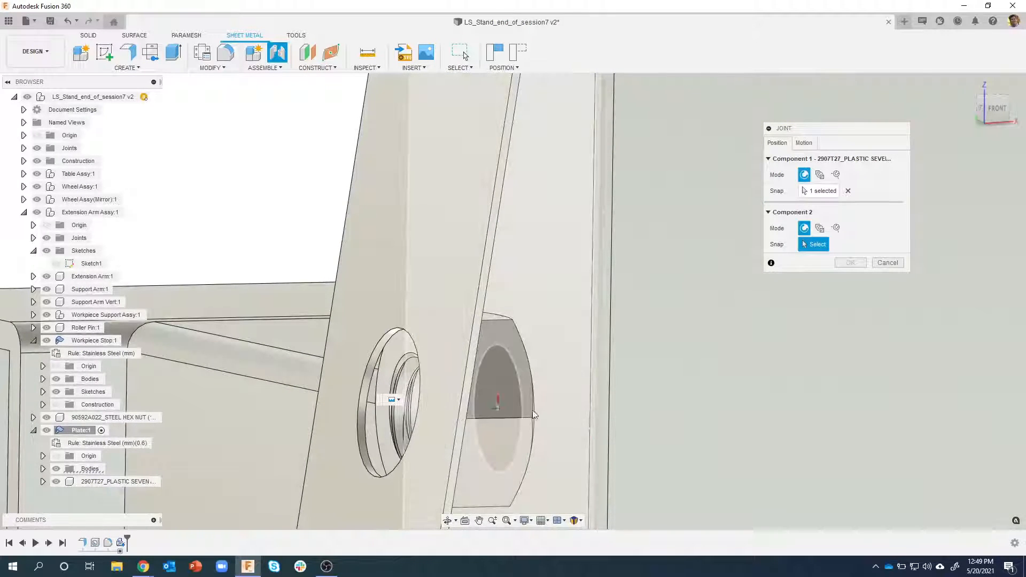
click(505, 409)
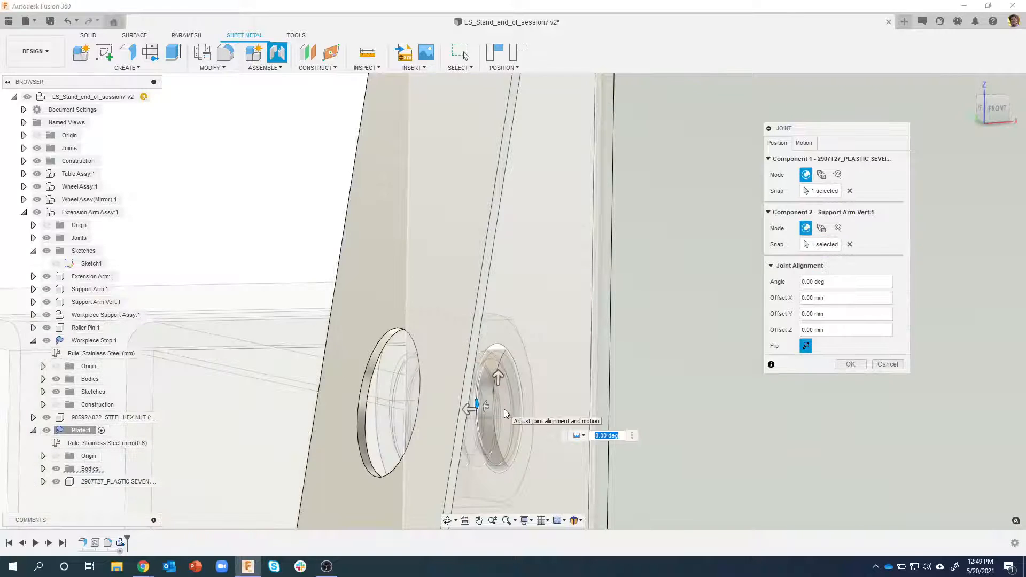
Set the knob joint's motion type to Revolute and finish the joint
shift+middle_drag(538, 435, 668, 294)
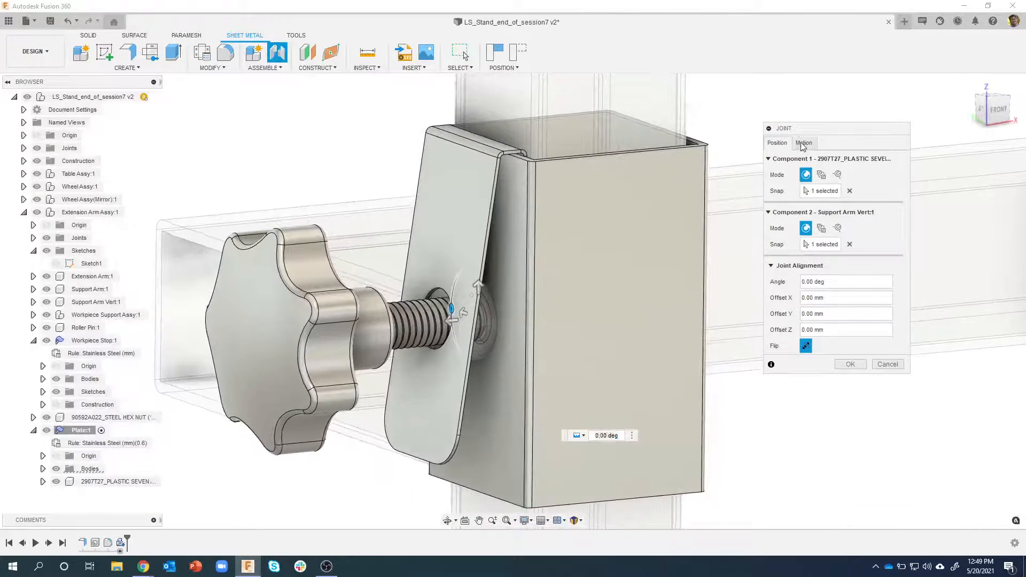
click(803, 144)
click(822, 162)
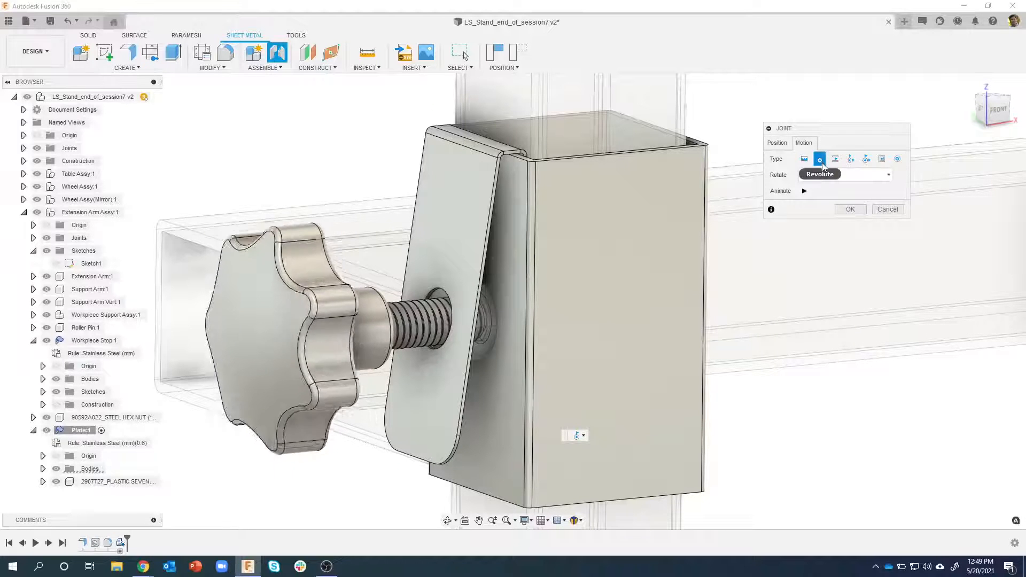
click(850, 209)
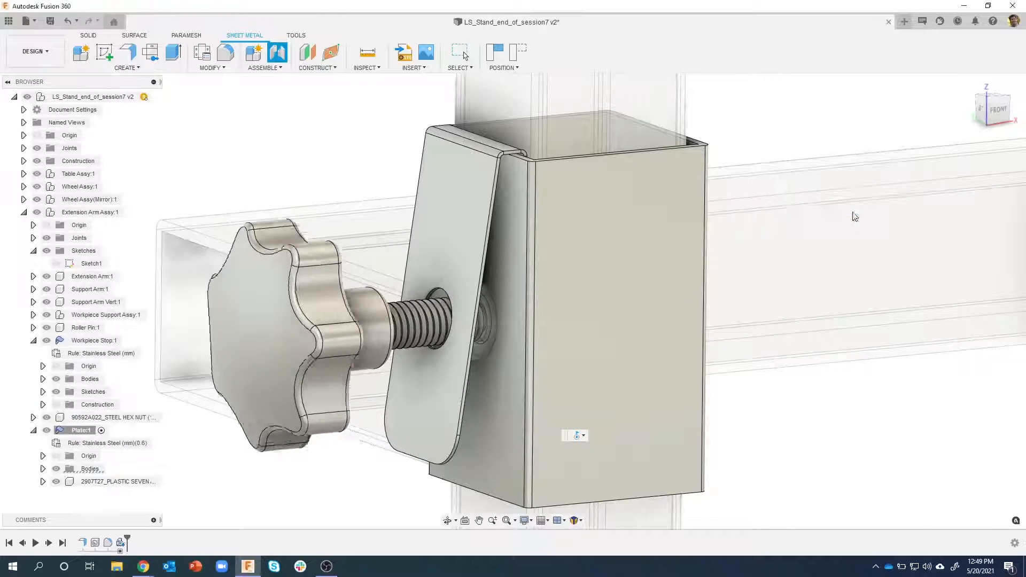
Apply the yellow appearance already used in the design to the whole knob
scroll(662, 389, down, 2)
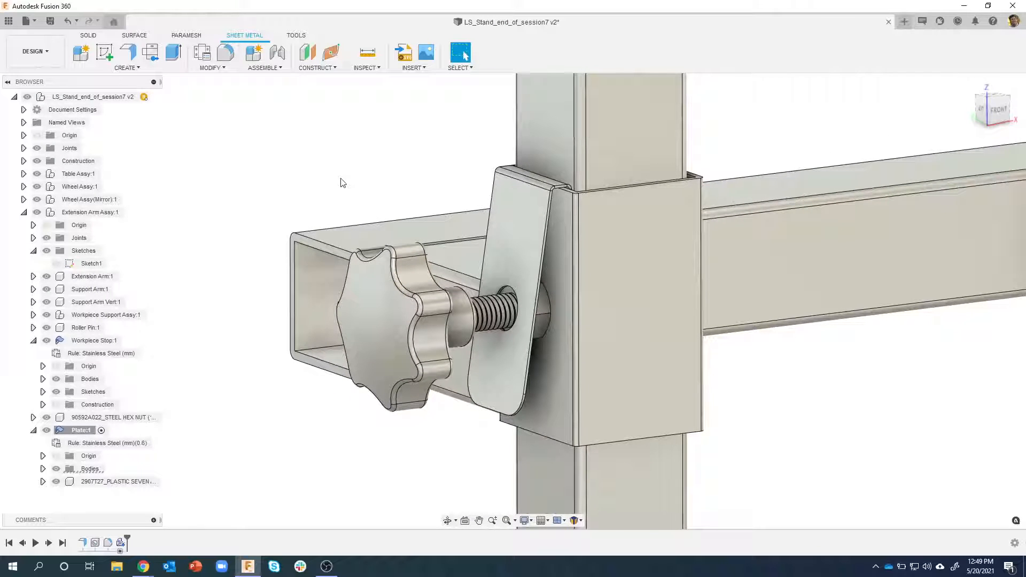
key(a)
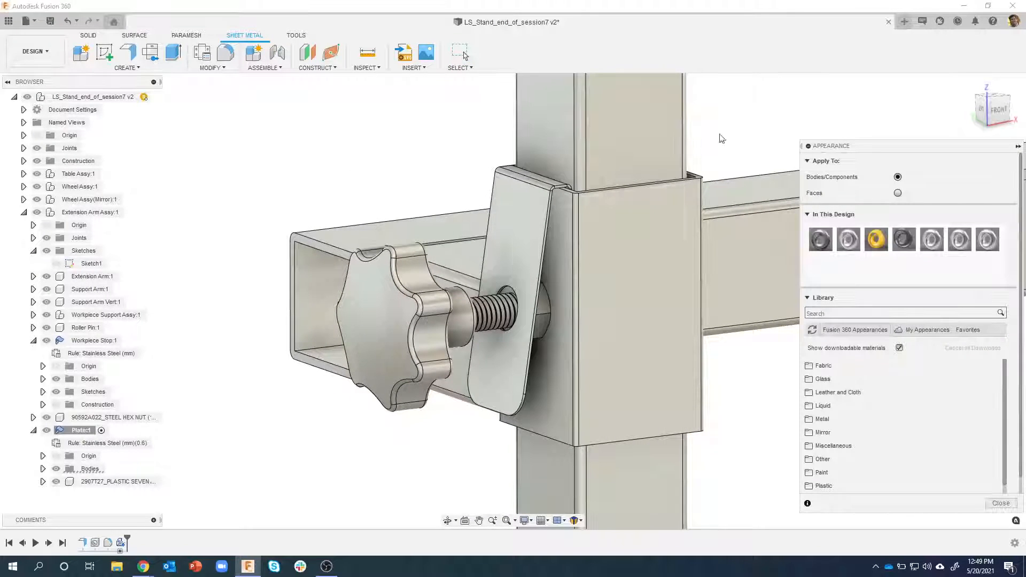
drag(875, 242, 412, 316)
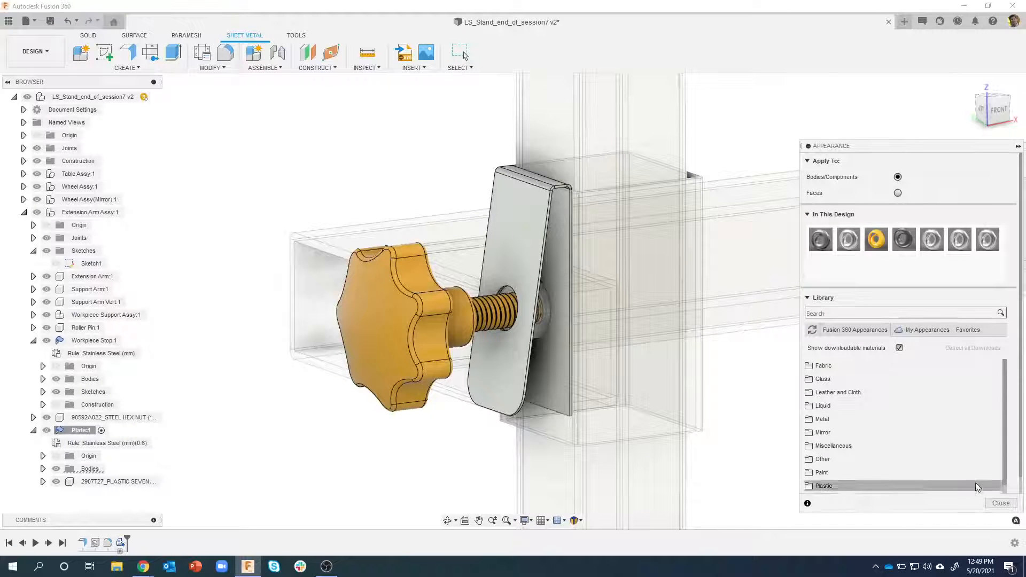
click(995, 503)
Activate the Extension Arm Assy component for editing
scroll(547, 291, down, 5)
scroll(374, 202, down, 5)
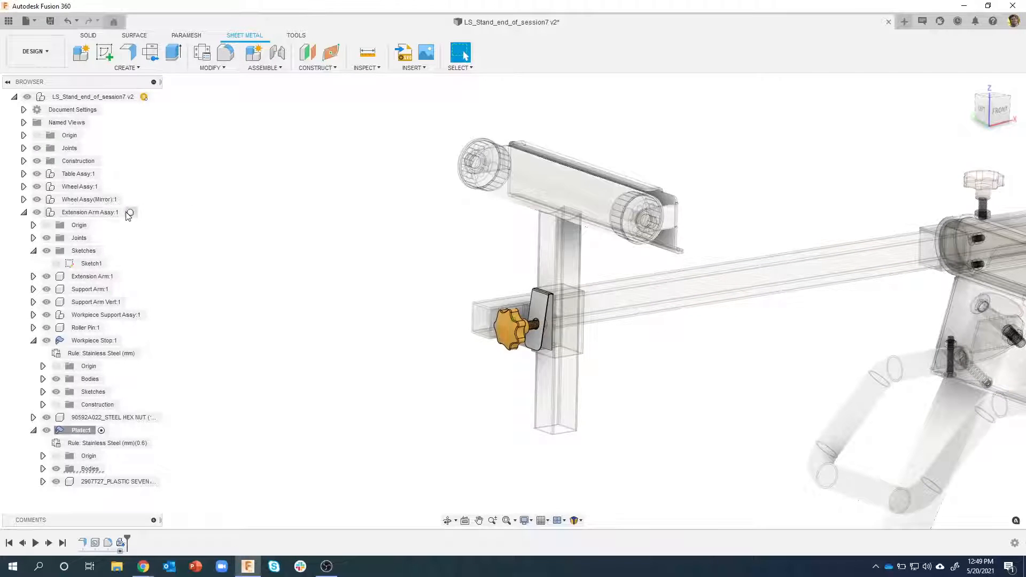
double_click(94, 212)
scroll(452, 318, up, 5)
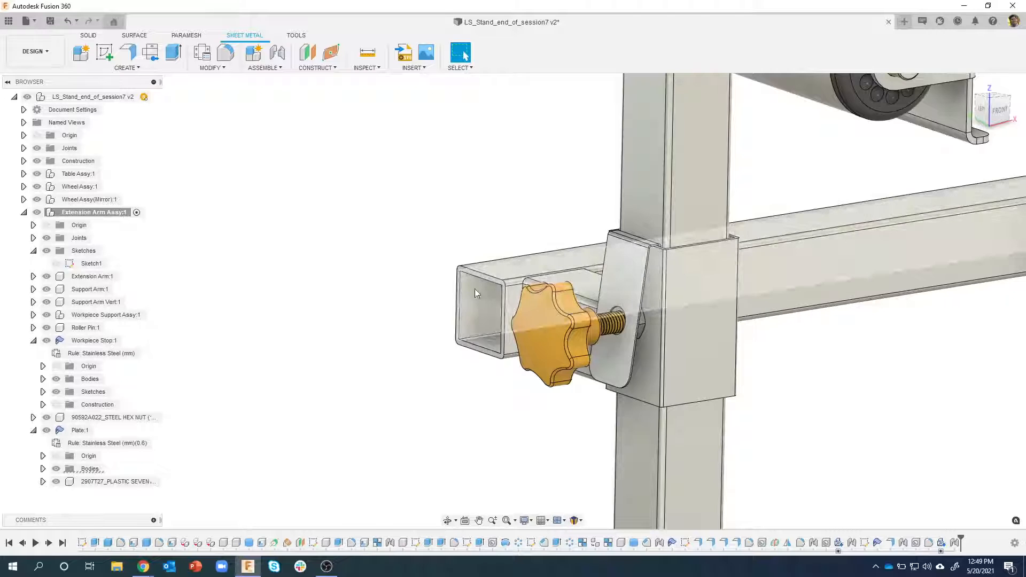
Create a standard internal component named Frame End Cap under Extension Arm Assy, and collapse the Plate and Workpiece Stop entries in the browser
scroll(331, 345, down, 3)
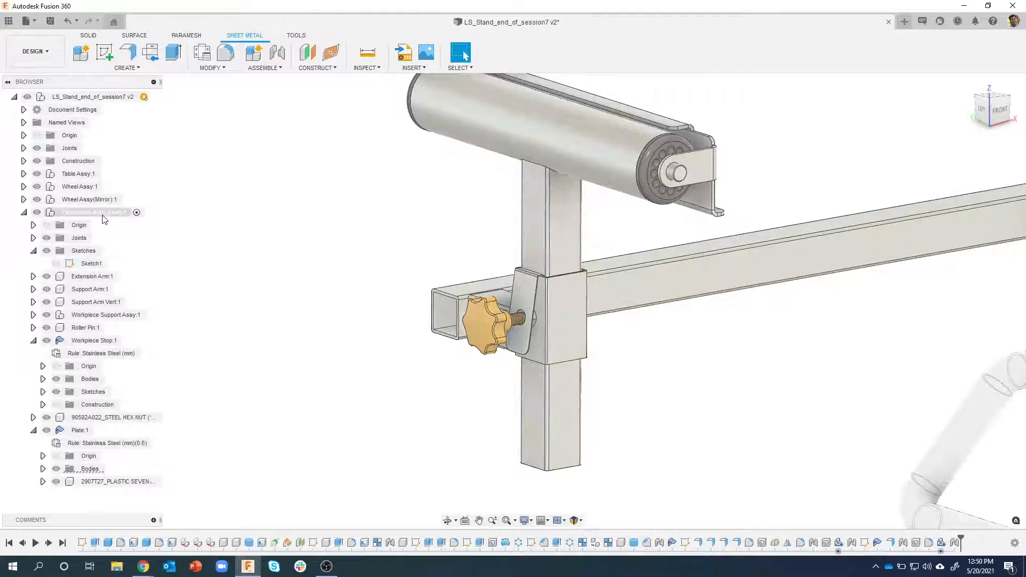
right_click(104, 216)
click(148, 250)
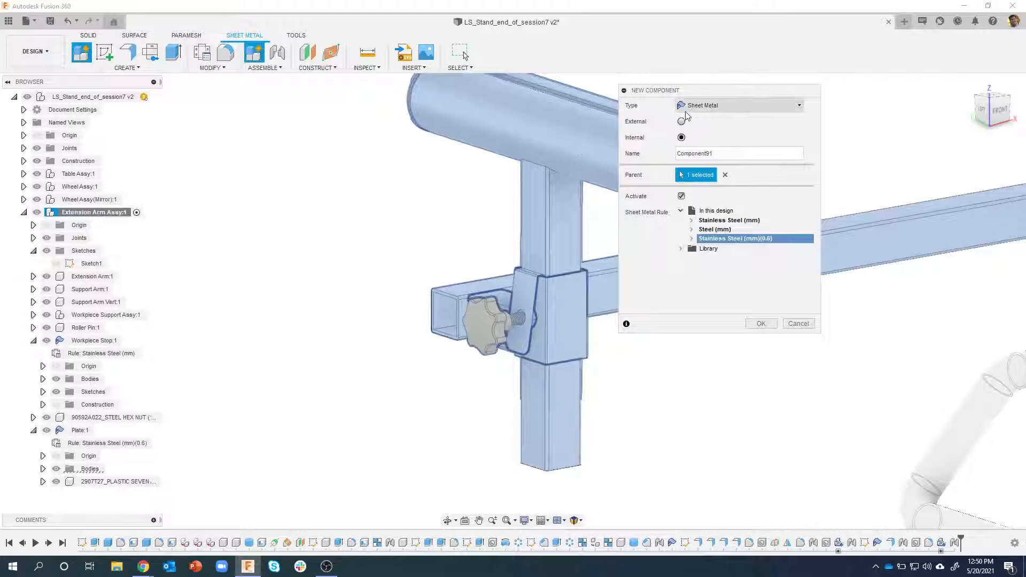
click(721, 107)
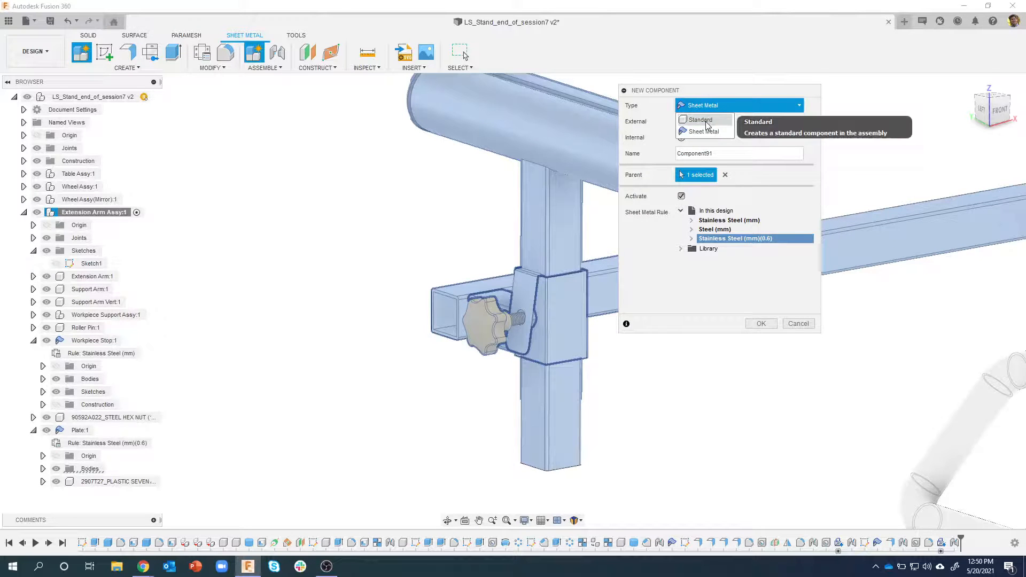
click(706, 120)
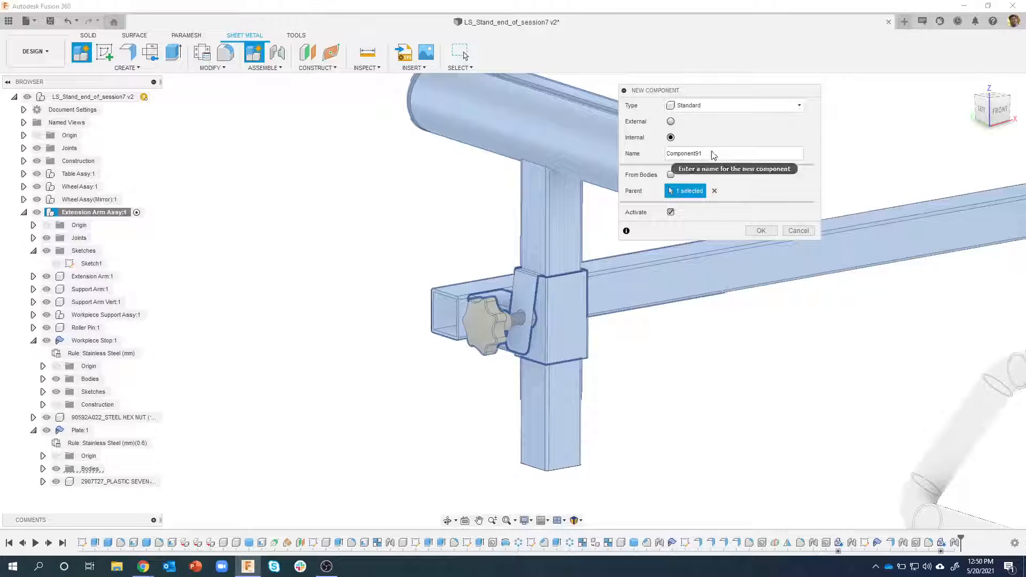
drag(713, 153, 667, 151)
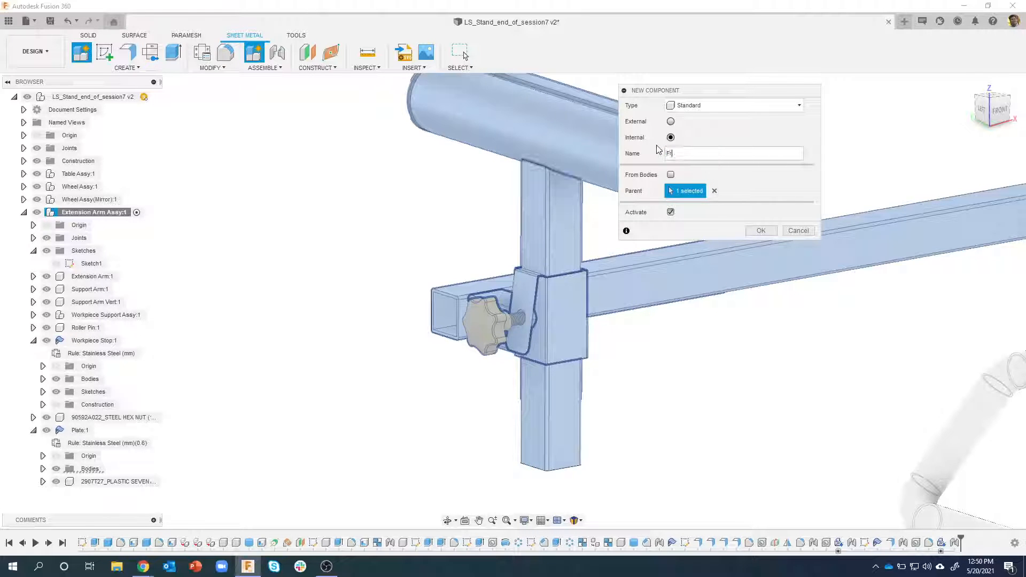
text(Frame End Cap)
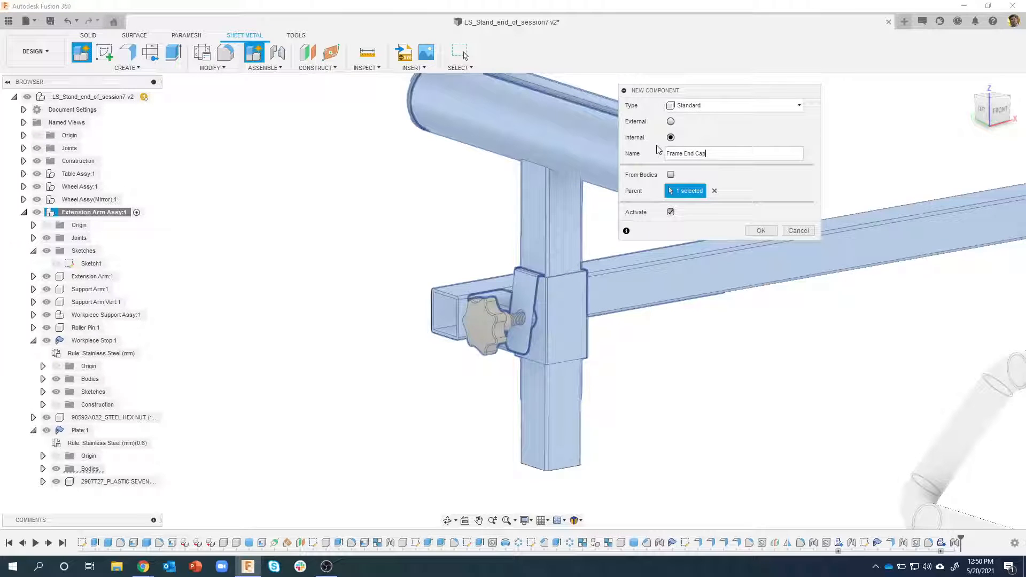
key(Return)
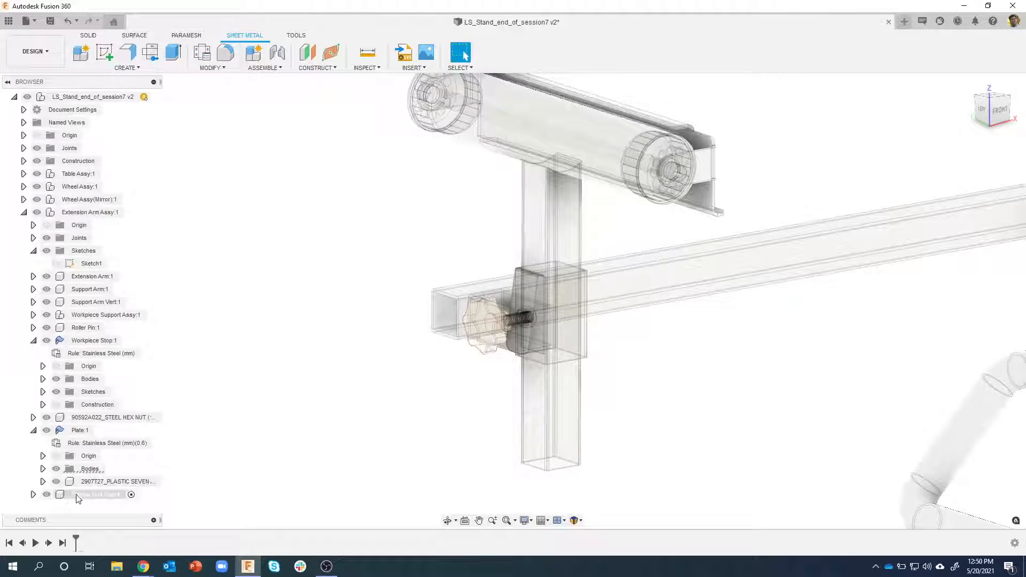
click(33, 431)
click(34, 340)
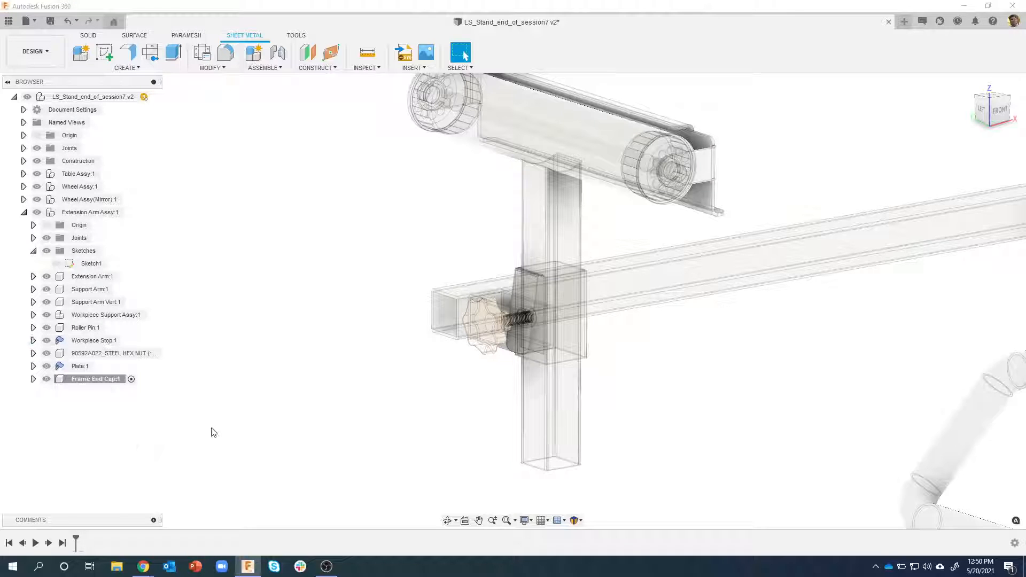
Create a thin square box as a new body in Frame End Cap, with length and width of 30 mm
scroll(343, 371, down, 3)
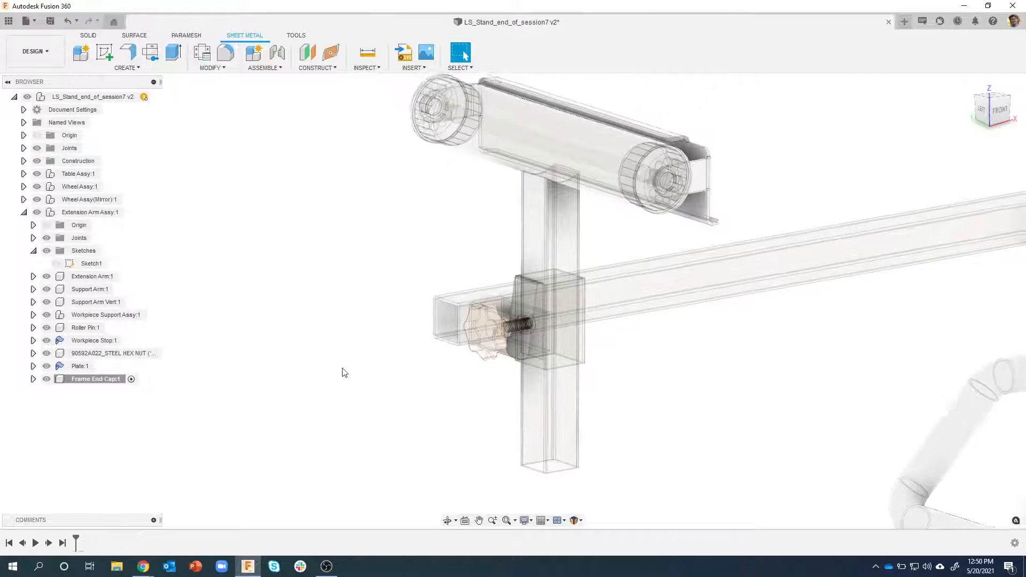
click(132, 67)
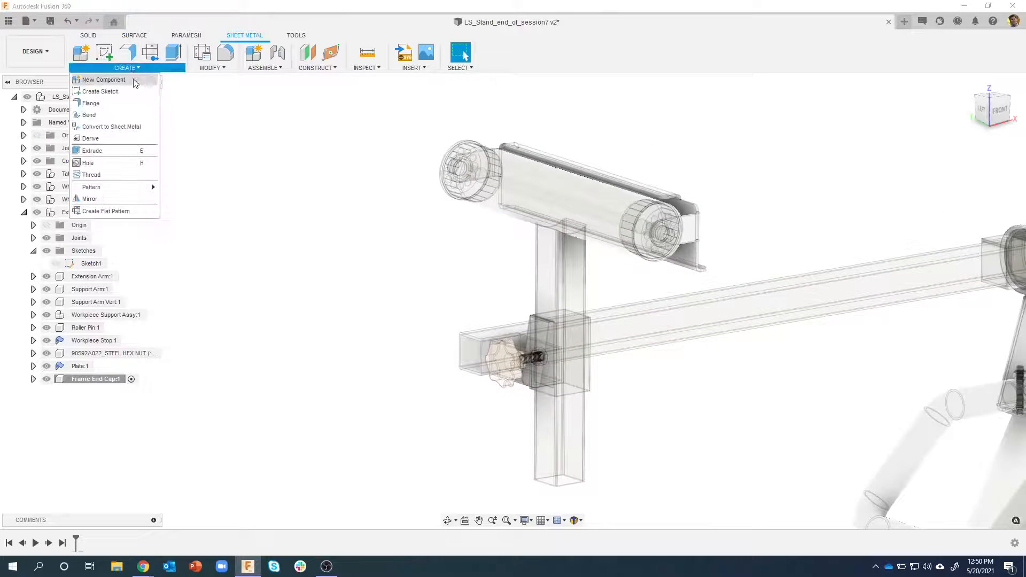
click(90, 36)
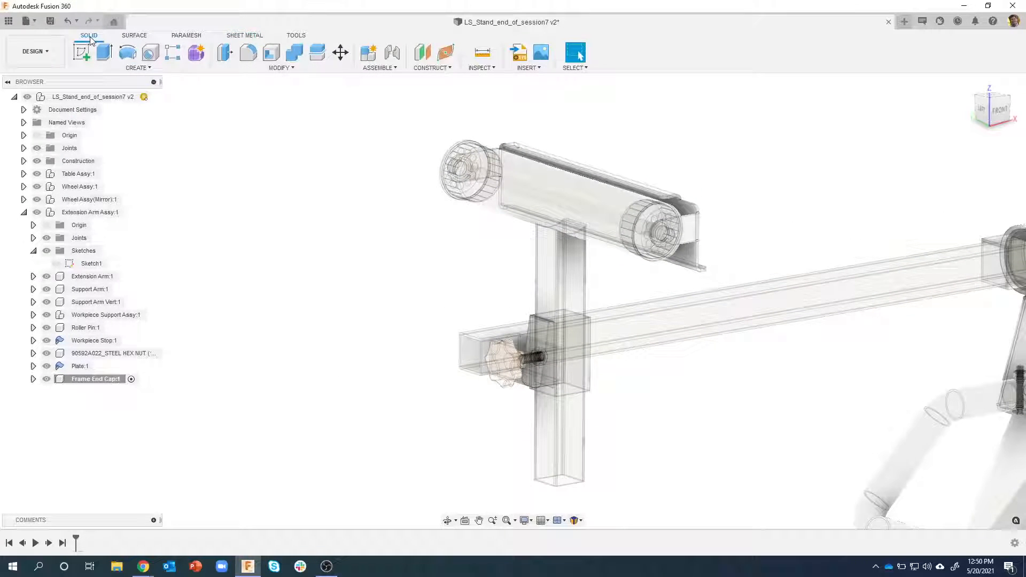
click(138, 68)
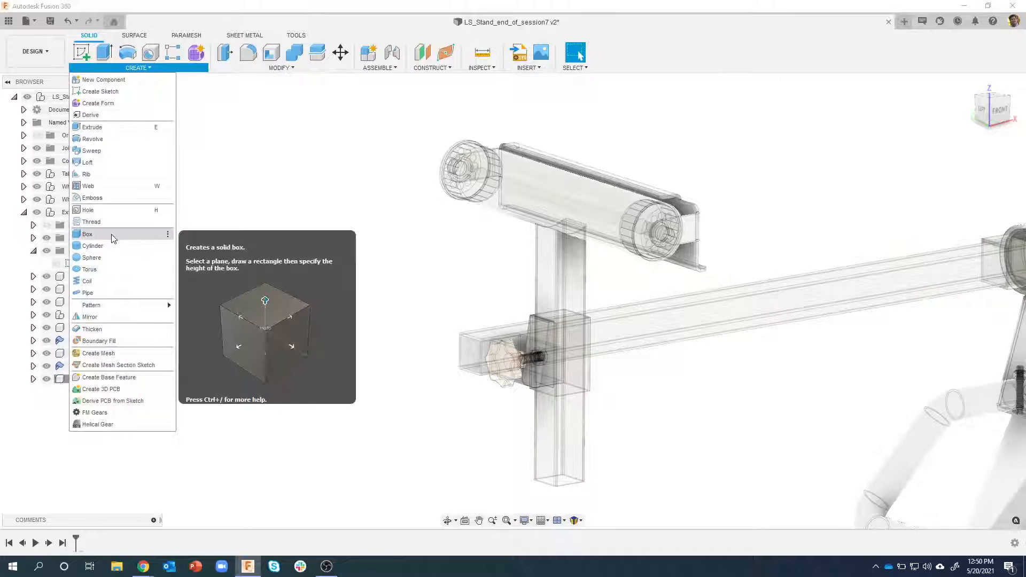
click(111, 234)
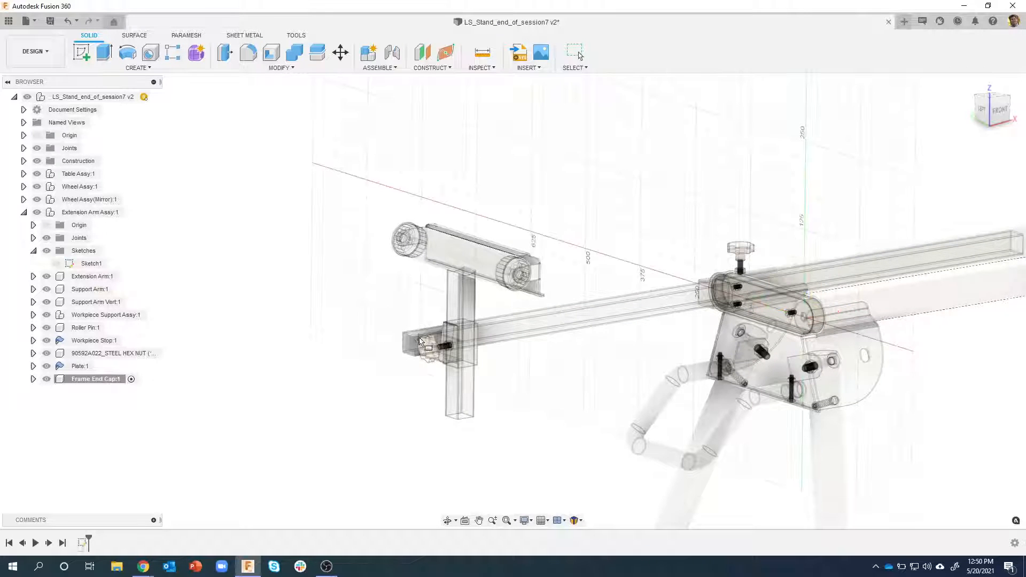
click(387, 178)
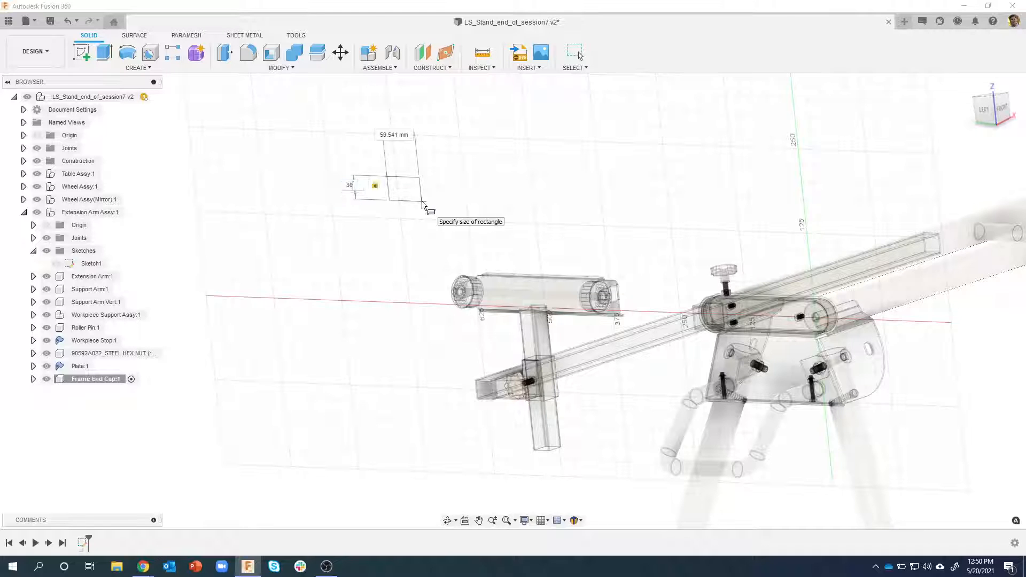
click(422, 206)
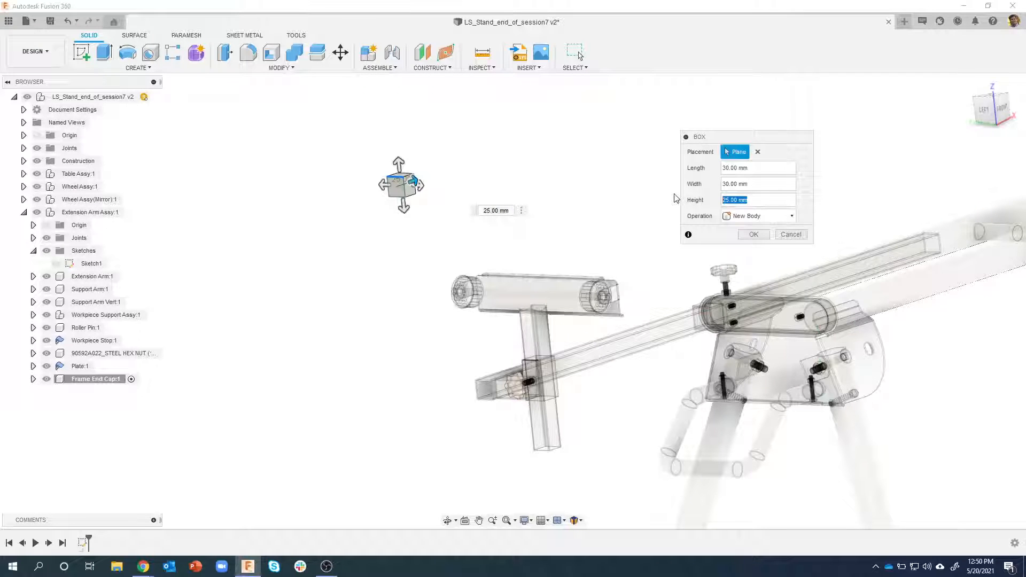
click(750, 234)
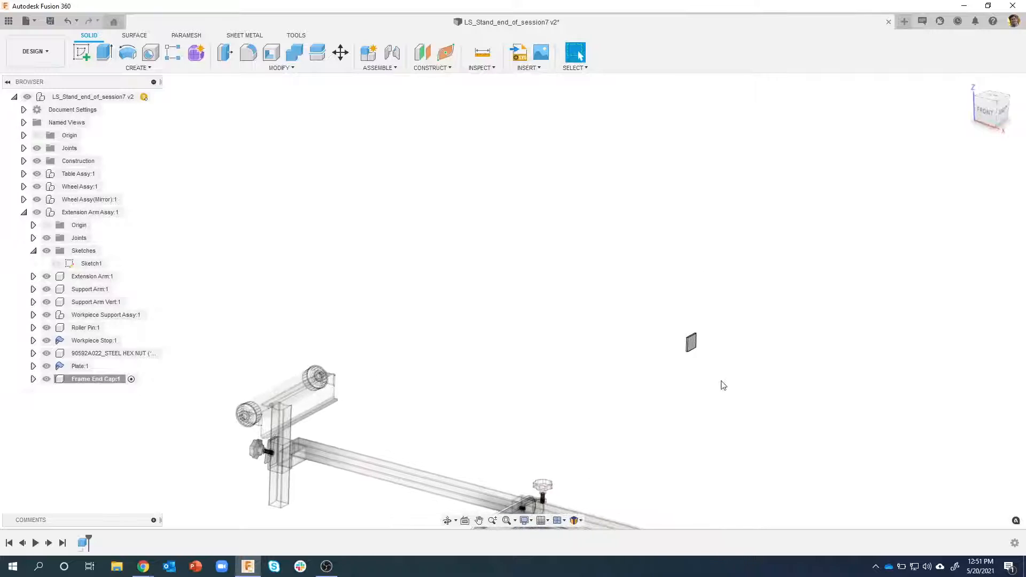
Create a sketch on the large square face of the end cap plate
scroll(718, 380, up, 3)
scroll(877, 319, up, 3)
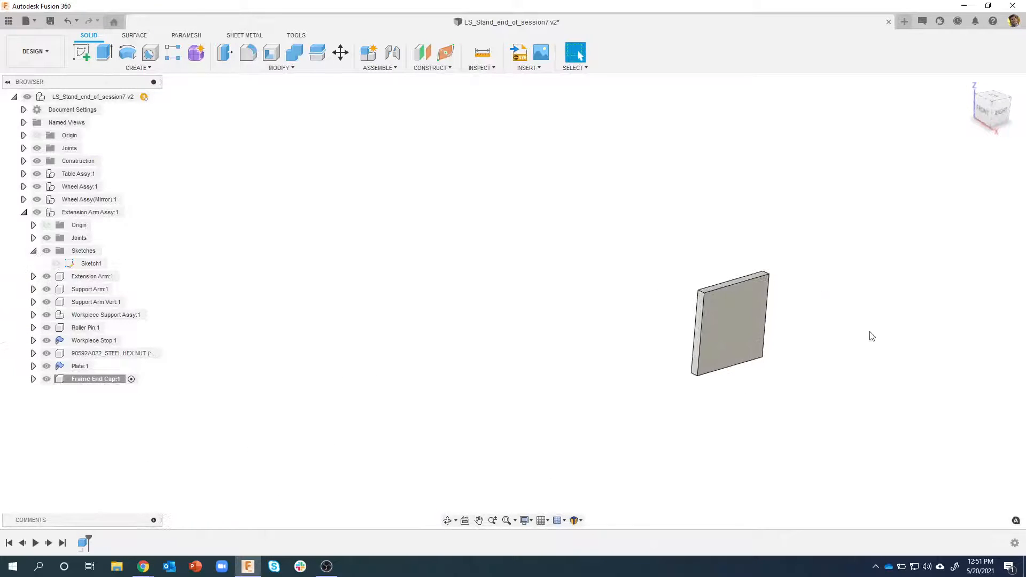
middle_drag(847, 333, 637, 276)
scroll(630, 236, up, 2)
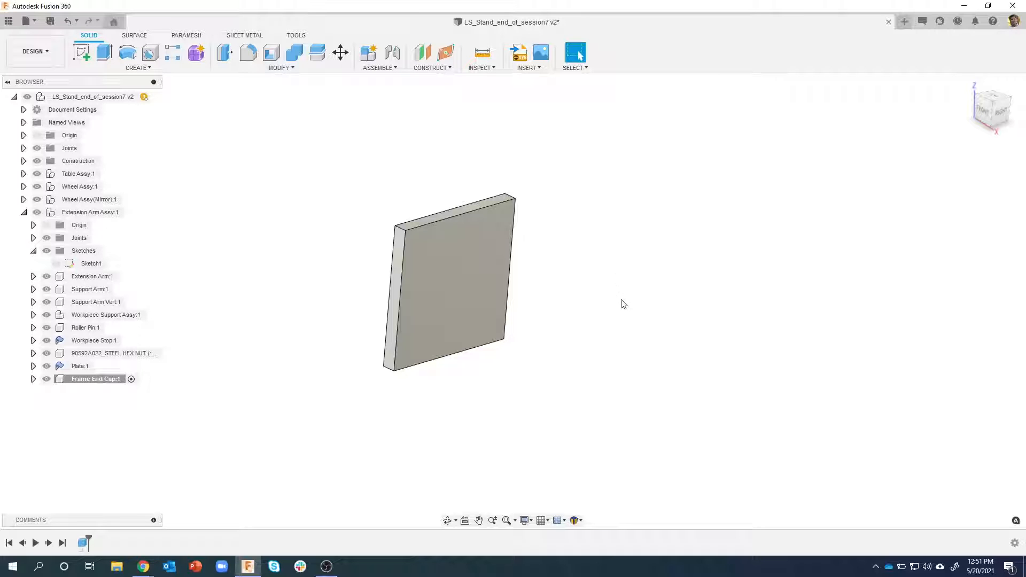
shift+middle_drag(623, 303, 434, 249)
click(412, 251)
right_click(412, 252)
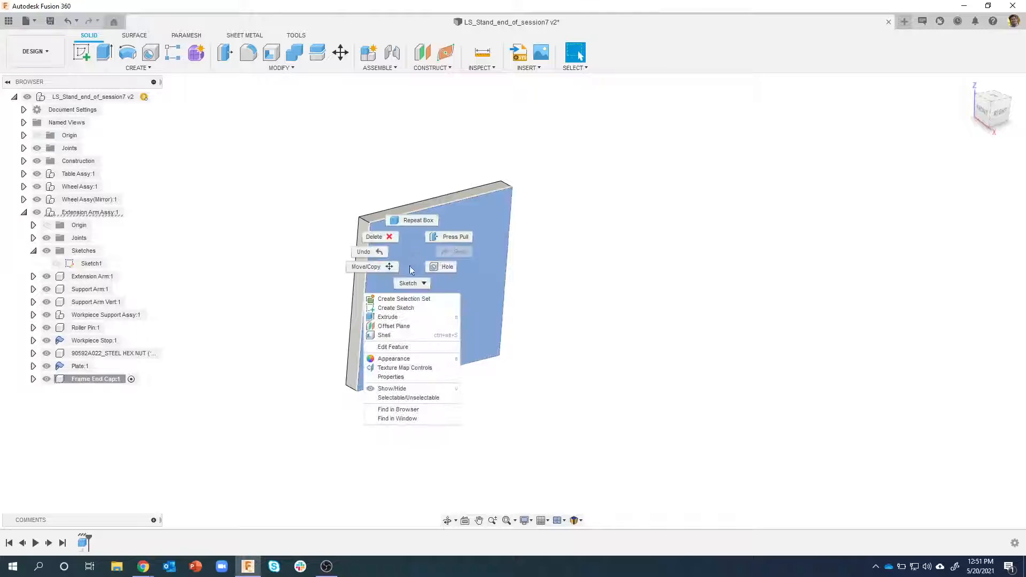
click(398, 309)
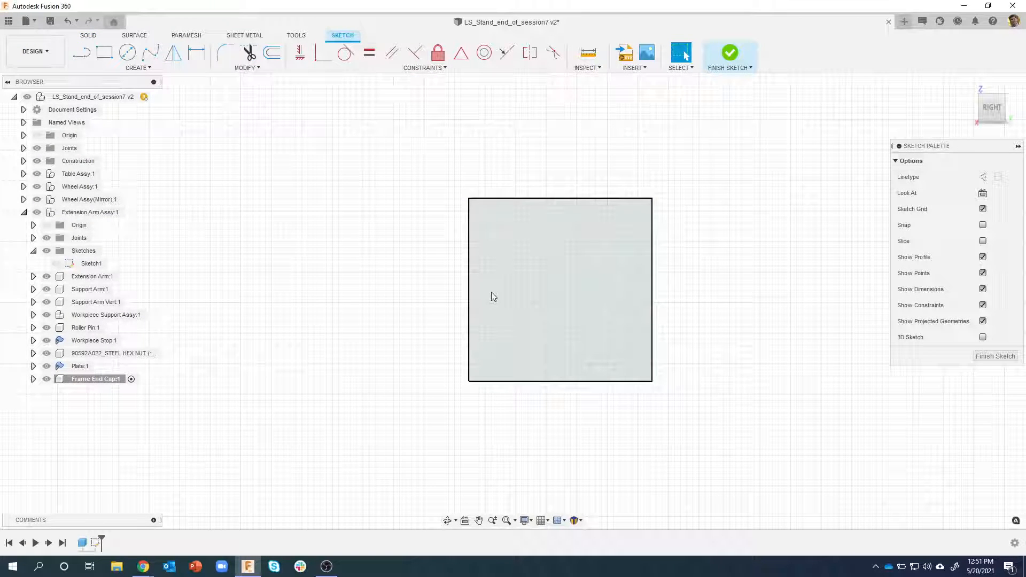
Draw a 28 × 28 mm center rectangle from the midpoint of the square face
key(r)
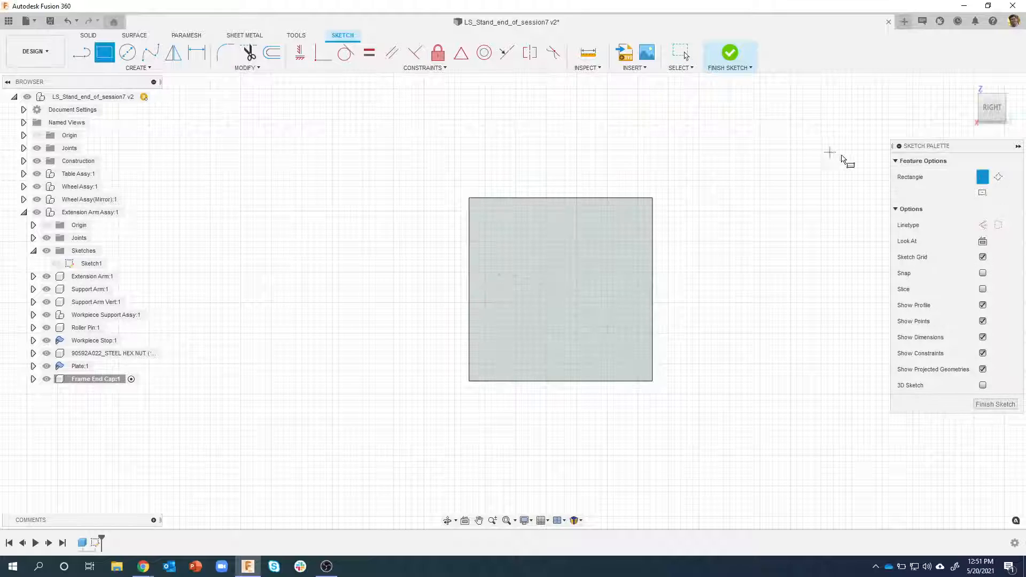
drag(957, 153, 889, 166)
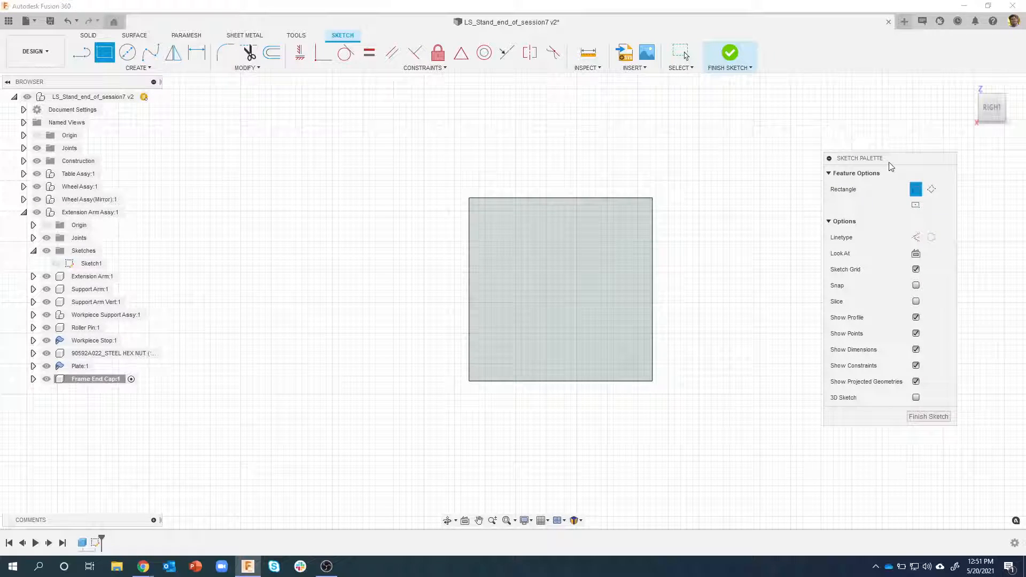
click(913, 206)
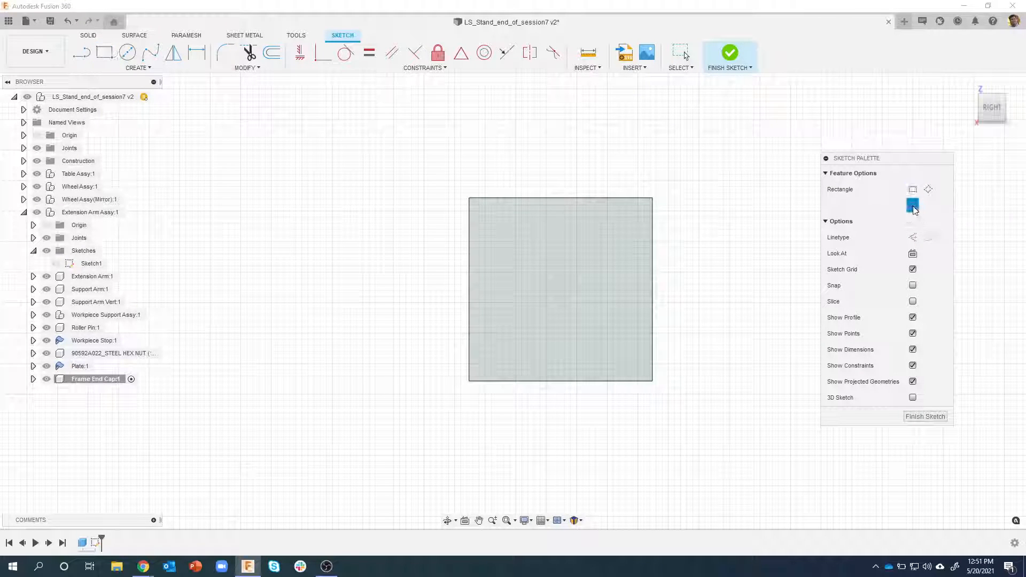
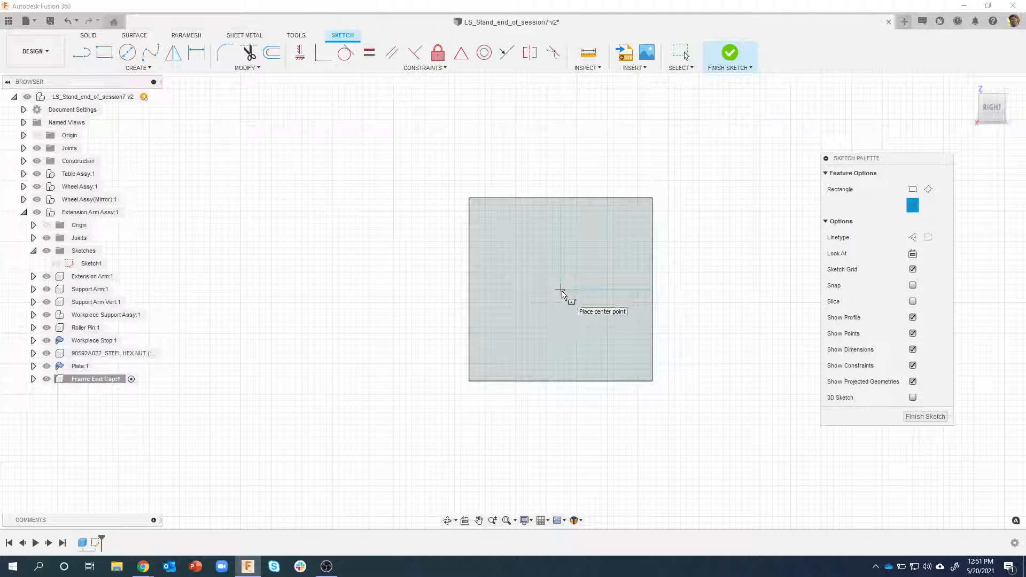
click(560, 290)
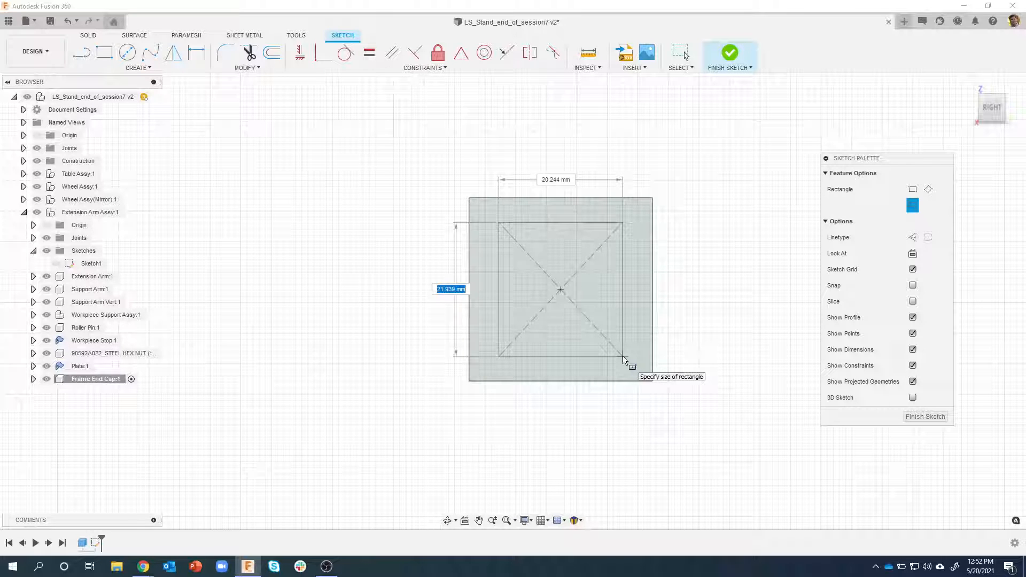
text(8)
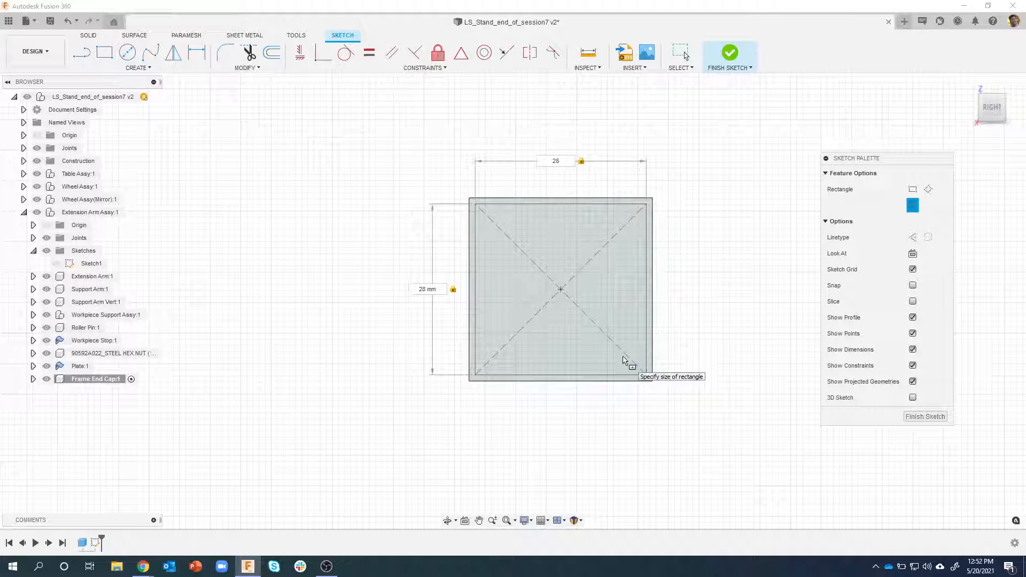
key(Return)
Extrude the 28 mm square profile 10 mm outward from the plate, joined to the end cap body
key(e)
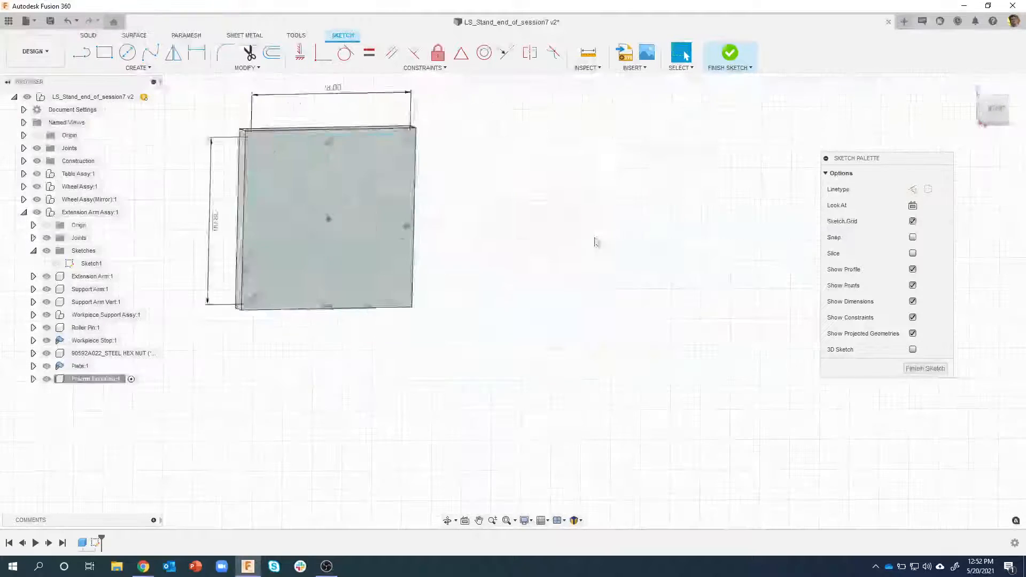
mouse_move(446, 224)
middle_down()
mouse_move(570, 393)
mouse_move(647, 468)
middle_up()
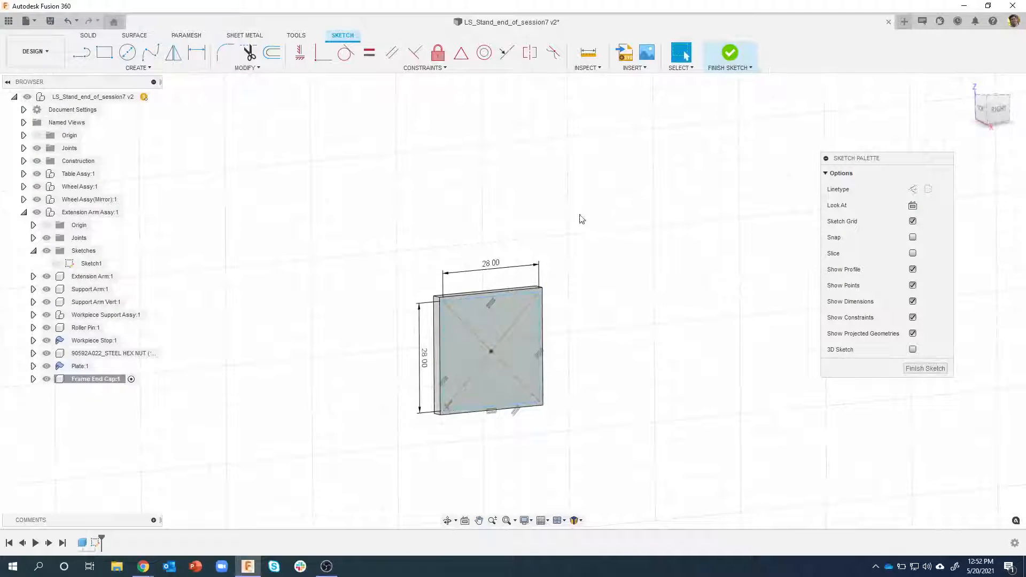
right_click(492, 321)
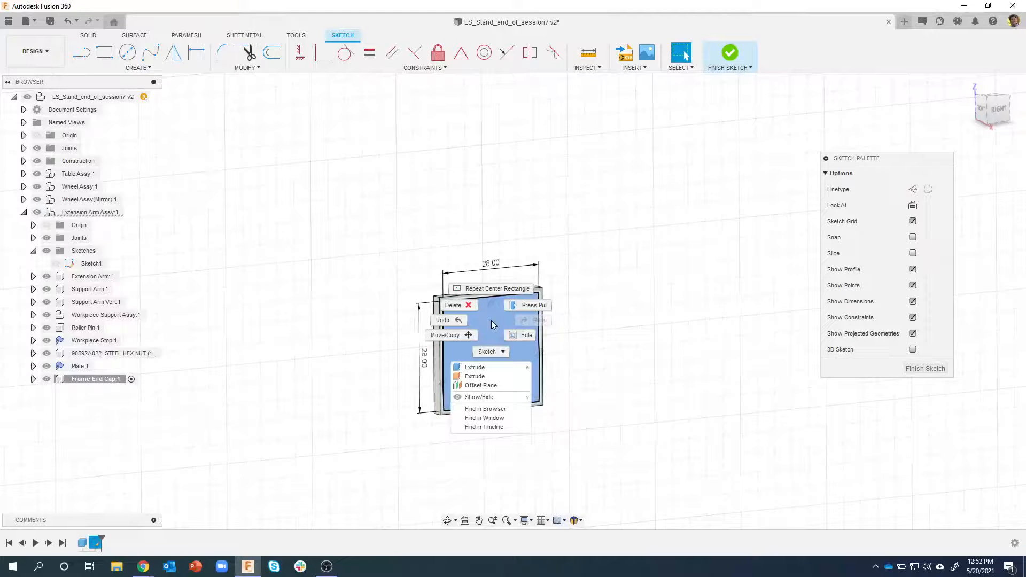
click(488, 368)
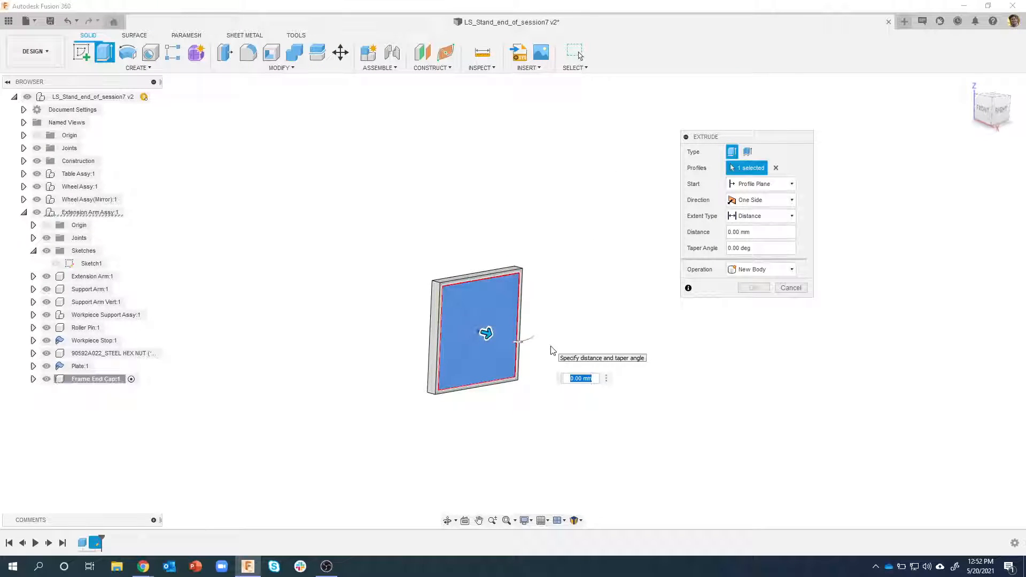
text(10)
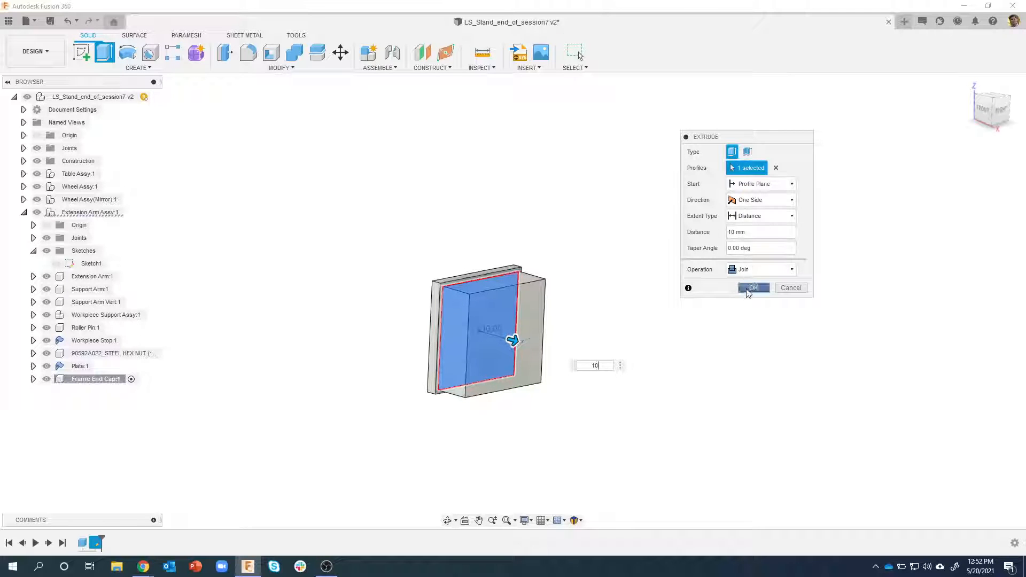
click(754, 288)
Shell the end cap from the square face of its raised block with an inside thickness of 3.5 mm
shift+middle_drag(653, 270, 646, 267)
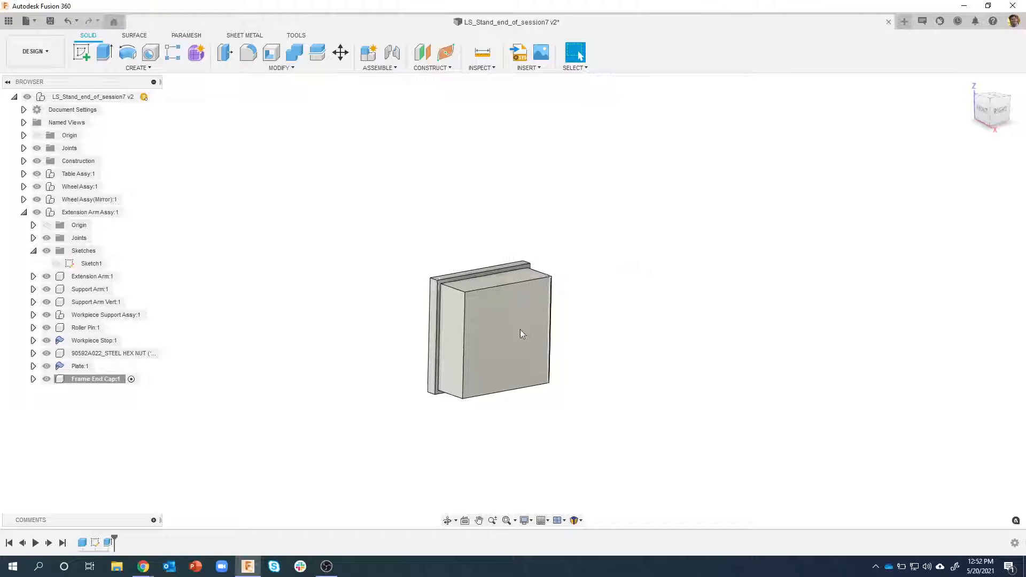
right_click(487, 327)
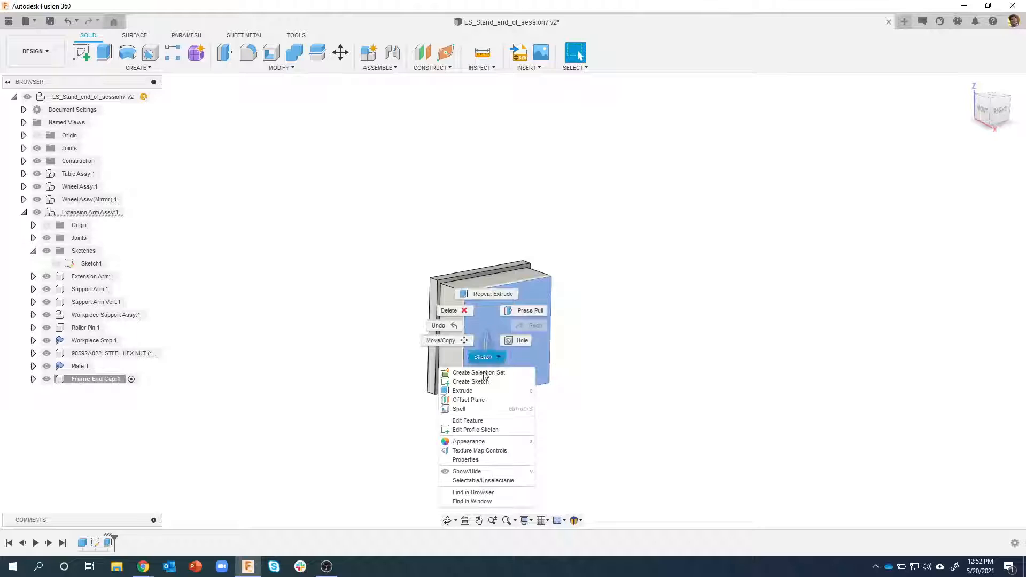
click(465, 409)
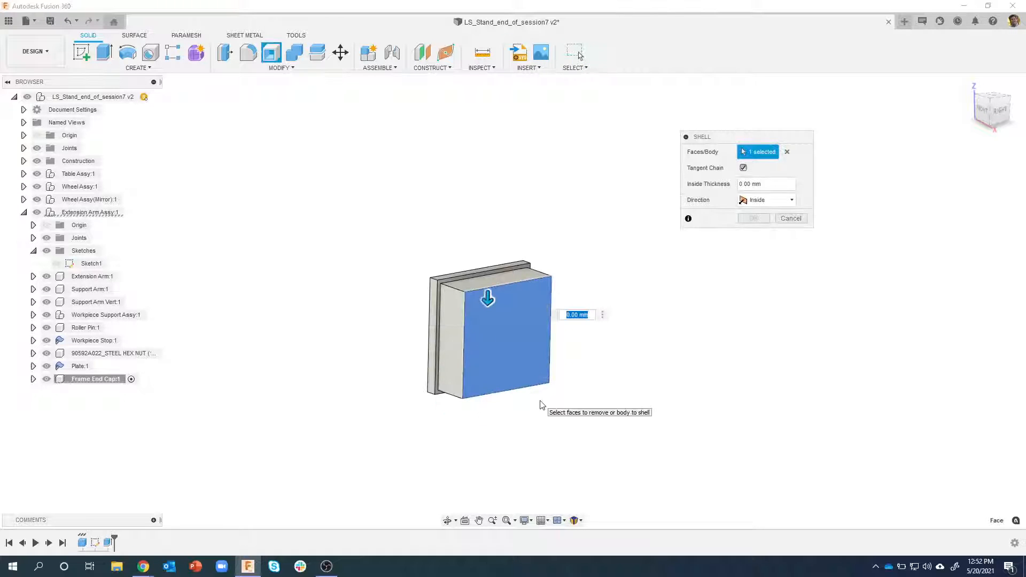
text(3.5)
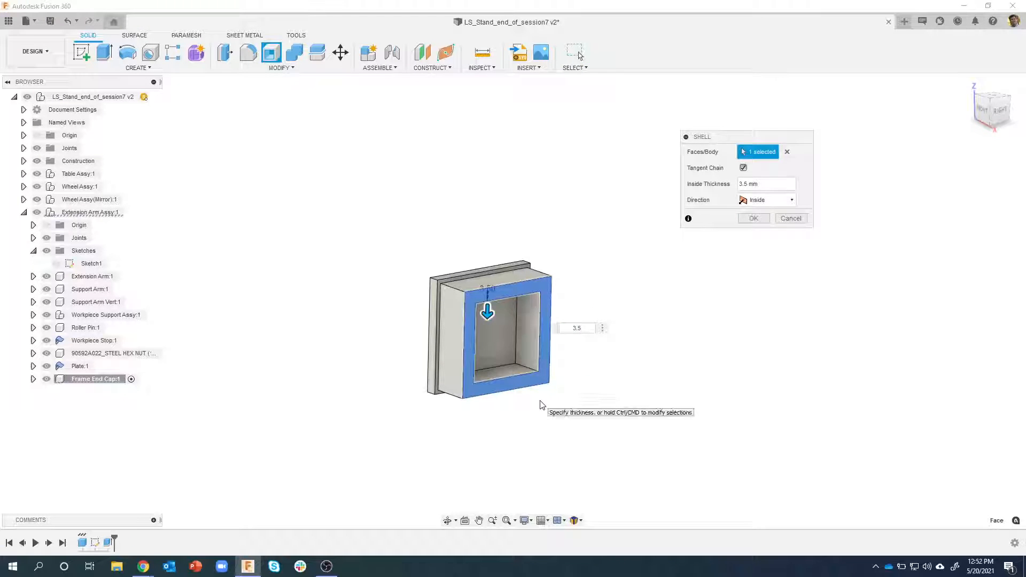
key(Return)
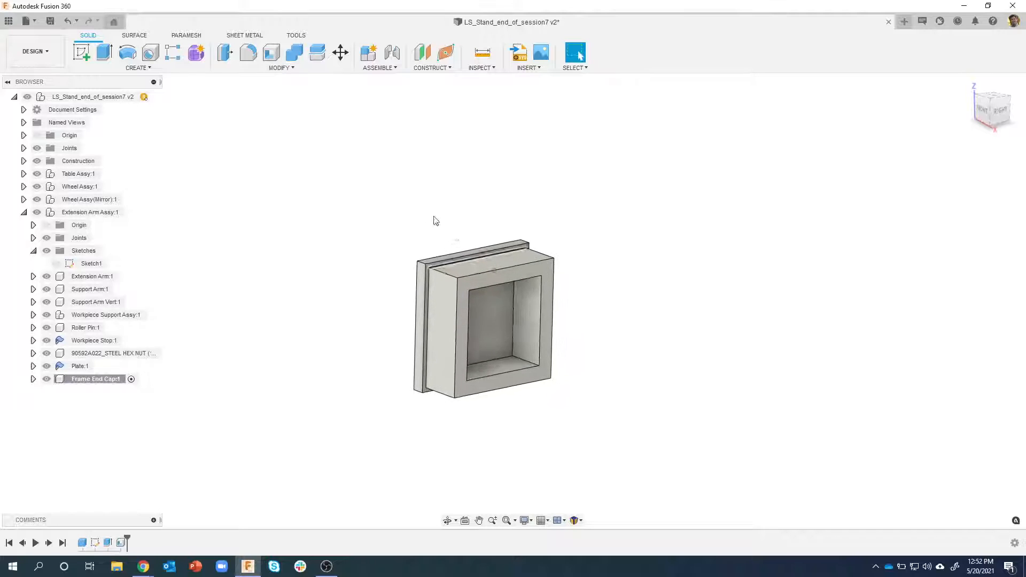
scroll(434, 228, up, 3)
shift+middle_drag(422, 255, 421, 284)
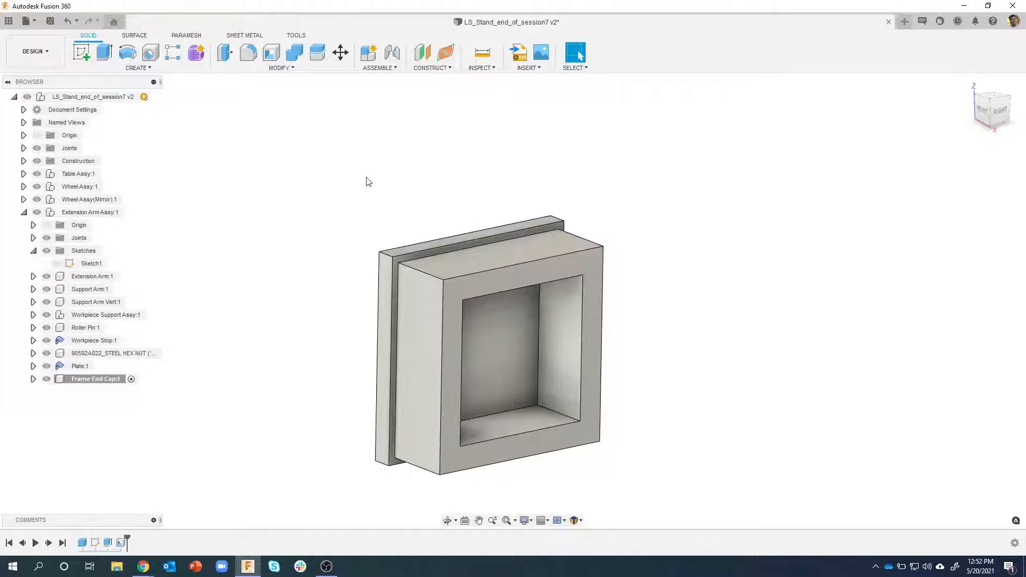
right_click(387, 259)
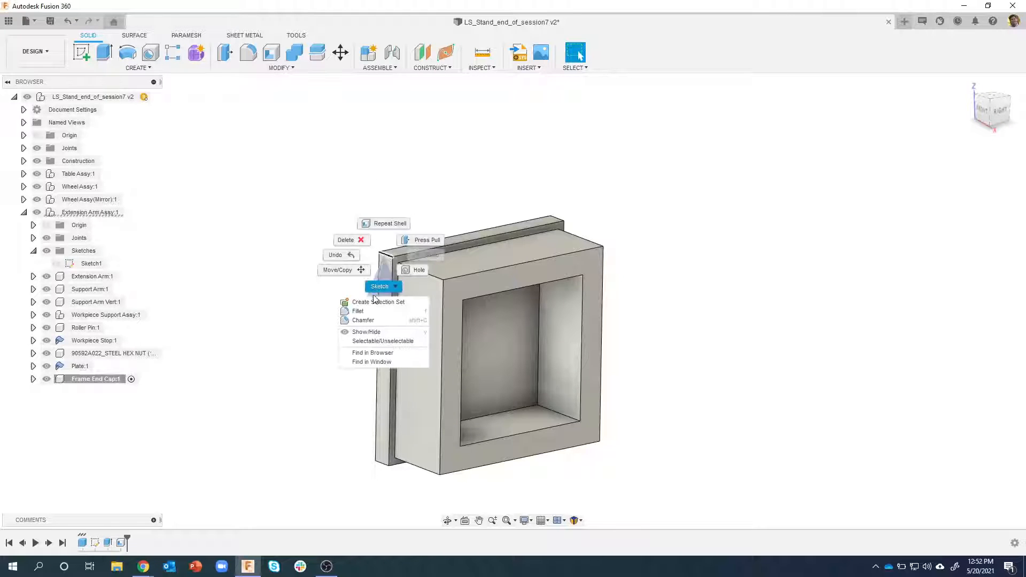
click(368, 313)
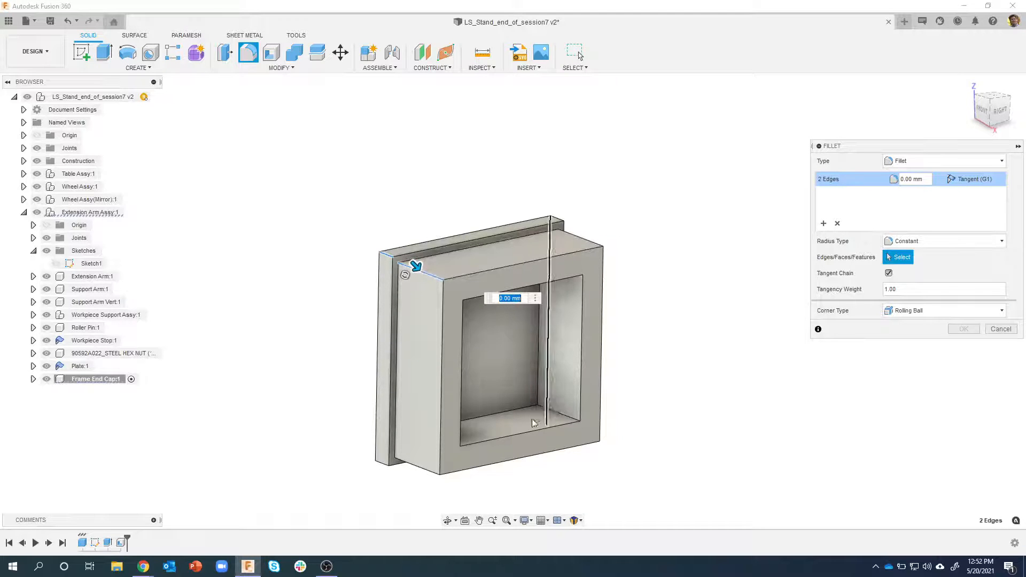
click(1001, 329)
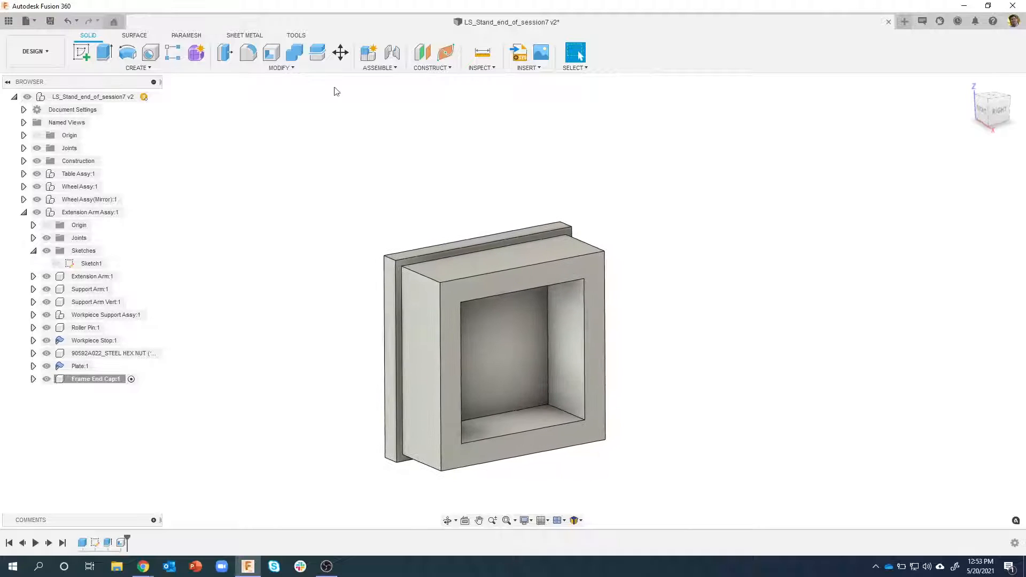
click(249, 53)
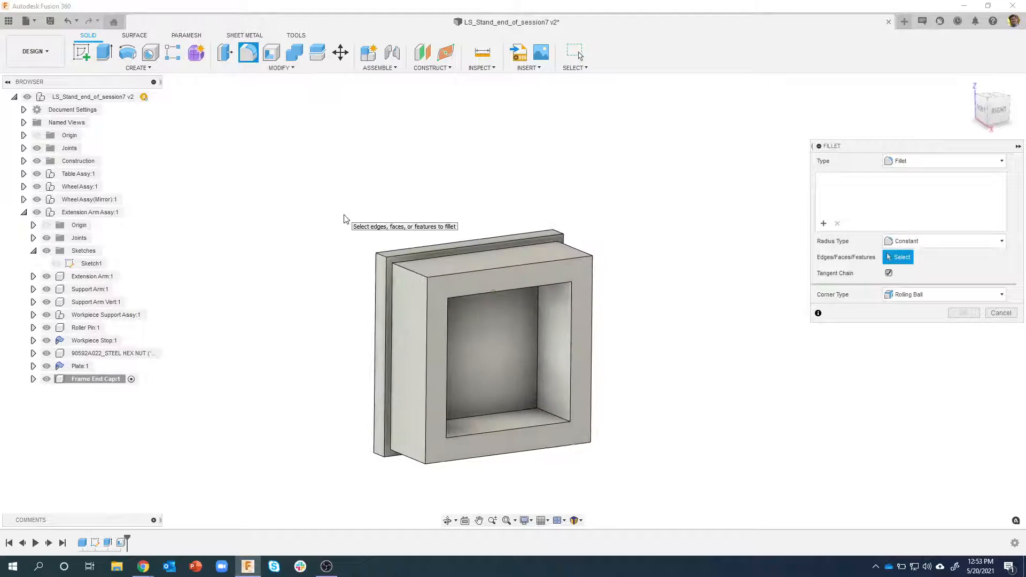
drag(344, 214, 440, 290)
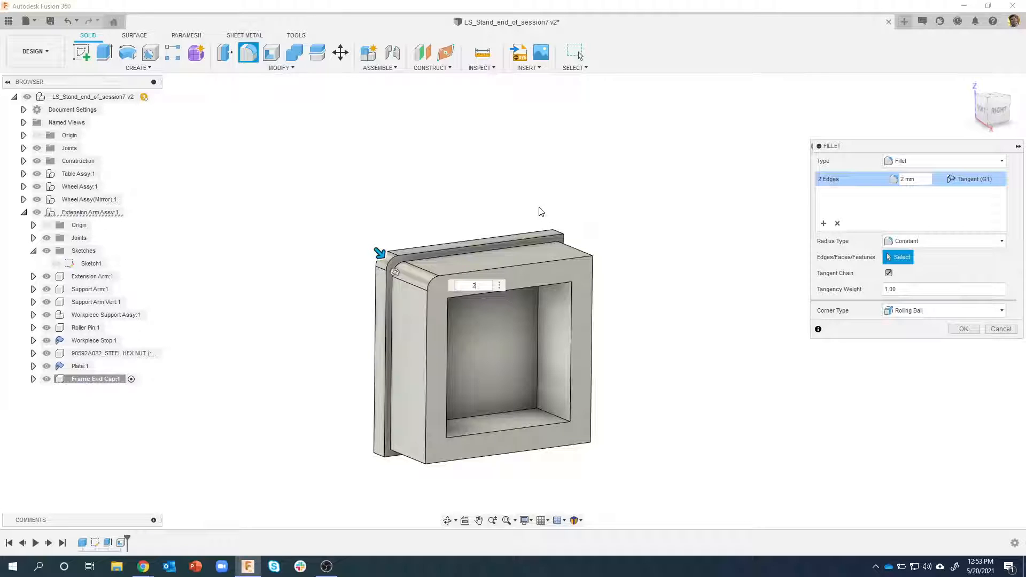
drag(540, 207, 608, 272)
drag(545, 214, 613, 275)
drag(540, 218, 607, 282)
shift+middle_drag(518, 213, 545, 231)
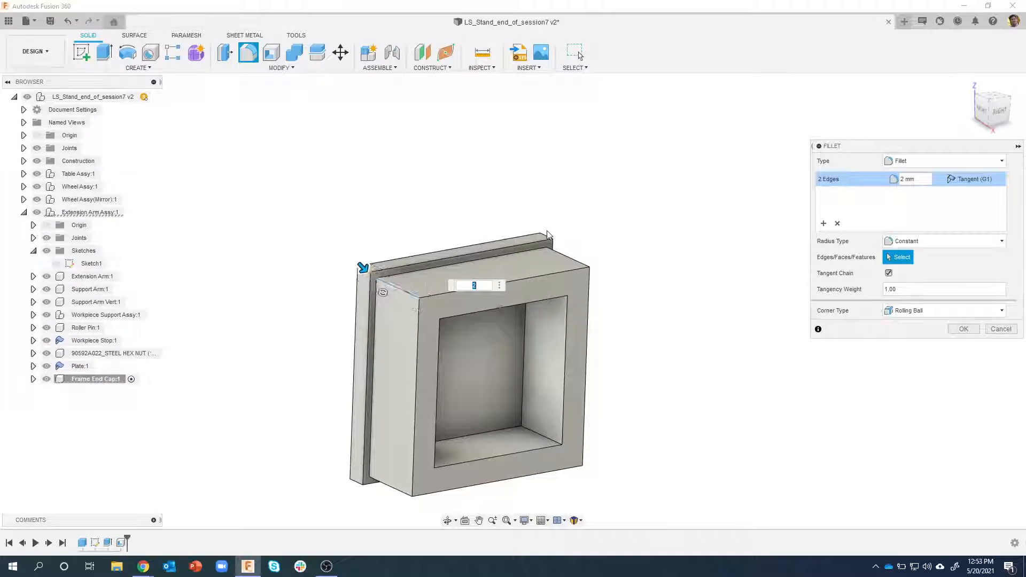
click(546, 233)
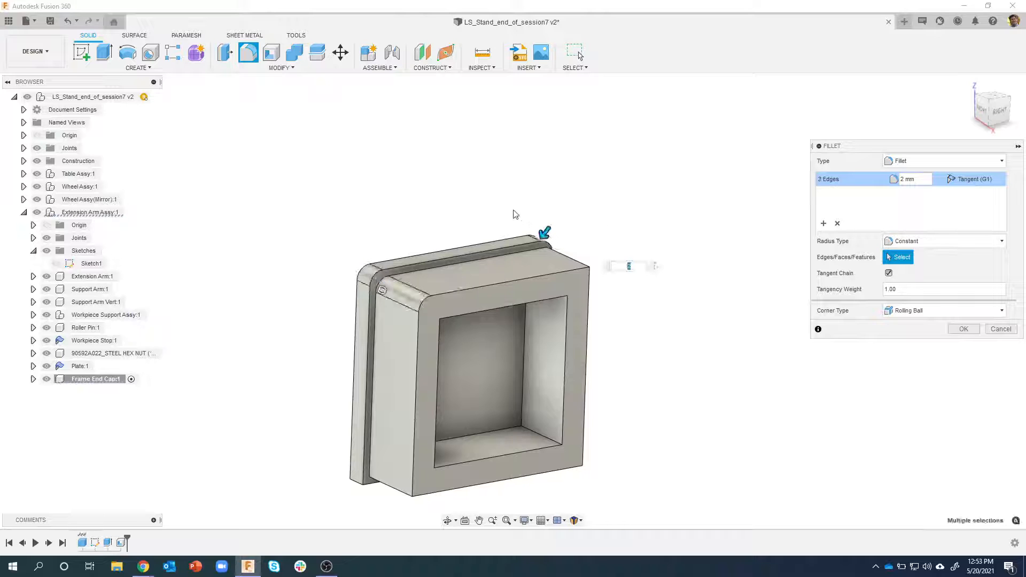
drag(501, 204, 615, 287)
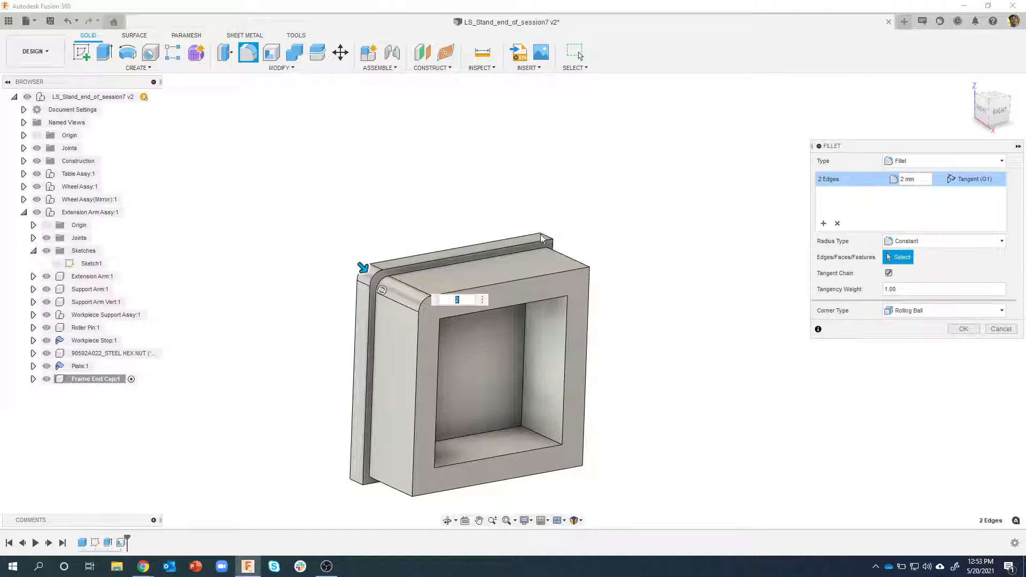
click(553, 241)
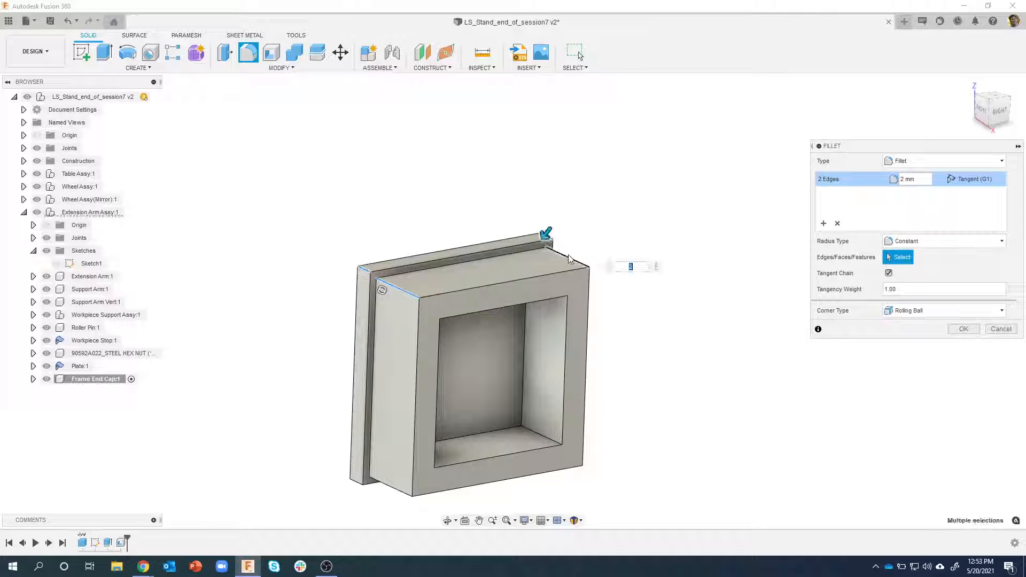
drag(313, 440, 427, 527)
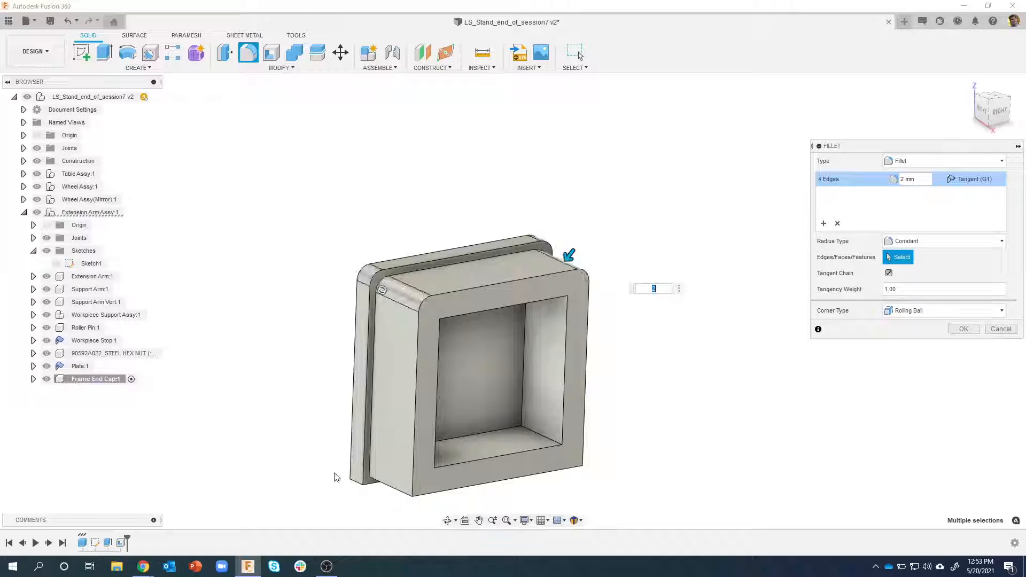
drag(321, 439, 424, 520)
drag(327, 449, 429, 518)
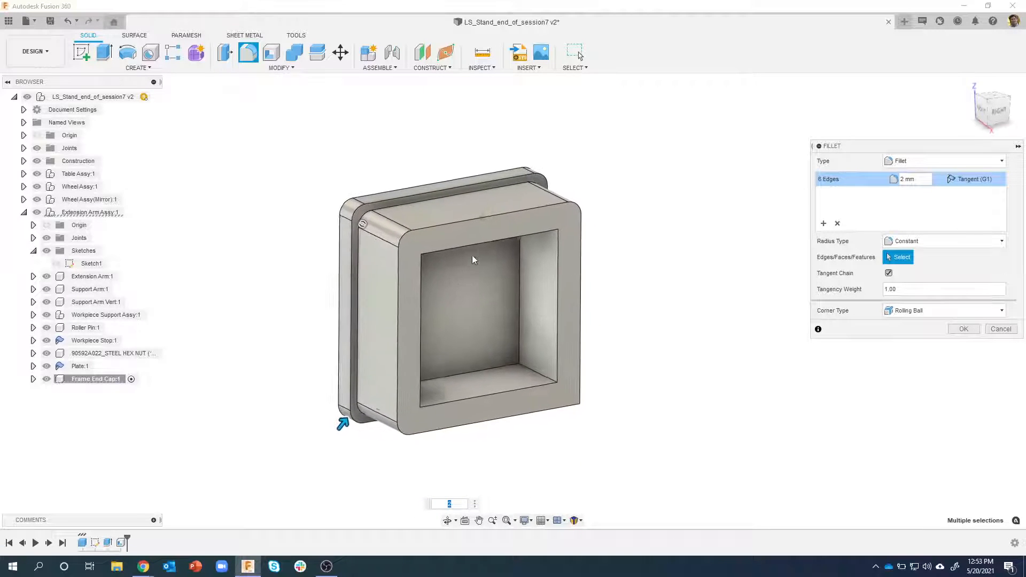
click(1000, 329)
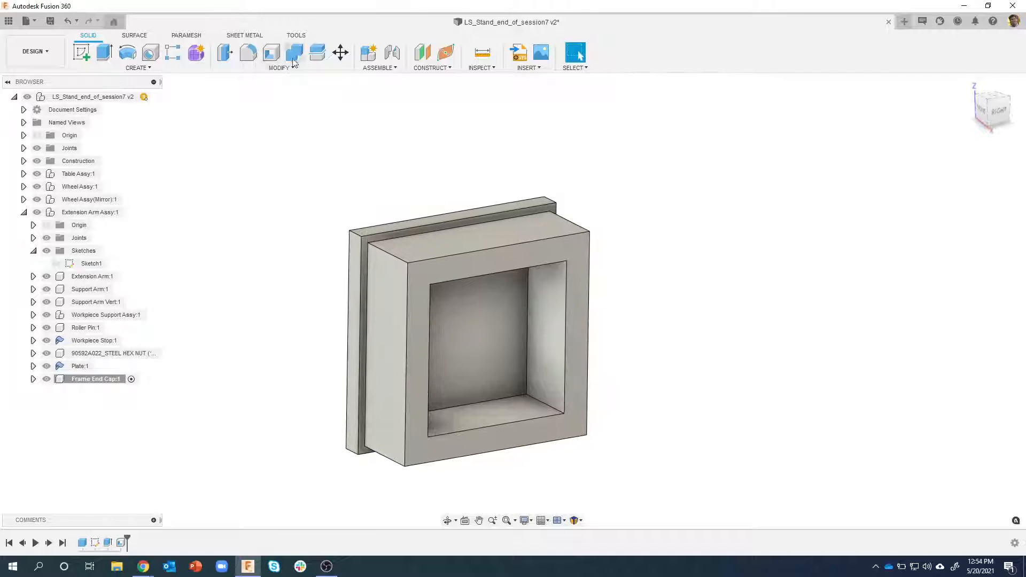
Fillet the eight outer corner edges of the end cap's plate and raised block with a 2 mm radius
click(248, 52)
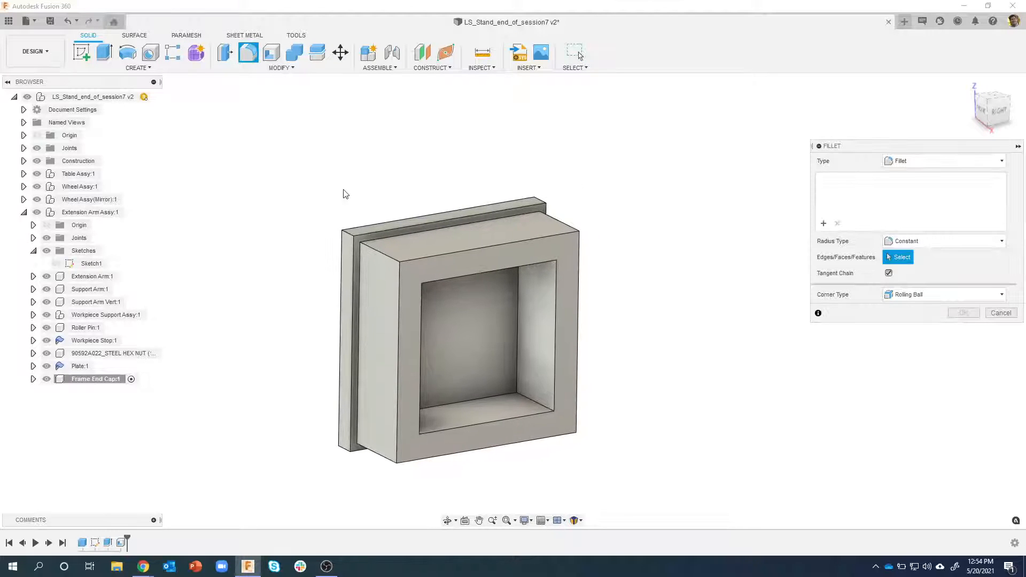
drag(316, 195, 420, 276)
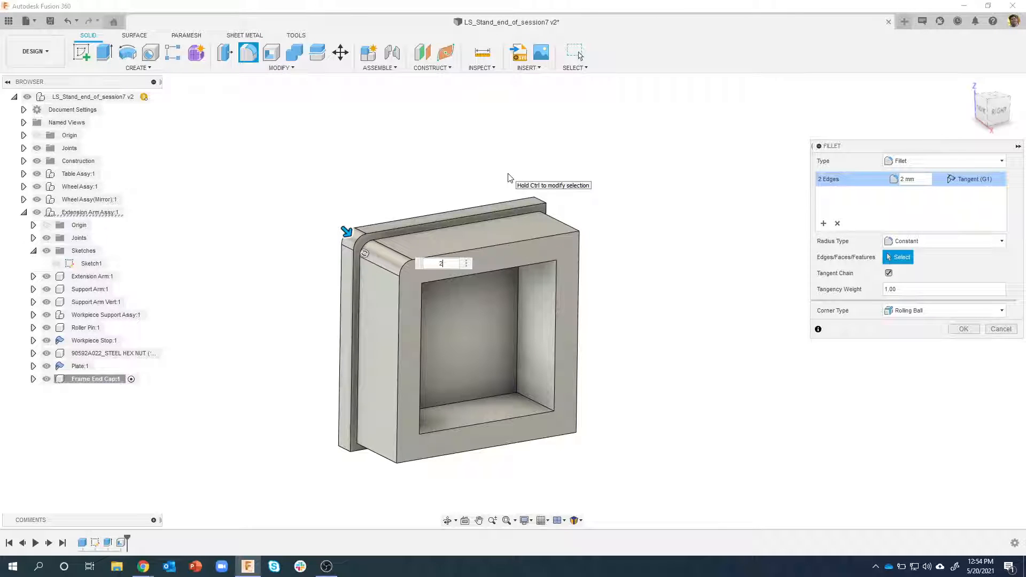
key(ctrl)
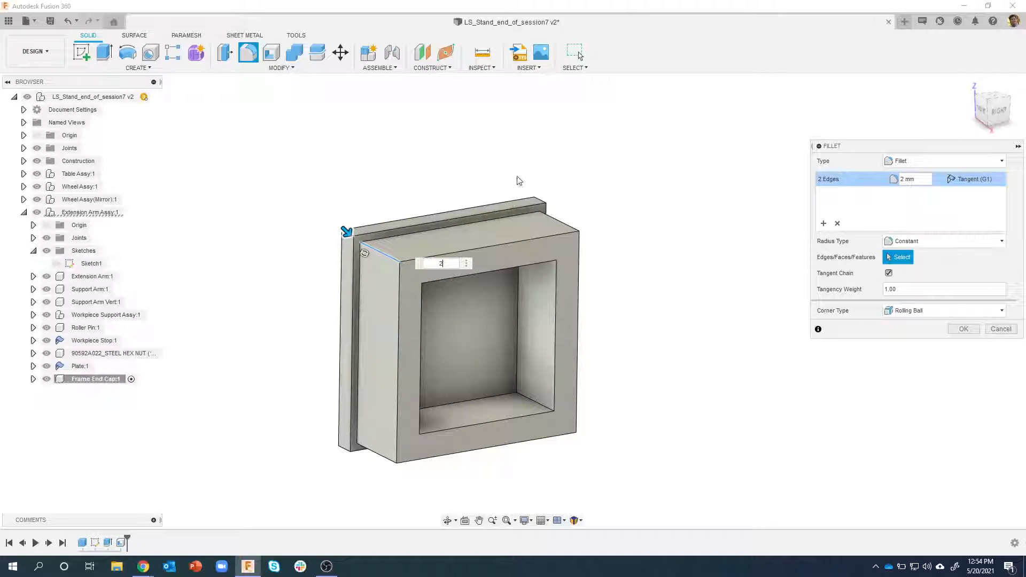
drag(515, 181, 602, 253)
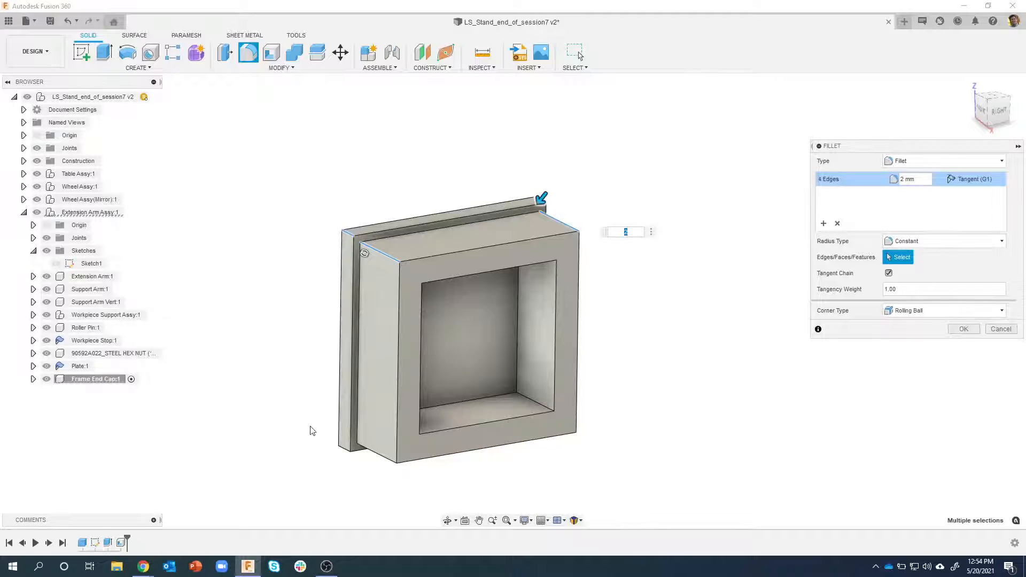
drag(310, 426, 415, 490)
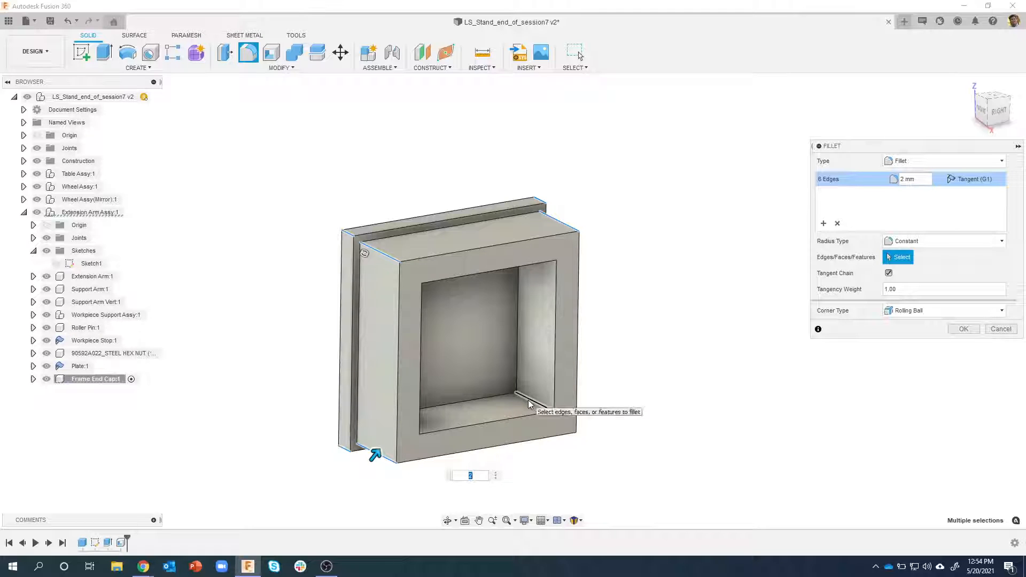
drag(499, 370, 603, 473)
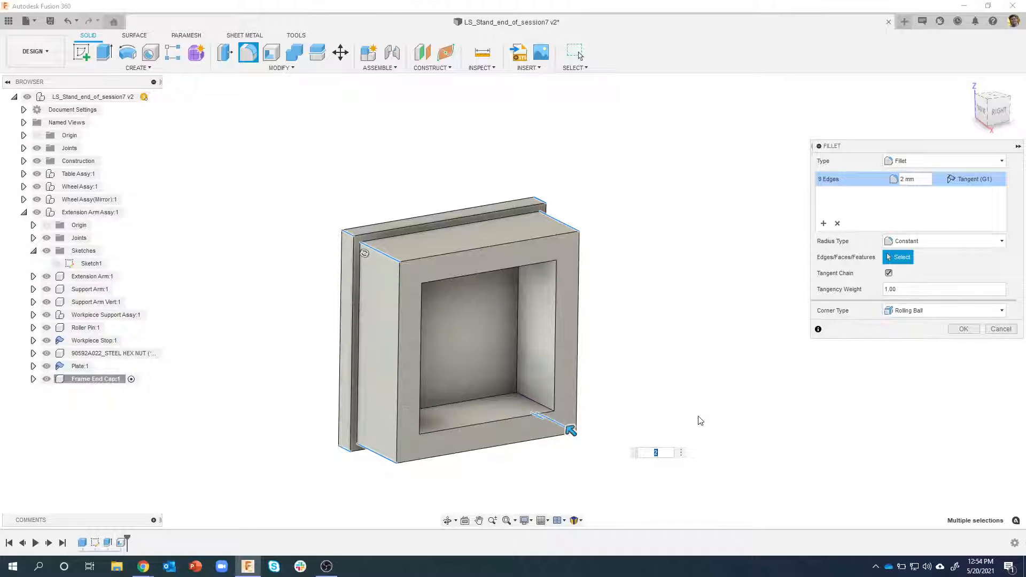
shift+middle_drag(714, 426, 845, 196)
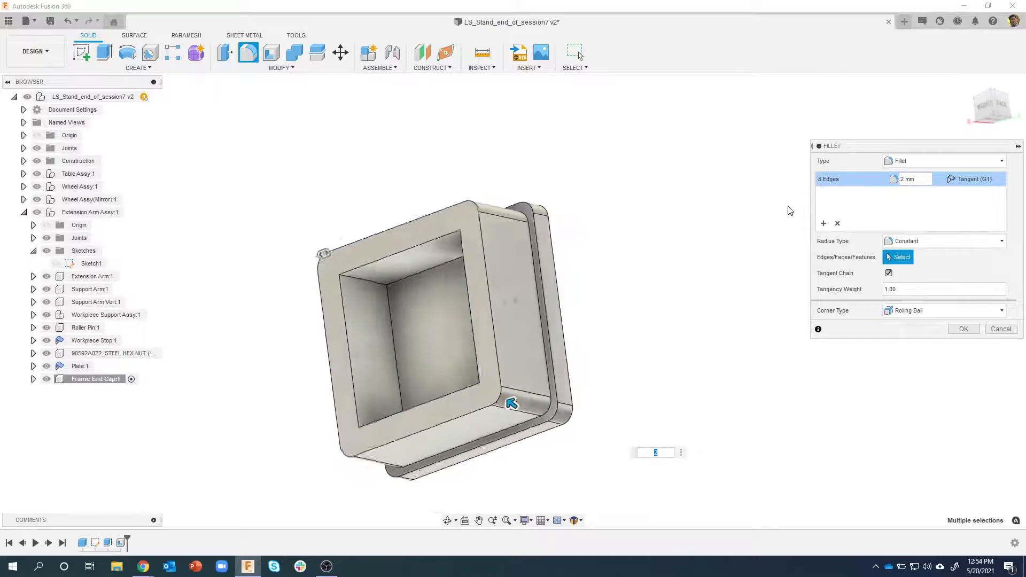
shift+middle_drag(372, 196, 333, 220)
shift+middle_drag(417, 199, 398, 184)
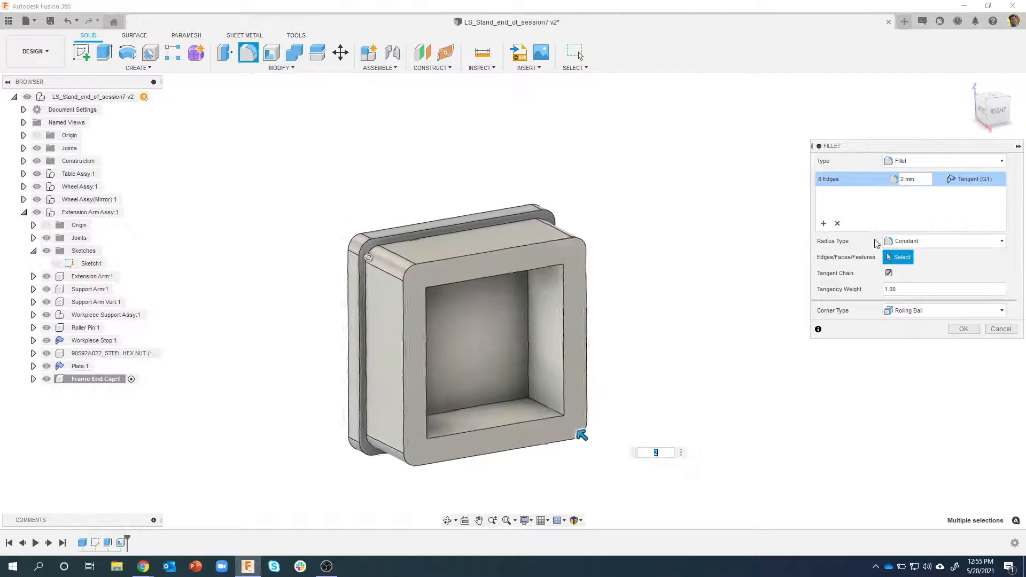
click(963, 329)
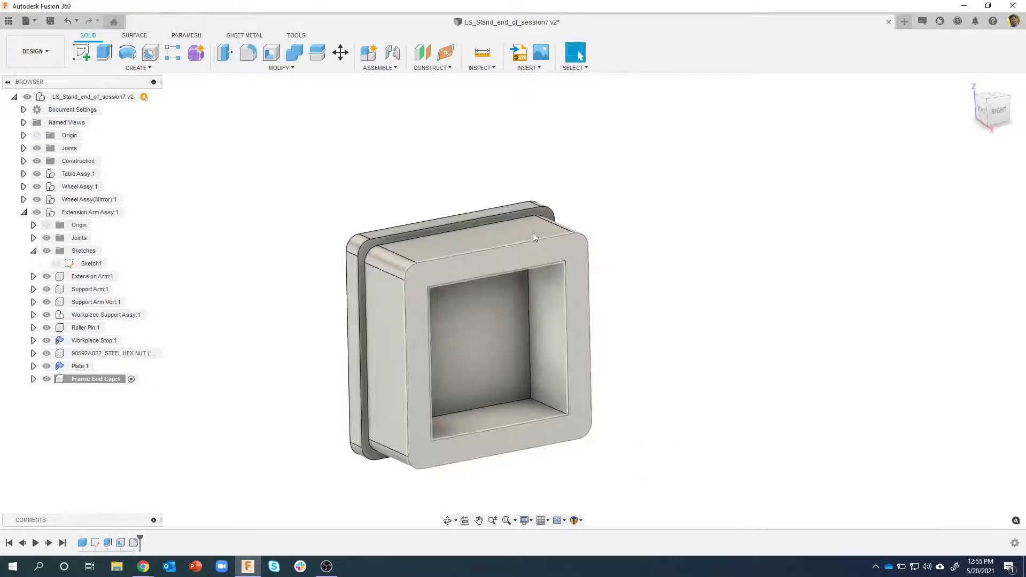
Fillet all edges around the end cap plate's large outer face with a 1.5 mm radius
click(247, 53)
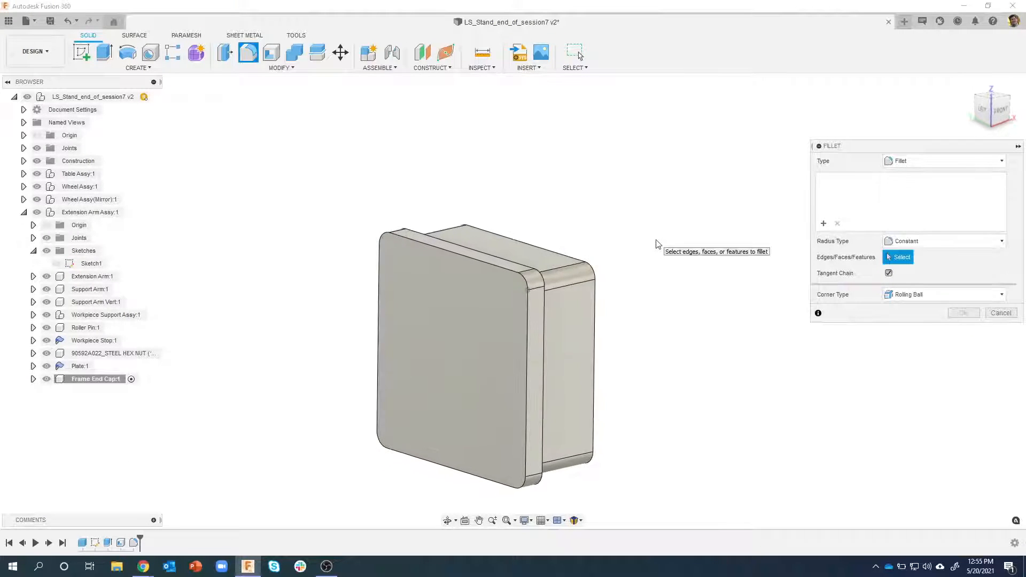
click(449, 316)
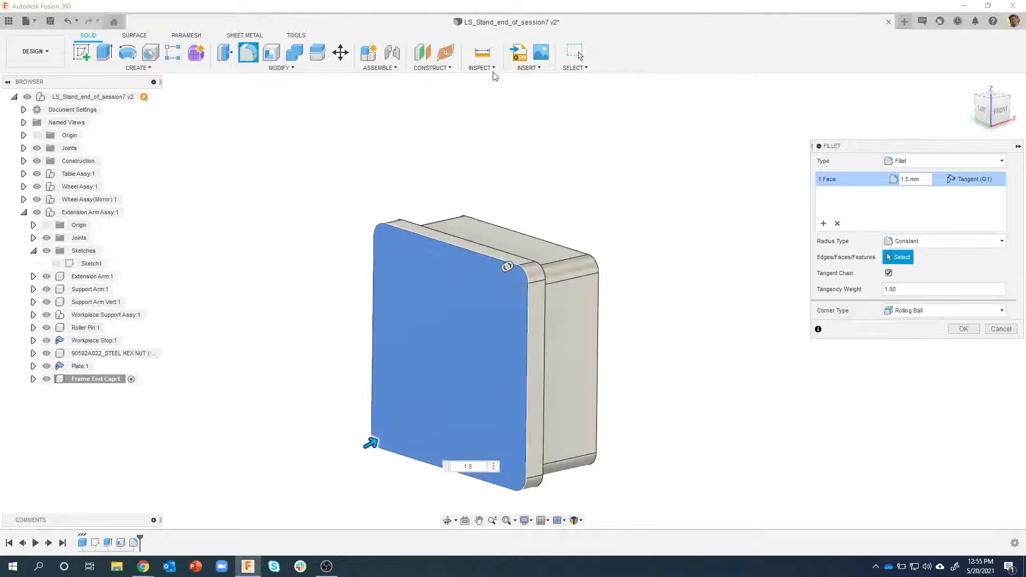
shift+middle_drag(485, 310, 589, 333)
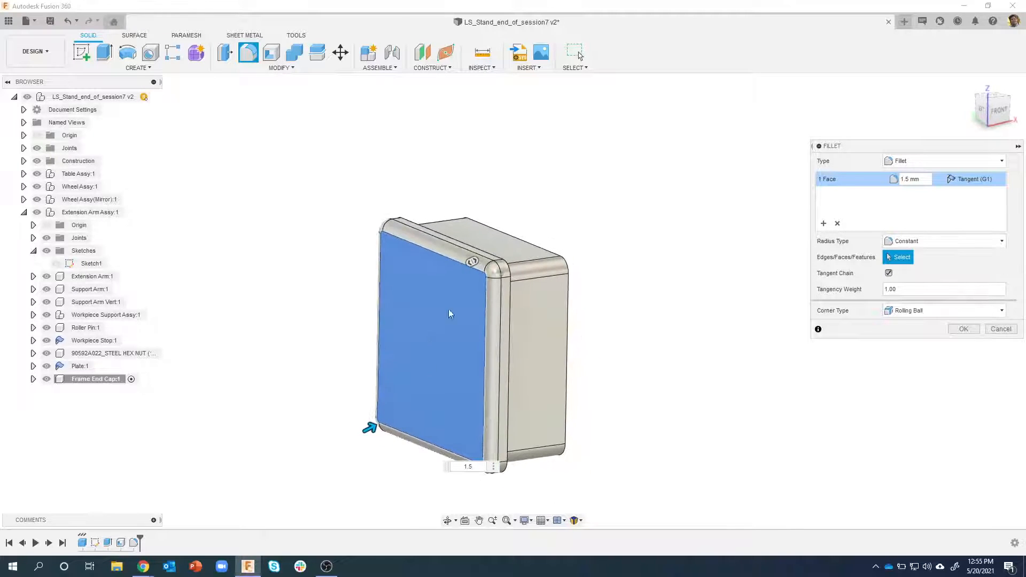
shift+middle_drag(692, 262, 677, 223)
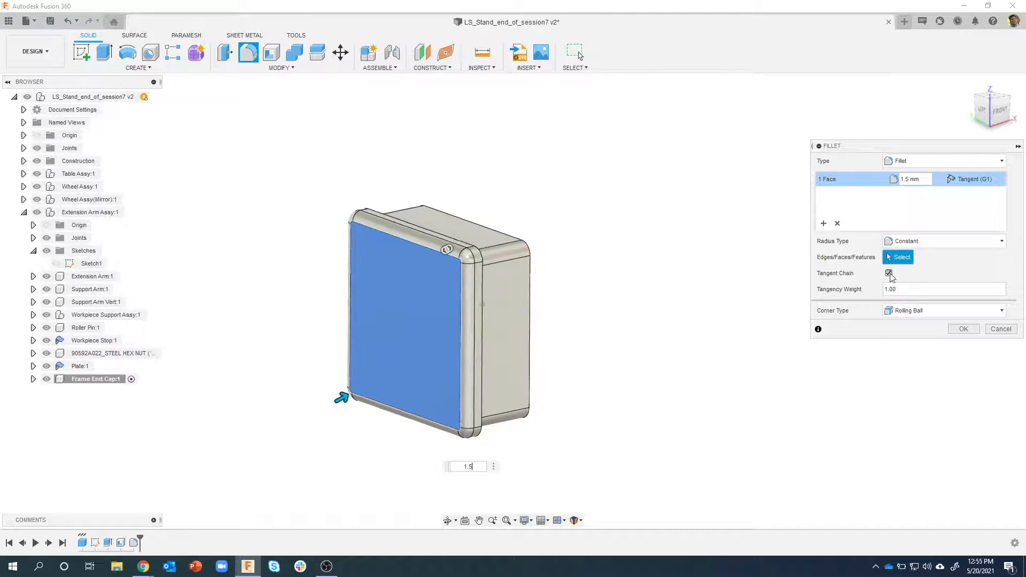
click(964, 329)
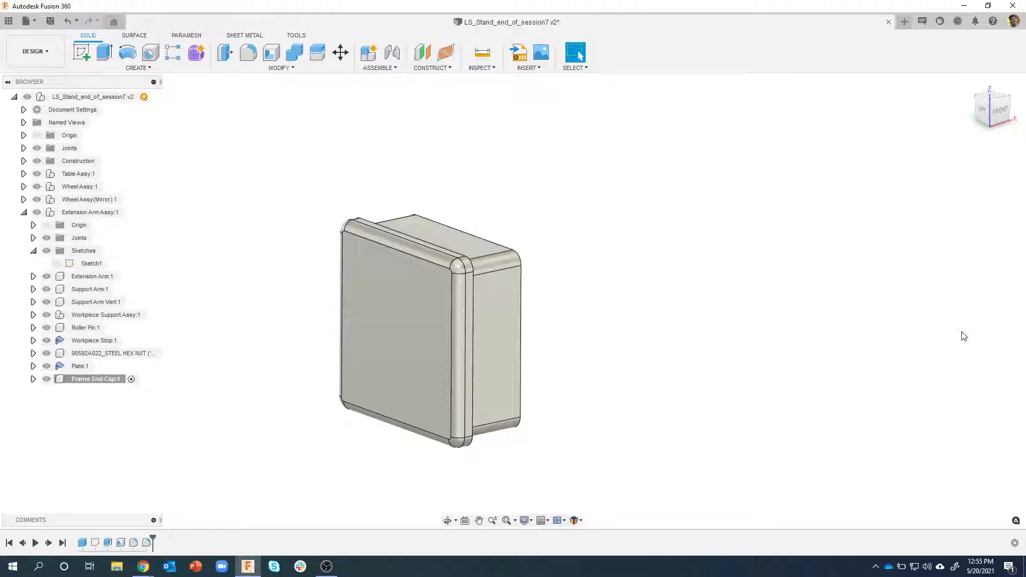
shift+middle_drag(668, 272, 586, 272)
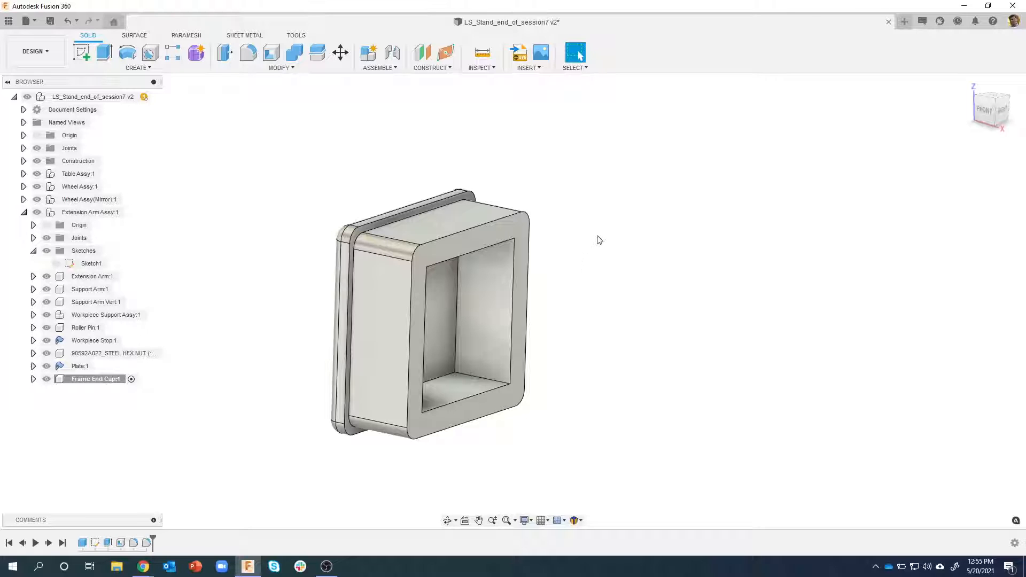
shift+middle_drag(600, 238, 454, 242)
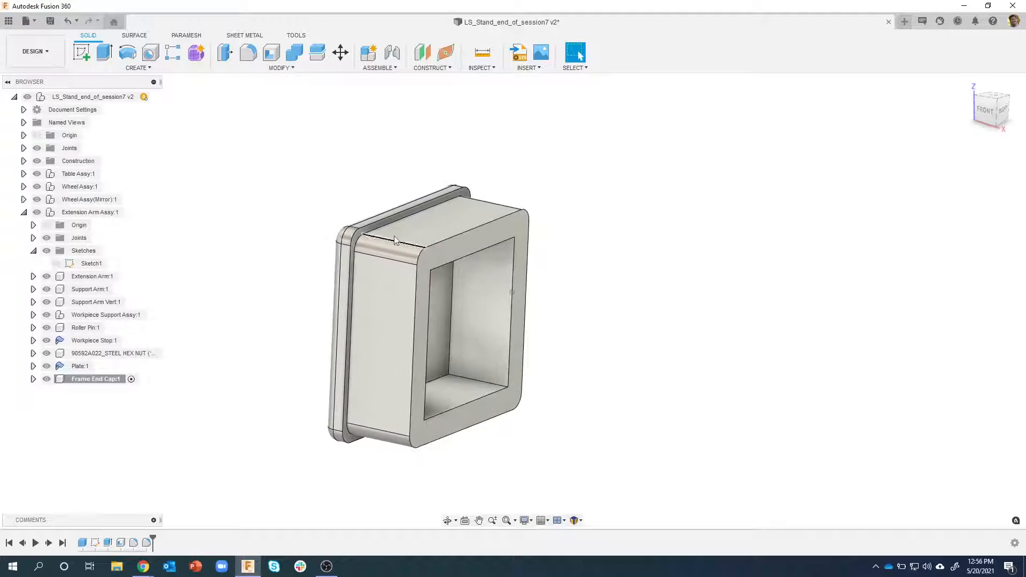
shift+middle_drag(578, 200, 555, 199)
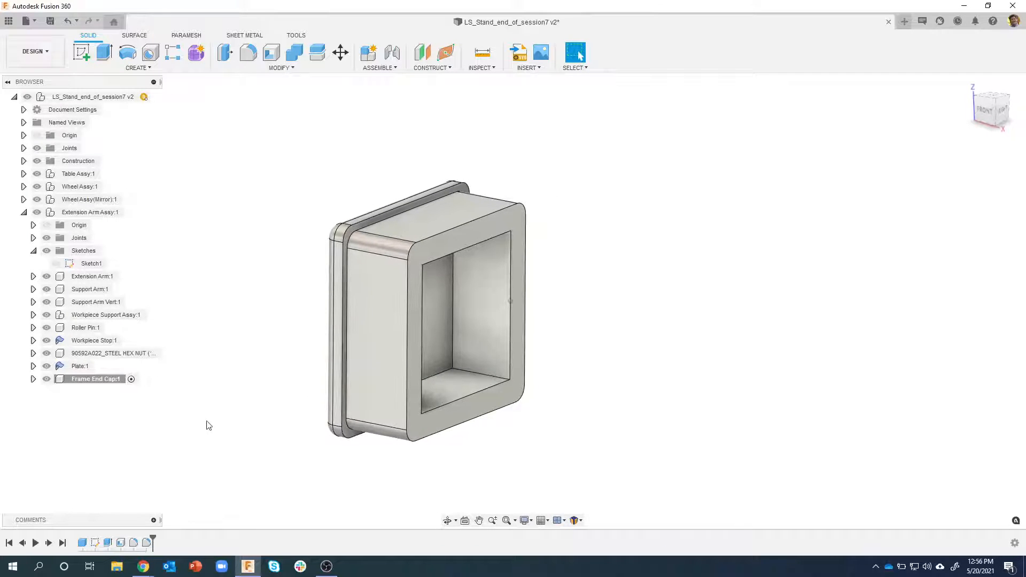
Edit the end cap's block sketch and offset the 28 mm square 2 mm inward
double_click(95, 543)
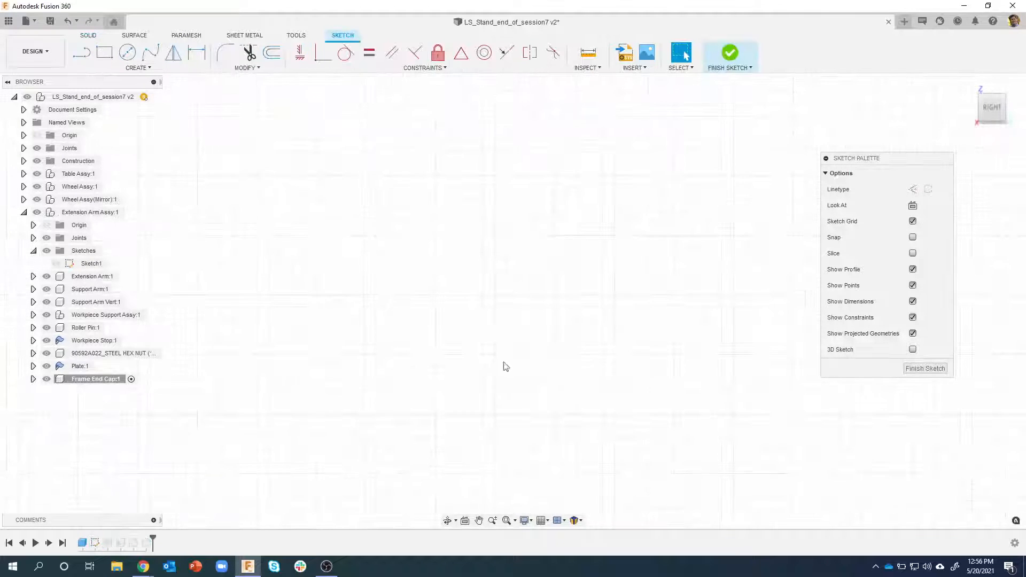
middle_drag(624, 388, 299, 199)
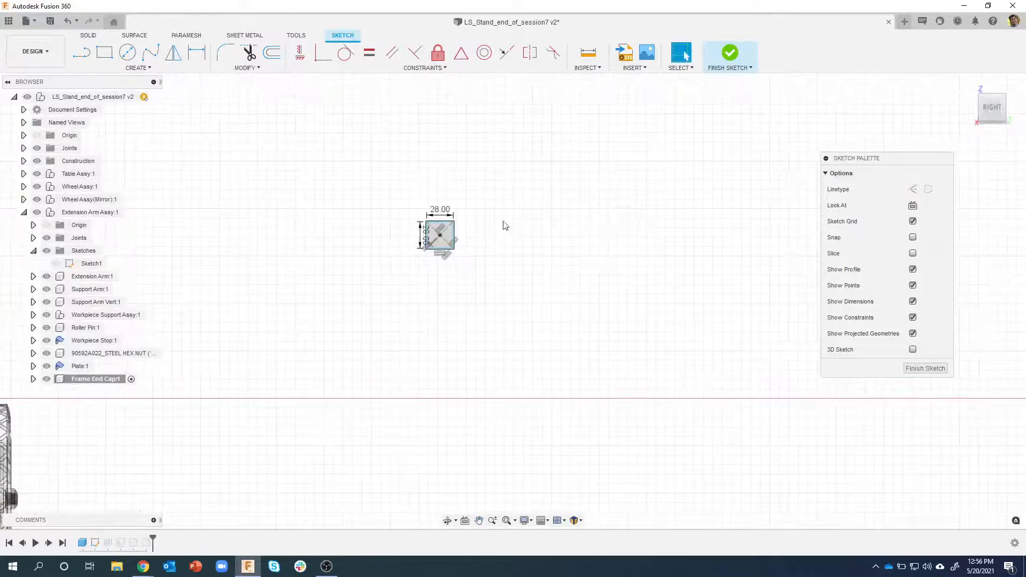
scroll(465, 235, up, 8)
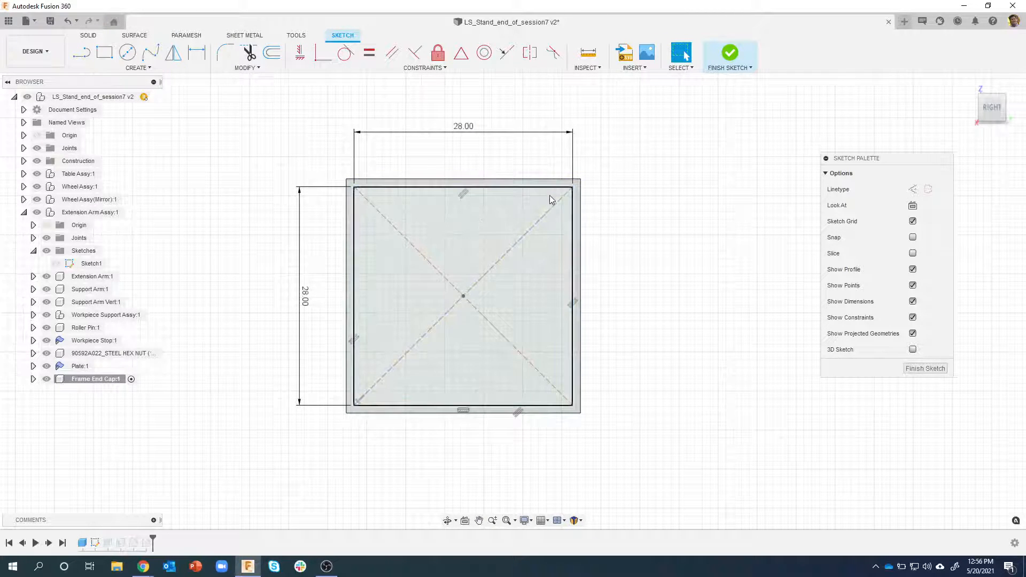
key(o)
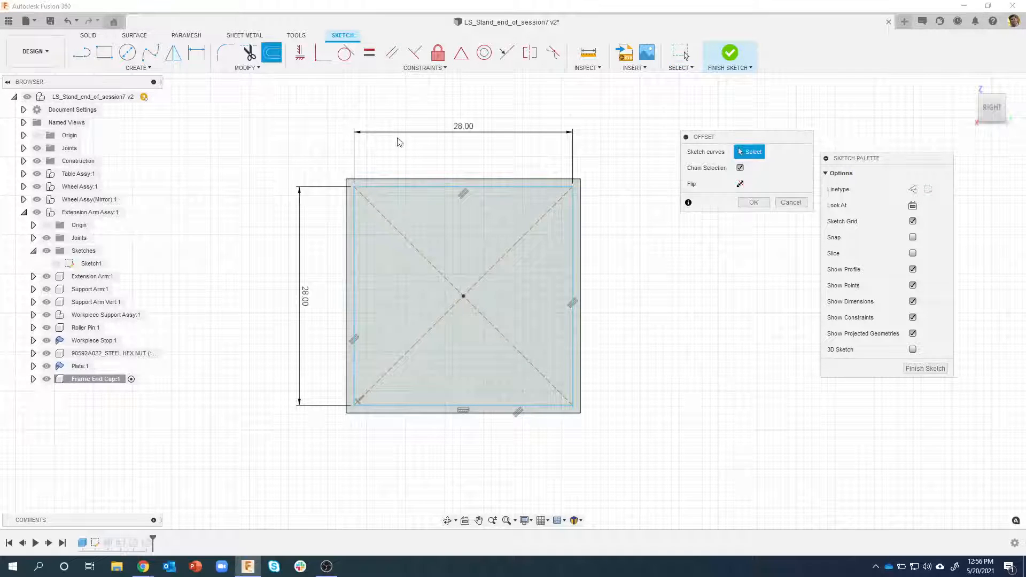
click(399, 188)
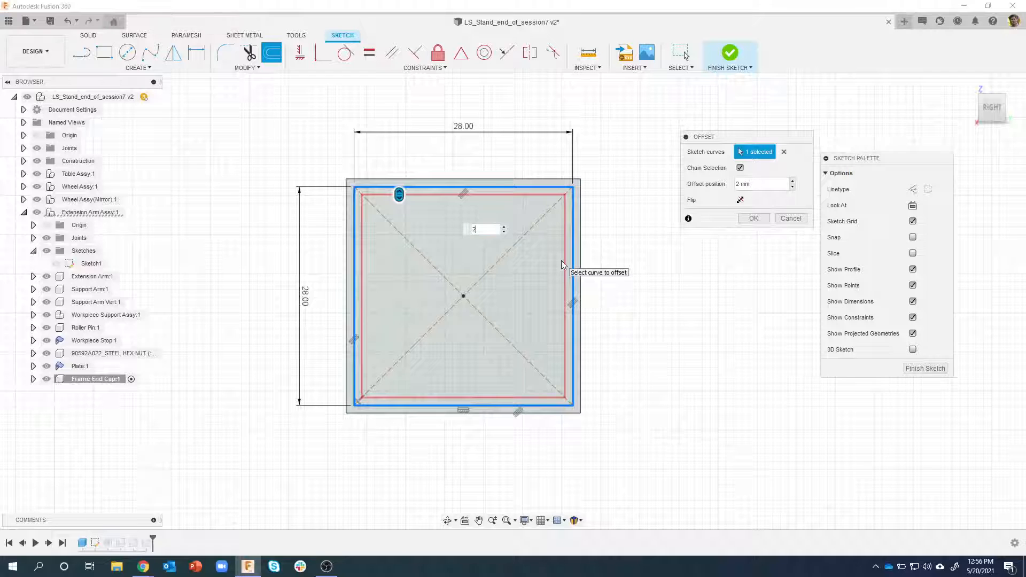
click(762, 219)
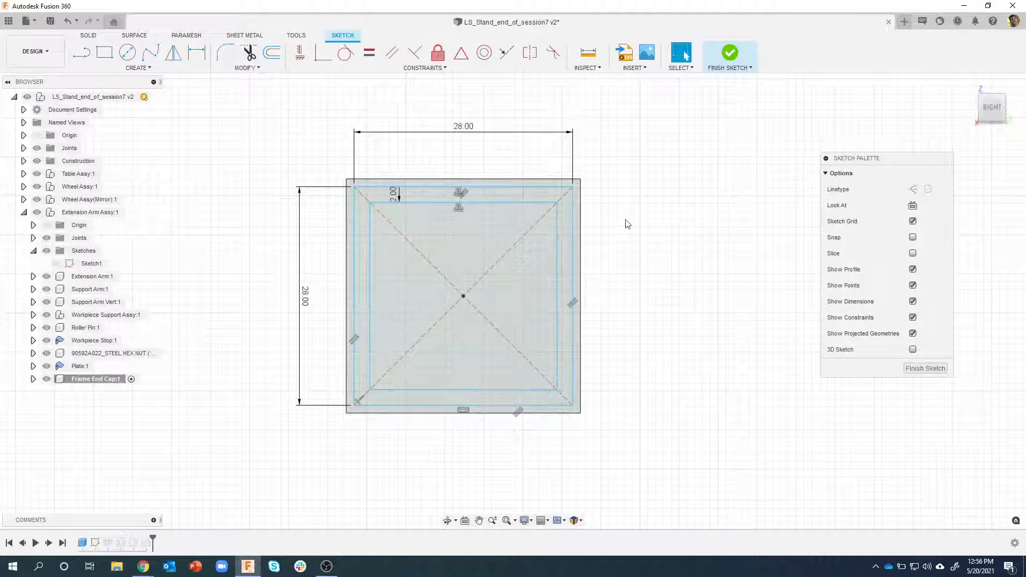
click(520, 203)
right_click(496, 199)
click(477, 244)
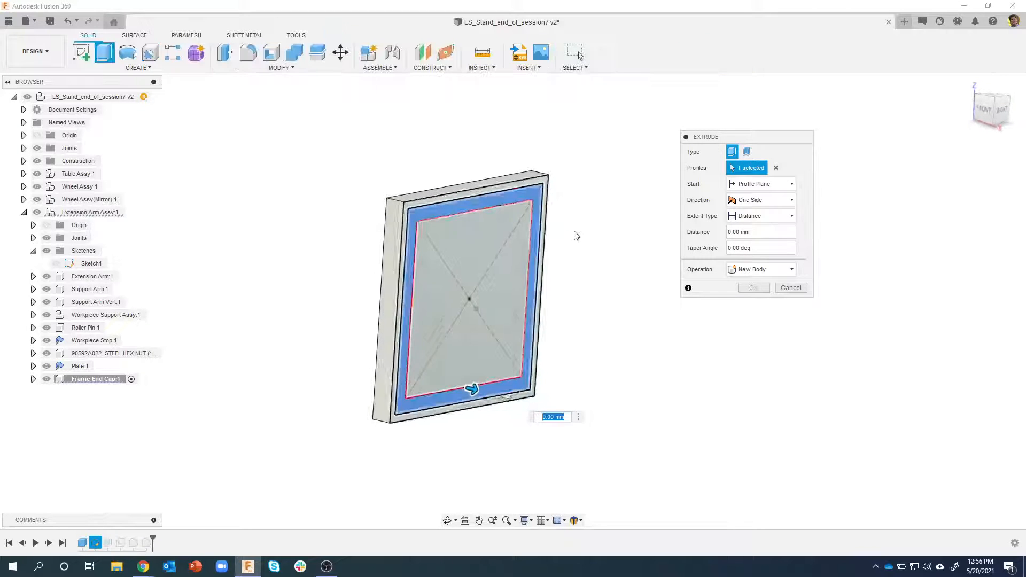
click(784, 290)
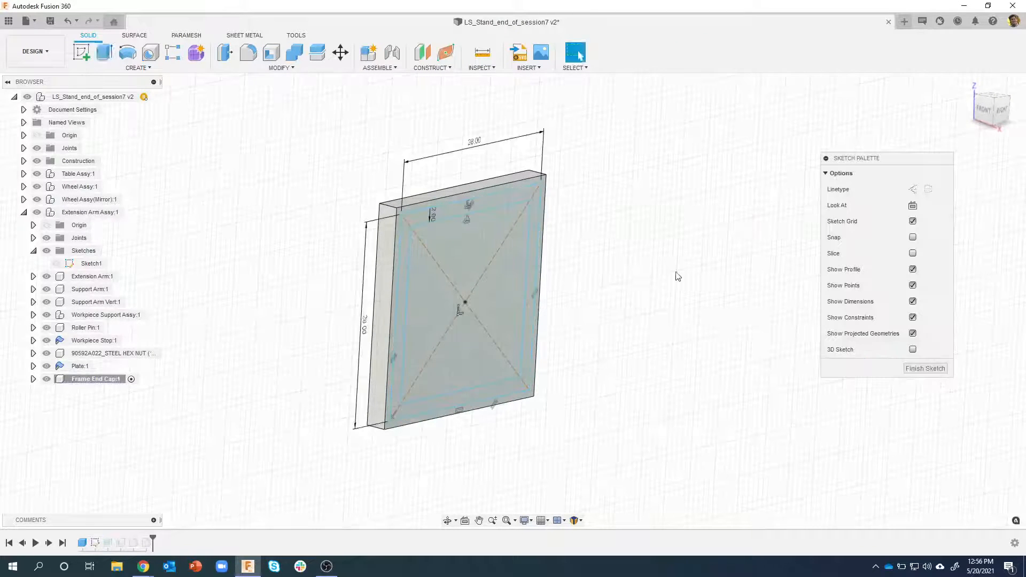
Finish the sketch edit and make the Frame End Cap's Sketch2 visible in the model
click(731, 52)
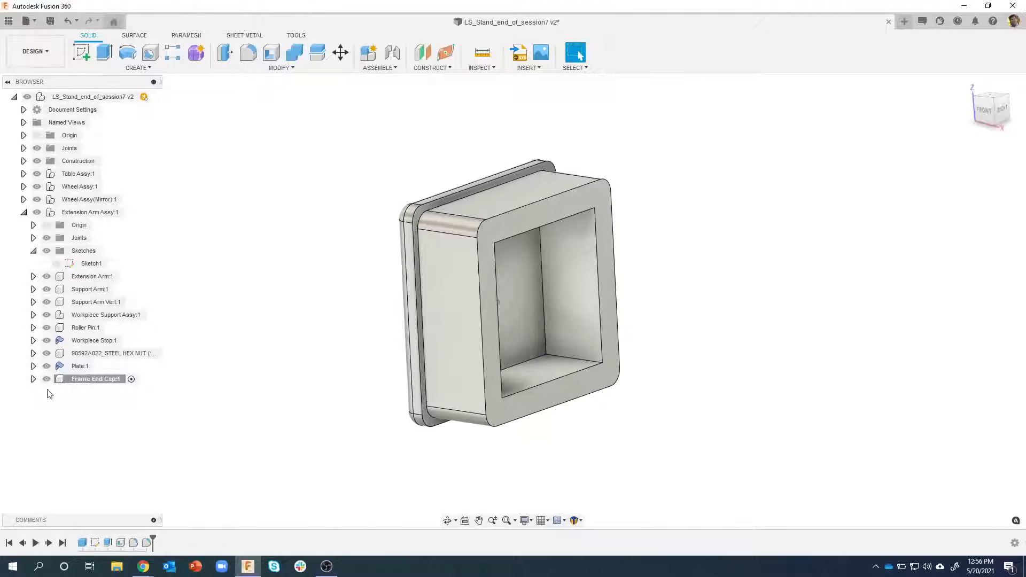
click(33, 379)
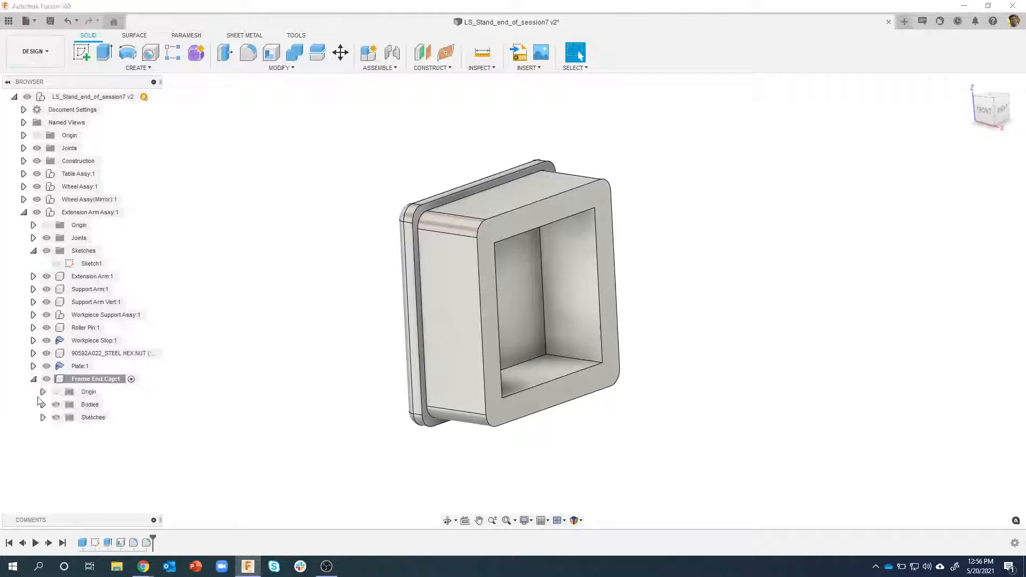
click(43, 418)
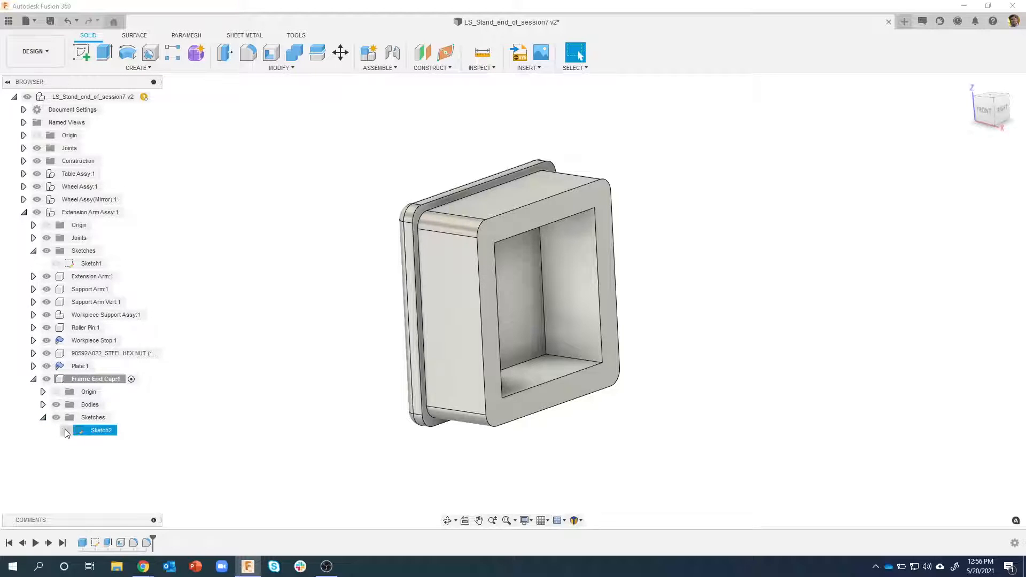
click(66, 430)
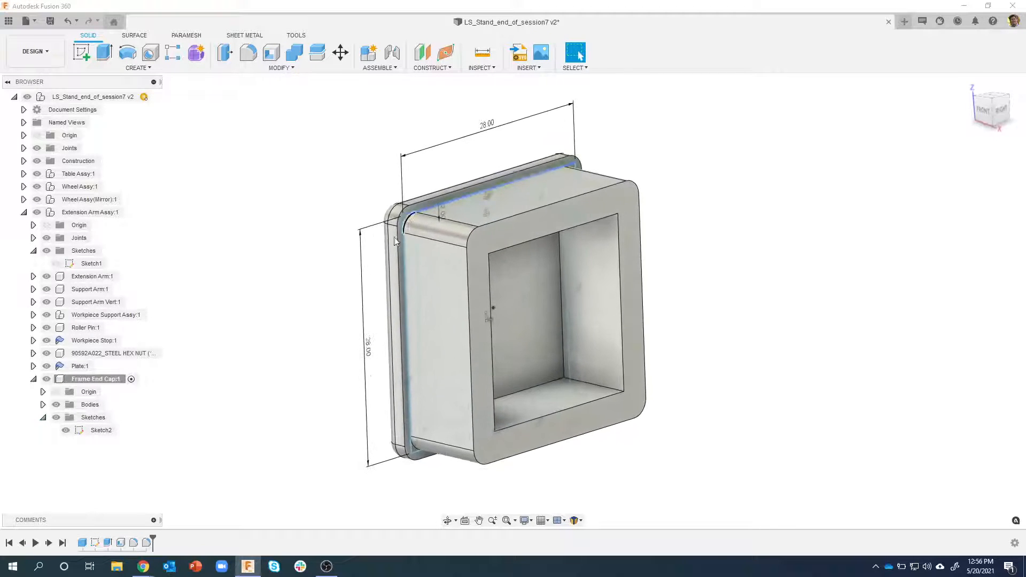
Extrude the ring profile between the two squares 3 mm into the raised block as a cut, then hide Sketch2
scroll(444, 214, up, 5)
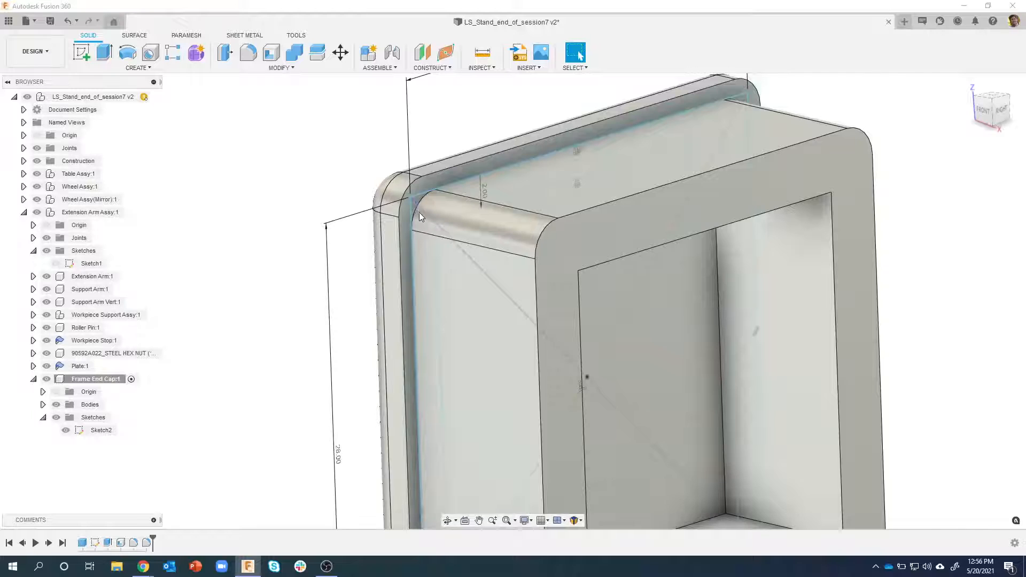
scroll(417, 199, up, 3)
click(423, 195)
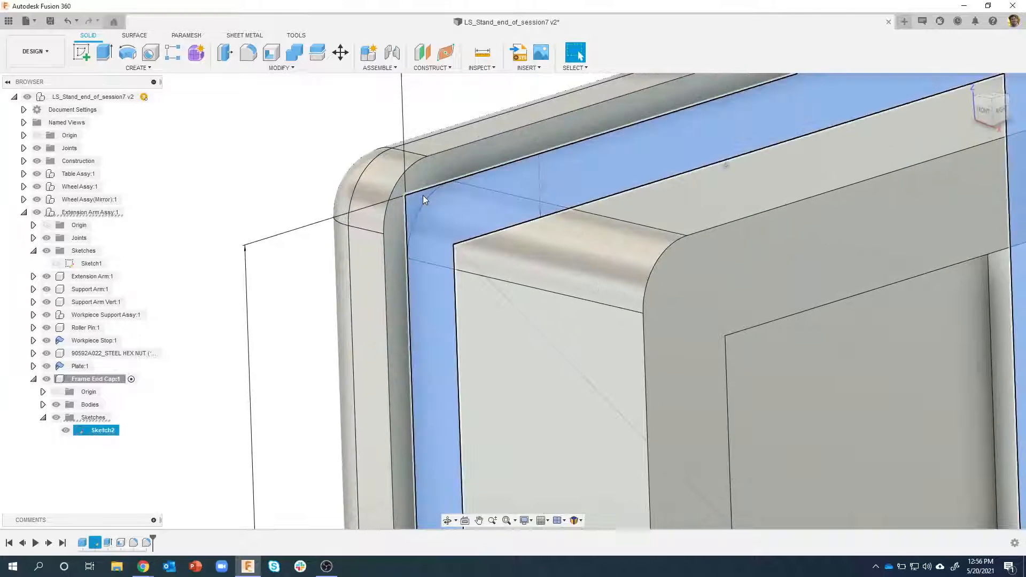
right_click(422, 194)
click(406, 244)
scroll(406, 247, down, 6)
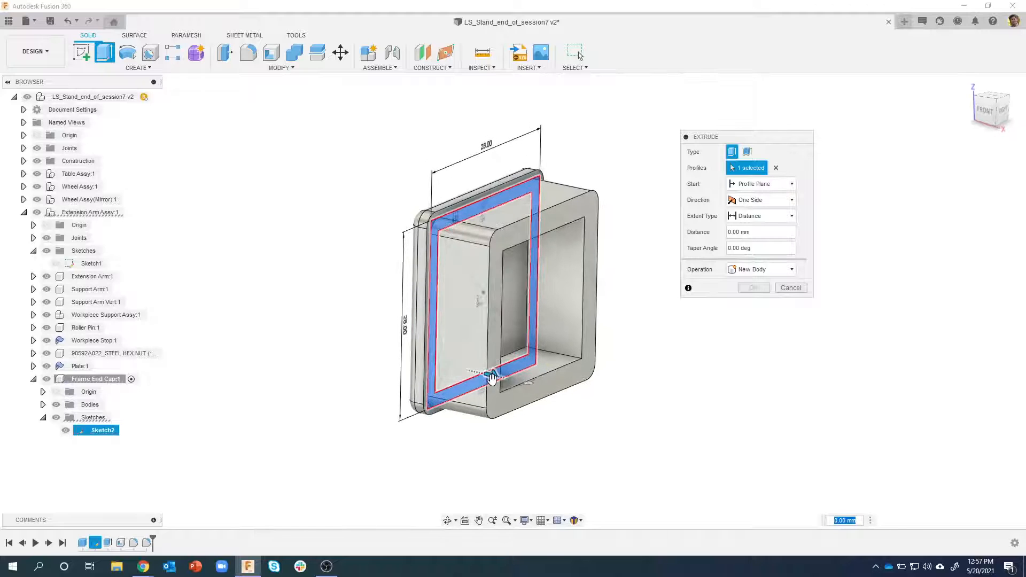
drag(491, 374, 505, 380)
shift+middle_drag(505, 379, 793, 222)
click(781, 231)
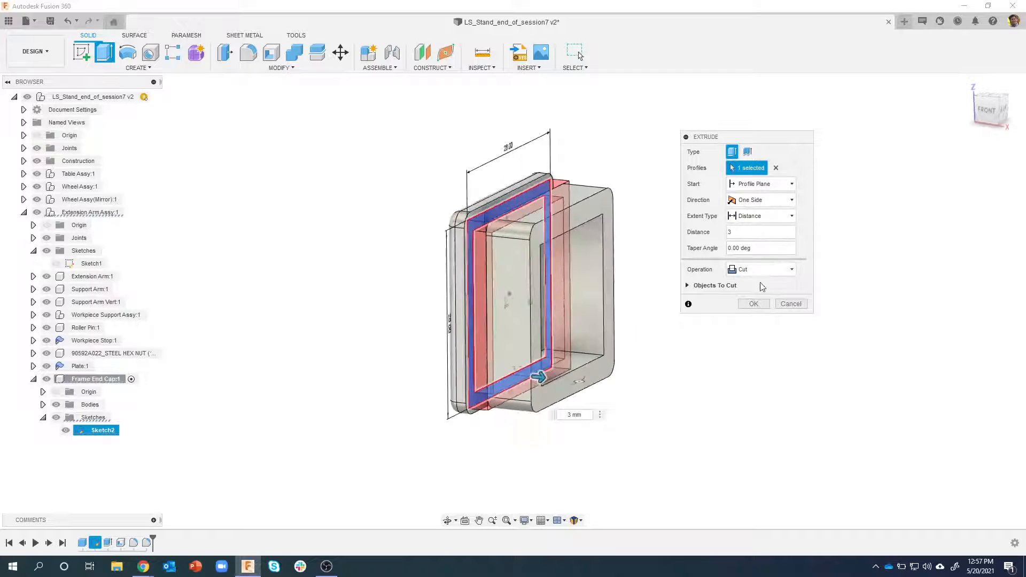
click(754, 303)
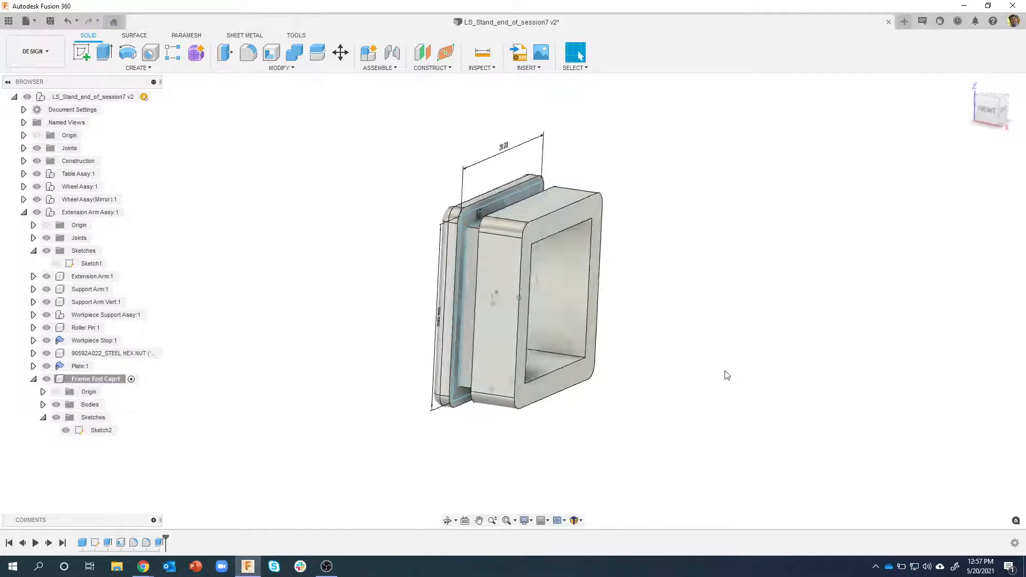
click(65, 431)
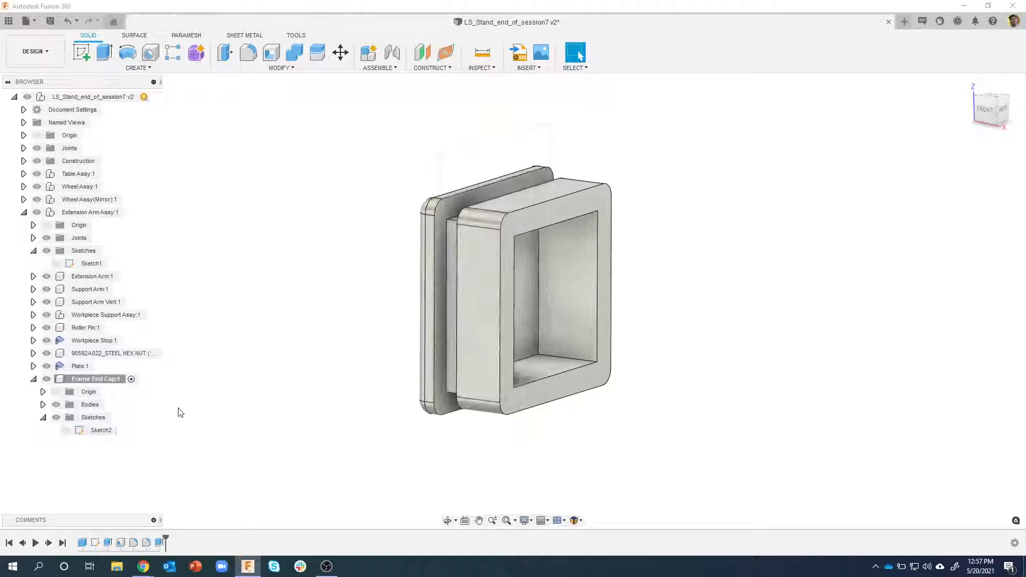
Set up a rectangular pattern of the groove cut feature, directed along the depth edge of the raised block
click(173, 52)
click(762, 152)
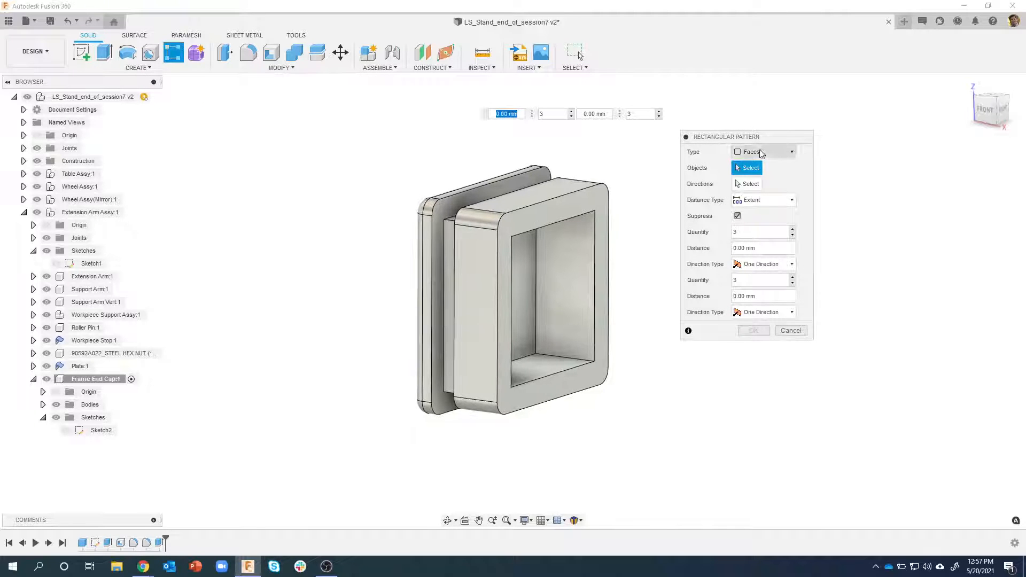
click(761, 190)
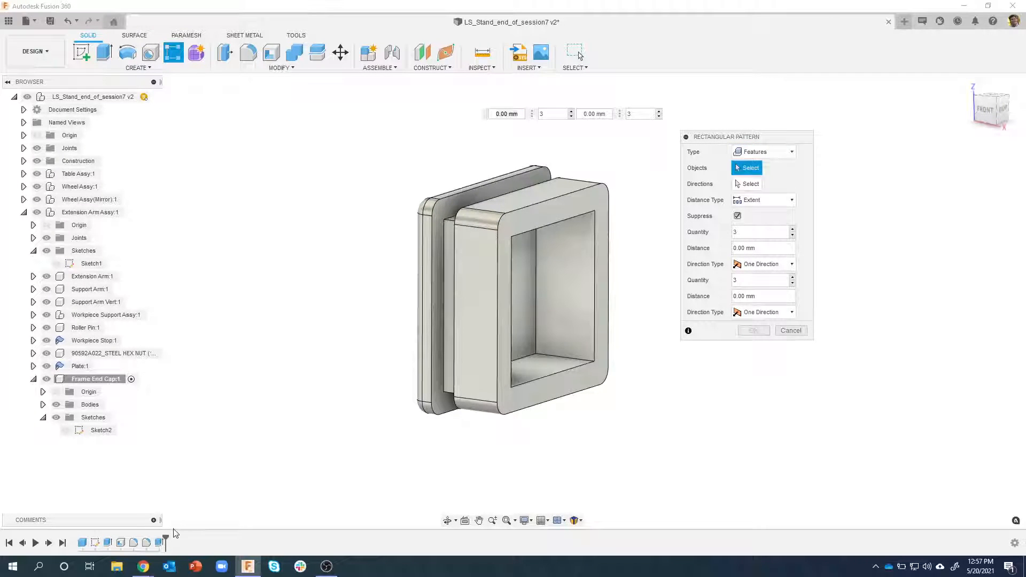
click(161, 542)
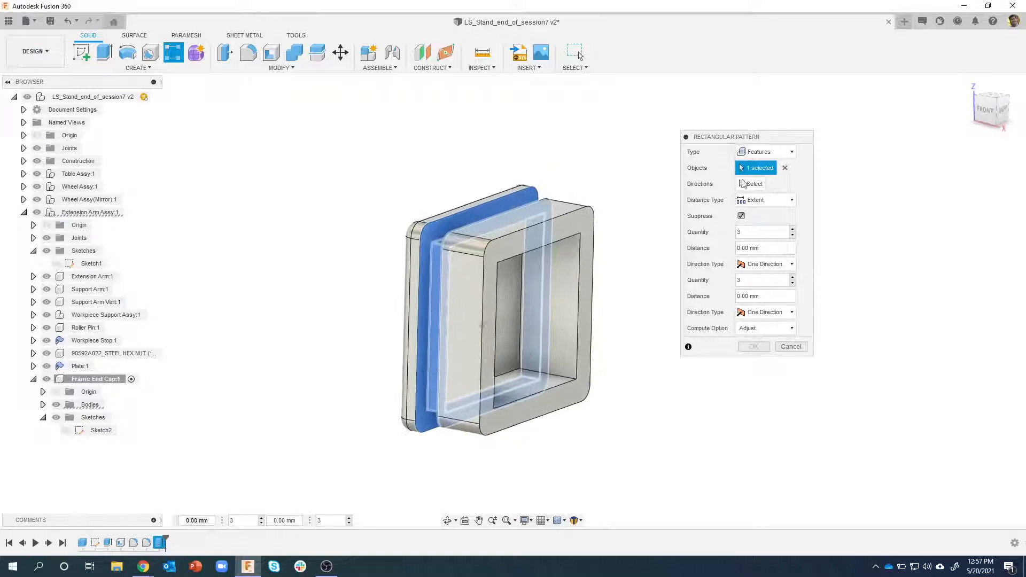
click(754, 184)
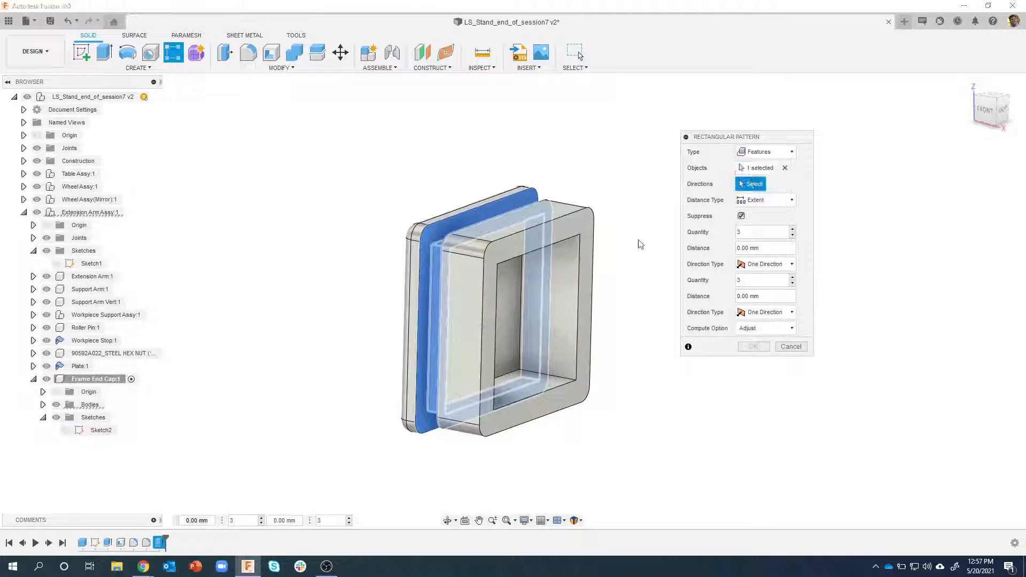
click(473, 258)
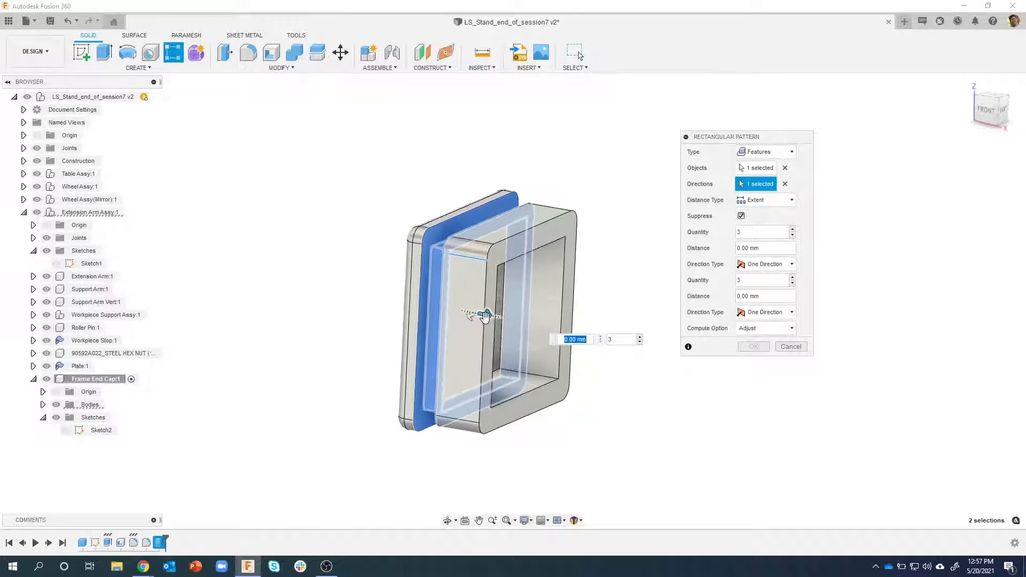
Set the groove pattern to a quantity of 2 over a 5 mm extent toward the block's open end and create it
drag(485, 317, 555, 313)
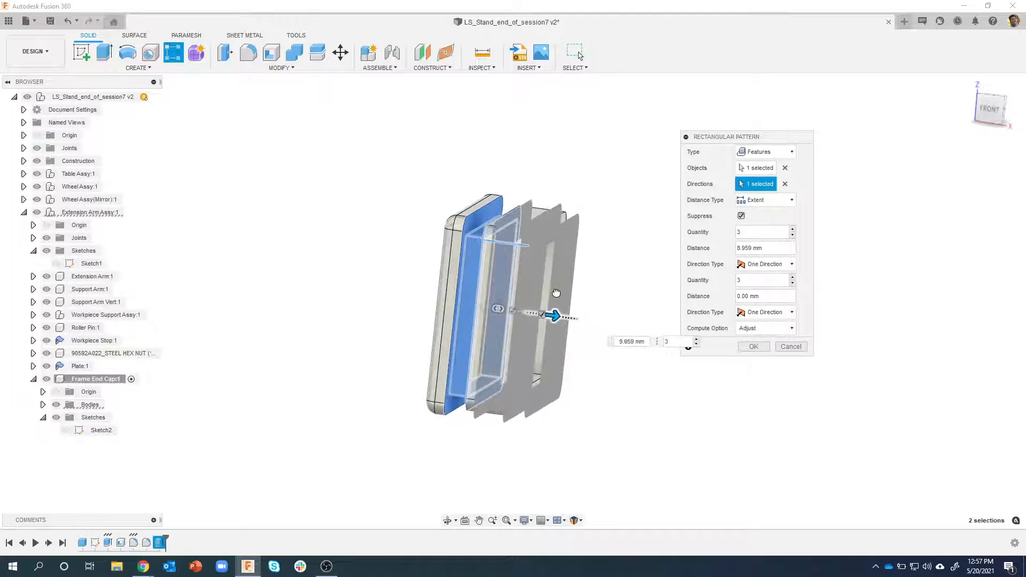
click(792, 237)
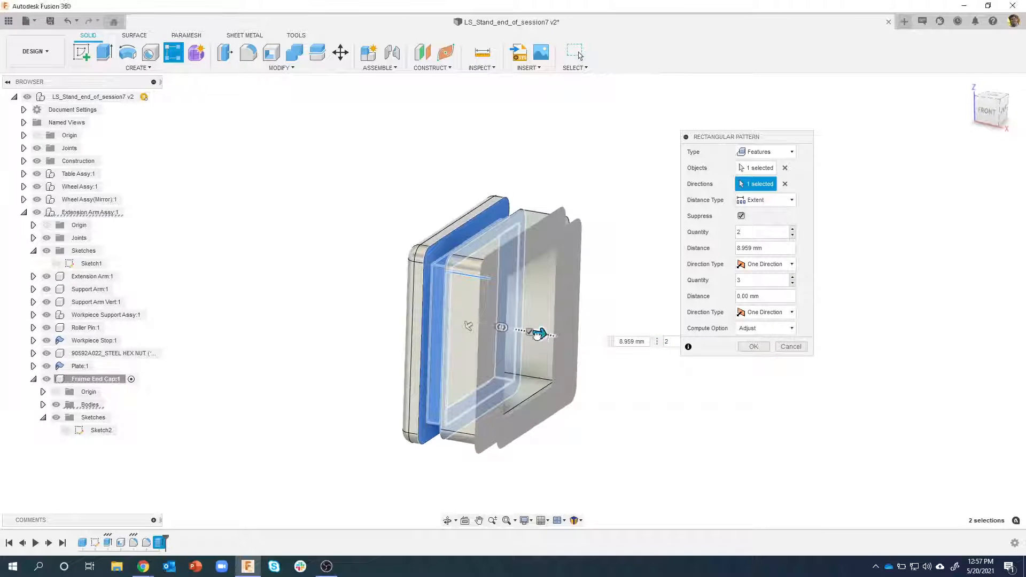
drag(537, 336, 515, 334)
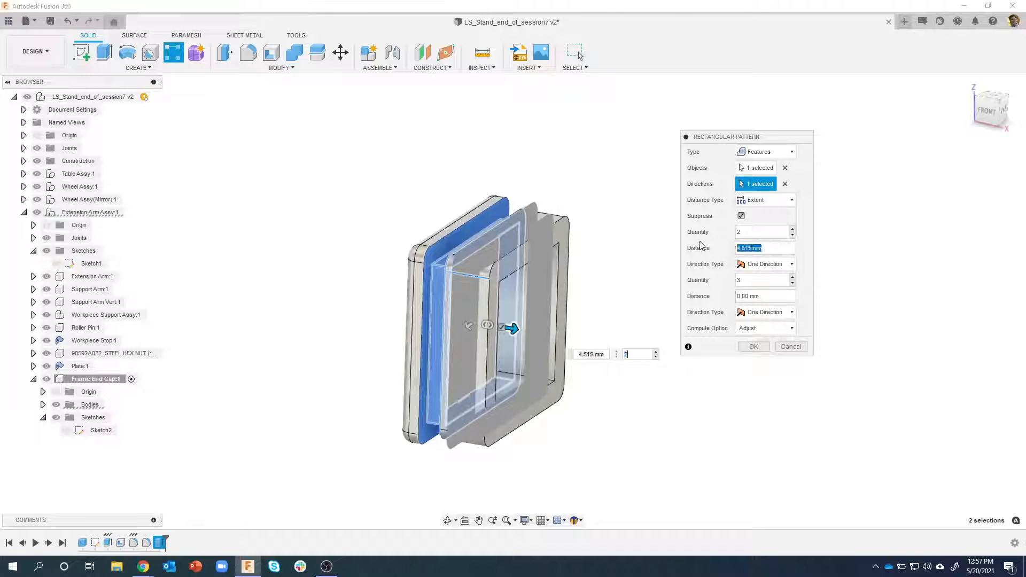
text(5)
shift+middle_drag(676, 231, 612, 261)
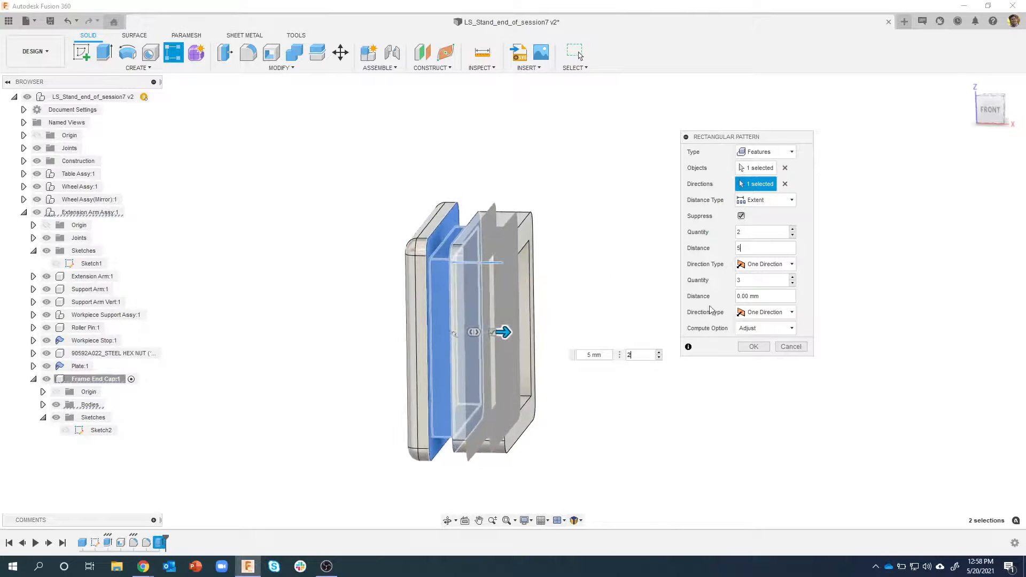
click(753, 347)
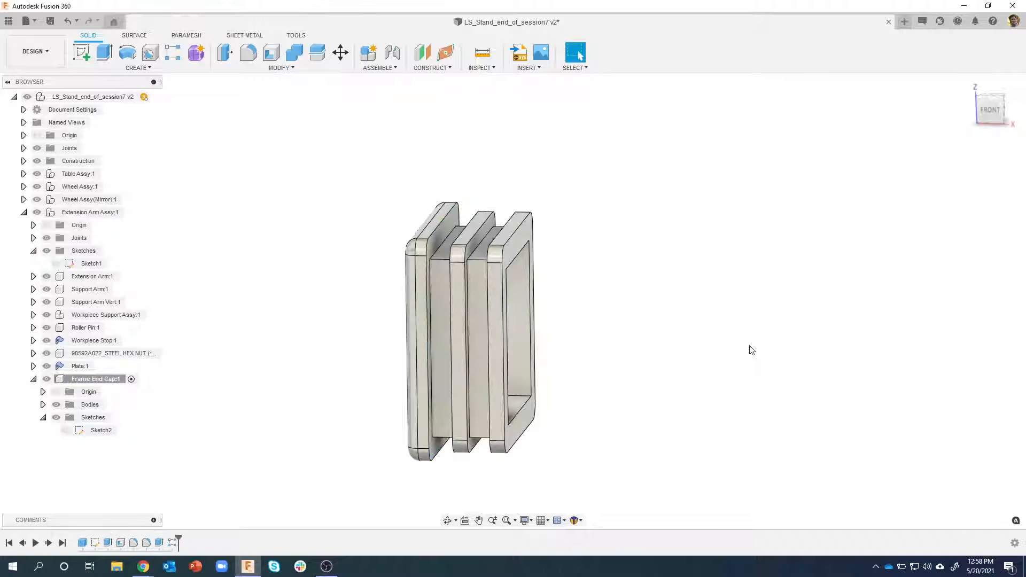
shift+middle_drag(501, 301, 331, 333)
shift+middle_drag(298, 281, 289, 278)
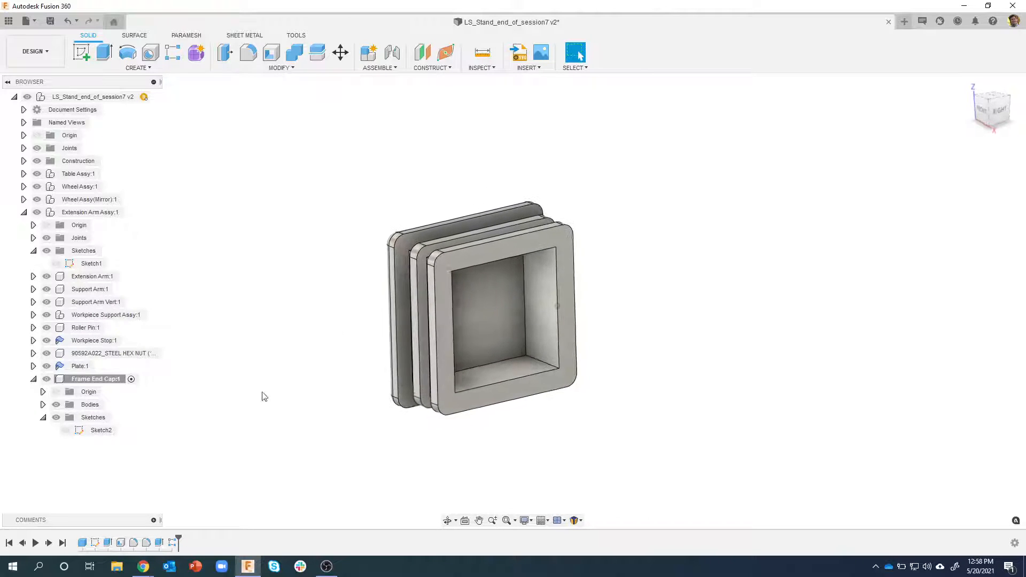
Edit Sketch2 and draw an 8 mm high center rectangle on the inner square's left side midpoint, its width reaching the outer square
double_click(96, 543)
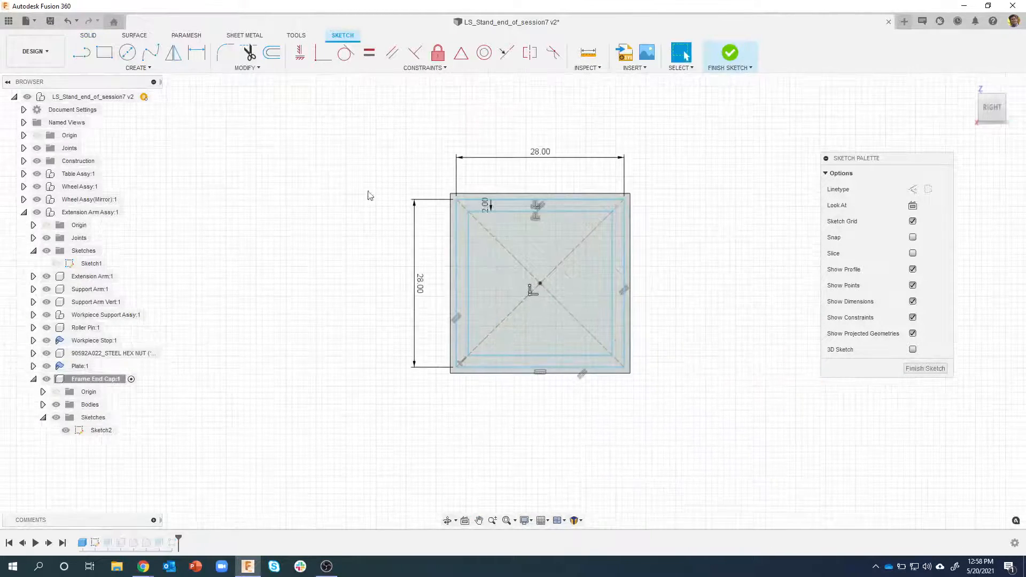
key(r)
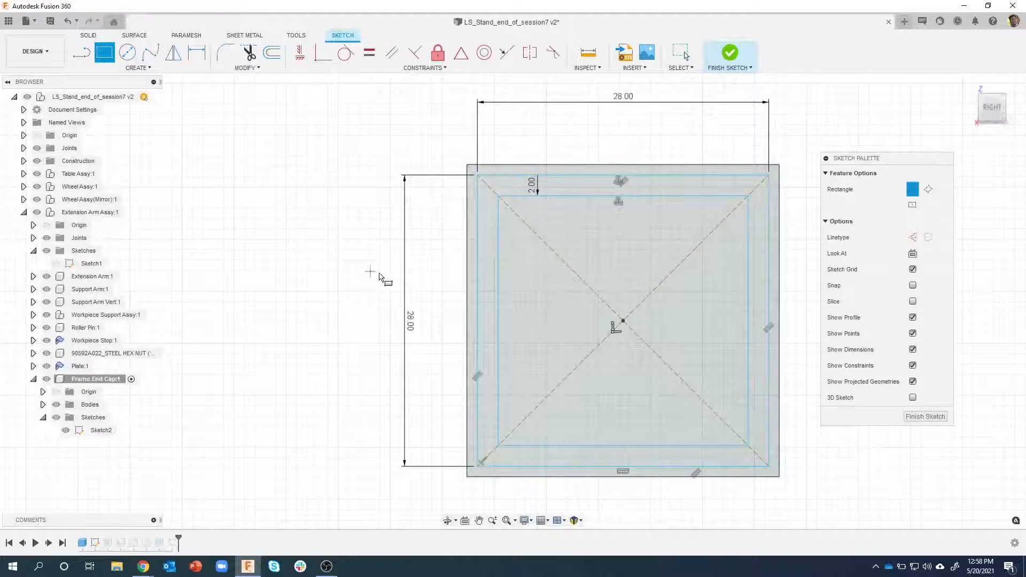
middle_drag(374, 276, 279, 239)
click(912, 204)
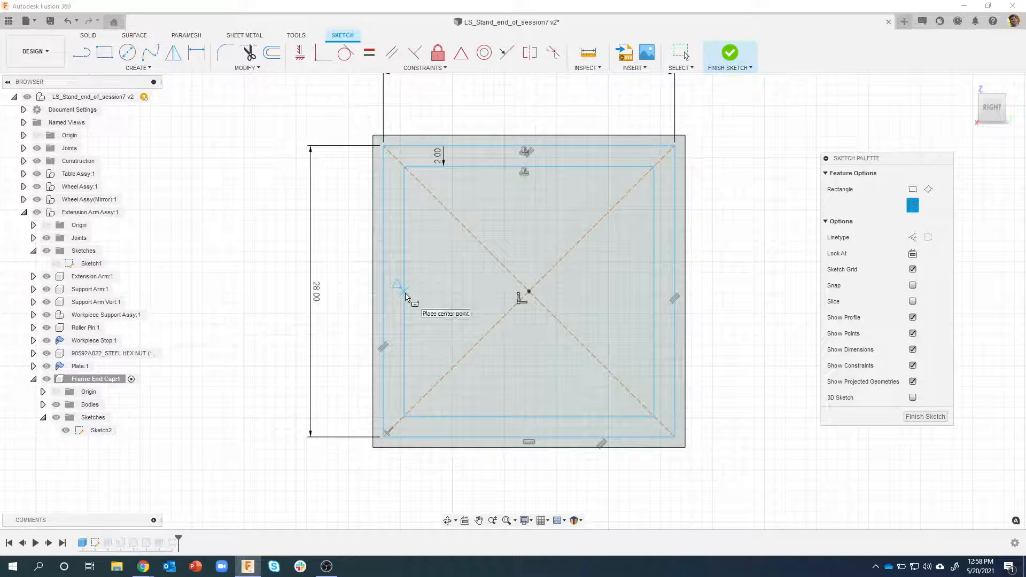
click(405, 291)
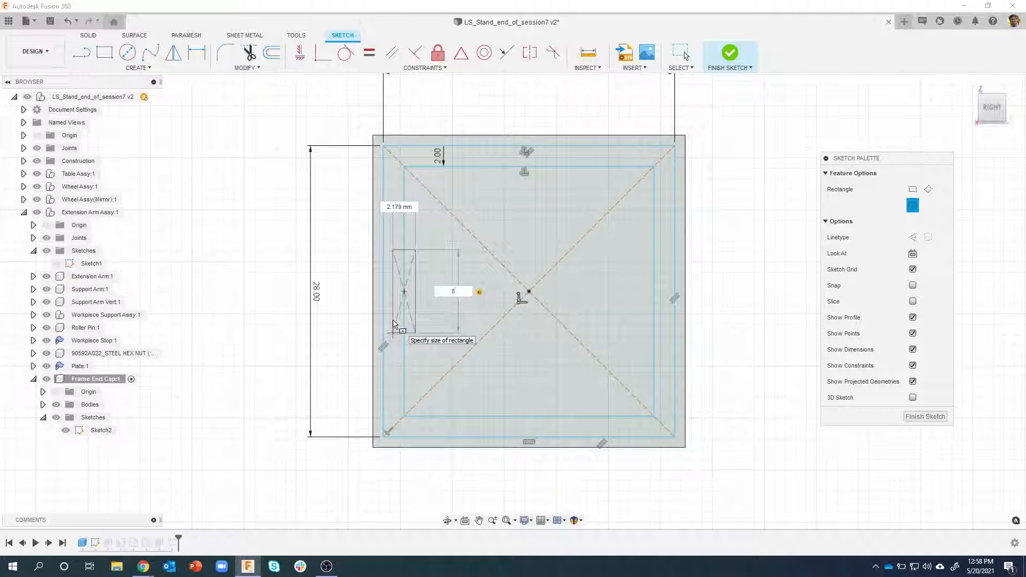
key(Tab)
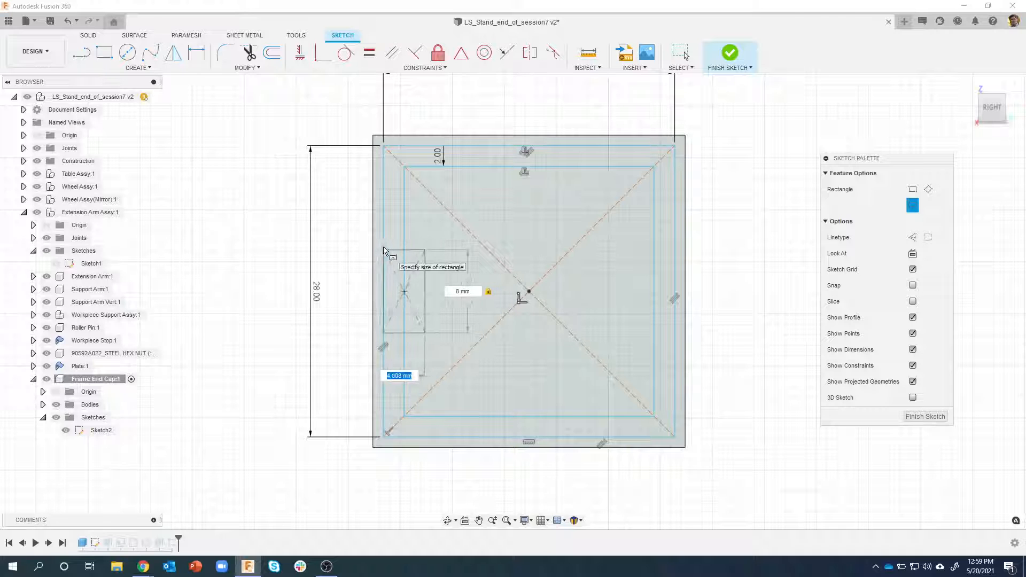
click(384, 252)
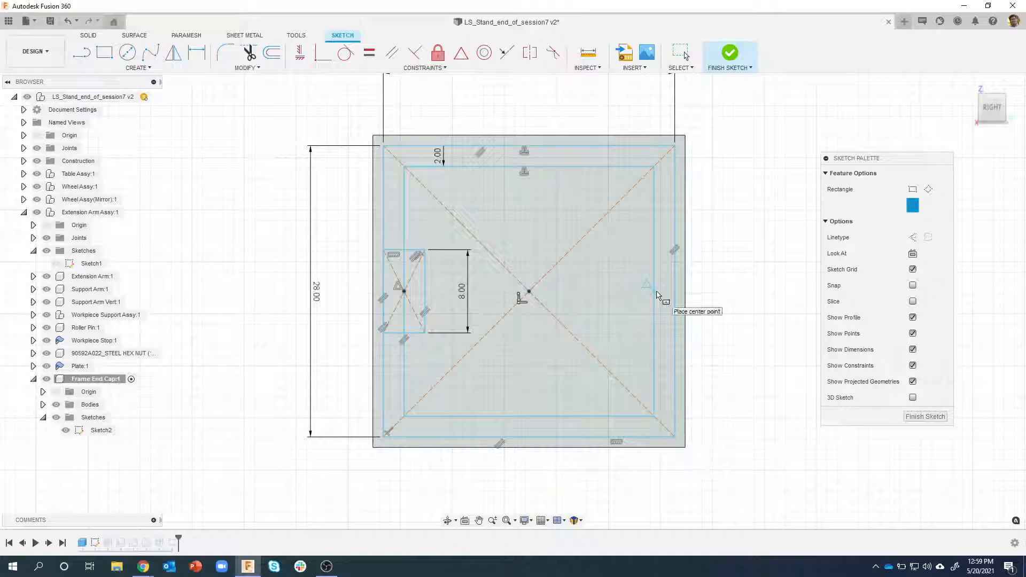
Draw an 8 mm high center rectangle on the inner square's right side midpoint, its width reaching the outer square
click(654, 292)
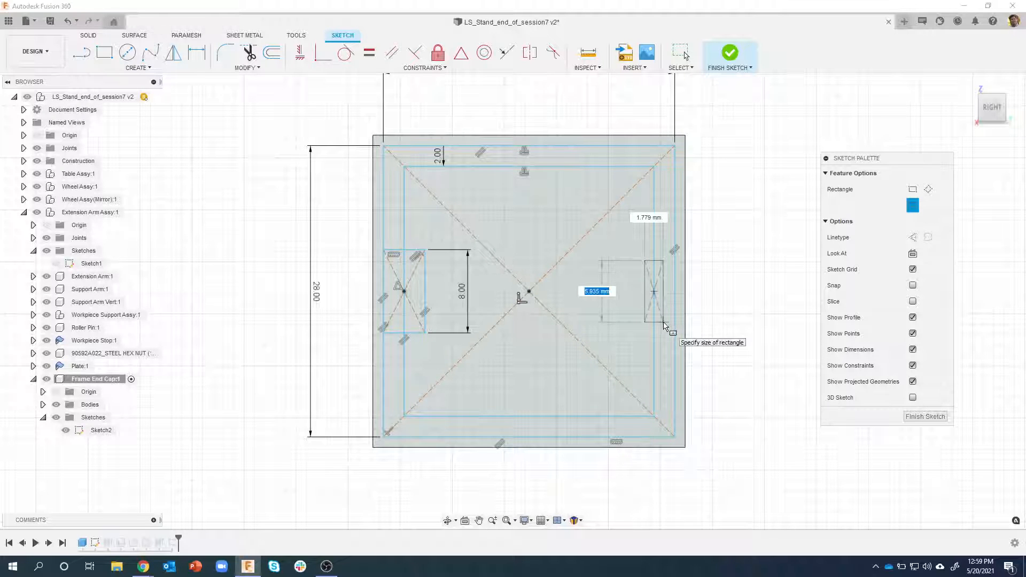
text(8)
key(Tab)
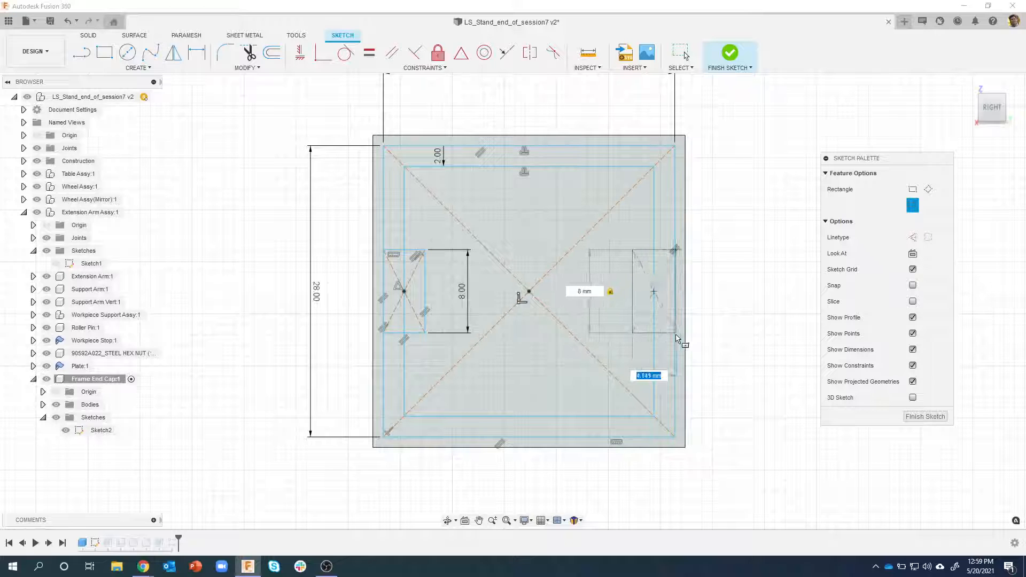
click(676, 252)
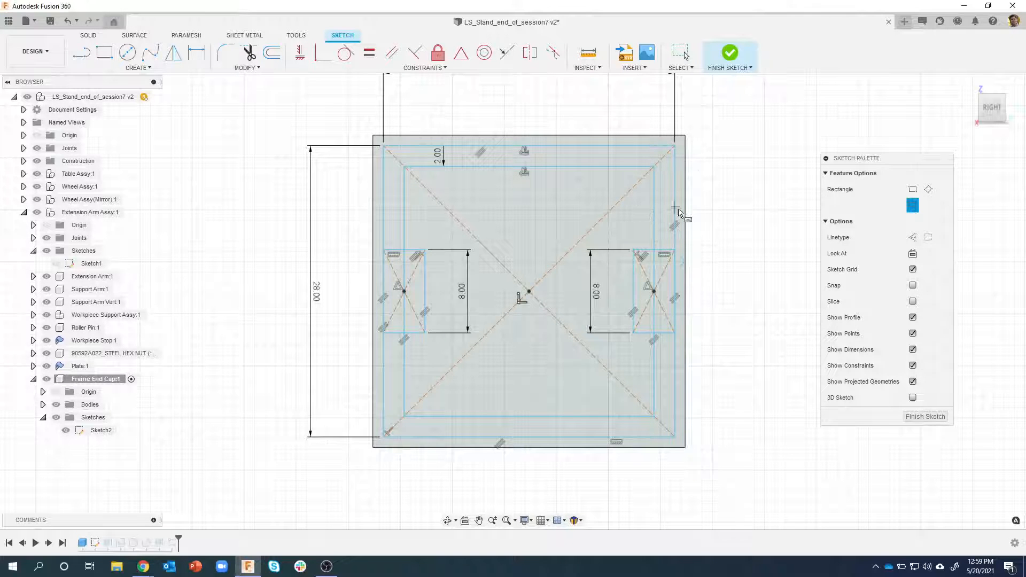
key(Escape)
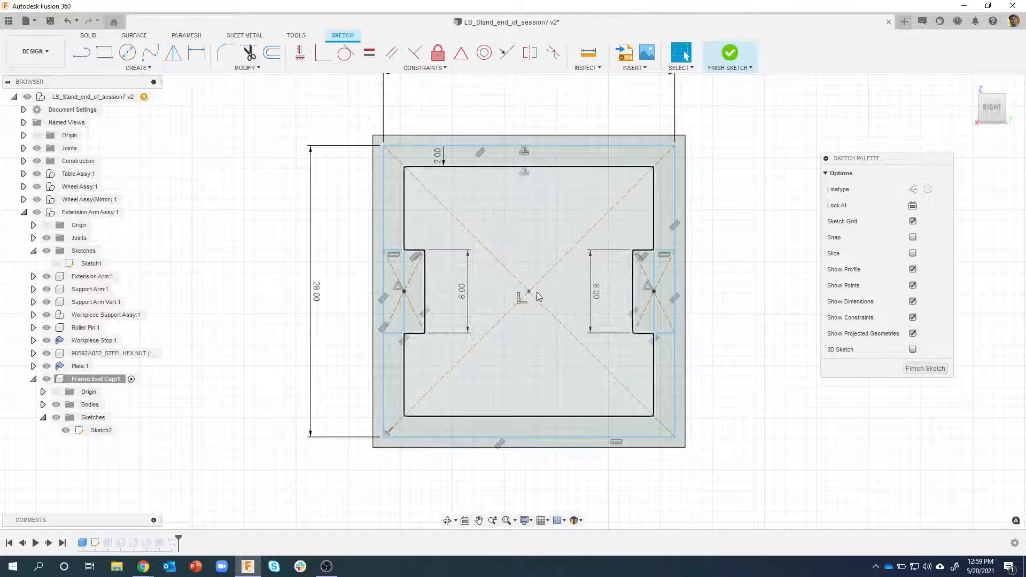
Constrain the squares' center vertically to the base's upper edge midpoint and horizontally to its right edge midpoint, and finish the sketch
mouse_move(531, 292)
mouse_down()
mouse_move(559, 263)
mouse_move(490, 244)
mouse_move(508, 316)
mouse_move(609, 269)
mouse_move(540, 225)
mouse_move(503, 276)
mouse_move(566, 276)
mouse_move(525, 263)
mouse_move(508, 284)
mouse_move(525, 290)
mouse_move(527, 271)
mouse_up()
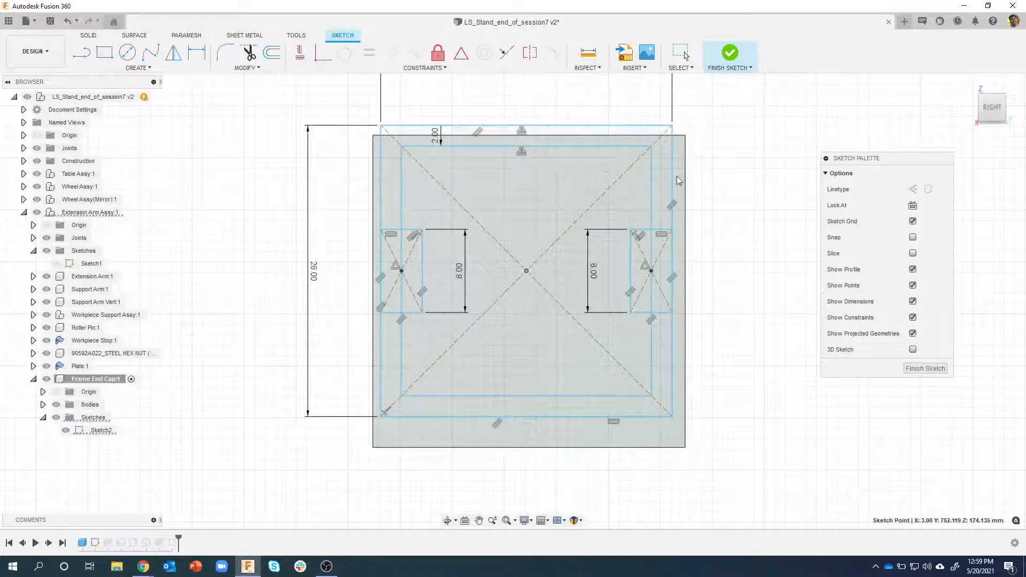
key(ctrl+z)
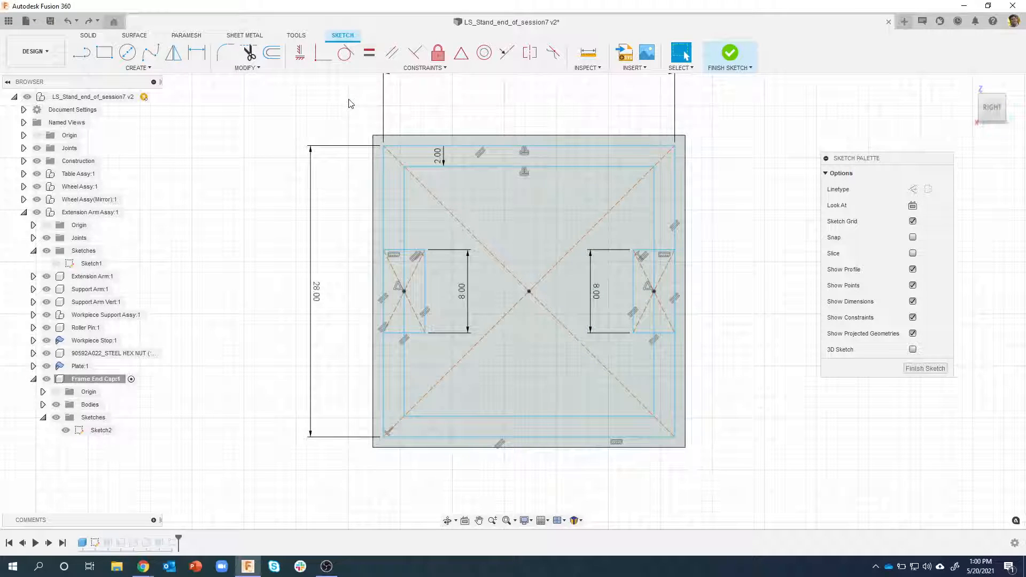
click(300, 55)
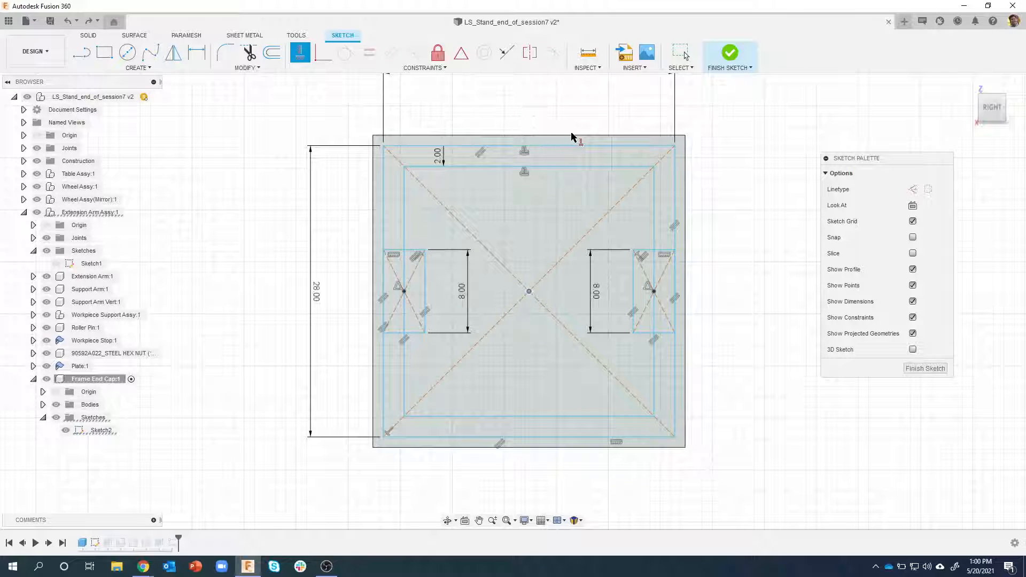
click(532, 140)
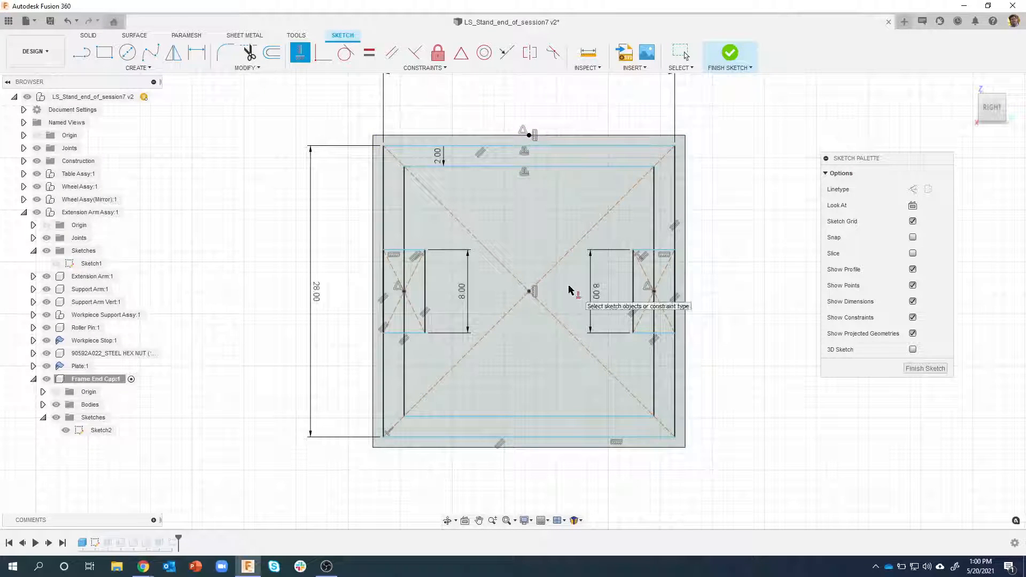
click(529, 291)
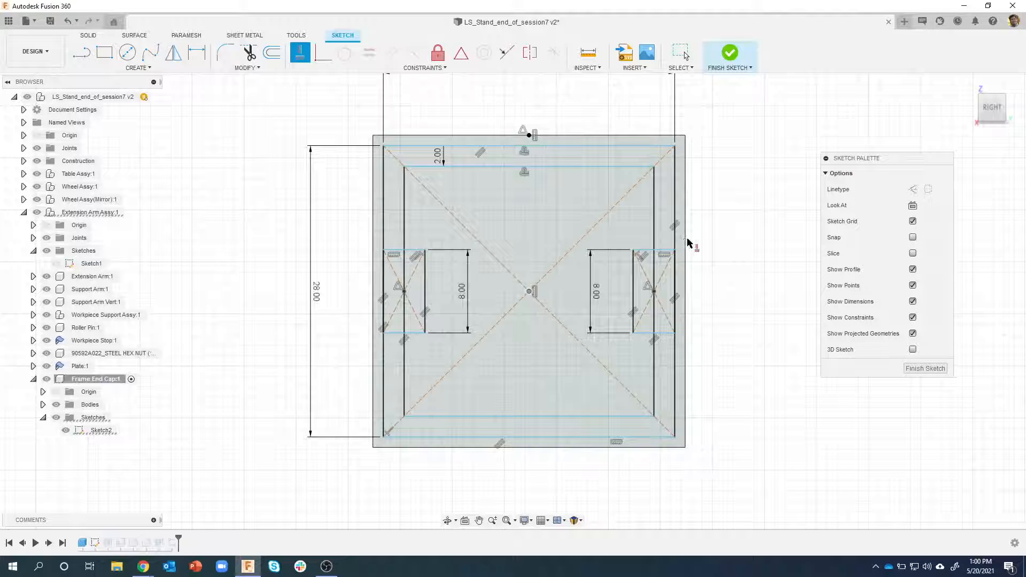
click(685, 291)
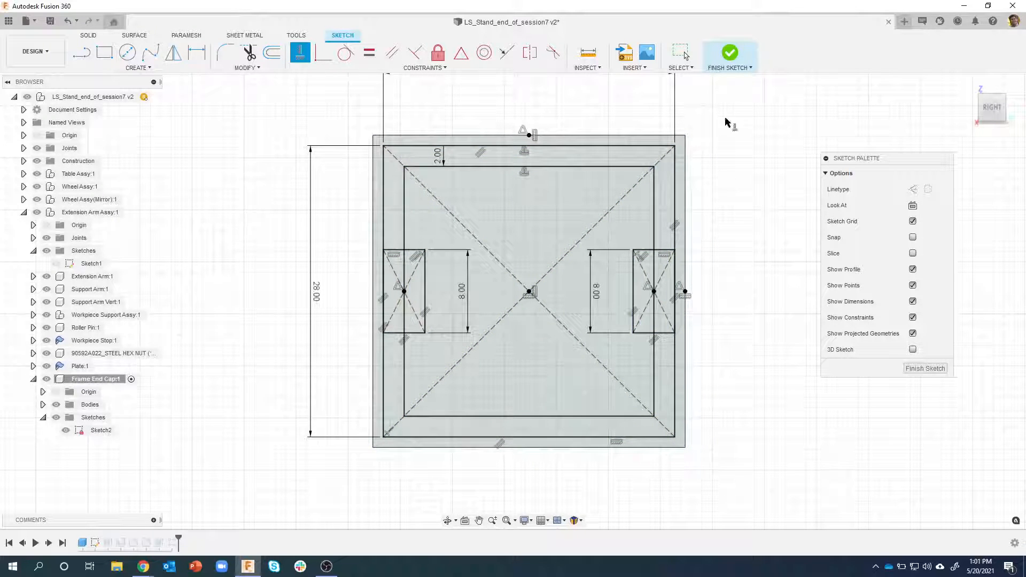
click(731, 55)
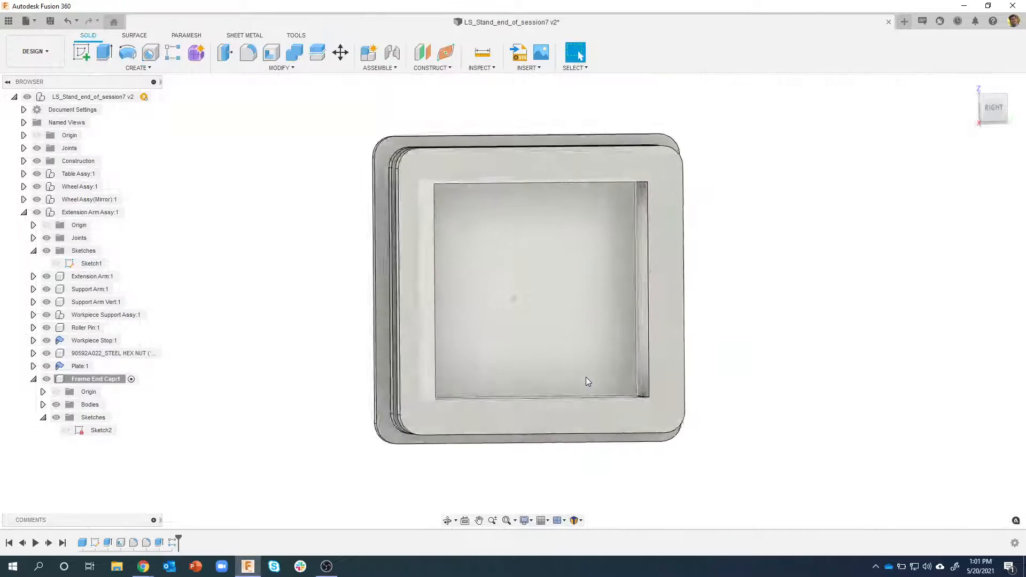
Using Sketch2, cut the two small rectangles' outer halves up to the block's open end face, and leave the sketch hidden
click(66, 430)
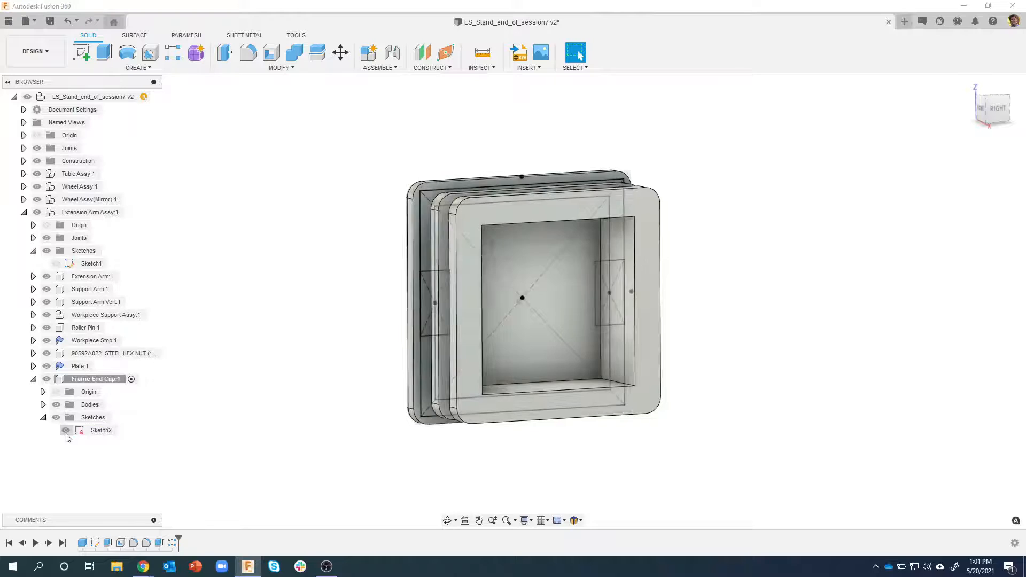
scroll(380, 273, up, 2)
scroll(431, 277, up, 2)
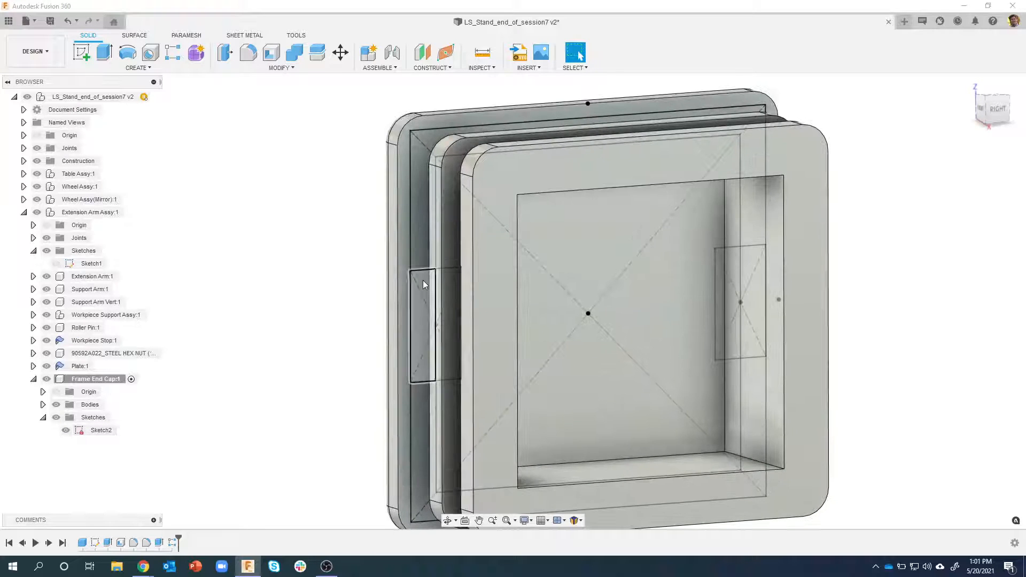
click(422, 280)
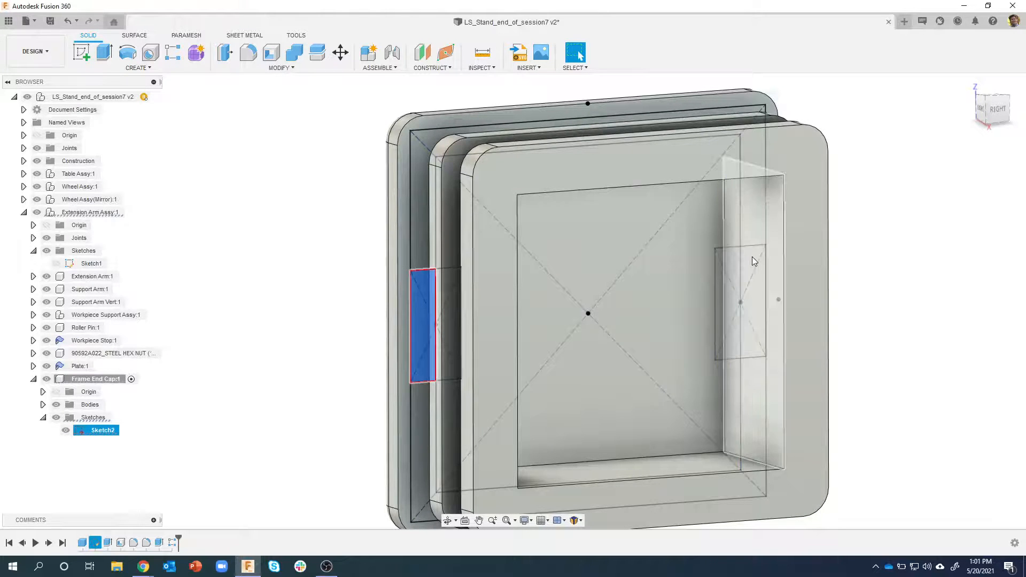
click(752, 255)
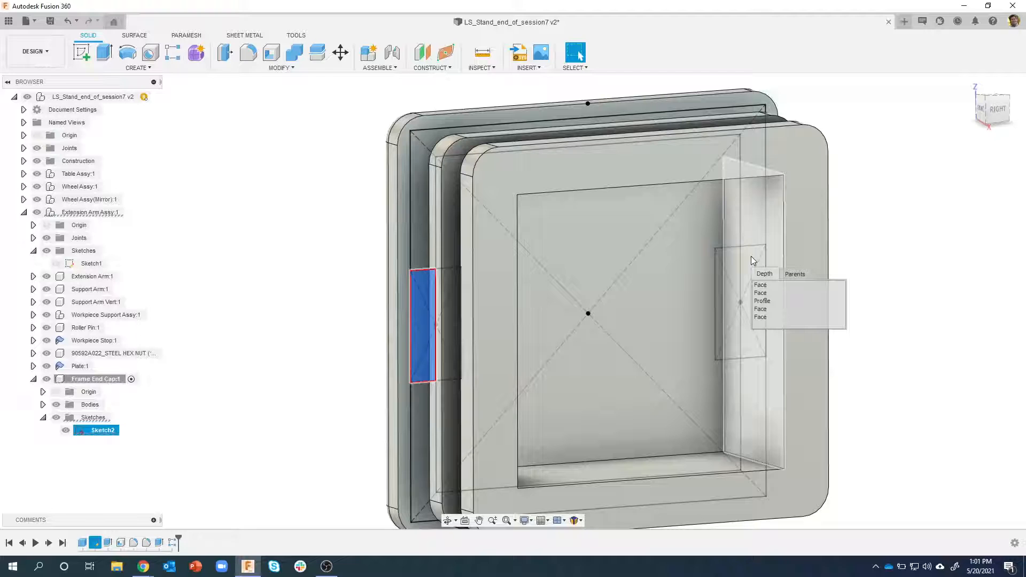
click(763, 306)
right_click(751, 298)
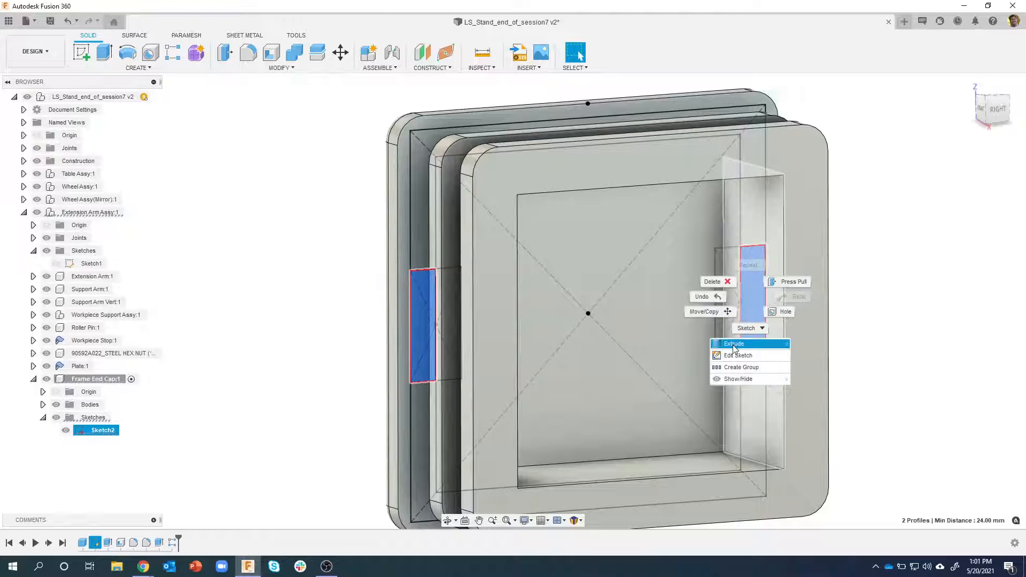
click(734, 347)
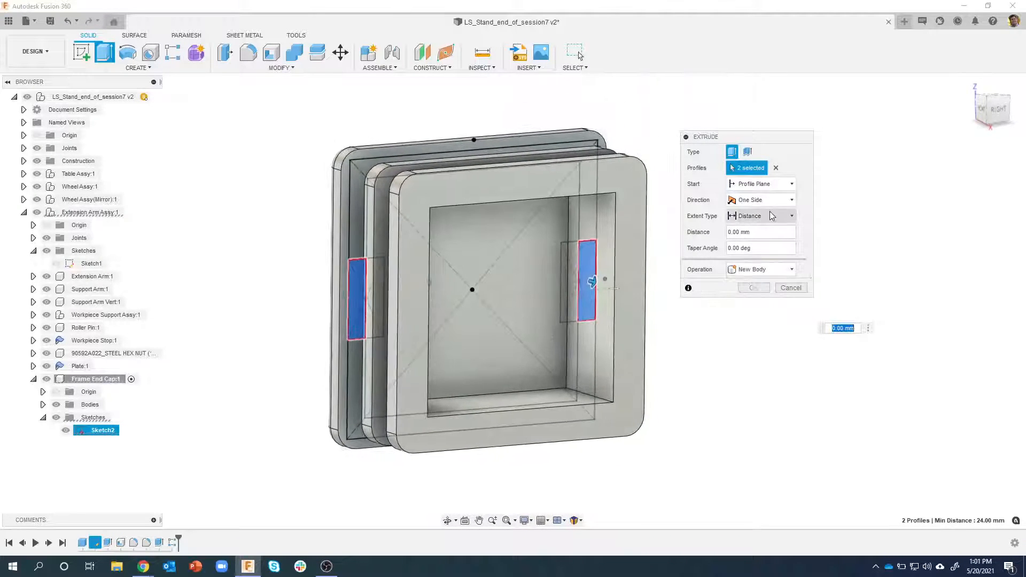
click(760, 216)
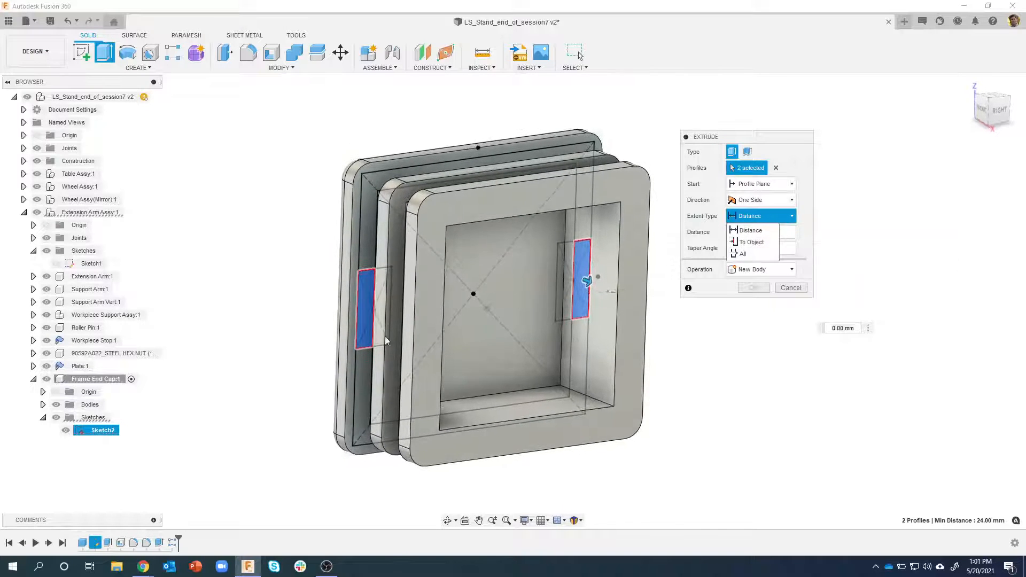
click(752, 242)
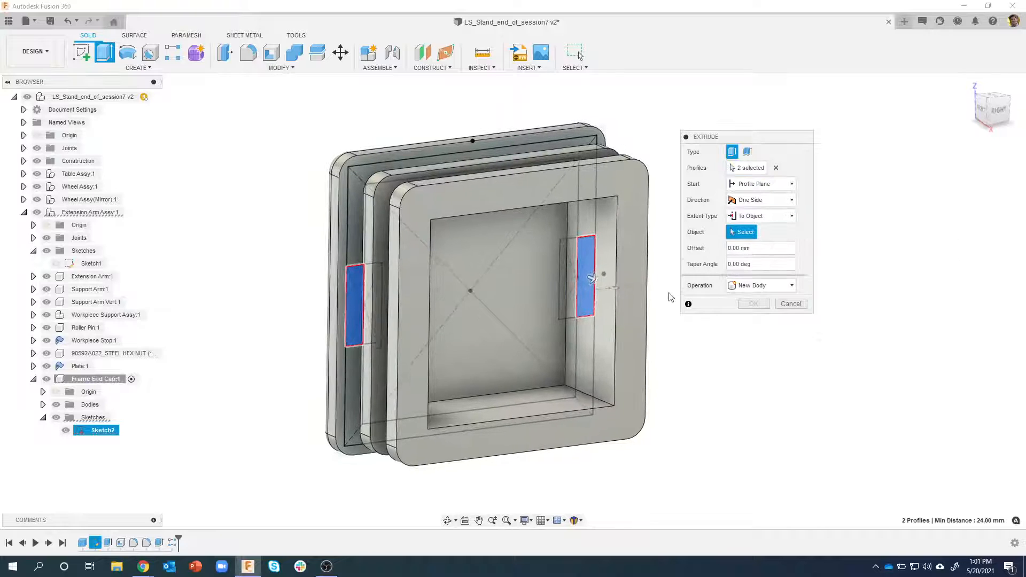
click(626, 317)
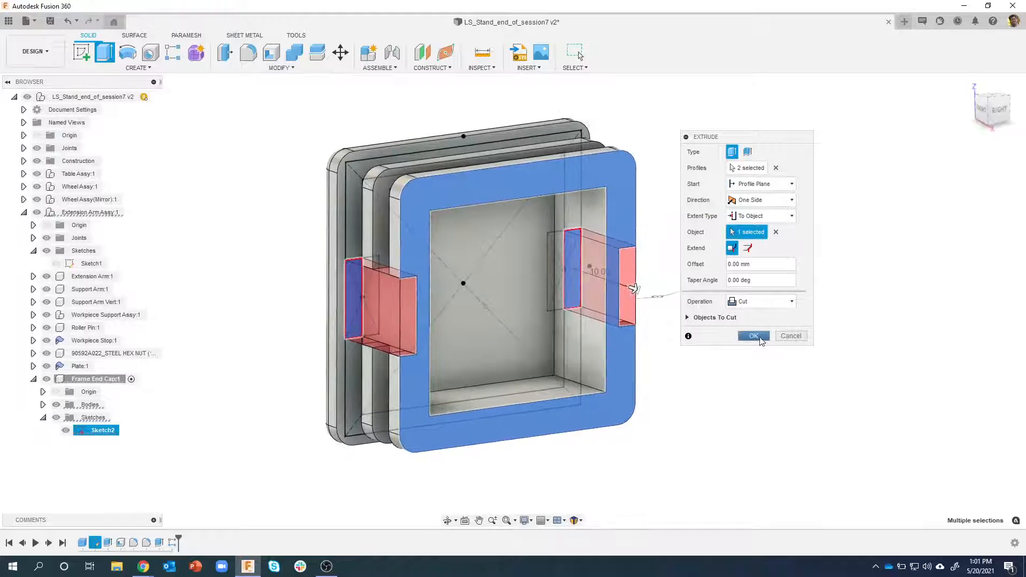
click(754, 336)
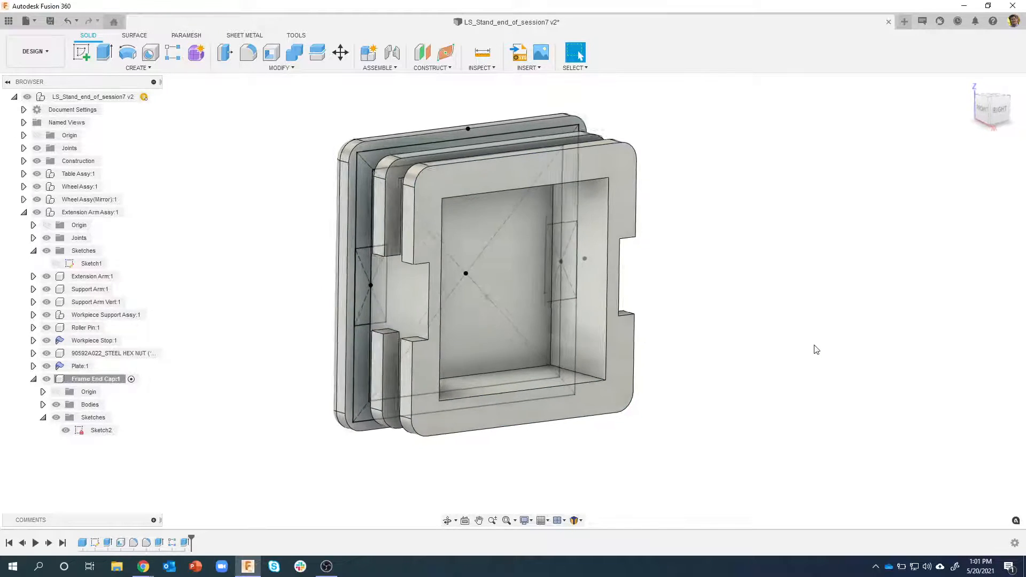
click(66, 431)
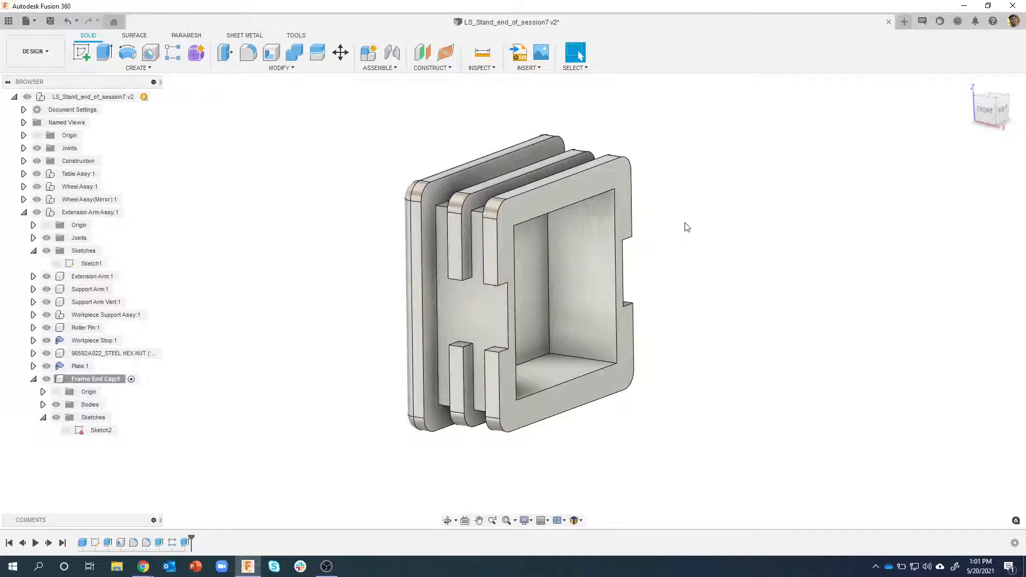
Apply the dark gray appearance already in this design to the Frame End Cap body
key(a)
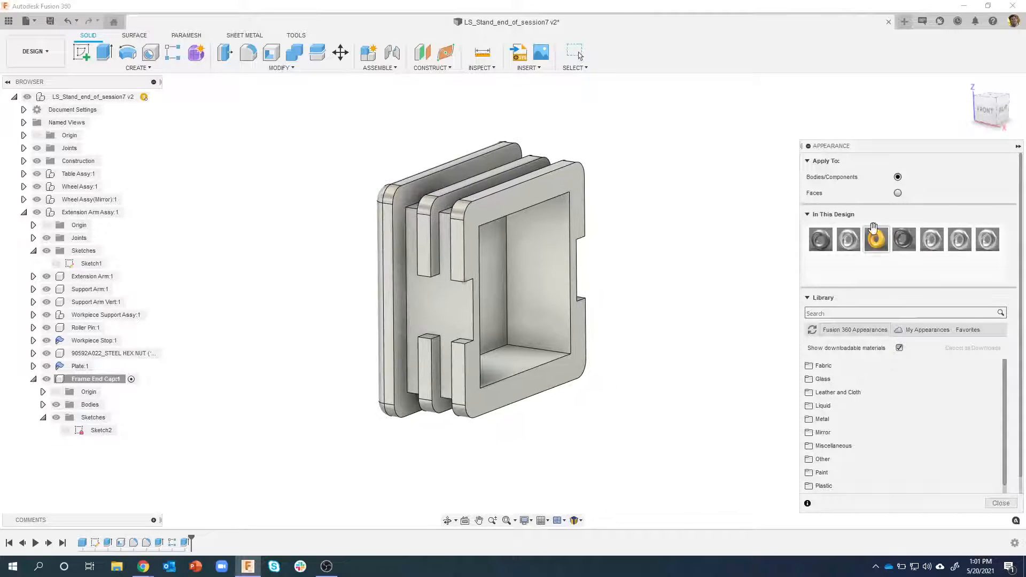
drag(903, 239, 472, 204)
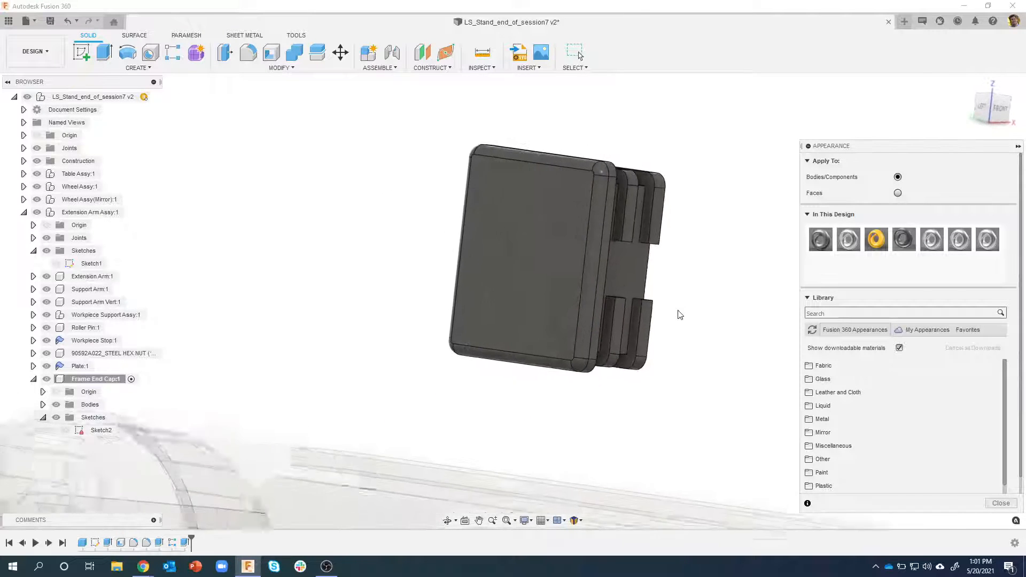
click(1001, 503)
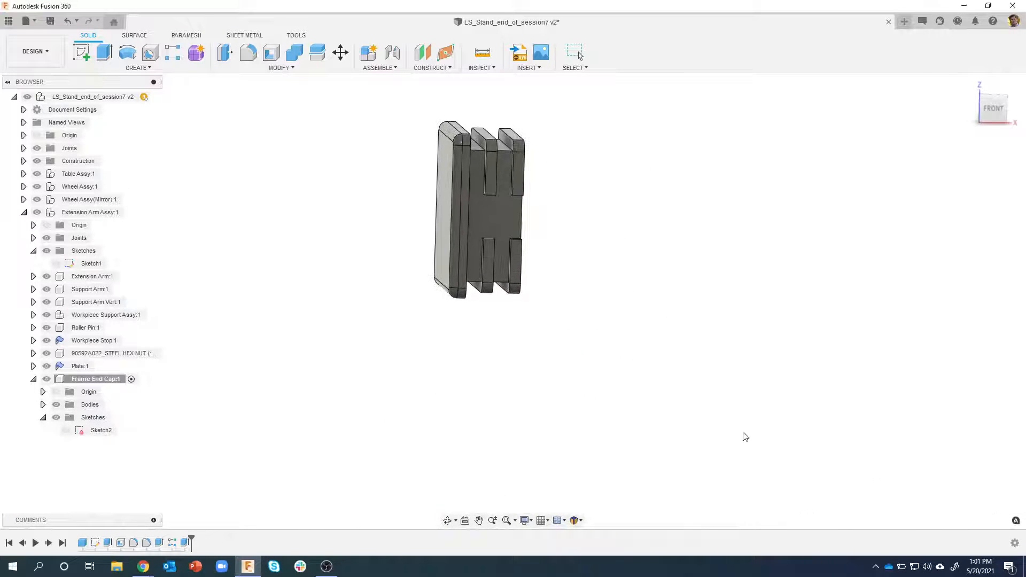
Examine the end cap's position and orientation relative to the extension arm assembly
scroll(594, 309, down, 3)
scroll(609, 268, down, 4)
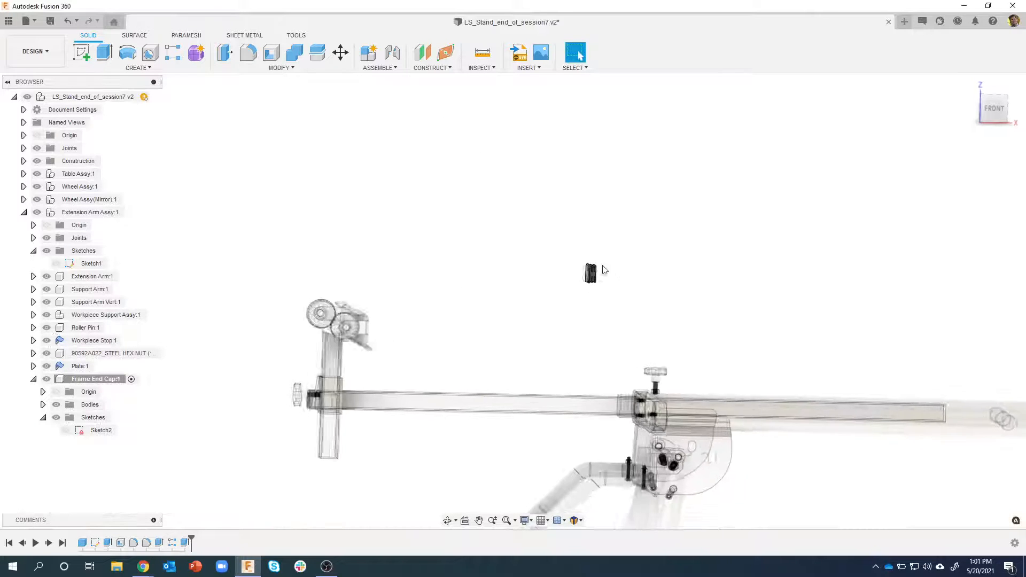
shift+middle_drag(603, 268, 634, 289)
shift+middle_drag(457, 351, 376, 405)
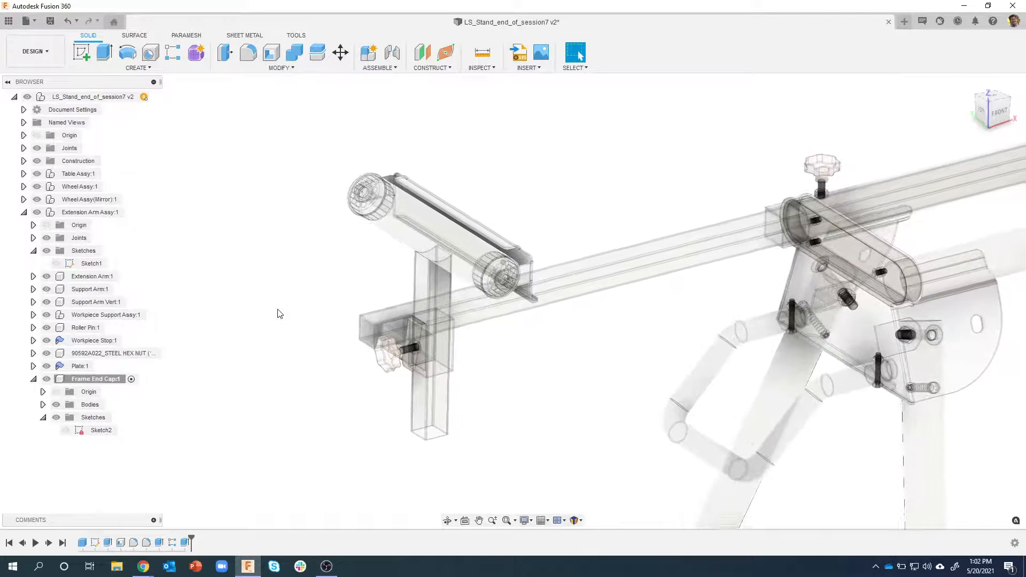
scroll(457, 204, down, 4)
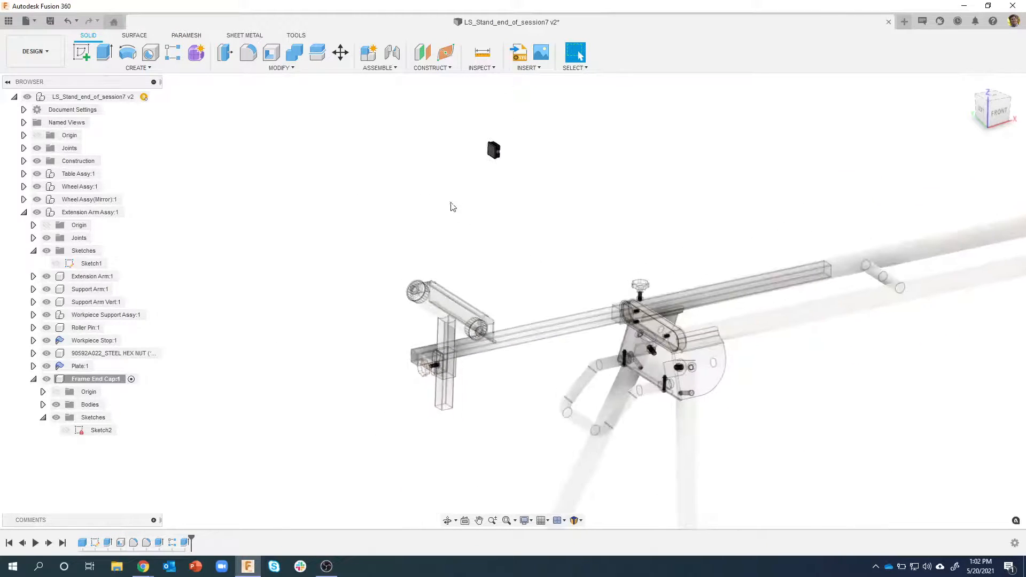
scroll(500, 164, up, 4)
scroll(521, 128, up, 5)
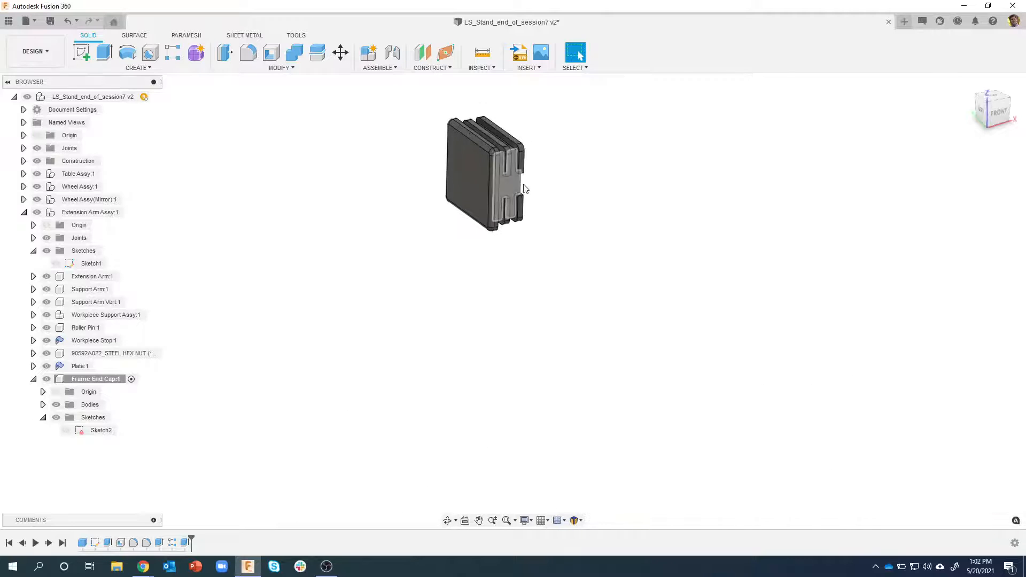
scroll(576, 242, down, 4)
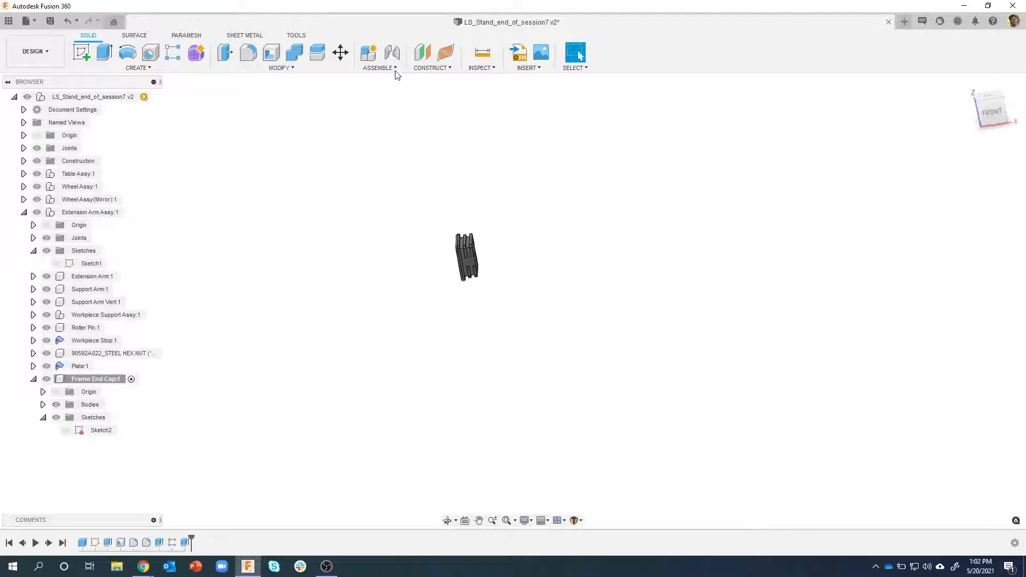
Start a rigid joint and place its first origin at the center of the Frame End Cap flange's inner face
click(391, 53)
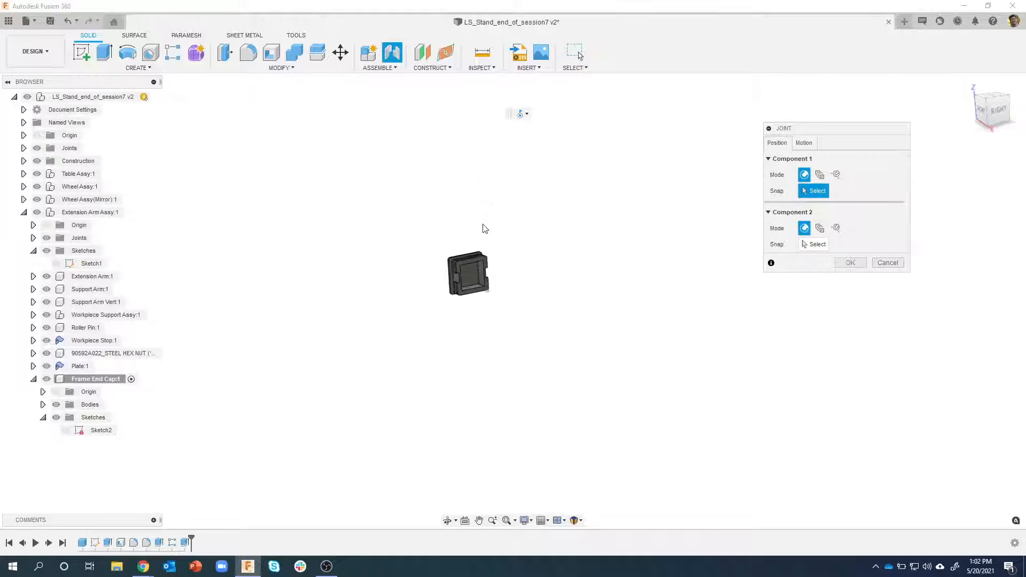
click(803, 145)
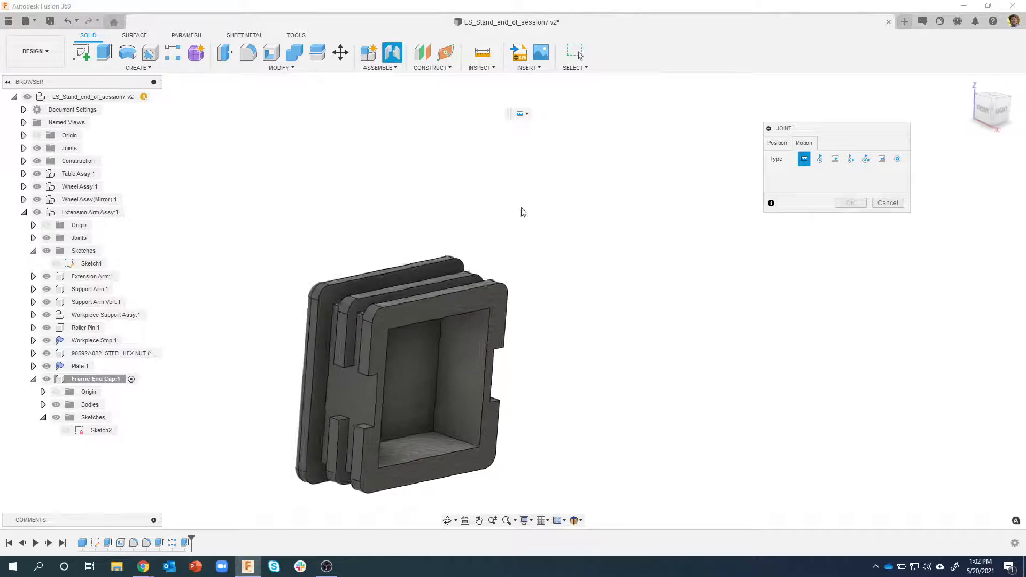
scroll(380, 230, up, 2)
shift+middle_drag(357, 271, 334, 299)
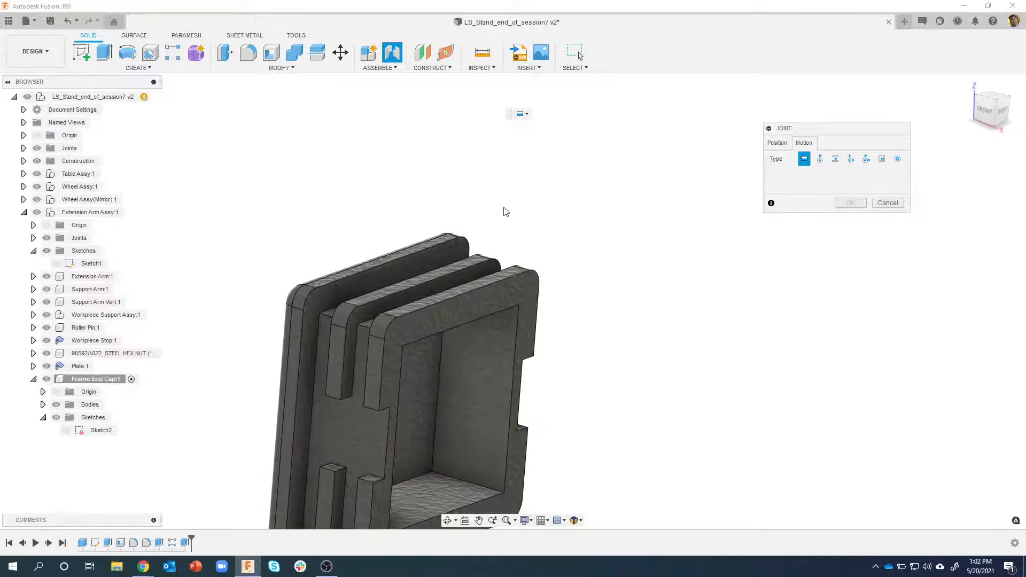
click(776, 143)
shift+middle_drag(583, 167, 335, 220)
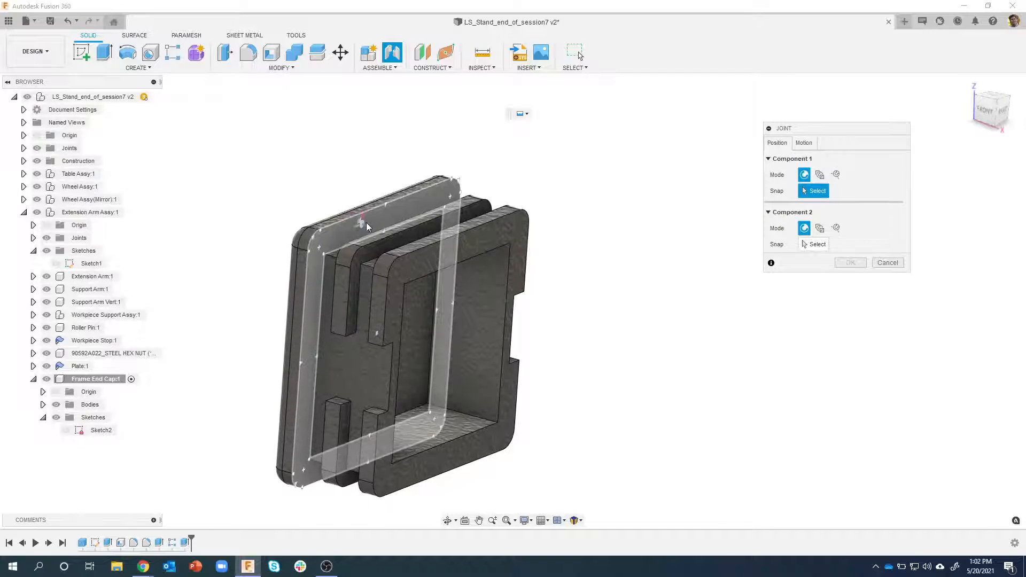
shift+middle_drag(358, 224, 340, 225)
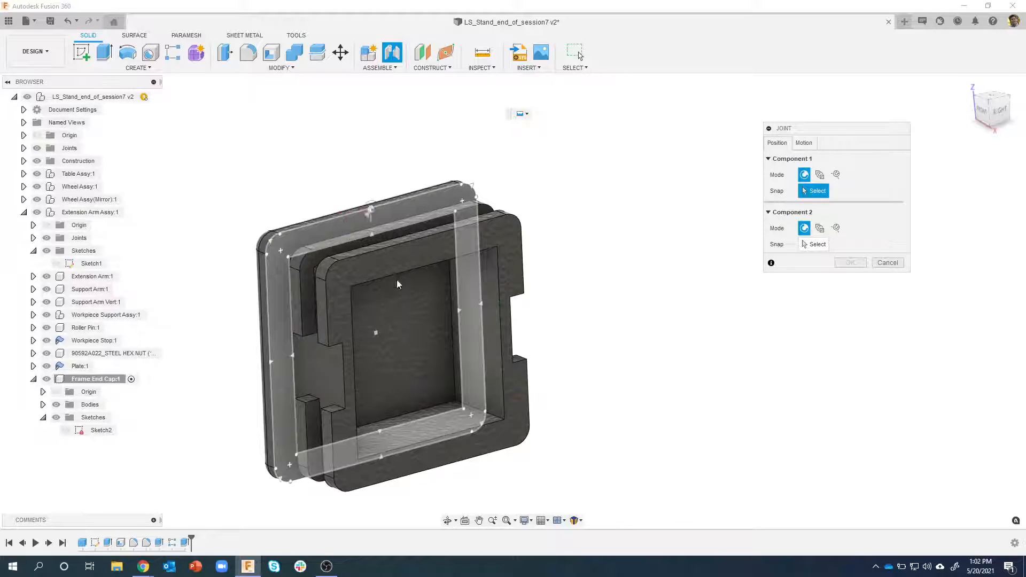
click(378, 334)
shift+middle_drag(410, 351, 432, 192)
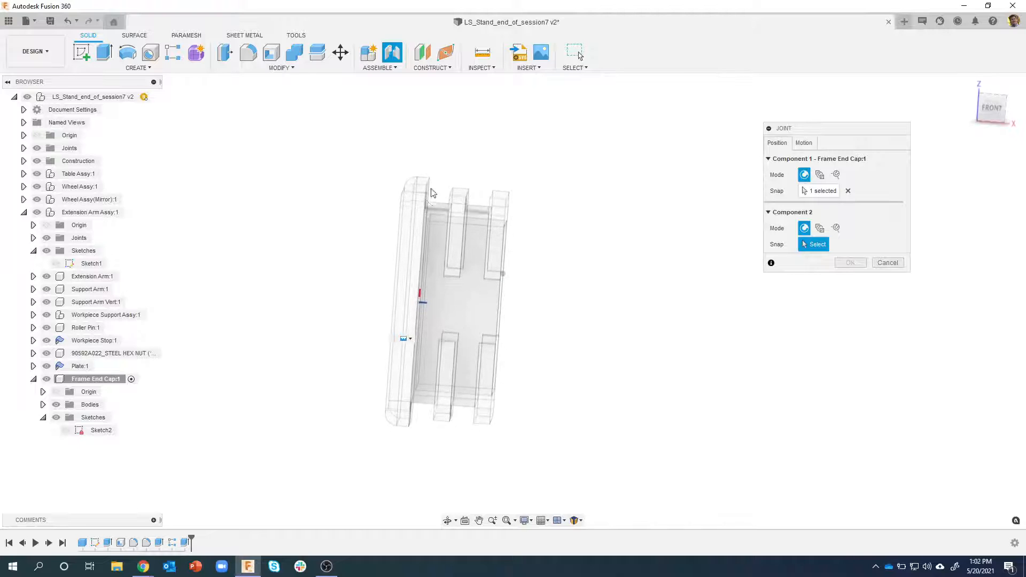
Place the joint's second origin at the center of the Extension Arm square tube's open end
scroll(496, 345, down, 10)
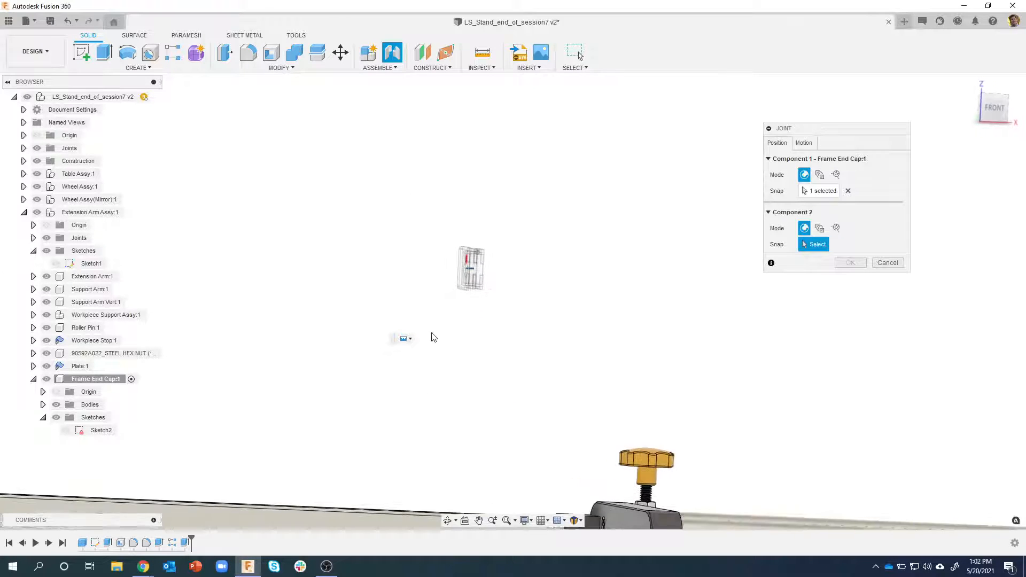
shift+middle_drag(393, 280, 325, 337)
scroll(409, 321, up, 6)
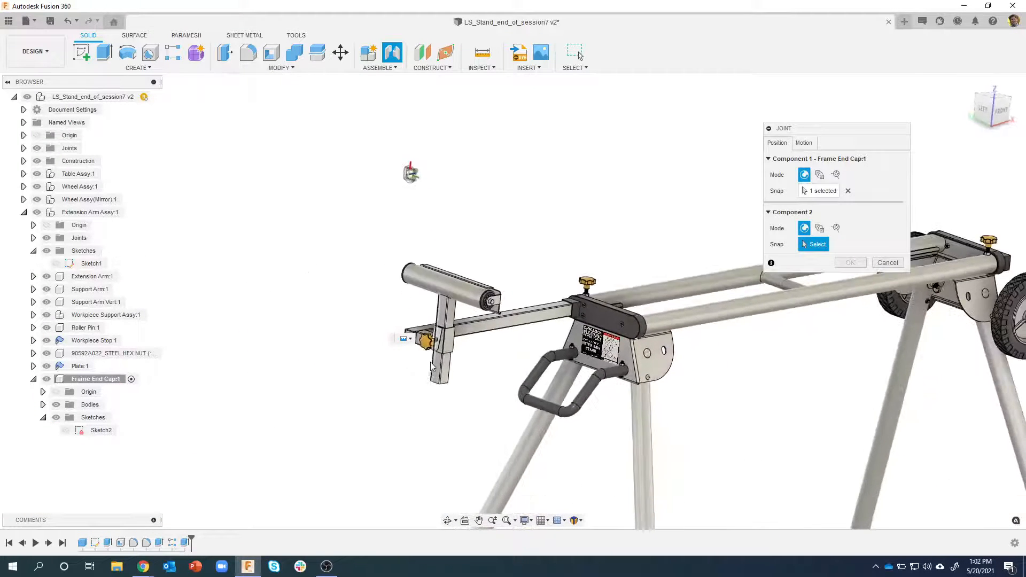
scroll(409, 321, up, 8)
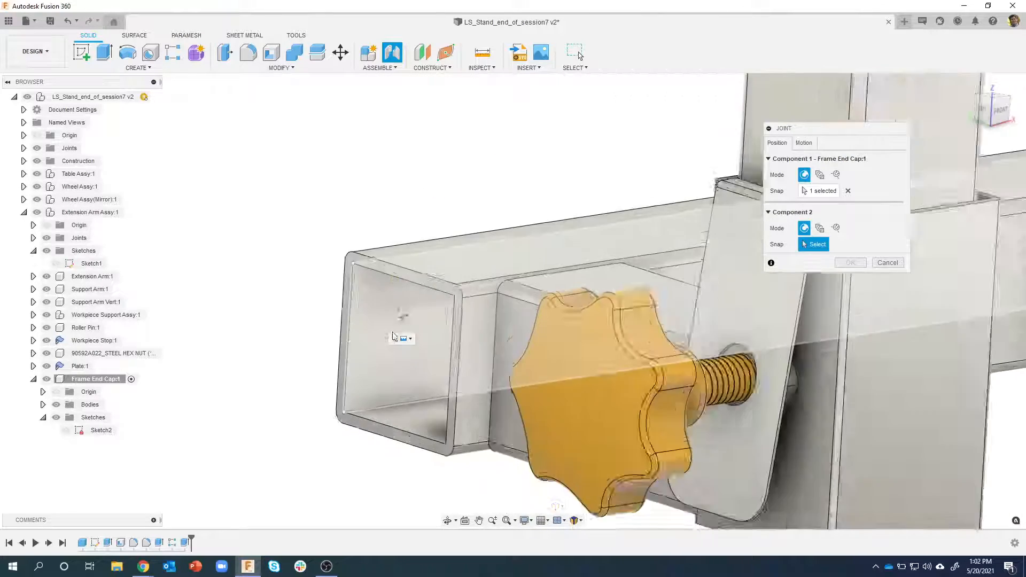
shift+middle_drag(405, 287, 344, 319)
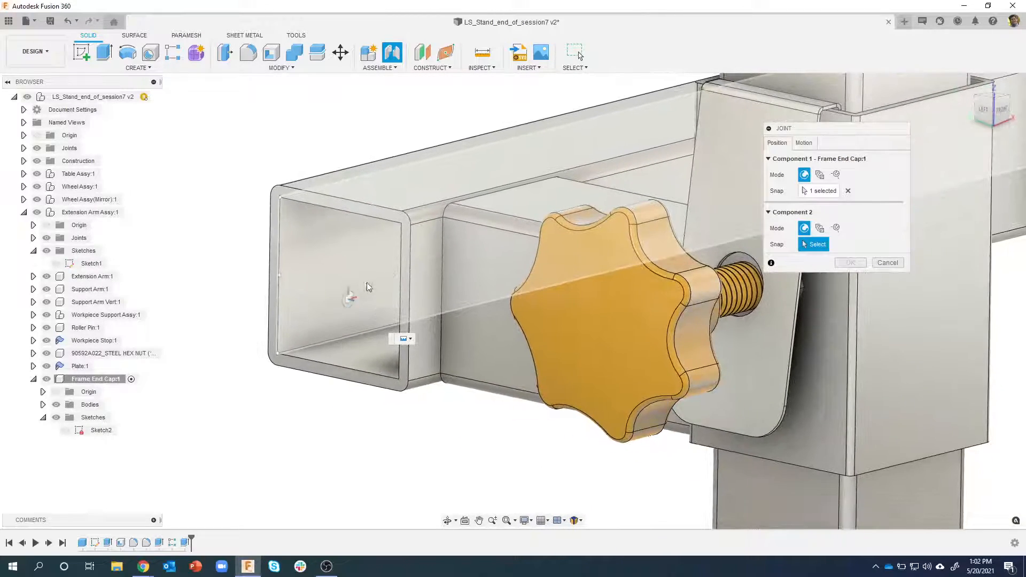
scroll(362, 283, up, 3)
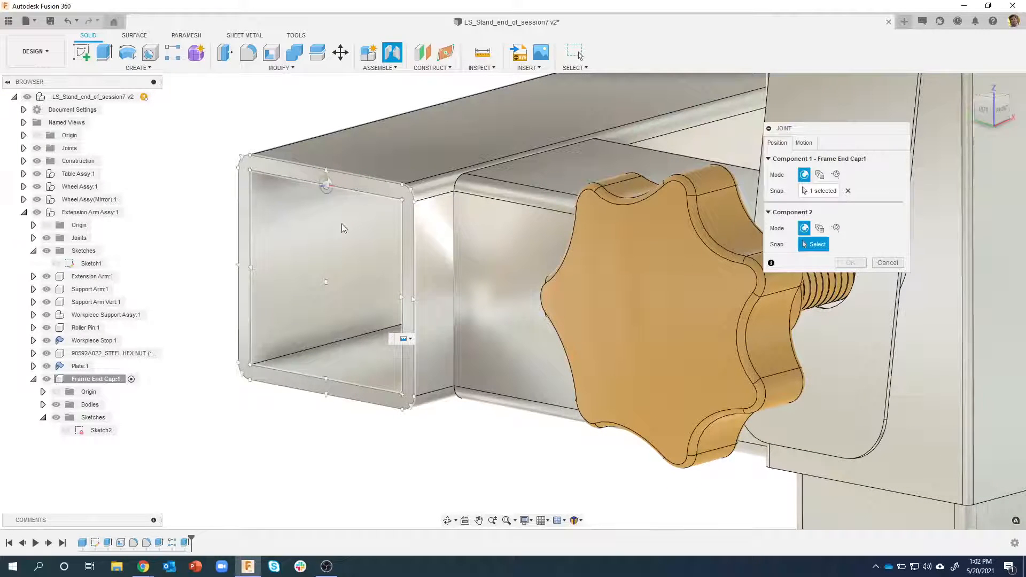
click(326, 279)
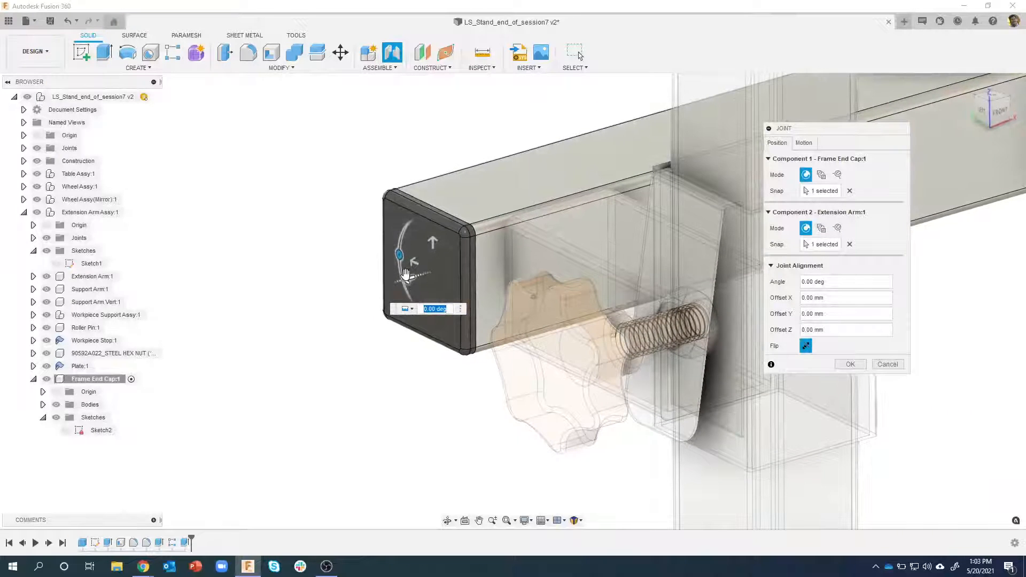
Try offsetting the end cap along the tube axis, set the Z offset back to 0 mm, and finish the joint
drag(344, 299, 404, 281)
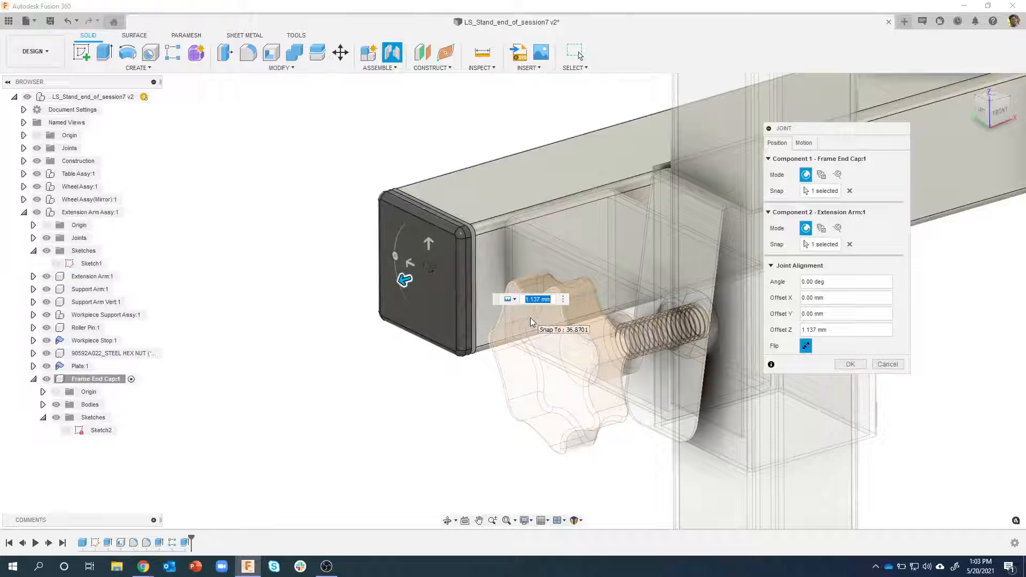
text(0)
click(850, 365)
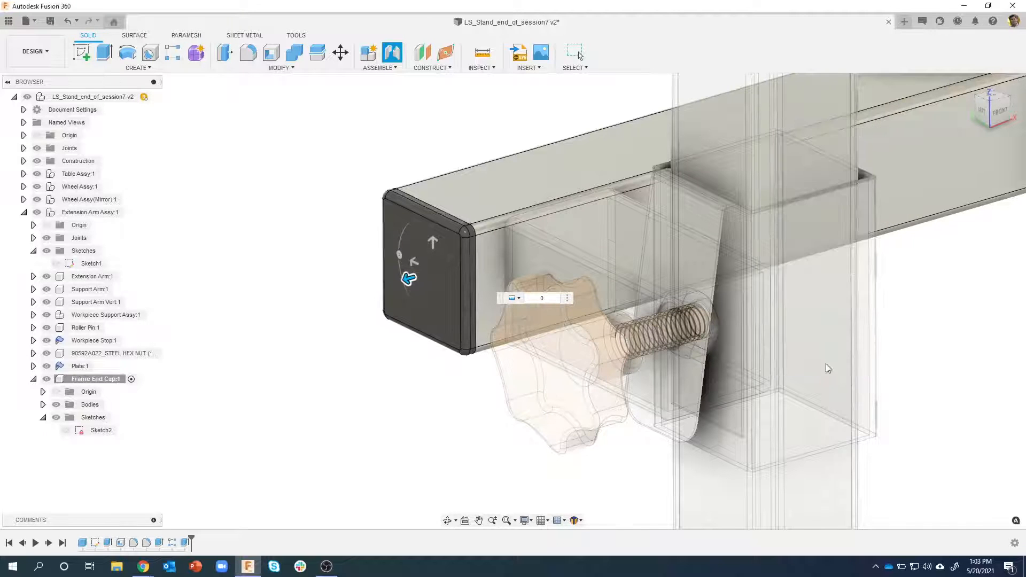
Make the top-level stand assembly the active component
scroll(539, 339, down, 10)
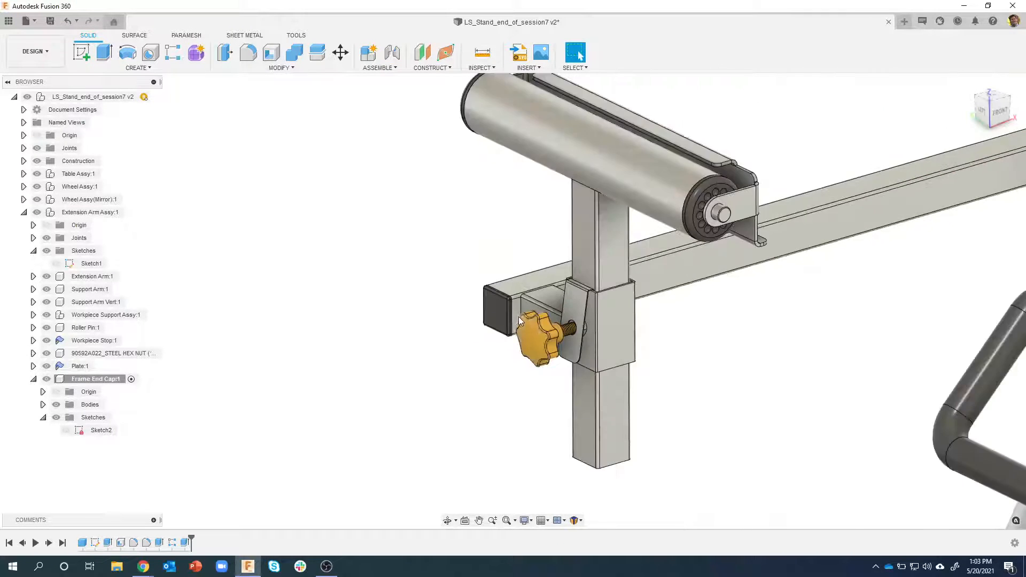
scroll(405, 264, down, 4)
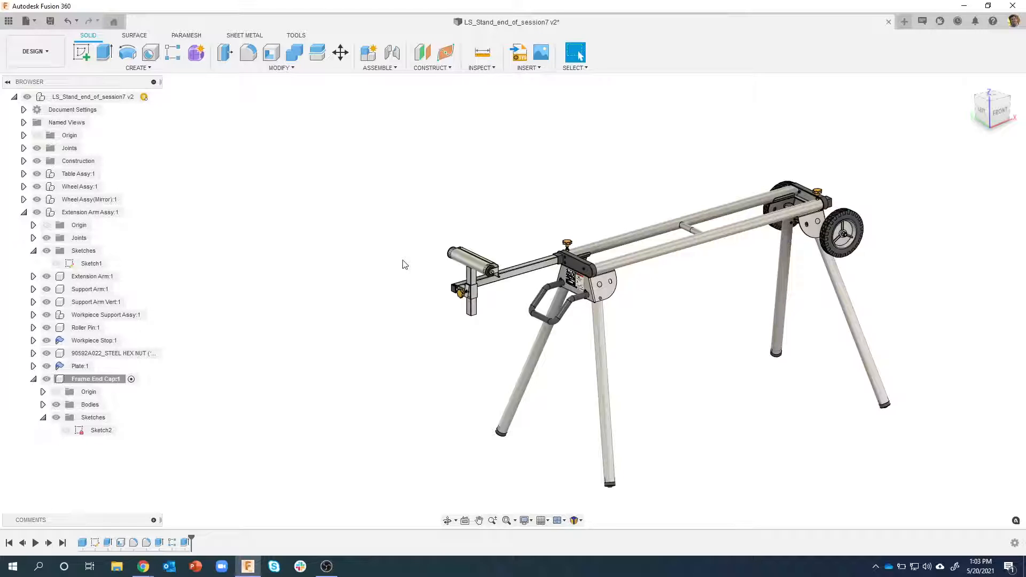
shift+middle_drag(387, 248, 210, 263)
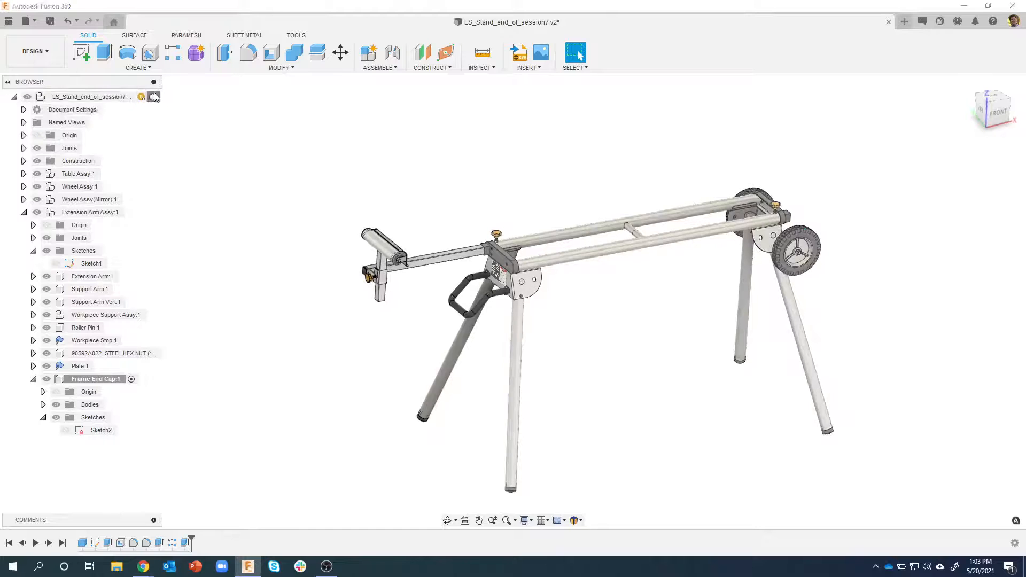
click(152, 97)
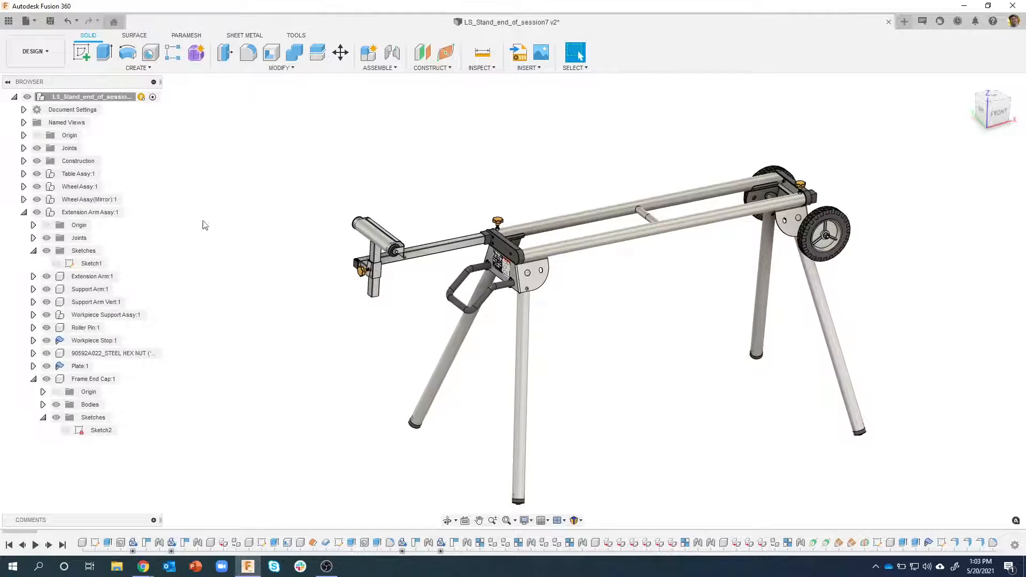
Start a Move/Copy of the Extension Arm Assy component with Create Copy enabled
click(94, 213)
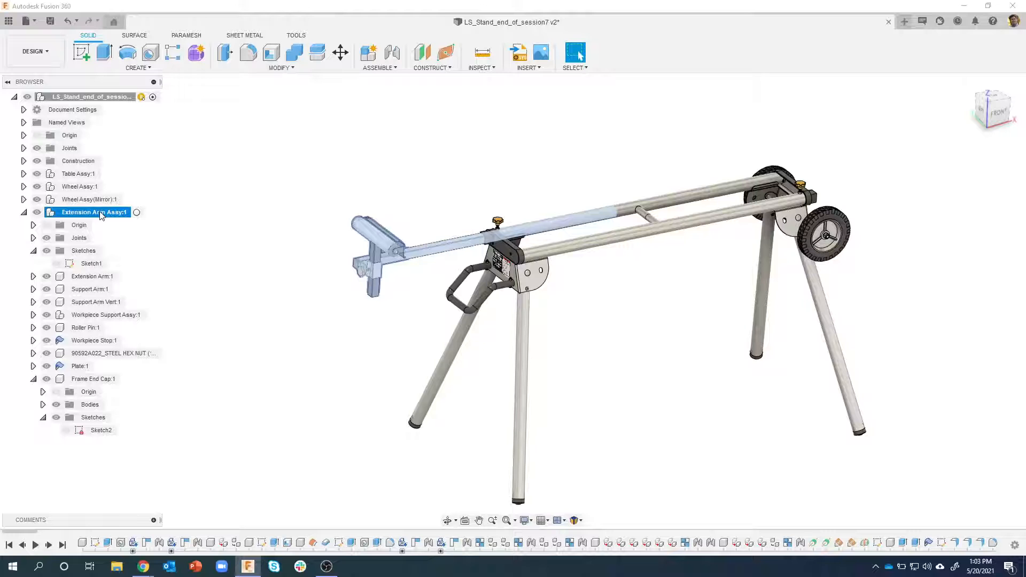
right_click(101, 215)
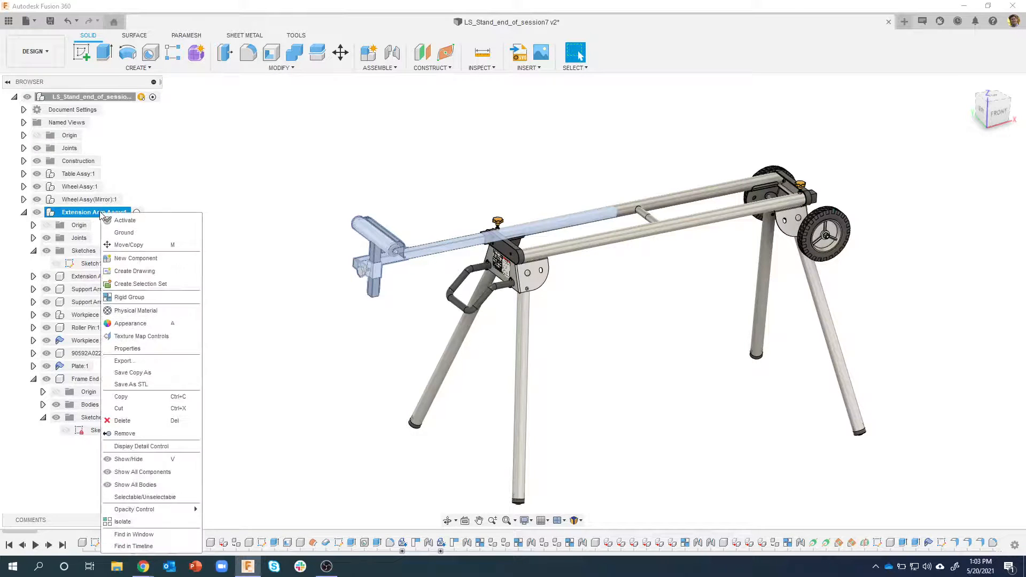
click(128, 245)
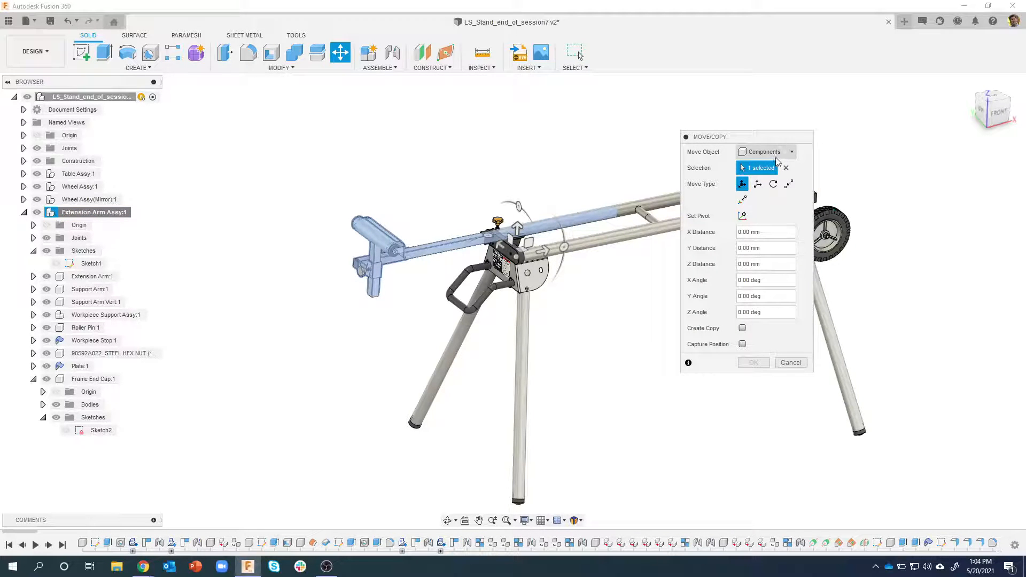
click(744, 330)
middle_drag(654, 285, 600, 296)
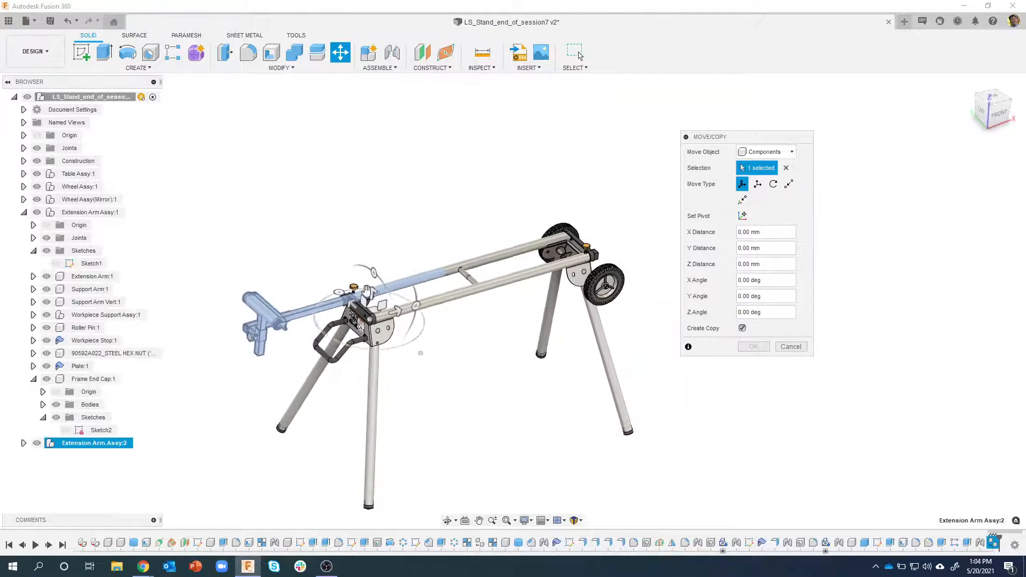
Rotate the copied arm 180° about Z and place it beyond the wheel end, about -1847 mm in X and -170 mm in Y
drag(336, 303, 408, 370)
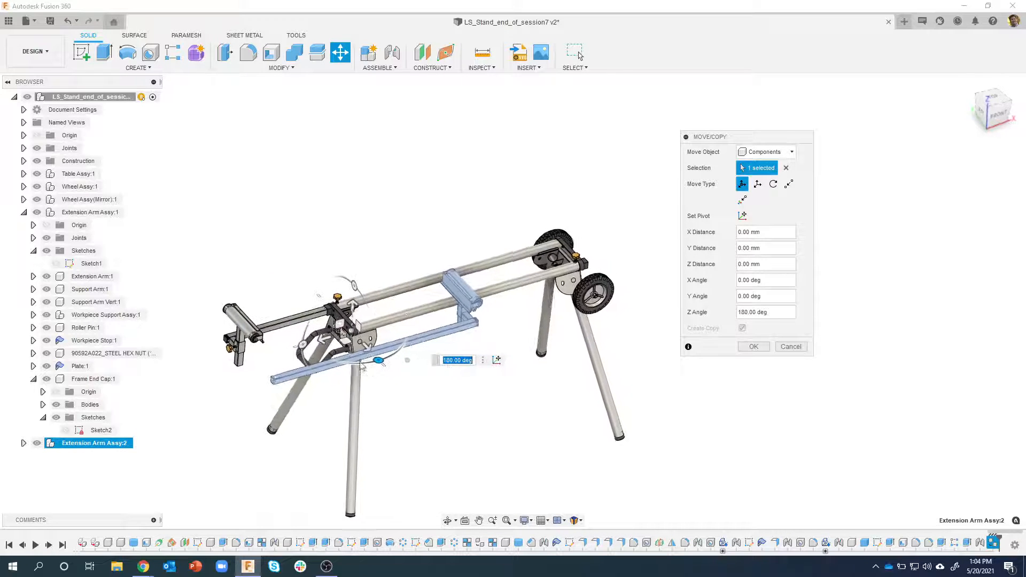
drag(344, 354, 609, 268)
drag(746, 143, 810, 135)
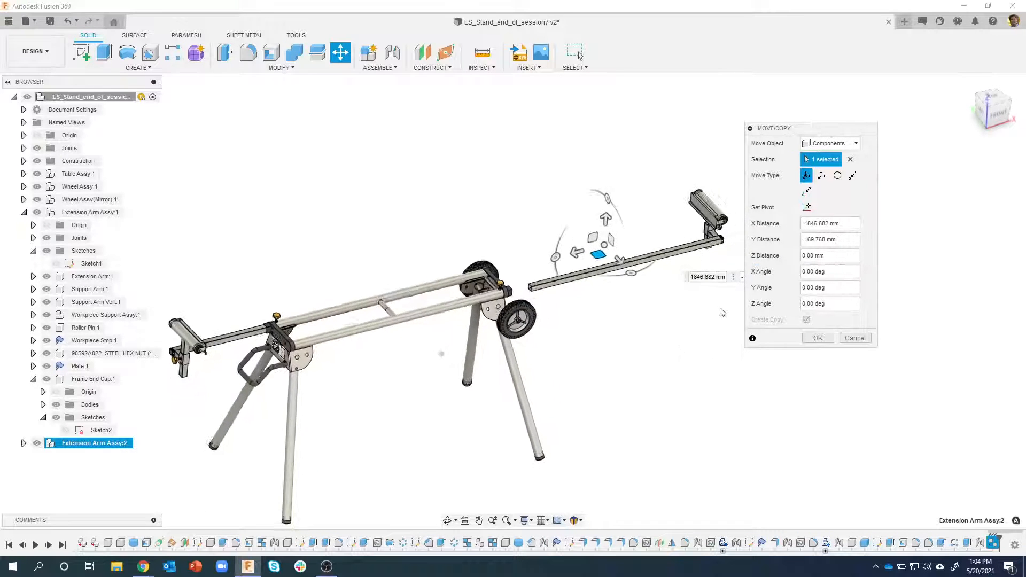
click(818, 337)
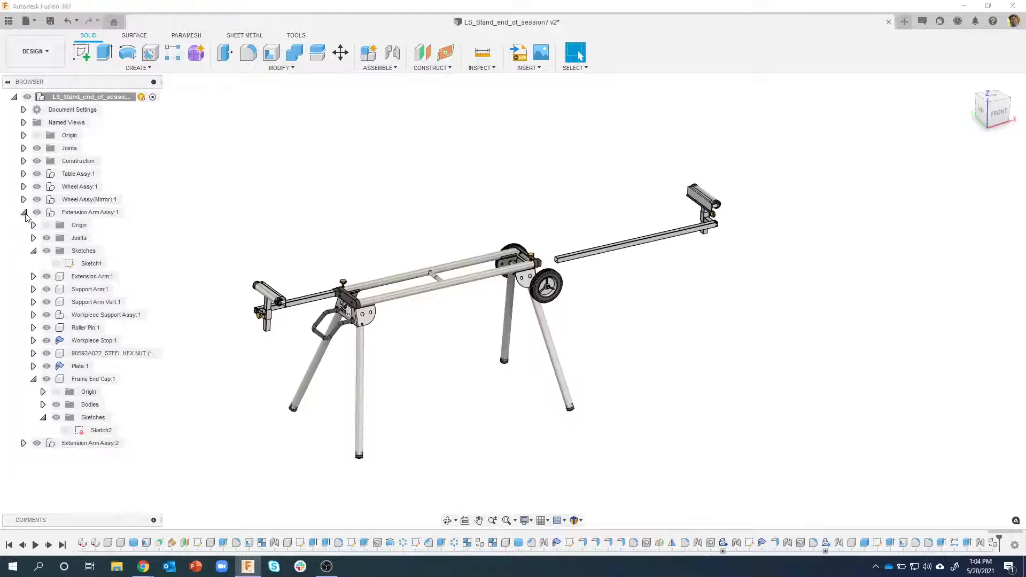
click(24, 212)
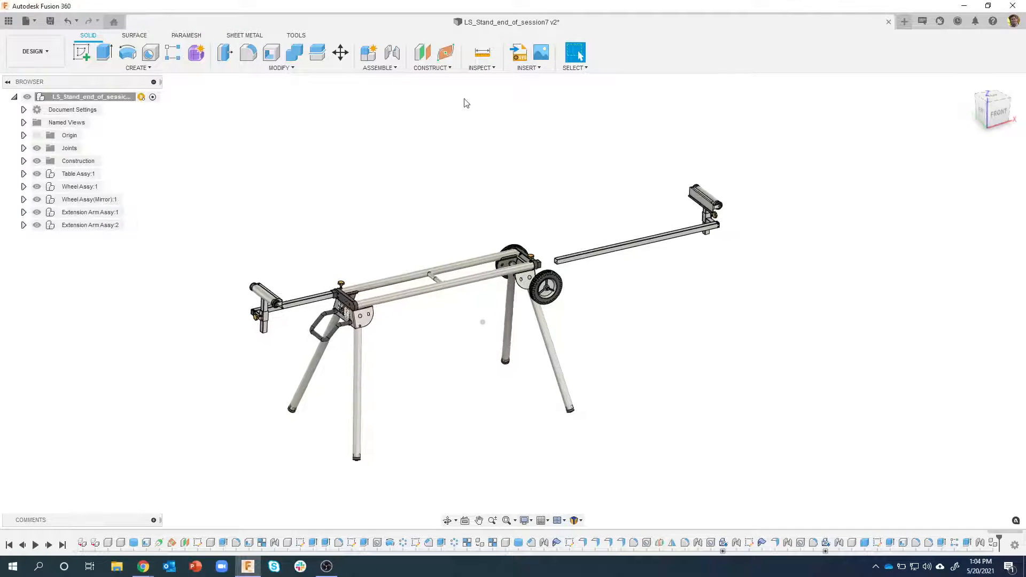
Start a new joint with the Slider motion type
click(396, 55)
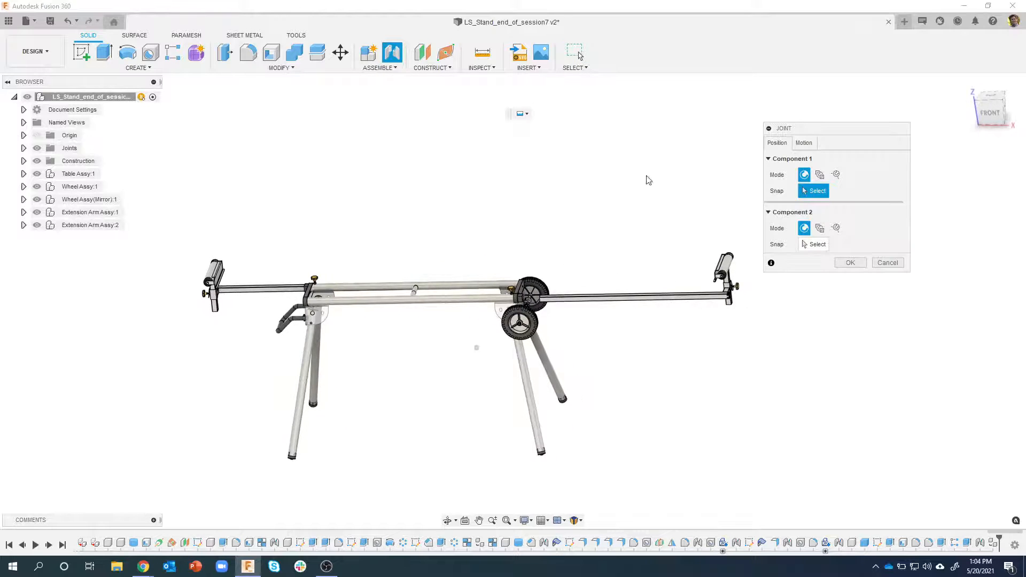
click(804, 143)
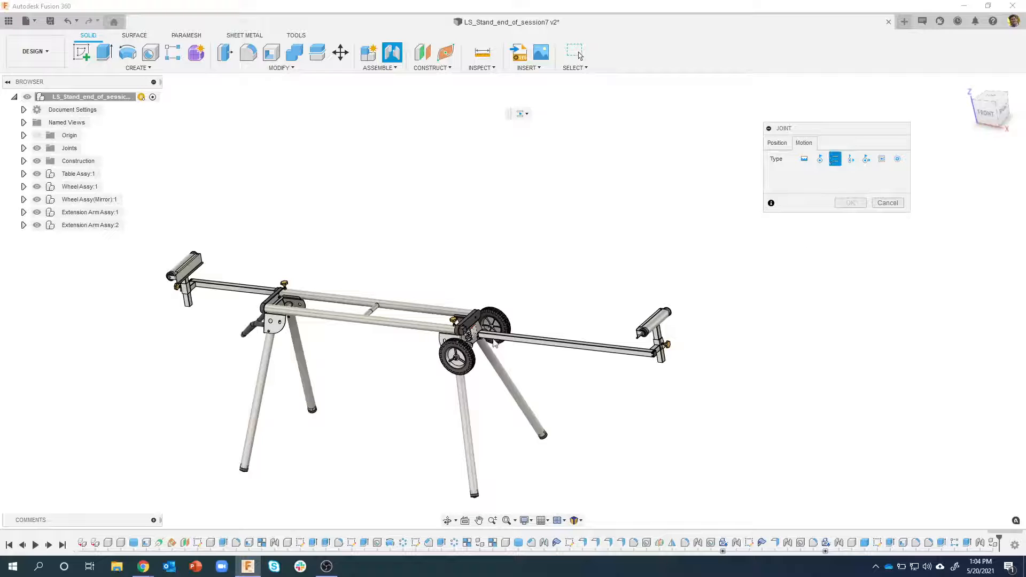
click(777, 144)
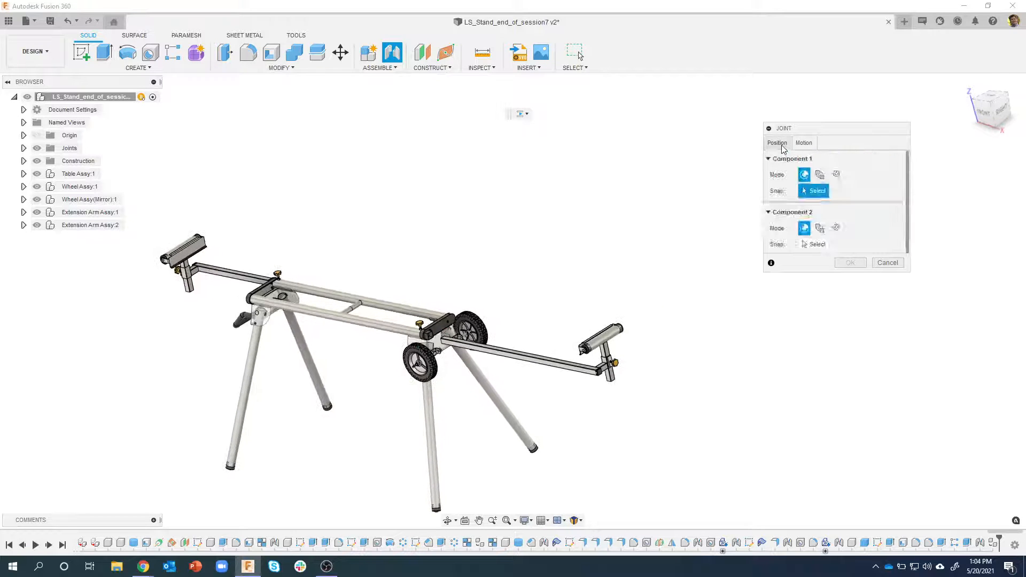
Define the first joint origin between two opposite side faces of the copied extension arm's tube, snapped to the side face's center
scroll(474, 354, up, 5)
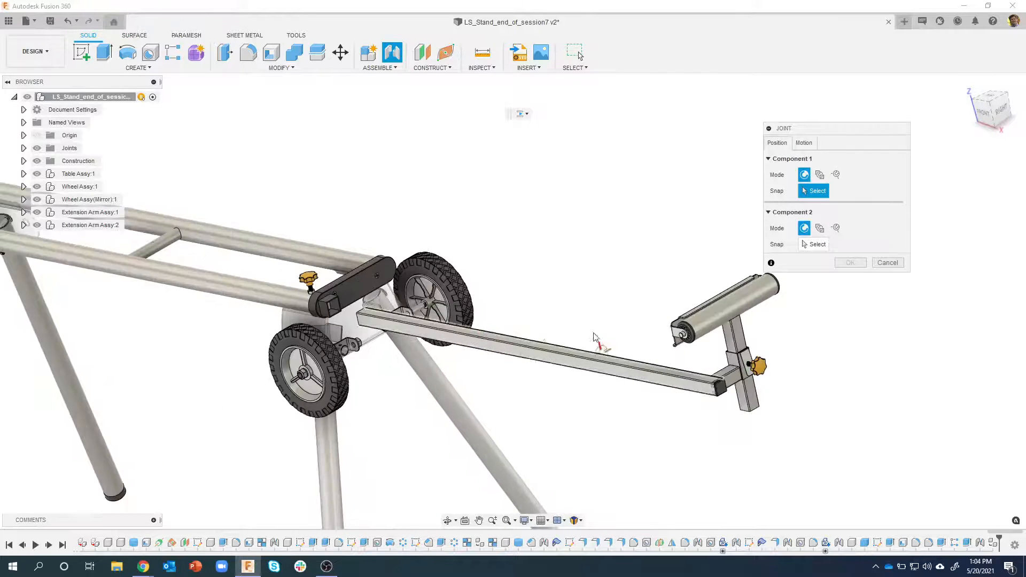
scroll(515, 370, up, 3)
scroll(516, 370, up, 2)
scroll(418, 329, up, 3)
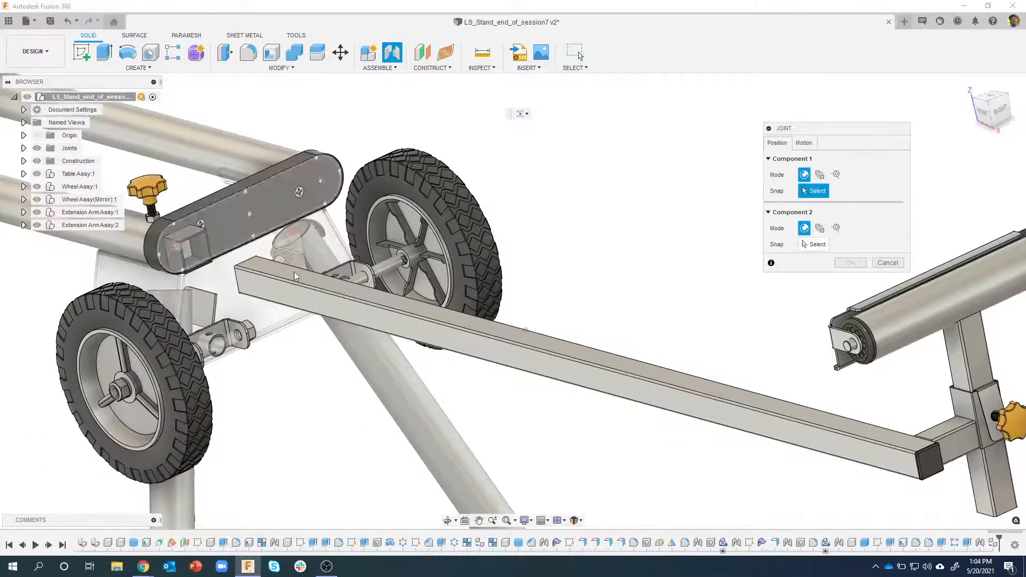
shift+middle_drag(550, 316, 628, 294)
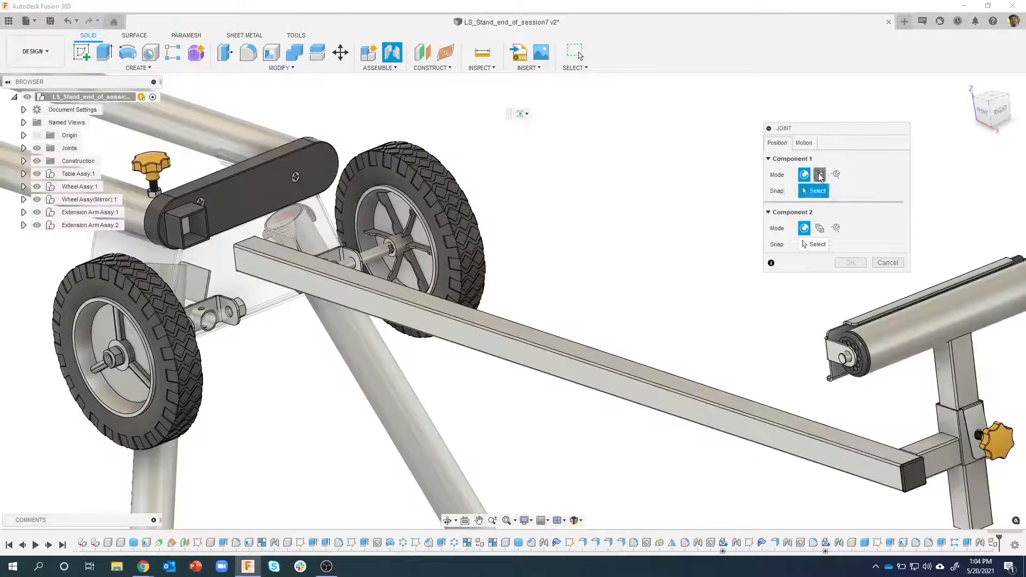
click(820, 175)
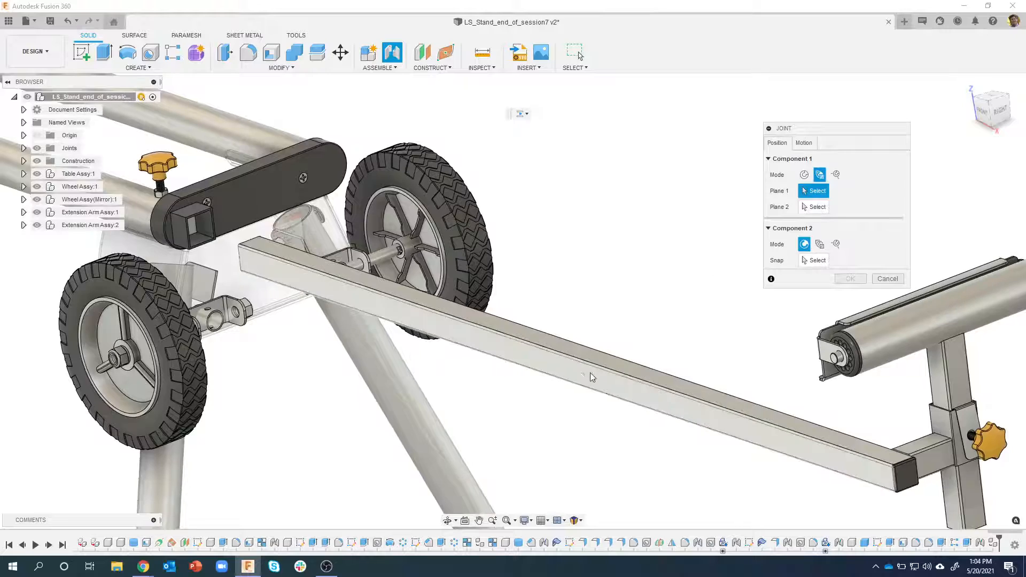
click(576, 374)
shift+middle_drag(573, 374, 460, 264)
click(502, 323)
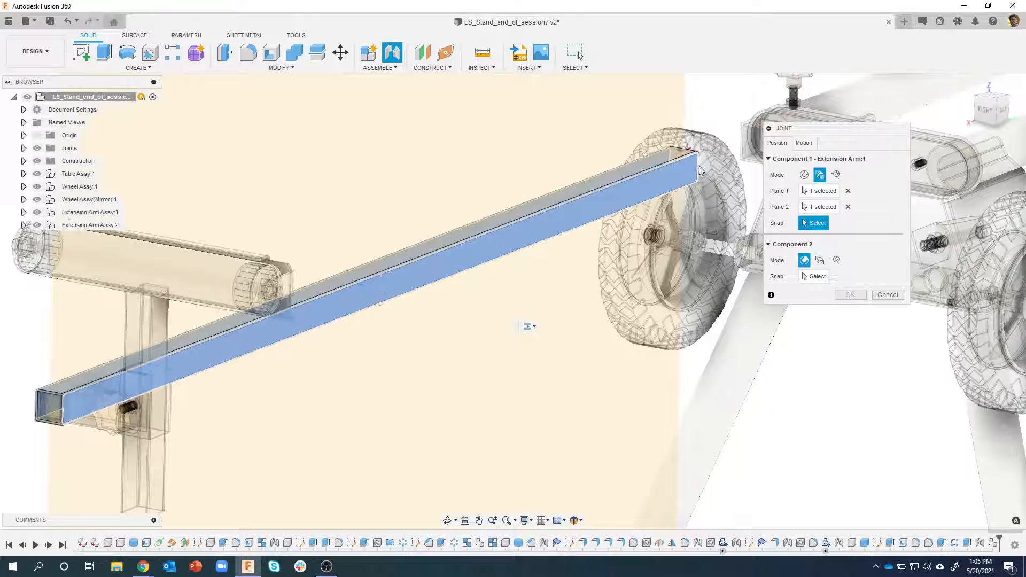
click(381, 289)
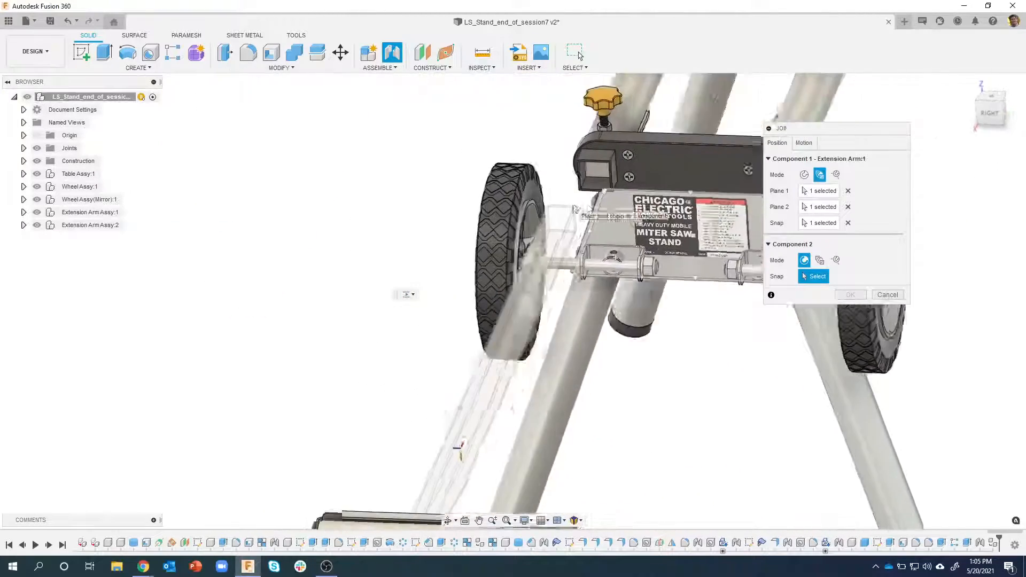
Define the second joint origin between two opposite inner side faces of the wheel-end cap cover's square socket, snapped to the side face's center
scroll(605, 188, up, 5)
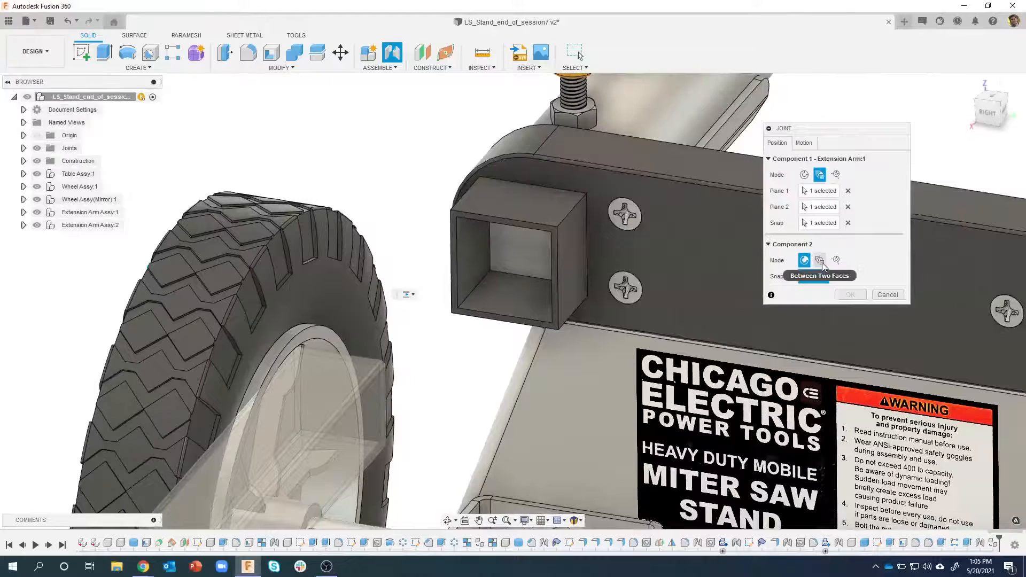
click(820, 260)
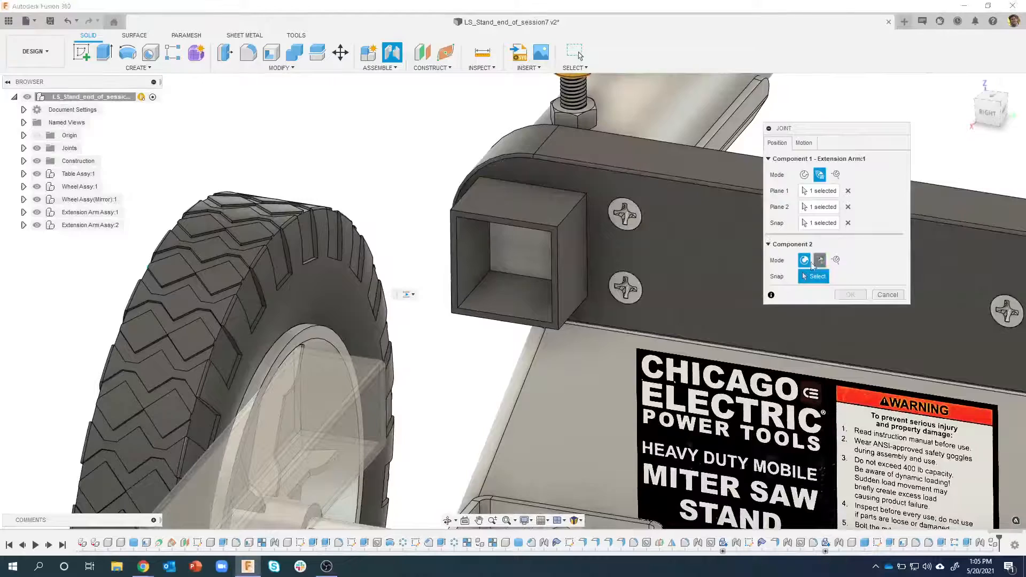
click(475, 256)
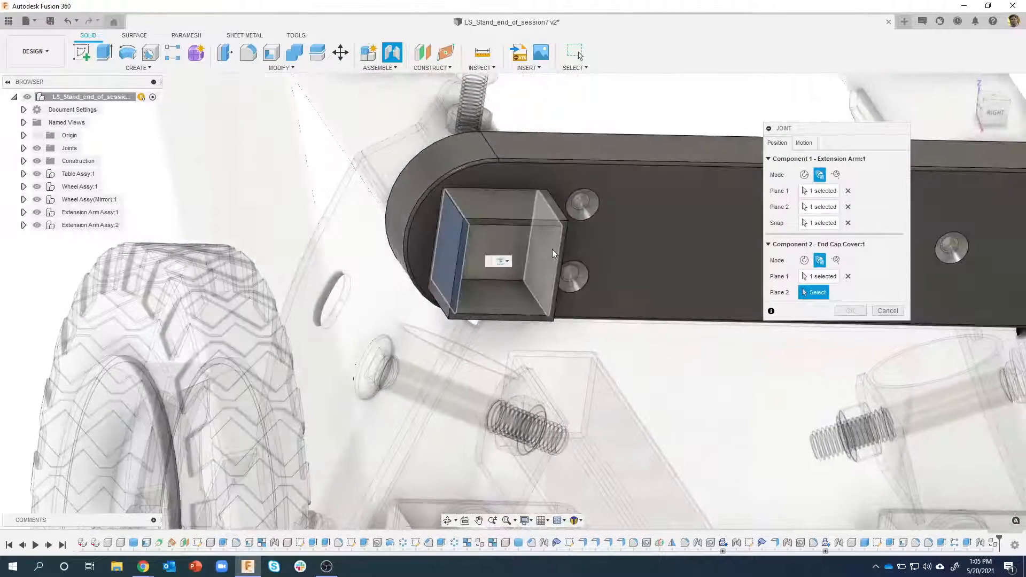
click(552, 249)
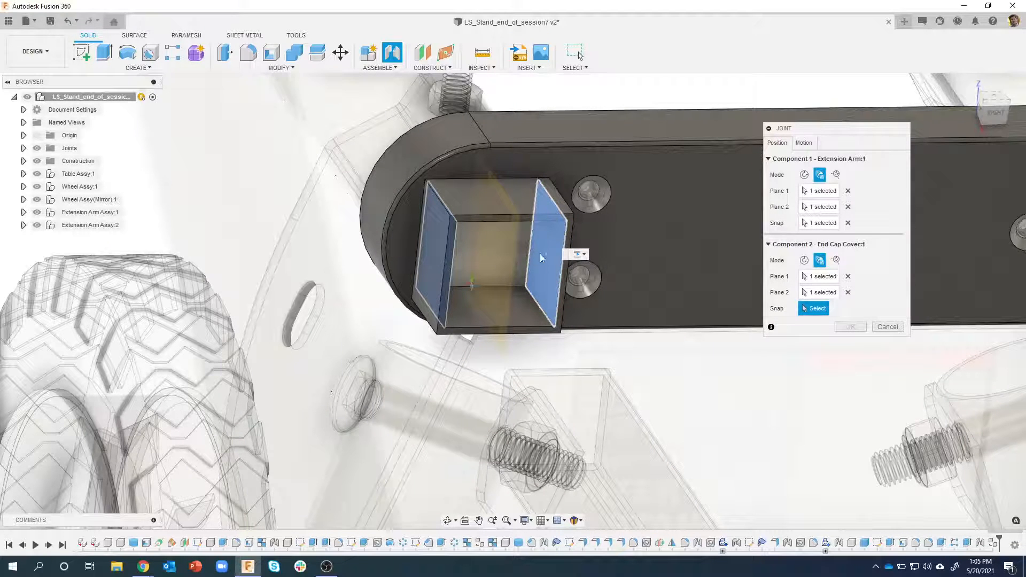
click(546, 254)
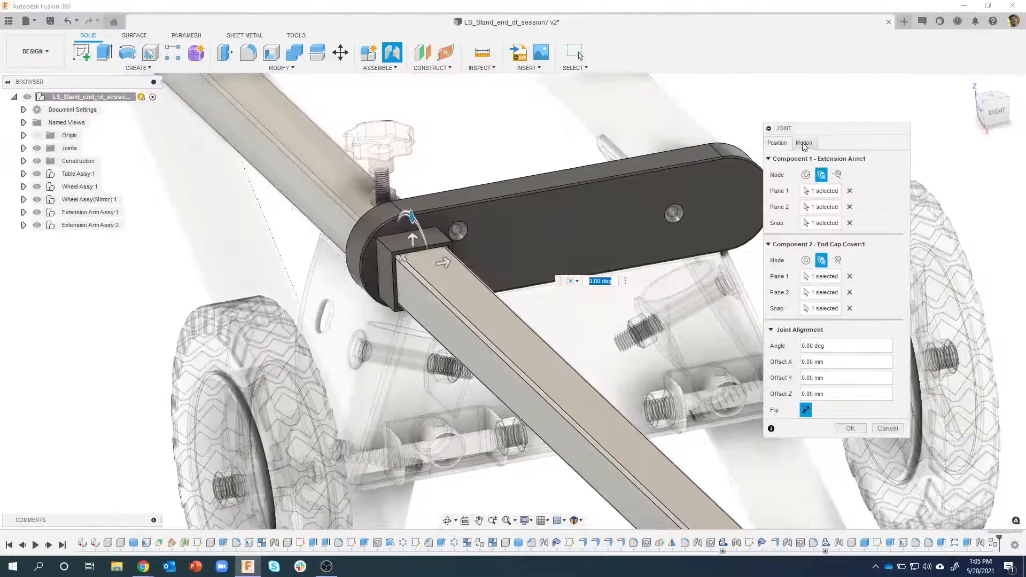
Keep the joint's slide direction on the X Axis and complete the slider joint
click(804, 145)
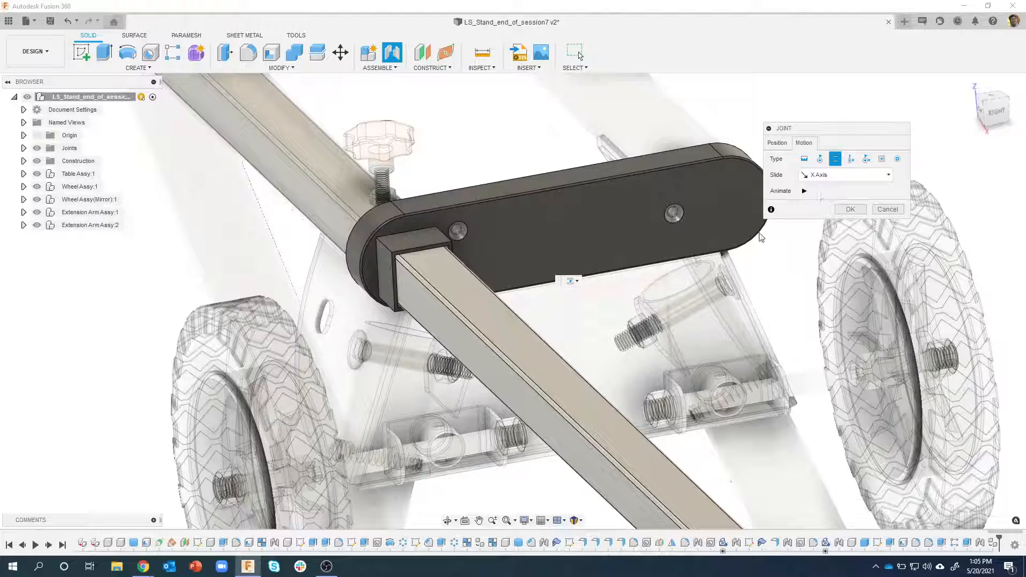
scroll(695, 257, down, 5)
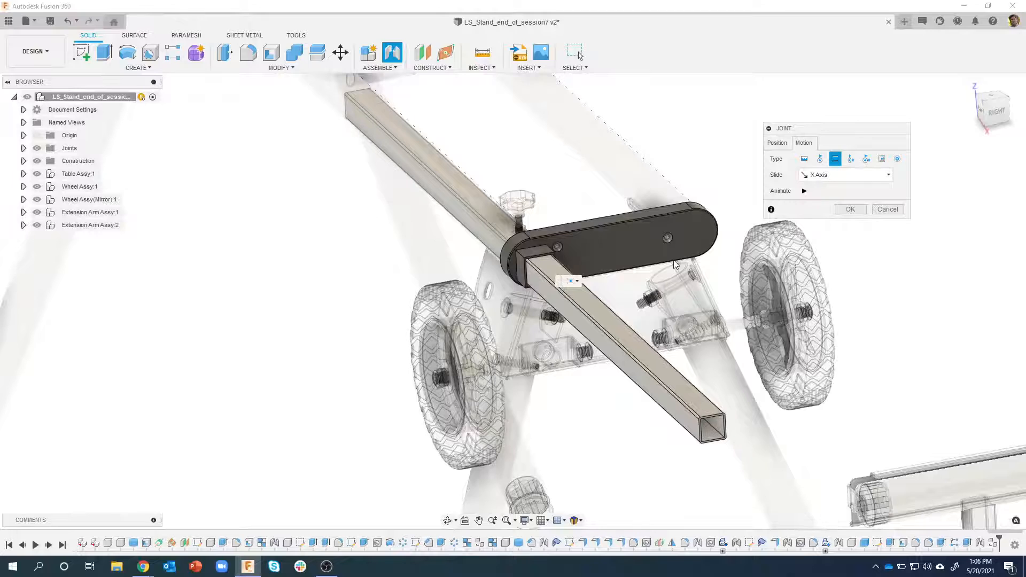
scroll(749, 227, down, 3)
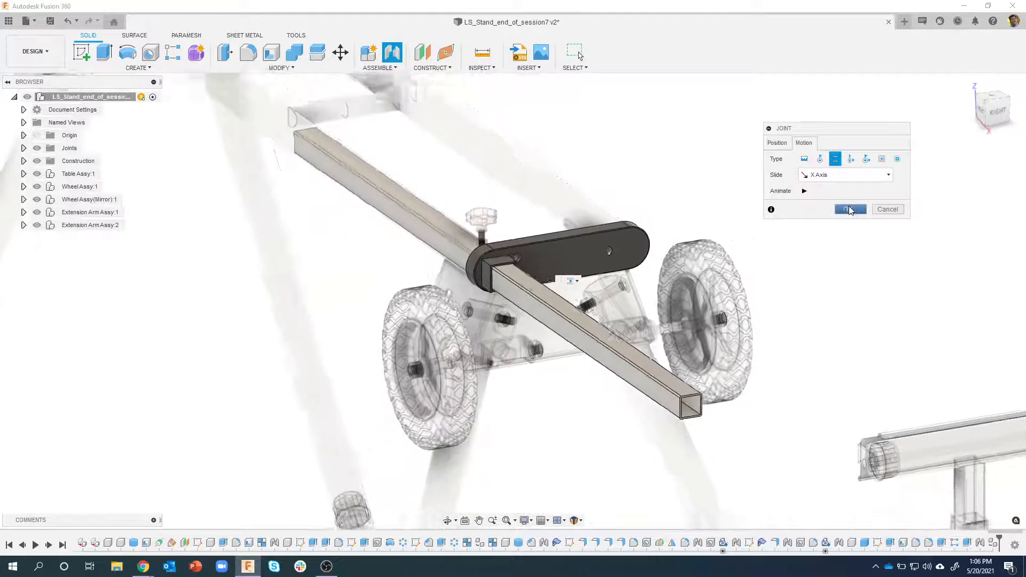
scroll(749, 227, down, 3)
shift+middle_drag(749, 227, 810, 407)
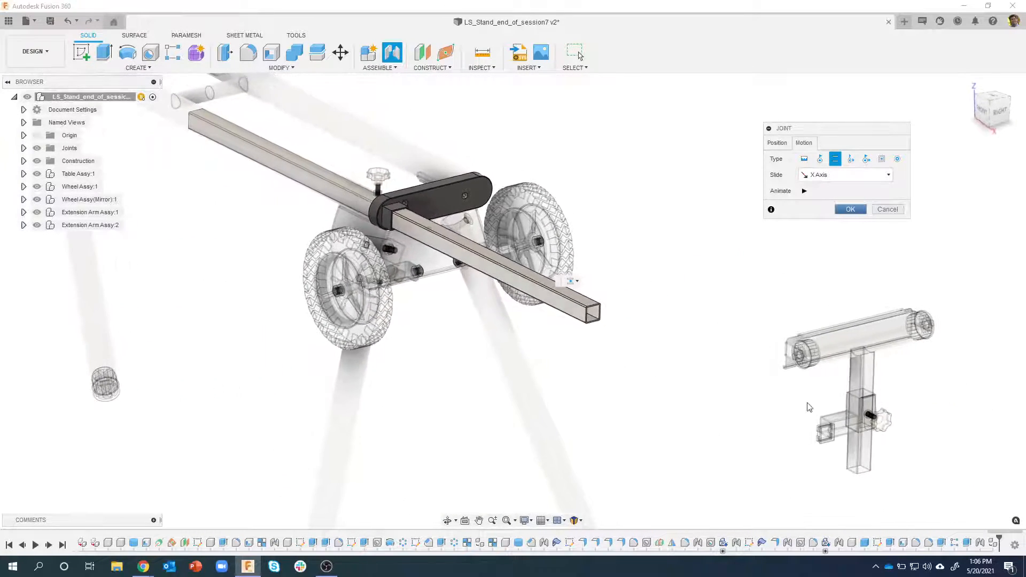
click(850, 210)
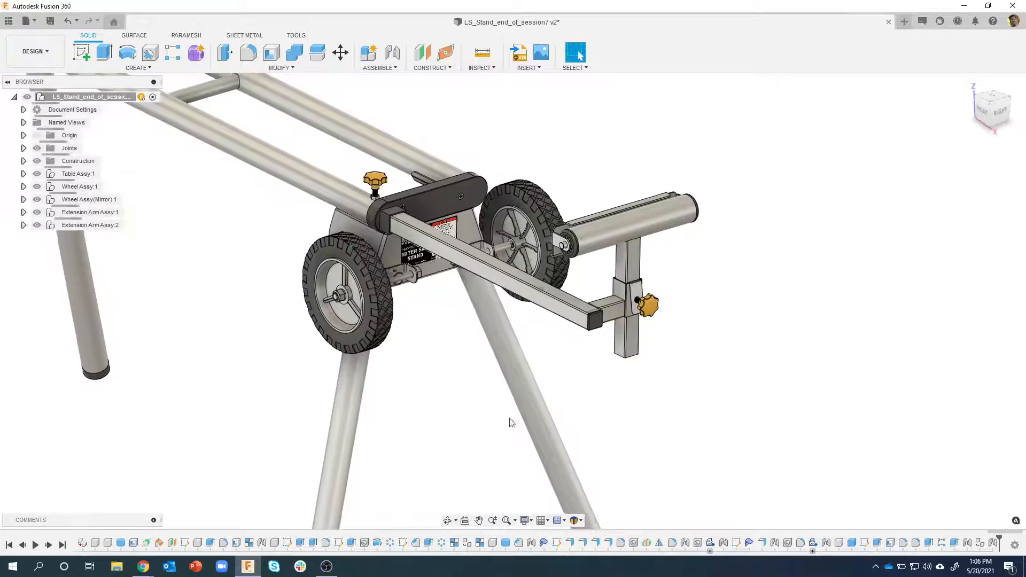
Slide the copied extension arm partway into the wheel end of the stand to test the joint's motion
mouse_move(511, 422)
shift+middle_down()
mouse_move(481, 407)
mouse_move(579, 309)
mouse_move(562, 257)
shift+middle_up()
drag(577, 267, 523, 265)
drag(674, 313, 467, 239)
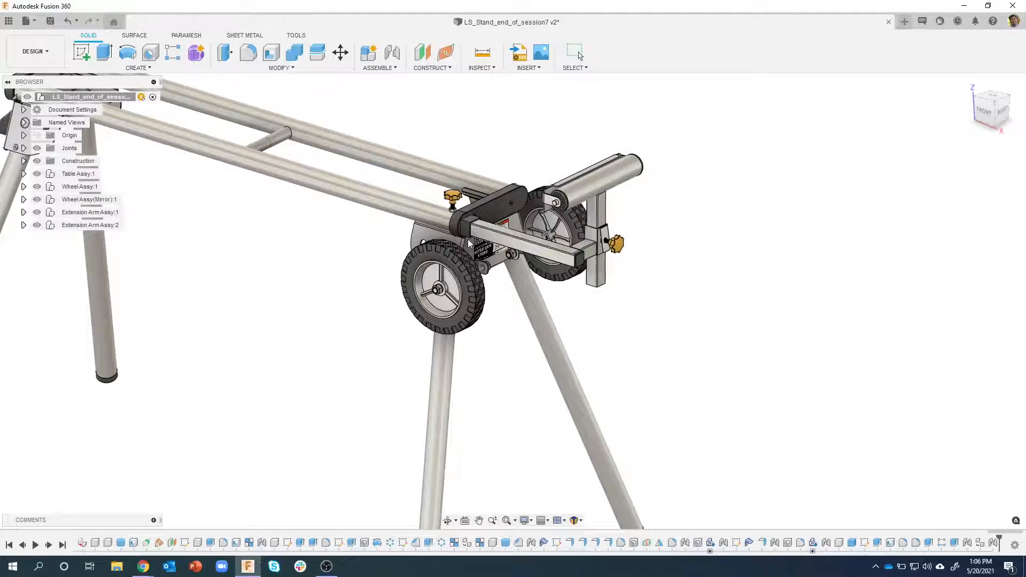
Examine the wheel-end extension arm up close and the whole stand with both extension arms from several angles
middle_drag(331, 302, 401, 290)
scroll(401, 290, down, 4)
scroll(615, 248, up, 8)
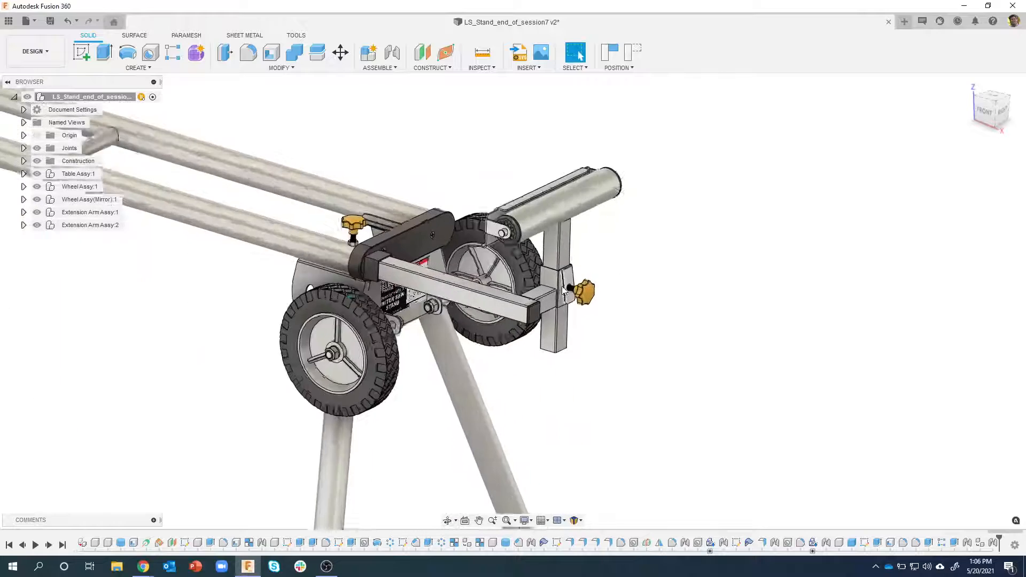
scroll(565, 287, down, 6)
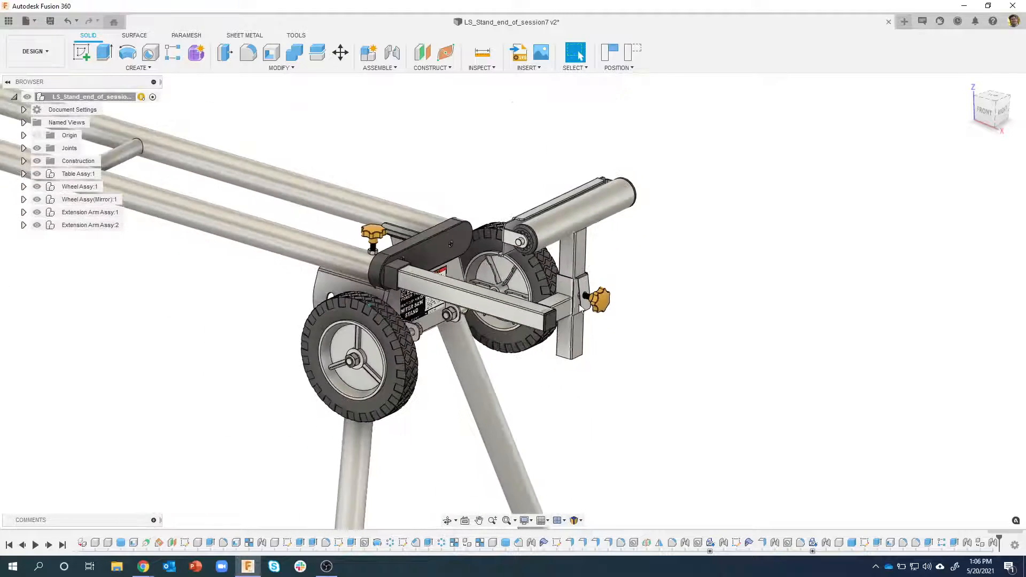
scroll(323, 229, down, 3)
shift+middle_drag(322, 229, 271, 225)
scroll(270, 225, down, 1)
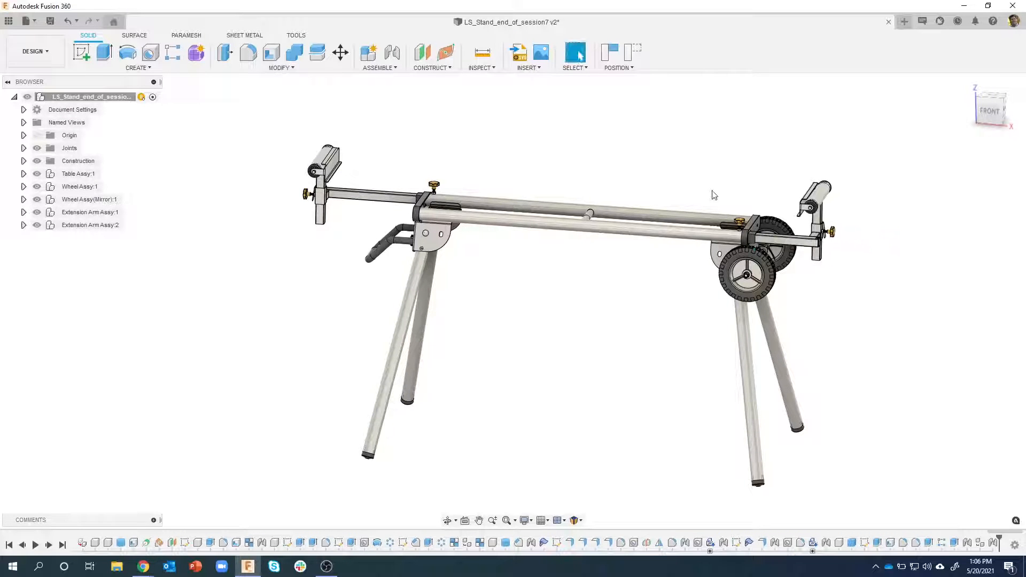
shift+middle_drag(714, 195, 607, 63)
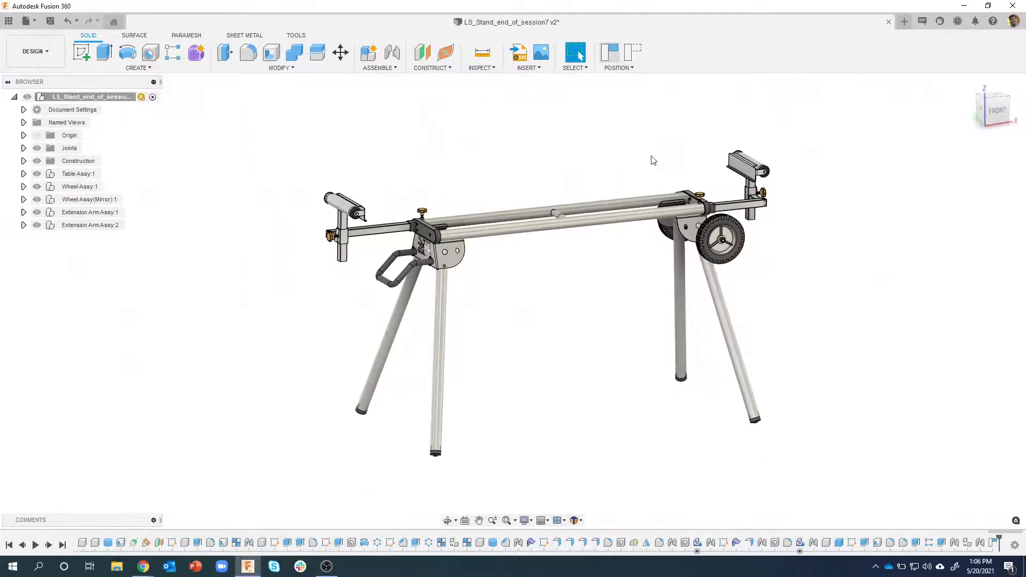